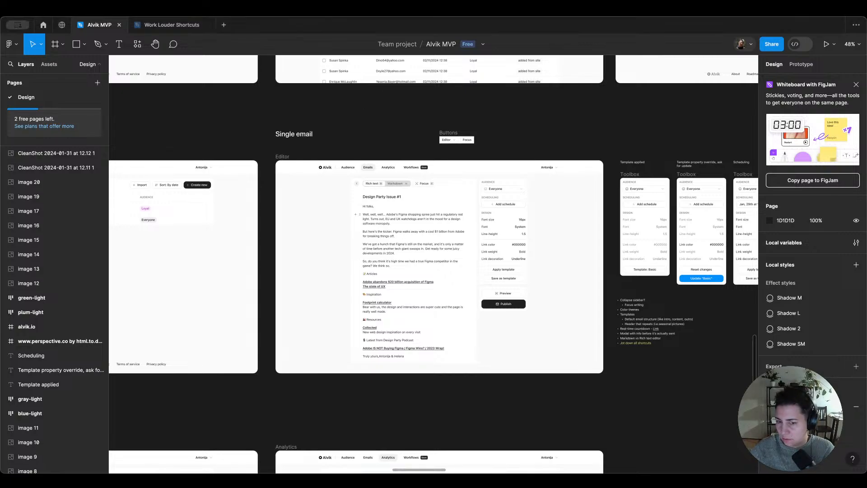
# Step: Find the Profile setup + KYC login frames on the canvas and dismiss the Whiteboard with FigJam promotion
pyautogui.scroll(-3, 489, 191)
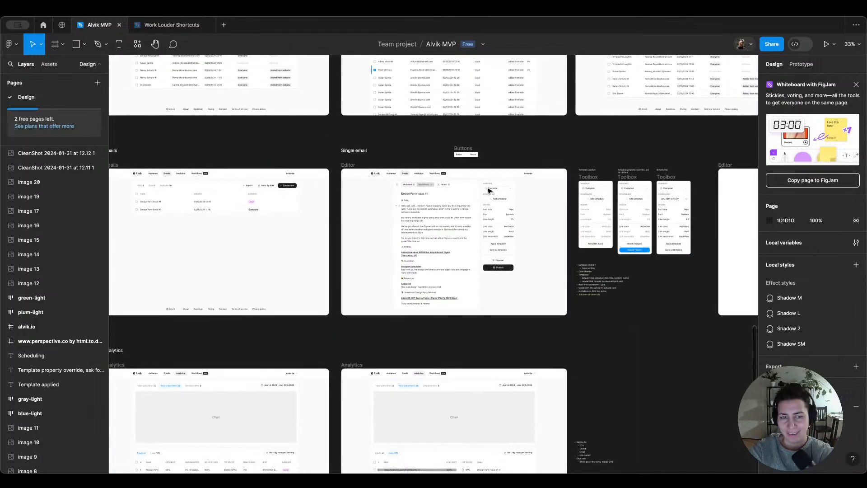
pyautogui.scroll(-5, 484, 188)
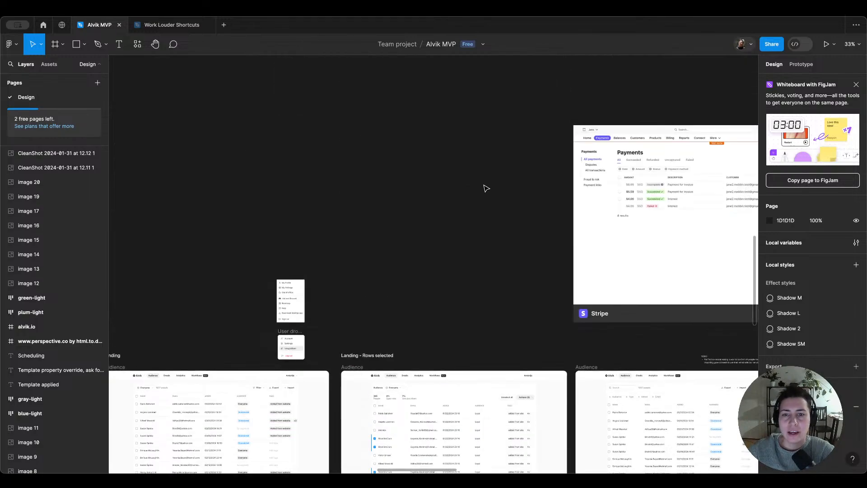
pyautogui.scroll(-2, 526, 182)
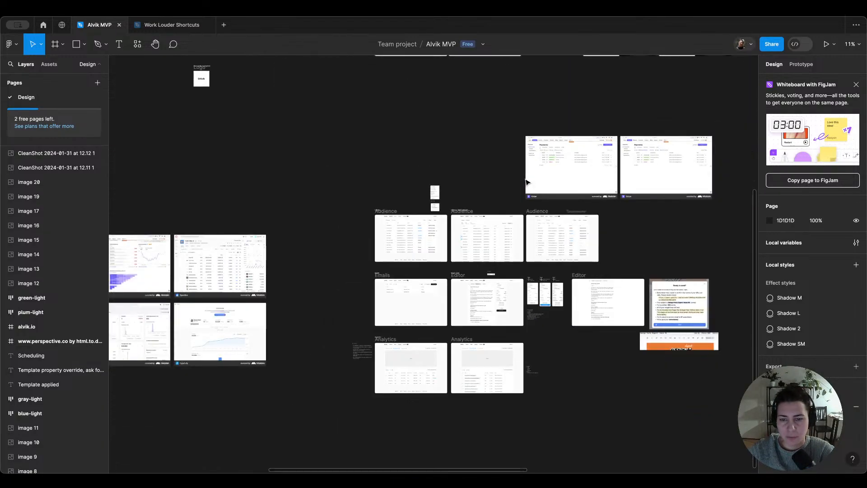
pyautogui.scroll(5, 527, 184)
pyautogui.scroll(6, 569, 196)
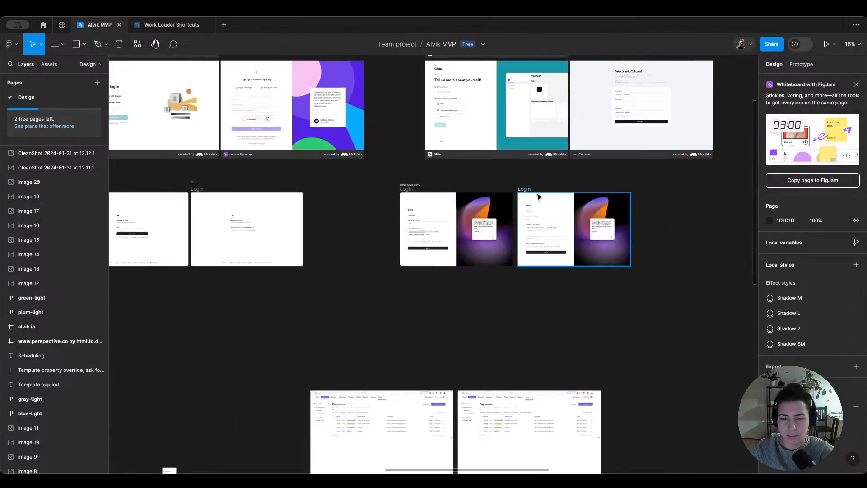
pyautogui.scroll(2, 464, 180)
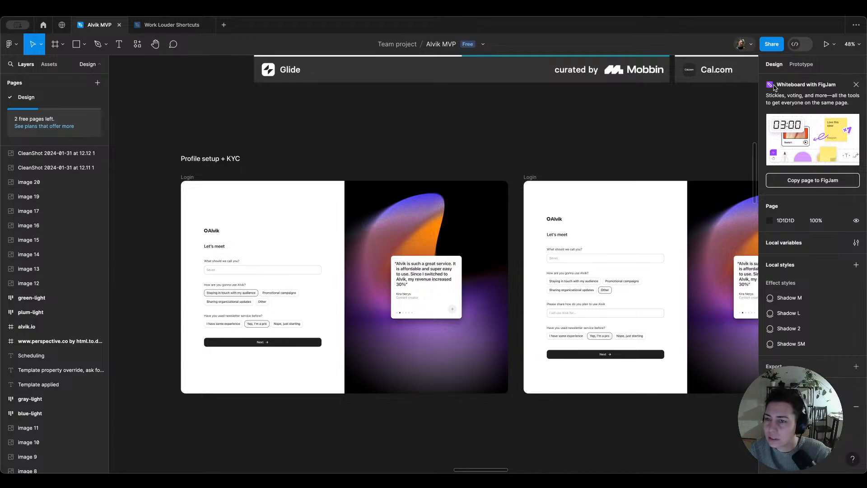
pyautogui.click(857, 86)
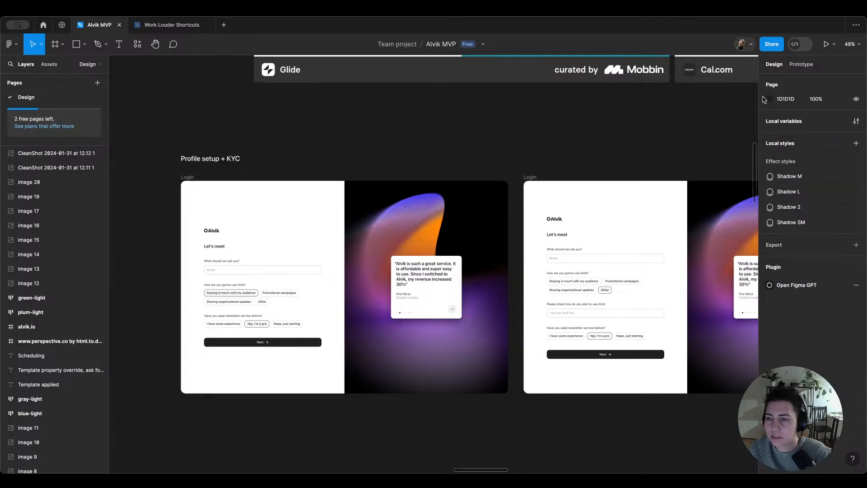
# Step: Preview the first Login frame under Profile setup + KYC in an enlarged inline preview window placed over the canvas
pyautogui.click(191, 177)
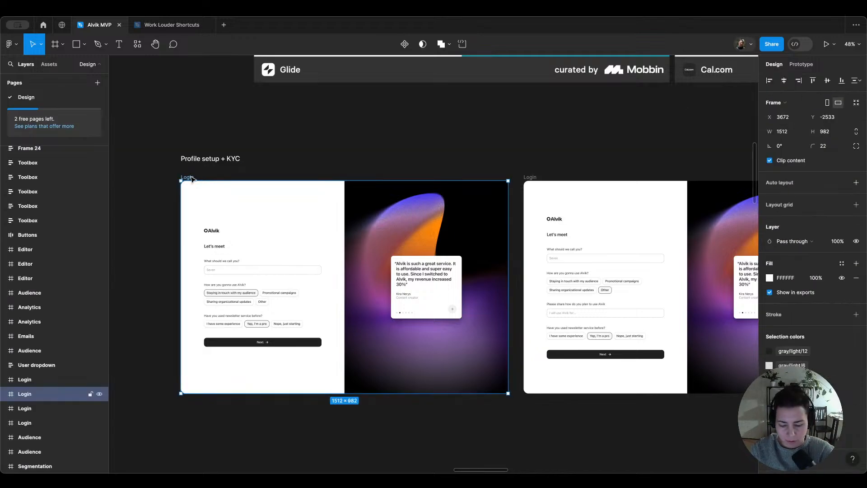
pyautogui.hotkey('shift', 'space')
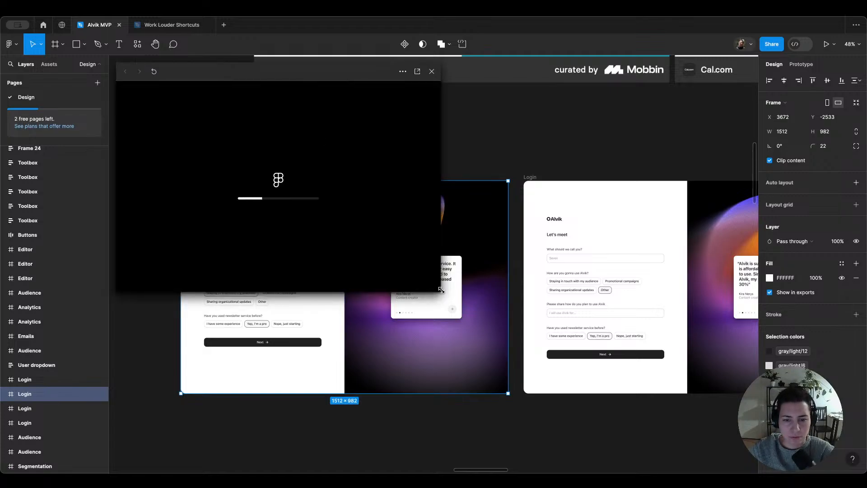
pyautogui.moveTo(482, 315); pyautogui.dragTo(577, 381)
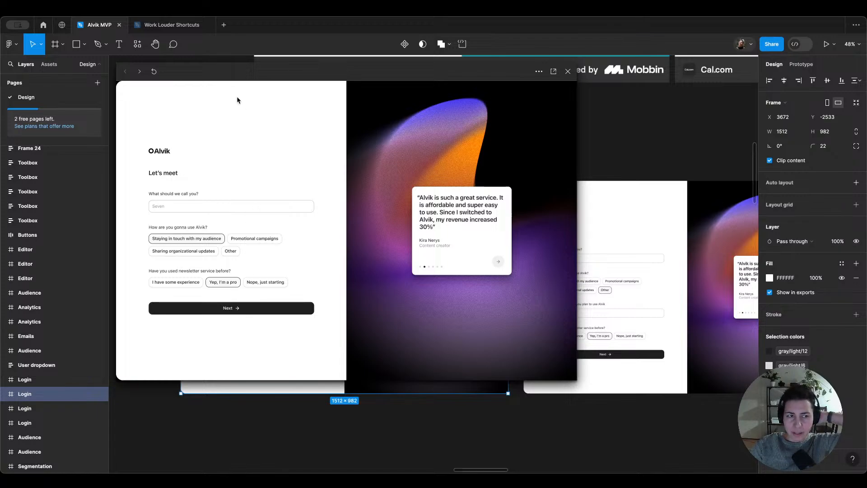
pyautogui.moveTo(219, 78); pyautogui.dragTo(293, 90)
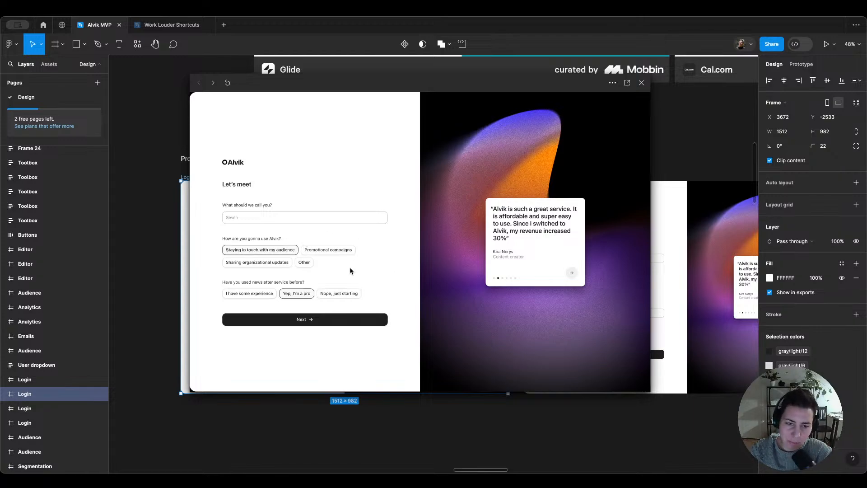
# Step: Test the prototype by switching repeatedly between Other and Staying in touch with my audience, and close the preview
pyautogui.click(308, 261)
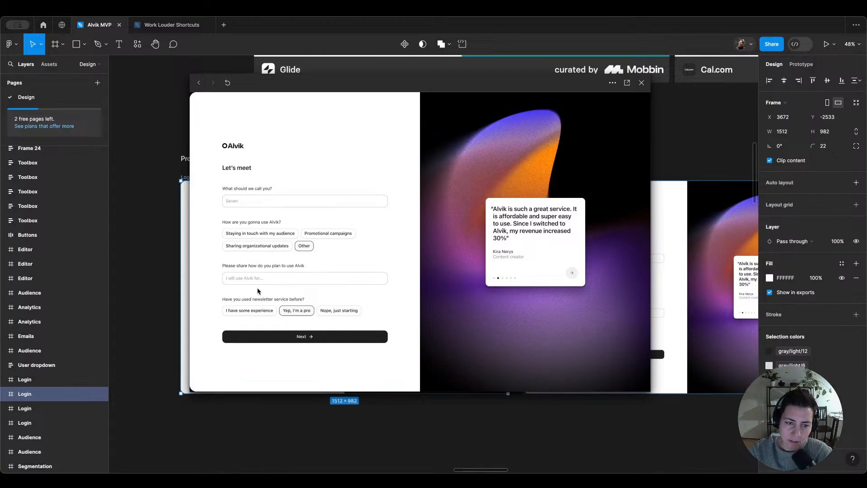
pyautogui.click(282, 236)
pyautogui.click(306, 262)
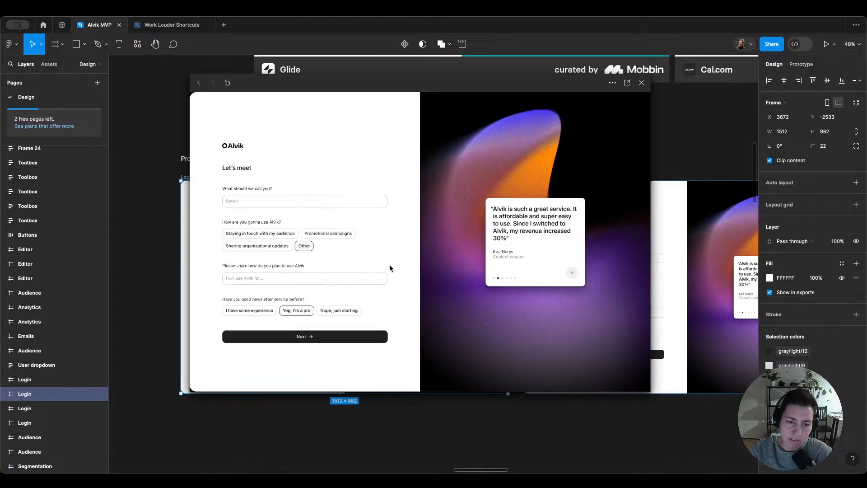
pyautogui.click(282, 235)
pyautogui.click(306, 263)
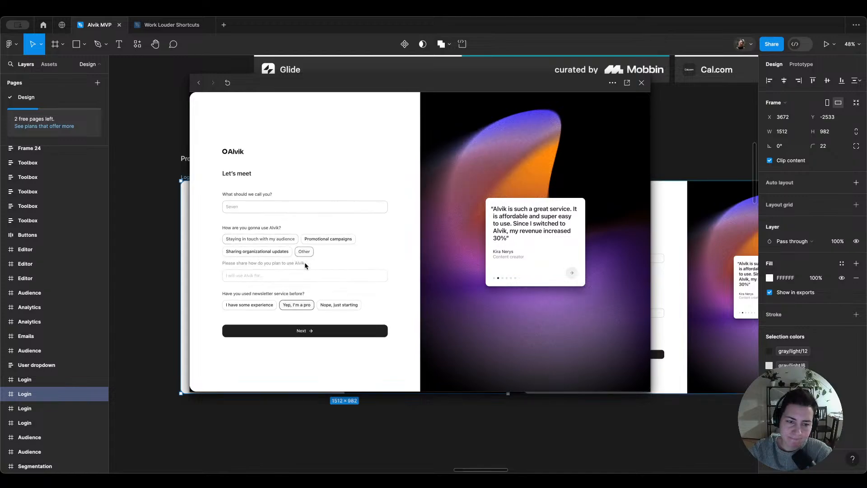
pyautogui.click(642, 83)
# Step: Set the font weight of the "Bold" link weight value in the Single email Editor frame's design settings to Medium
pyautogui.scroll(-10, 520, 152)
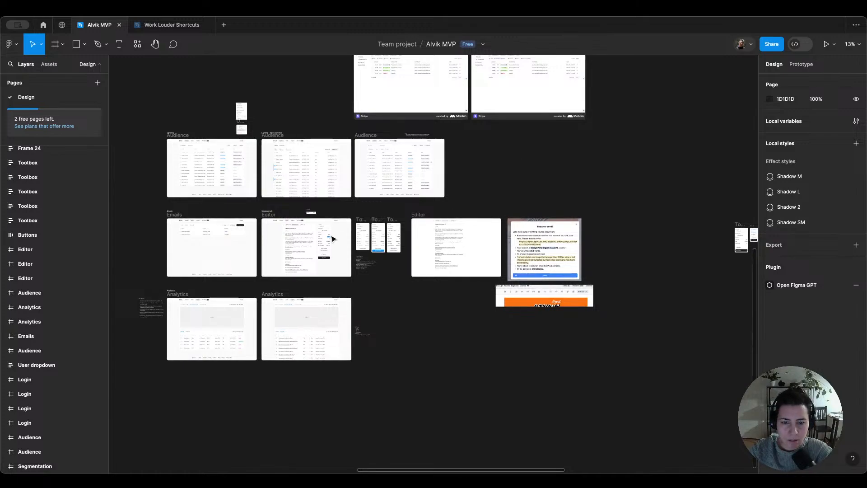
pyautogui.scroll(5, 271, 245)
pyautogui.scroll(6, 306, 245)
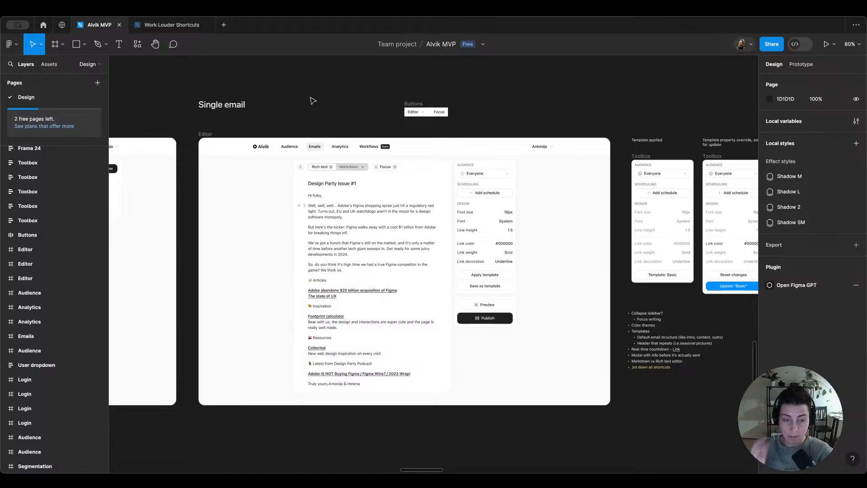
pyautogui.scroll(3, 389, 274)
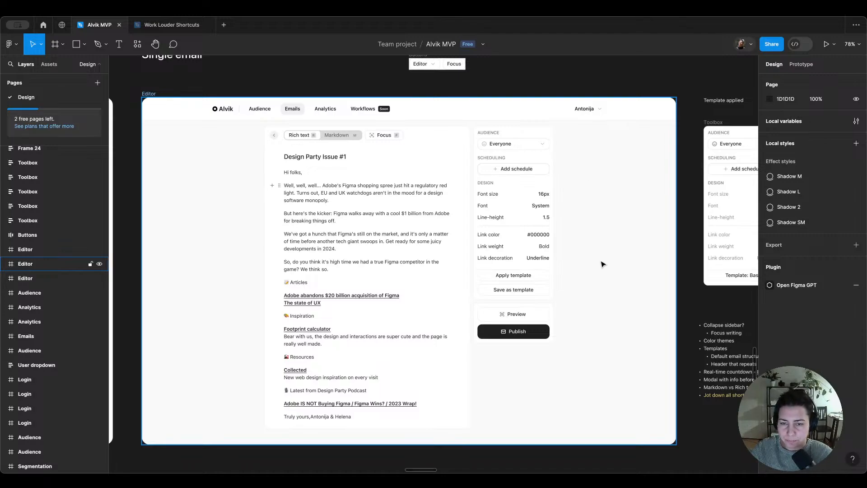
pyautogui.click(544, 247)
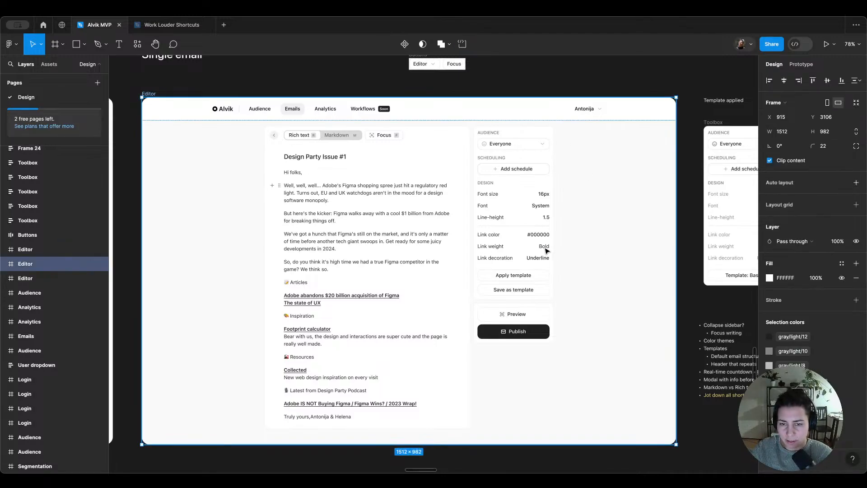
pyautogui.keyDown('super'); pyautogui.click(543, 247); pyautogui.keyUp('super')
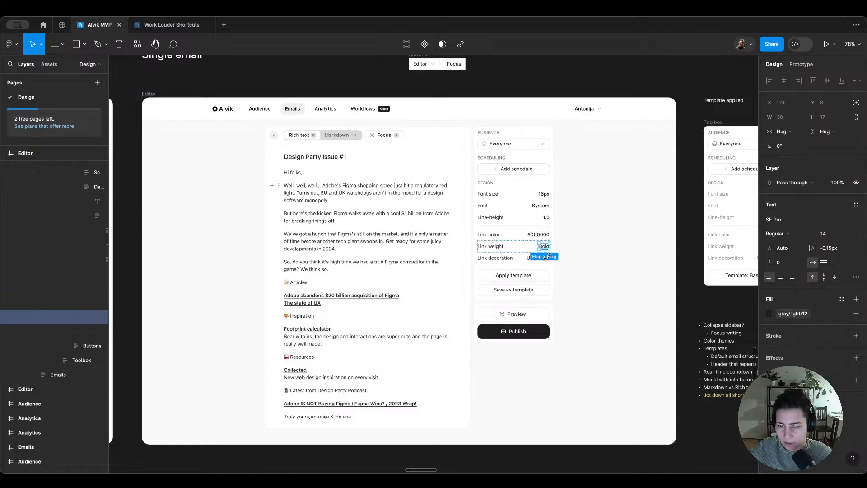
pyautogui.keyDown('super'); pyautogui.click(544, 258); pyautogui.keyUp('super')
pyautogui.keyDown('super'); pyautogui.click(545, 247); pyautogui.keyUp('super')
pyautogui.click(790, 234)
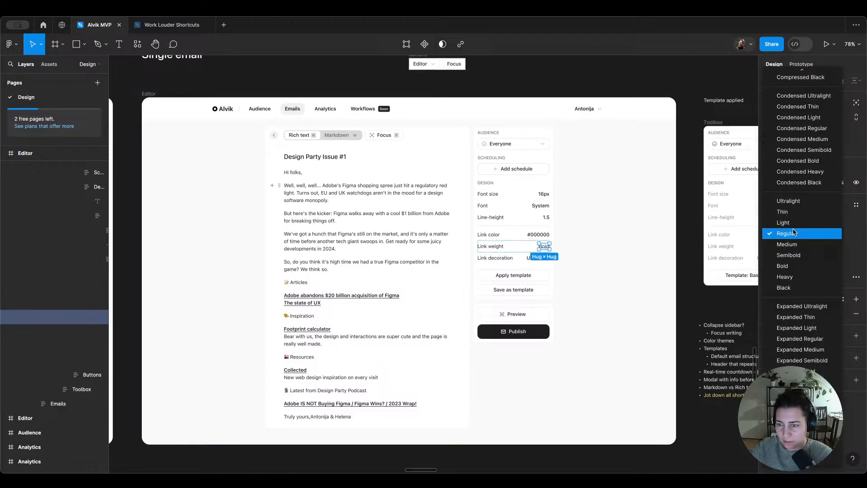
pyautogui.click(794, 245)
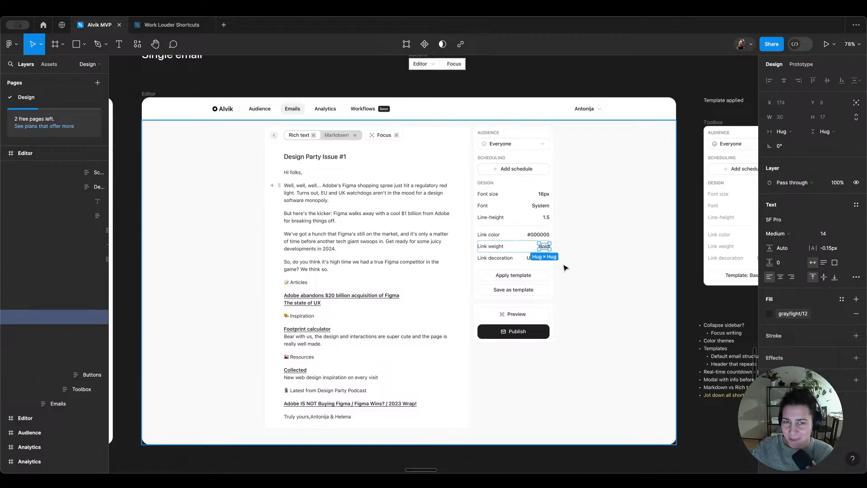
pyautogui.click(685, 79)
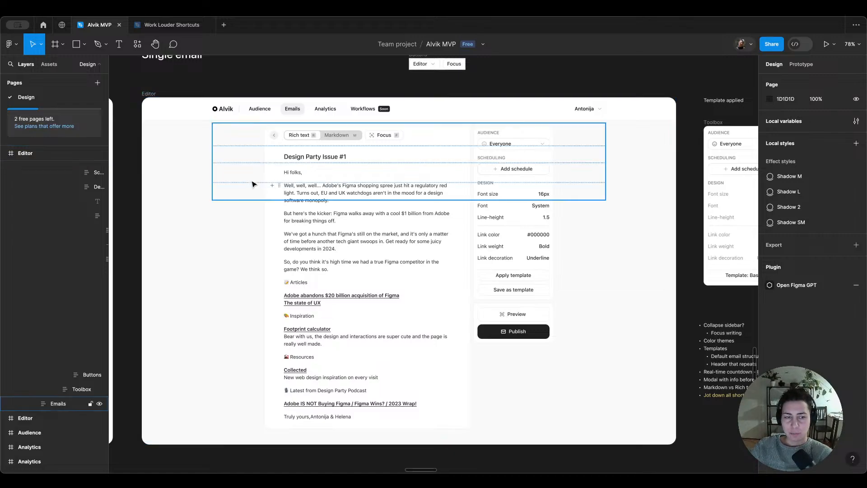
# Step: Delete the plus and drag-handle icons beside the first body paragraph of the email in the Editor frame
pyautogui.scroll(5, 272, 190)
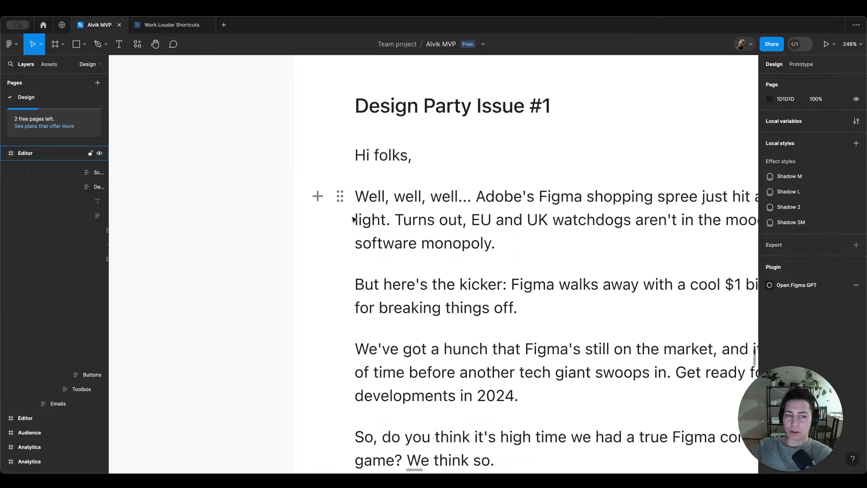
pyautogui.scroll(-5, 352, 219)
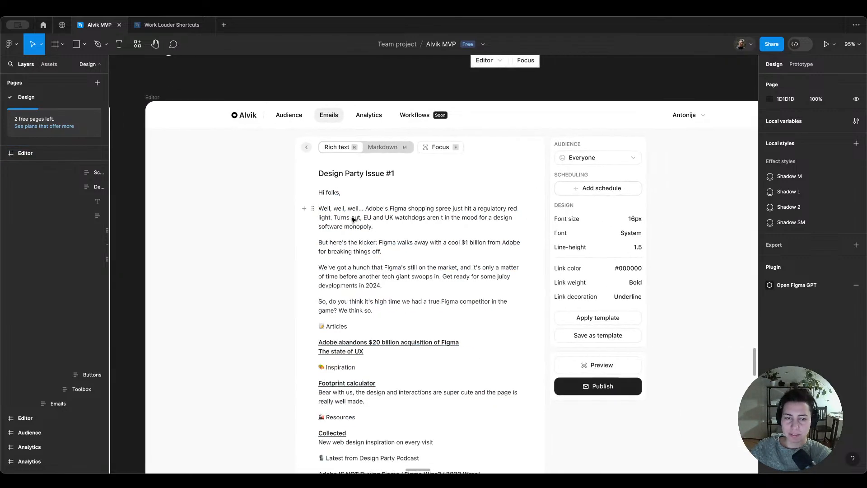
pyautogui.click(315, 209)
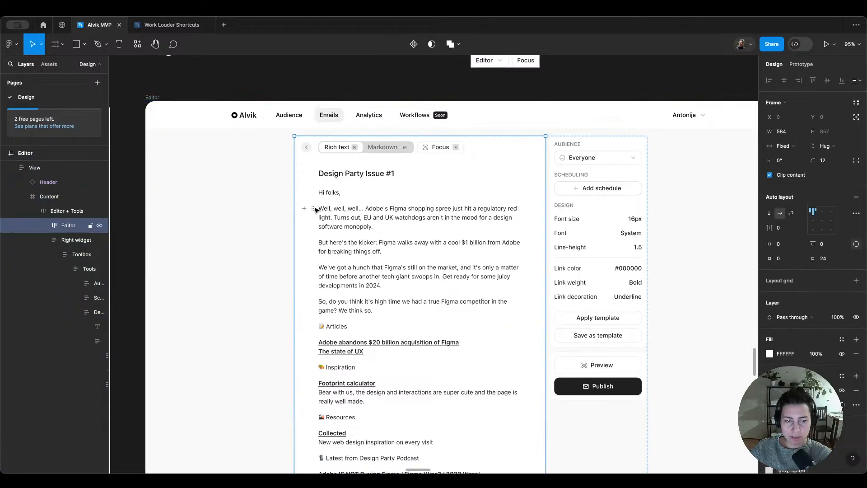
pyautogui.click(315, 210)
pyautogui.press('Escape')
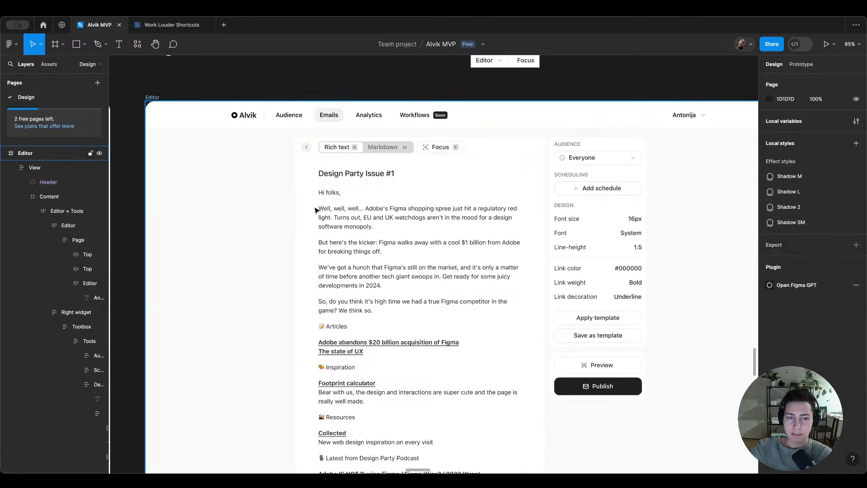
# Step: Highlight the words "hunch that Figma's still" in the email body as a text-selection example and leave text editing
pyautogui.hscroll(2, 316, 212)
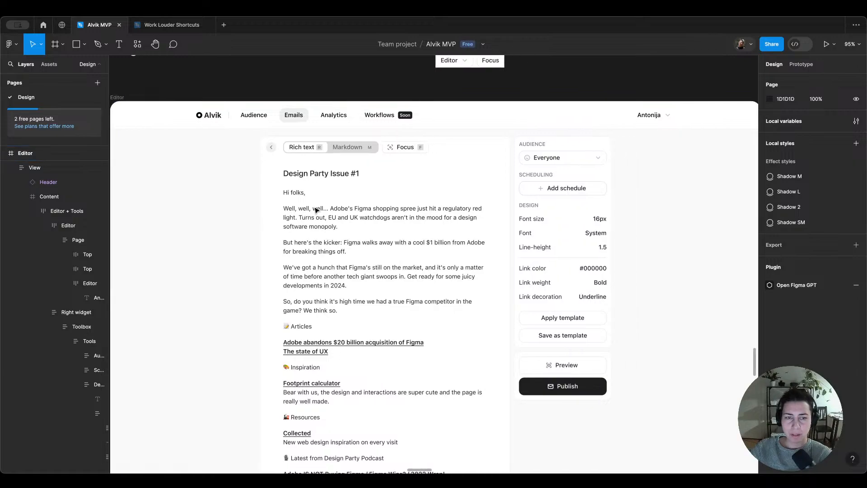
pyautogui.scroll(-3, 368, 163)
pyautogui.scroll(-1, 368, 164)
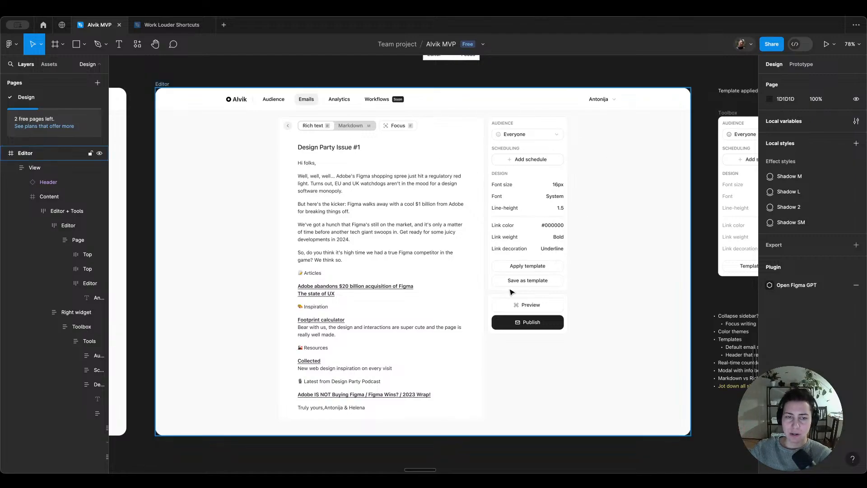
pyautogui.doubleClick(358, 225)
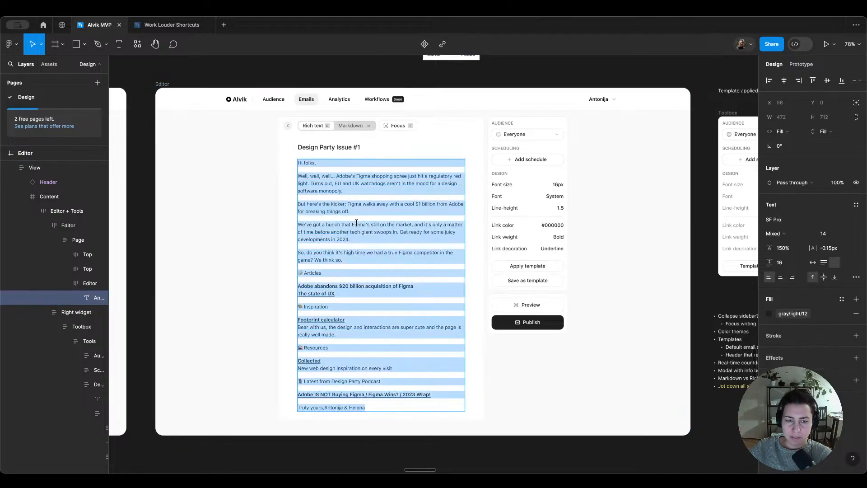
pyautogui.doubleClick(360, 224)
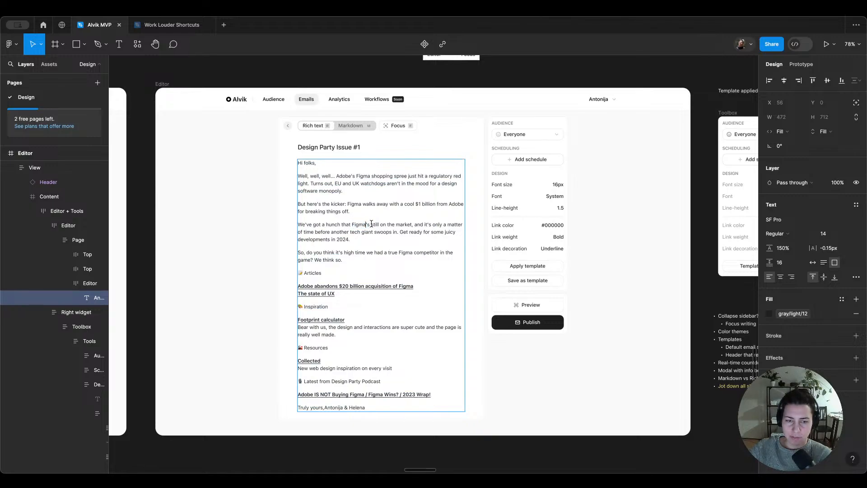
pyautogui.moveTo(378, 224); pyautogui.dragTo(326, 225)
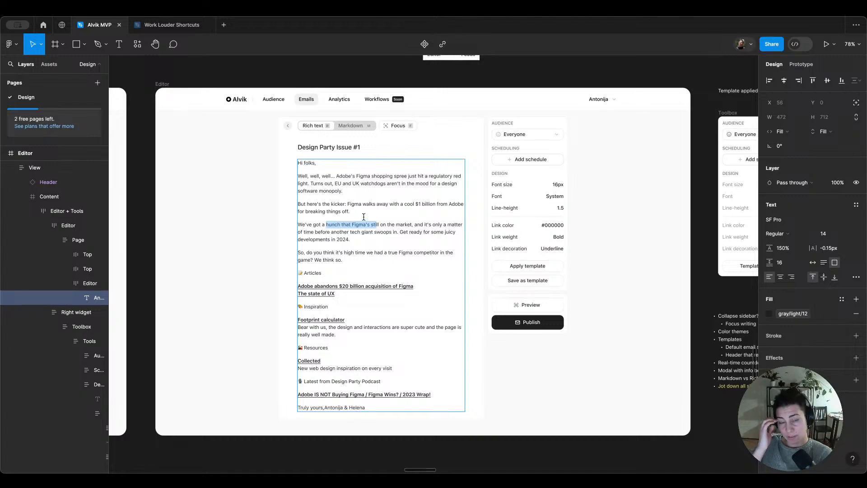
pyautogui.press('Escape')
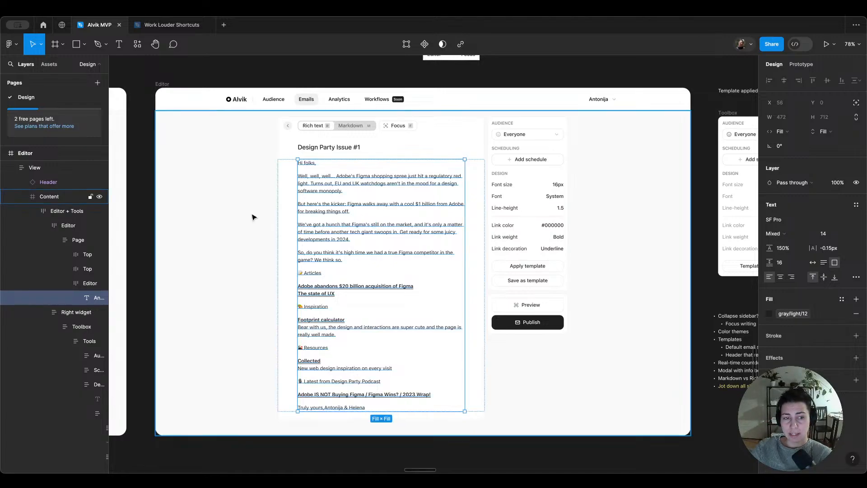
# Step: Examine the email editor's header controls and the separate Editor frame showing focus mode
pyautogui.scroll(3, 307, 185)
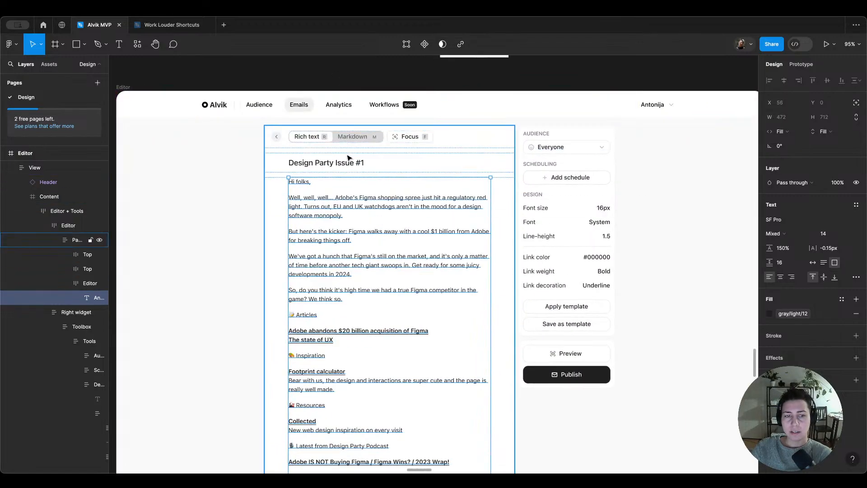
pyautogui.click(218, 186)
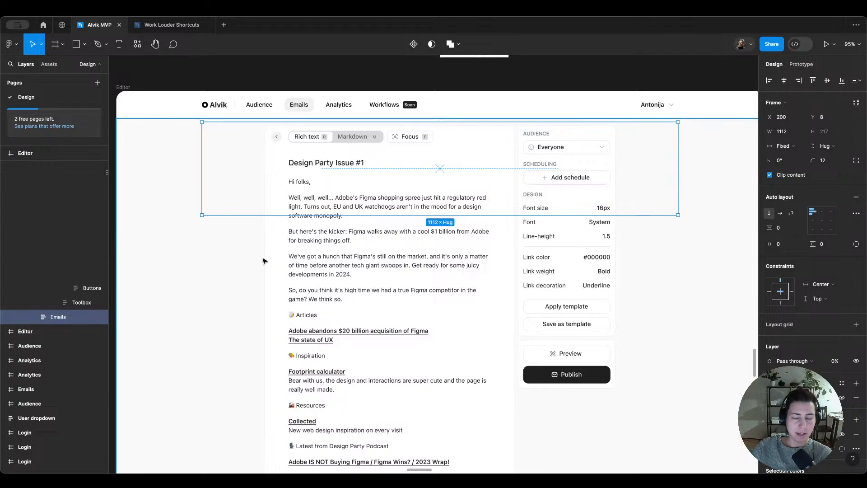
pyautogui.scroll(-4, 365, 208)
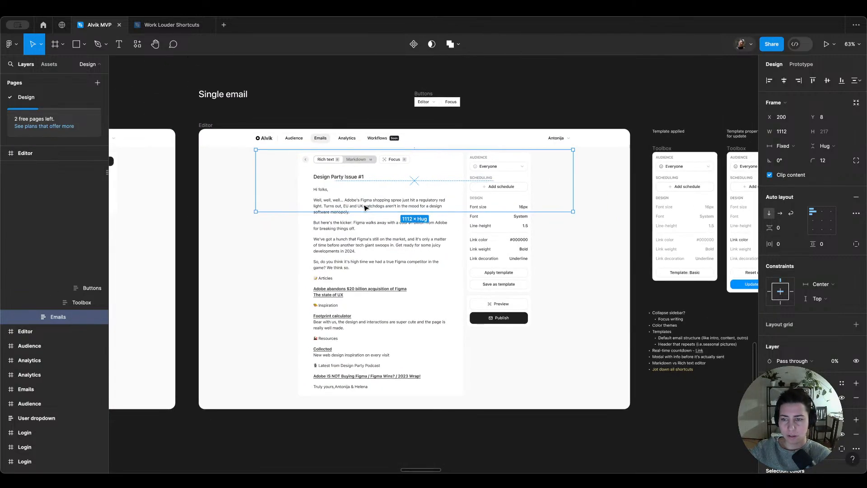
pyautogui.hscroll(14, 365, 208)
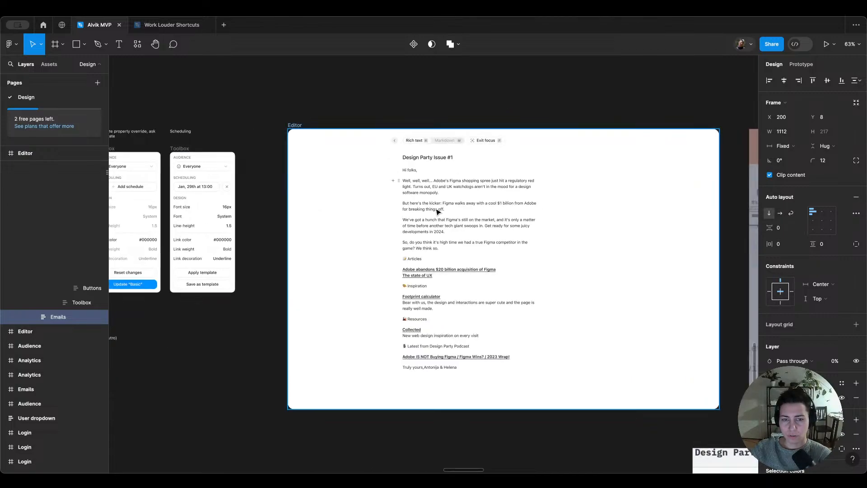
# Step: Replace the header button group in the focus-mode Editor frame with the Rich text, Markdown and Focus group from the Single email Editor frame
pyautogui.hscroll(-10, 425, 272)
pyautogui.hscroll(-9, 424, 272)
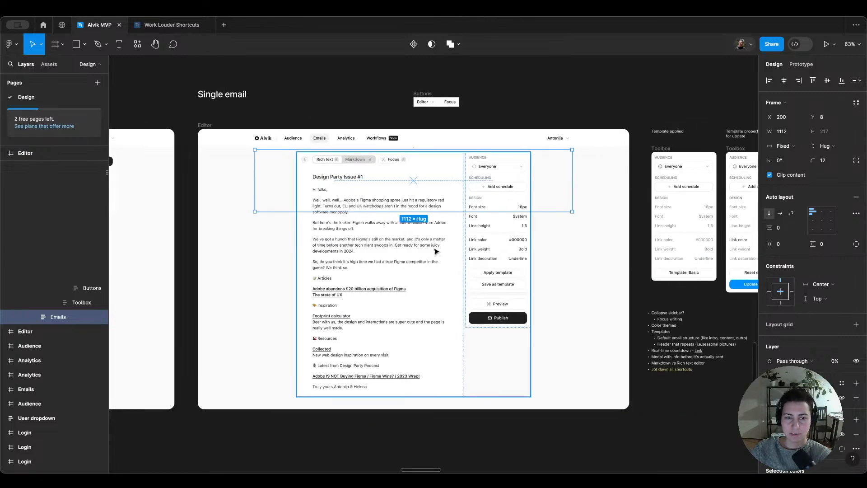
pyautogui.click(481, 105)
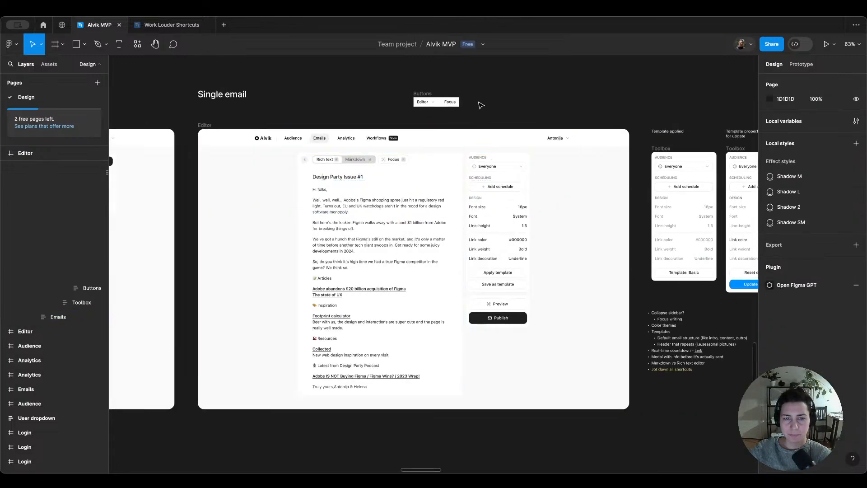
pyautogui.doubleClick(357, 165)
pyautogui.doubleClick(357, 165)
pyautogui.tripleClick(357, 166)
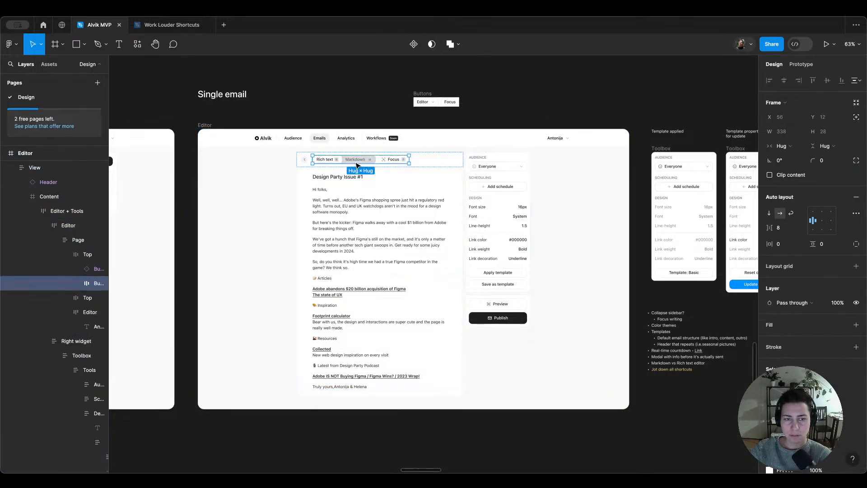
pyautogui.hscroll(16, 356, 165)
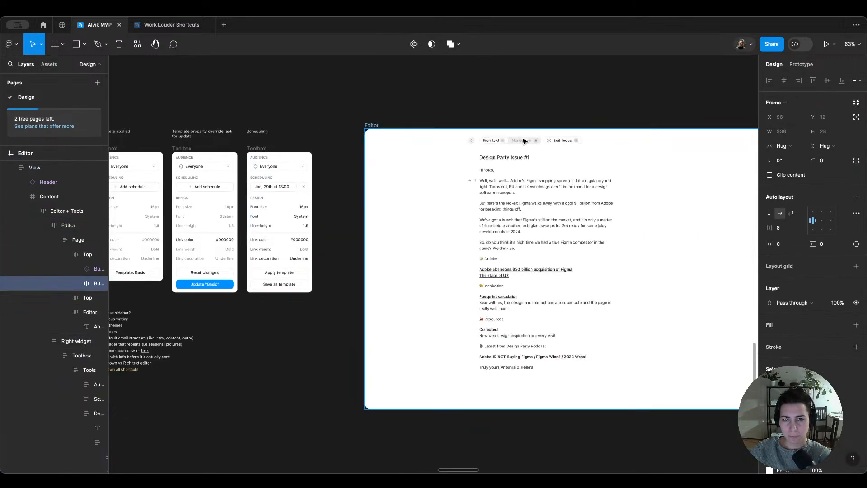
pyautogui.click(523, 141)
pyautogui.doubleClick(523, 141)
pyautogui.doubleClick(524, 141)
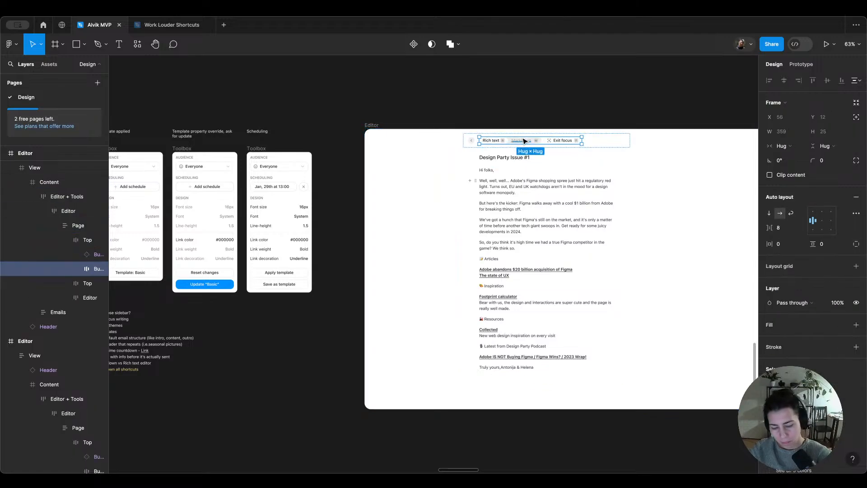
pyautogui.press('super+shift+r')
# Step: Preview the Single email Editor frame as a prototype, follow its Focus button, and close the preview
pyautogui.hscroll(-9, 525, 142)
pyautogui.hscroll(7, 525, 142)
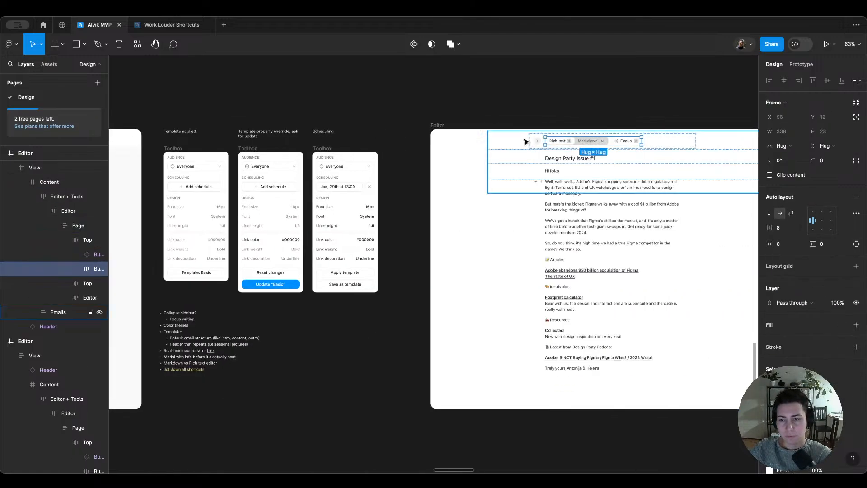
pyautogui.hscroll(3, 525, 142)
pyautogui.hscroll(-16, 524, 141)
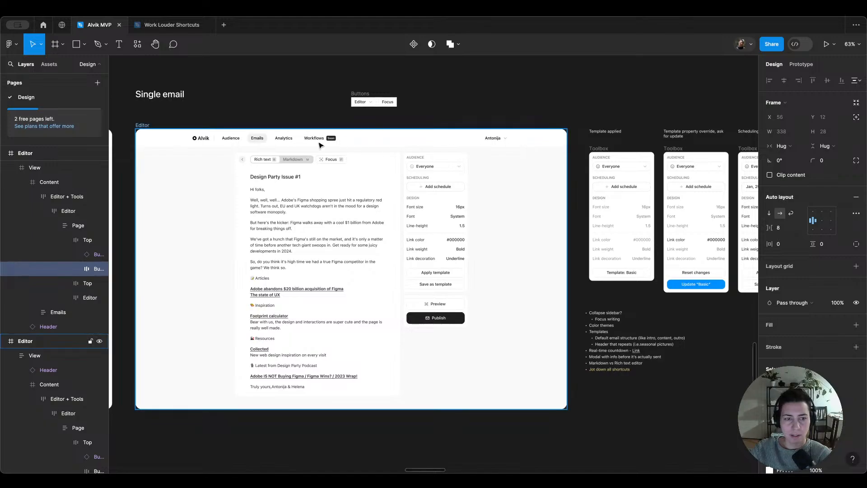
pyautogui.click(143, 127)
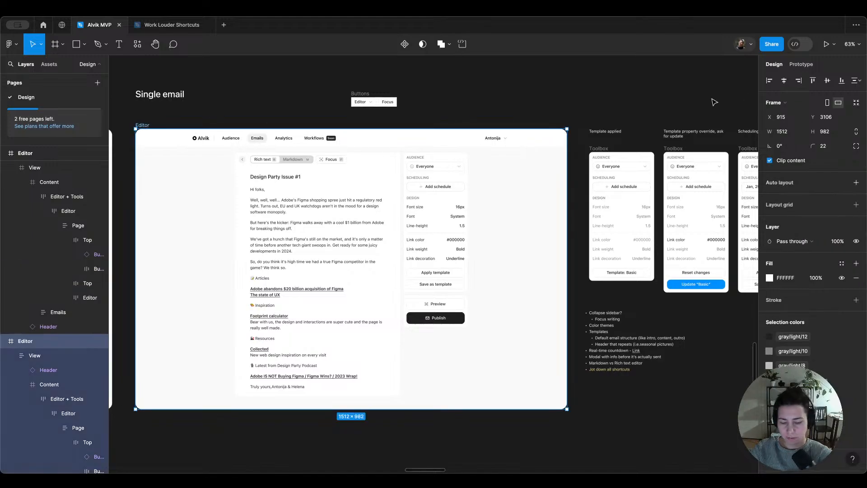
pyautogui.hotkey('shift', 'space')
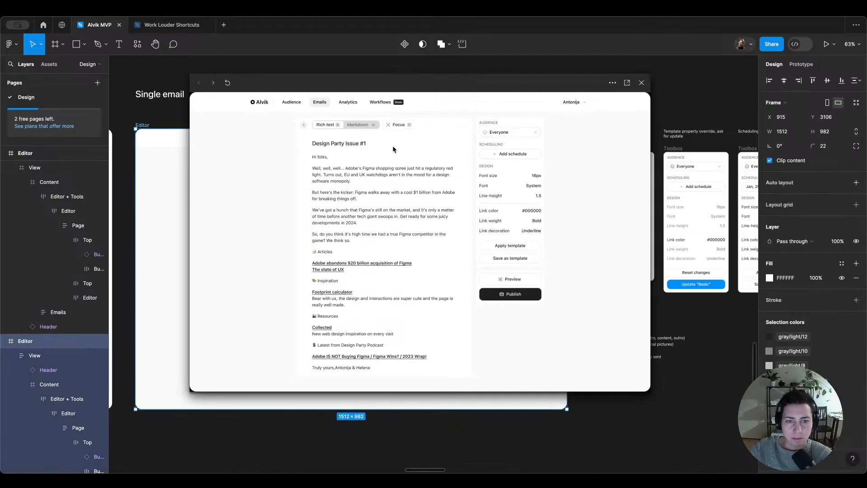
pyautogui.click(404, 128)
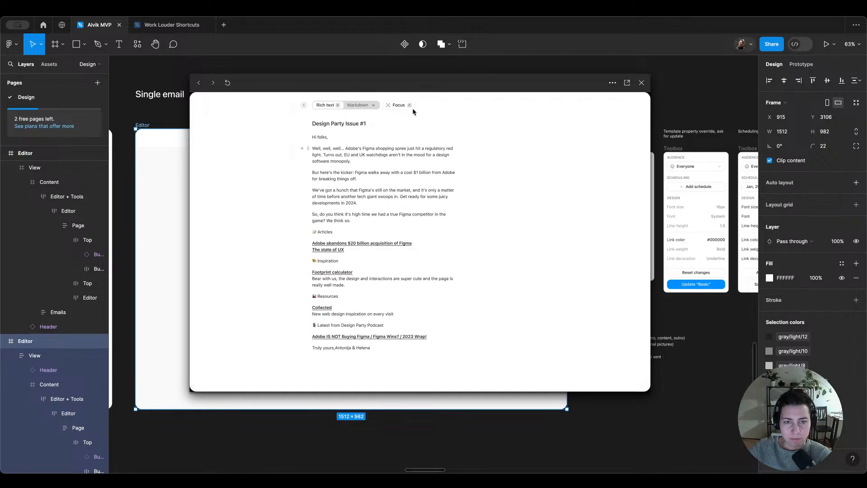
pyautogui.click(641, 83)
# Step: Redirect the click interaction of the Focus button in the focus-mode Editor frame to the Single email Editor frame
pyautogui.hscroll(5, 641, 129)
pyautogui.hscroll(6, 641, 128)
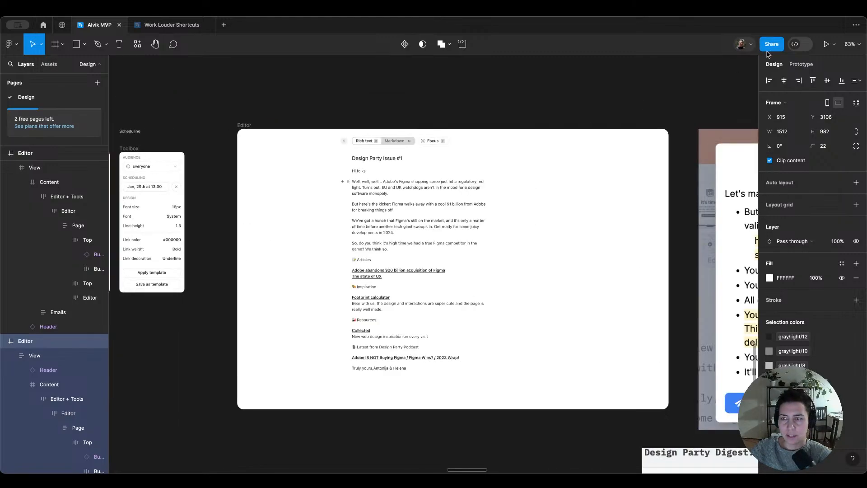
pyautogui.click(431, 144)
pyautogui.doubleClick(431, 142)
pyautogui.doubleClick(431, 142)
pyautogui.doubleClick(431, 142)
pyautogui.doubleClick(431, 142)
pyautogui.doubleClick(431, 142)
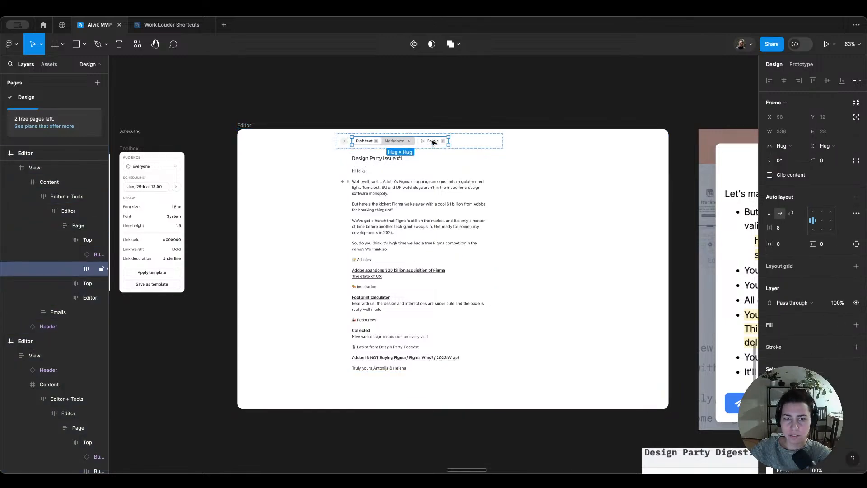
pyautogui.doubleClick(431, 140)
pyautogui.click(801, 64)
pyautogui.scroll(-5, 596, 140)
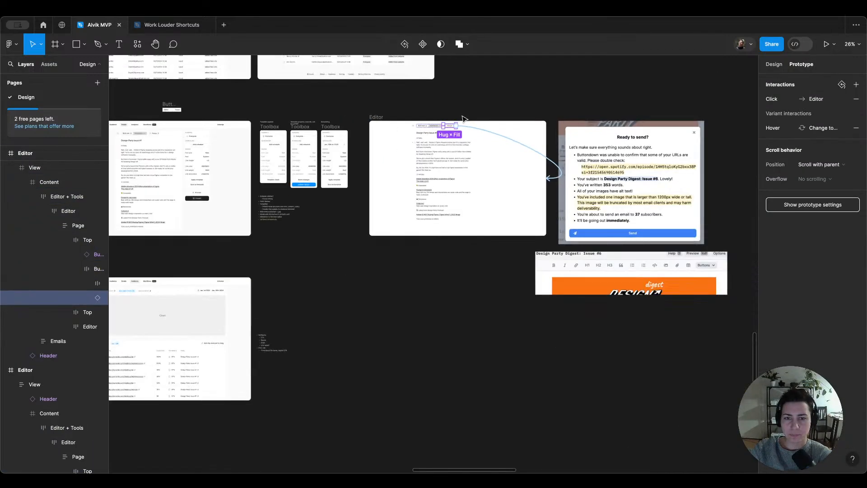
pyautogui.moveTo(624, 178); pyautogui.dragTo(316, 171)
# Step: Preview the Single email Editor frame's prototype again, toggle focus mode on and off several times, and close the preview
pyautogui.click(162, 118)
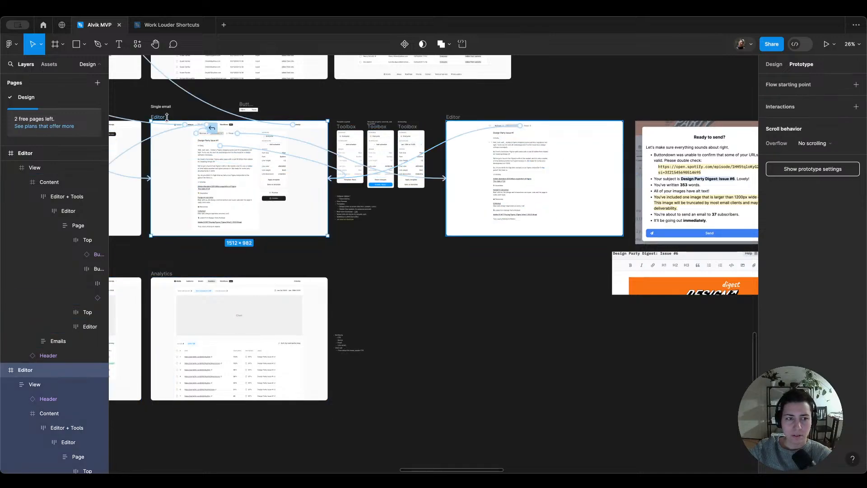
pyautogui.click(774, 64)
pyautogui.hotkey('shift', 'space')
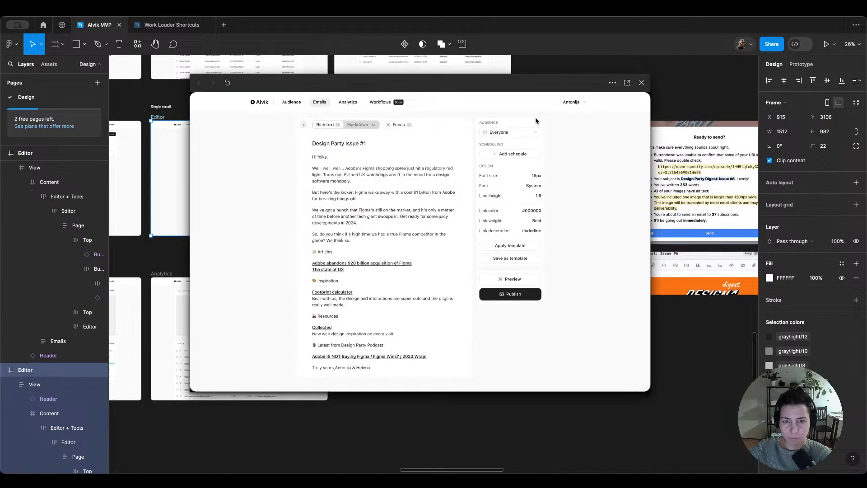
pyautogui.click(398, 125)
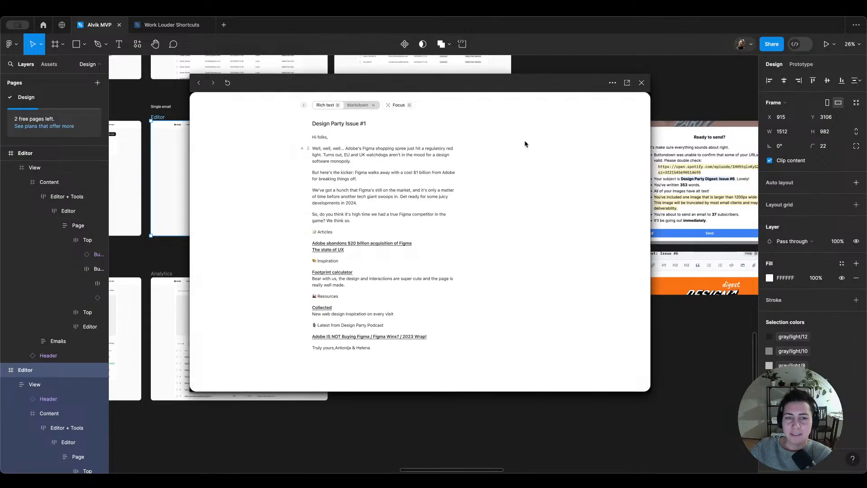
pyautogui.click(406, 108)
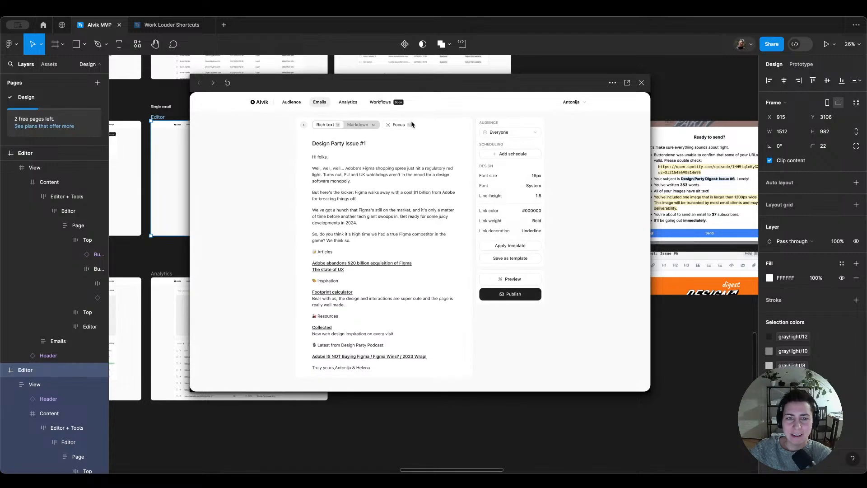
pyautogui.click(402, 124)
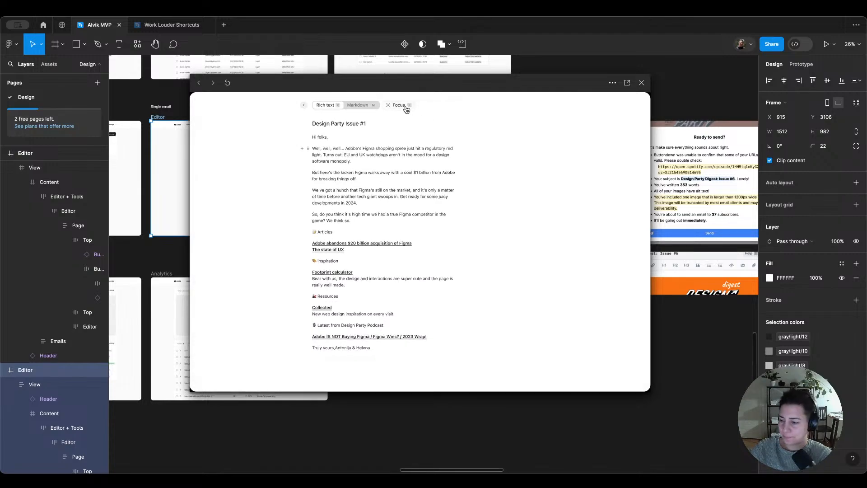
pyautogui.click(406, 109)
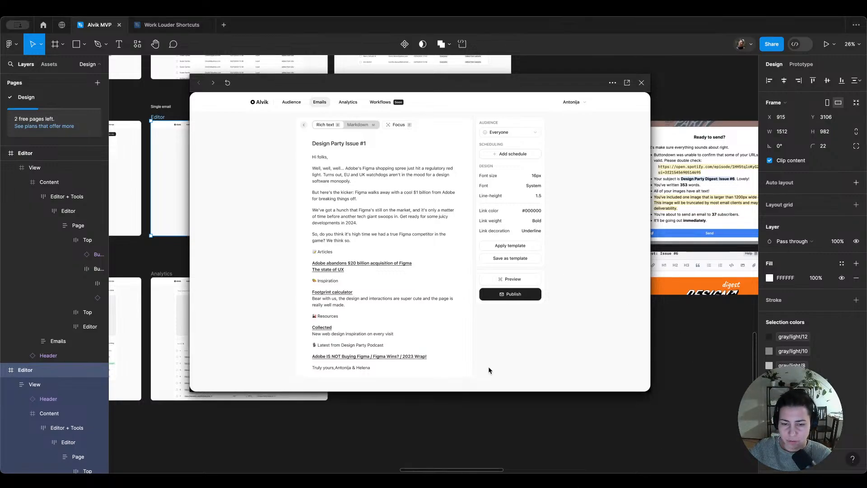
pyautogui.click(522, 455)
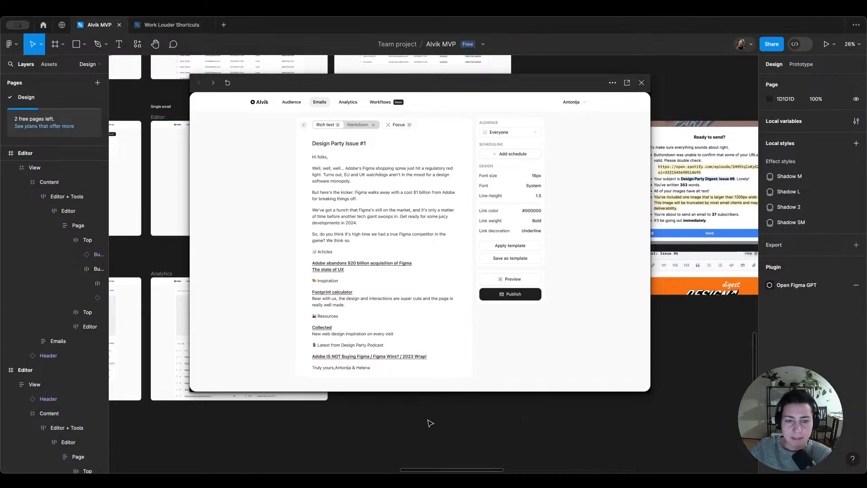
pyautogui.scroll(-1, 400, 125)
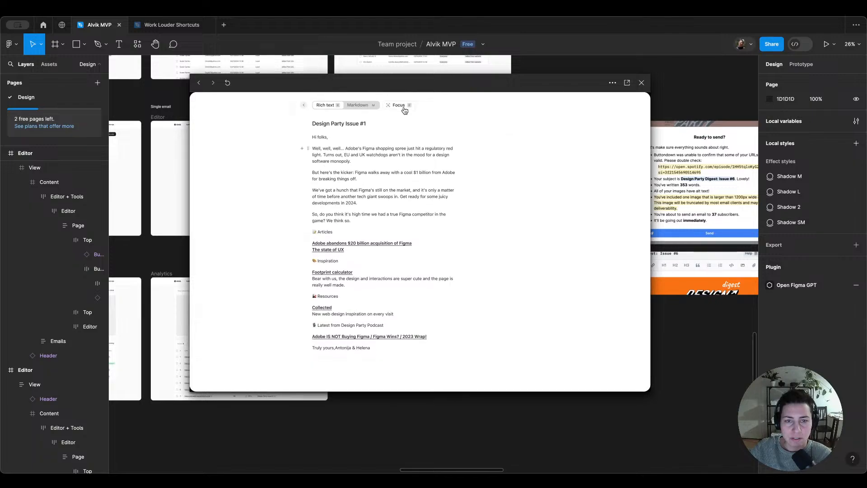
pyautogui.click(405, 110)
pyautogui.click(406, 127)
pyautogui.click(407, 108)
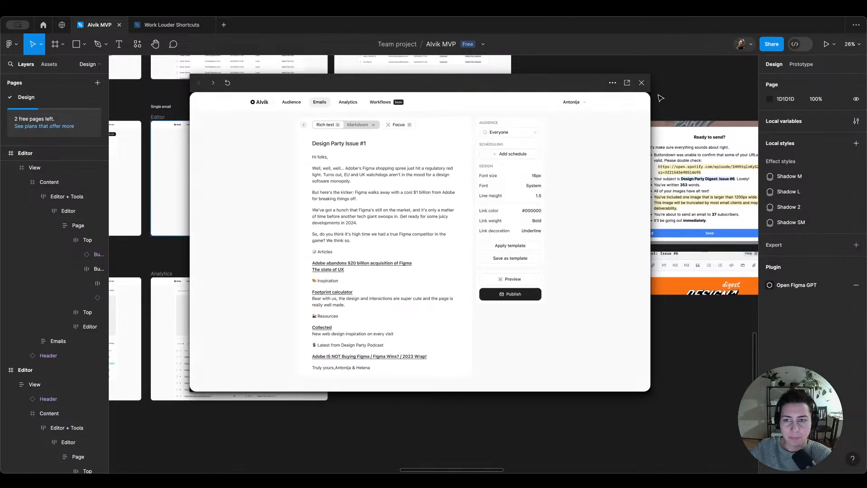
pyautogui.click(641, 83)
# Step: Switch to the browser and duplicate the open Mobbin web flows tab
pyautogui.hscroll(-5, 397, 141)
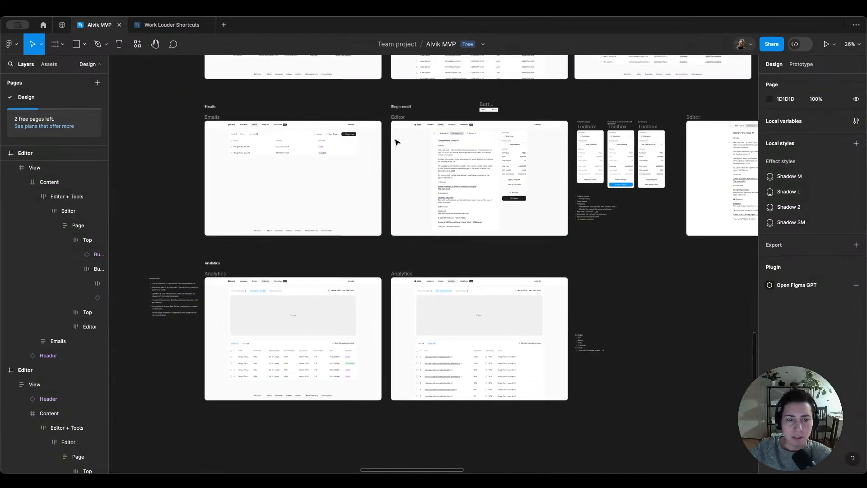
pyautogui.scroll(3, 509, 151)
pyautogui.scroll(2, 327, 125)
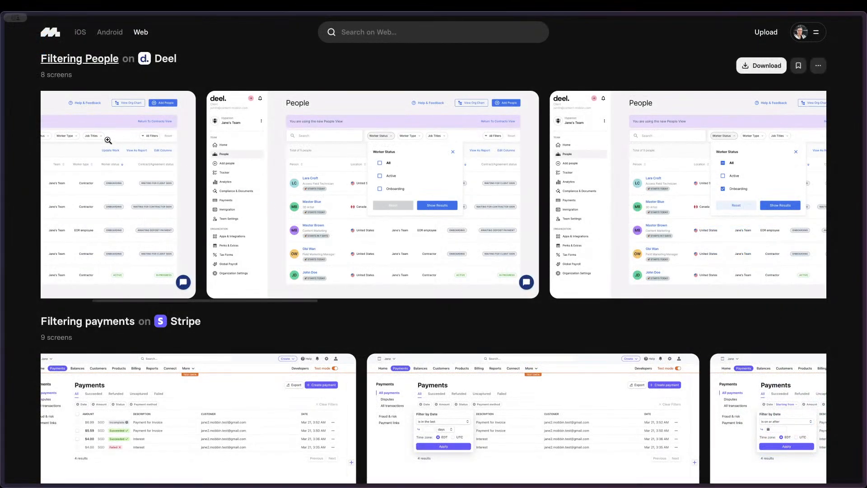
pyautogui.moveTo(2, 153)
pyautogui.rightClick(70, 176)
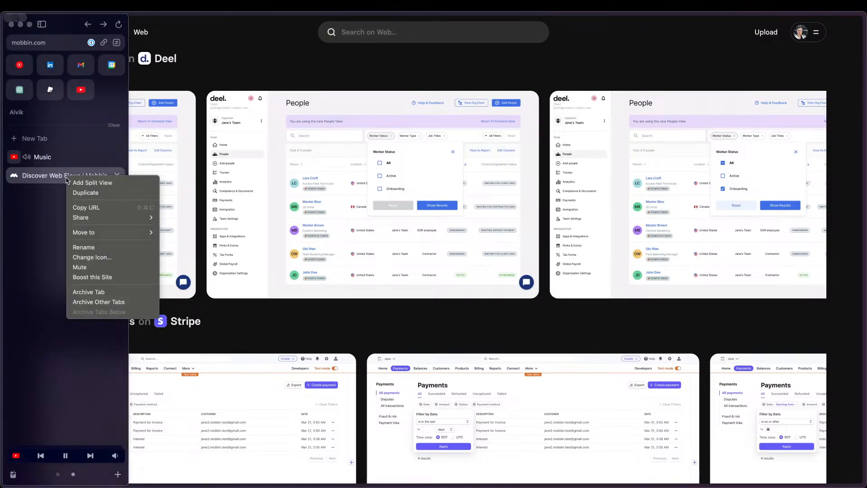
pyautogui.click(82, 191)
pyautogui.click(82, 193)
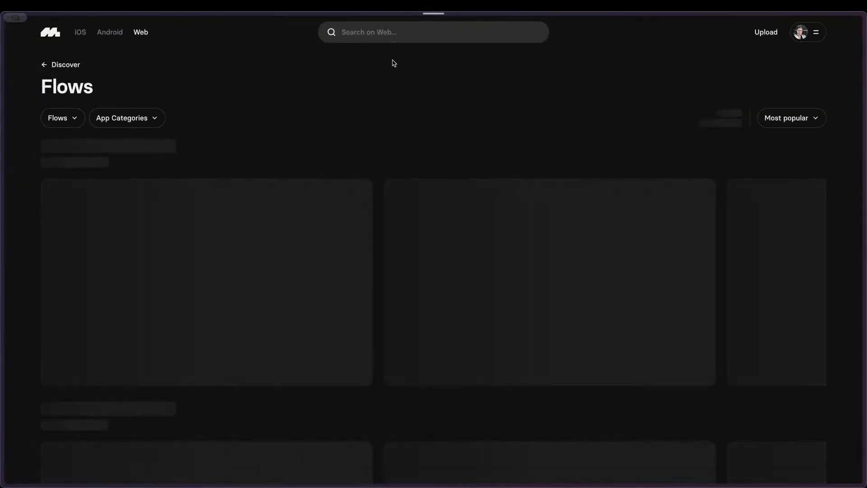
# Step: Remove the Filtering & Sorting filter from the Mobbin flows list
pyautogui.click(386, 32)
pyautogui.click(156, 114)
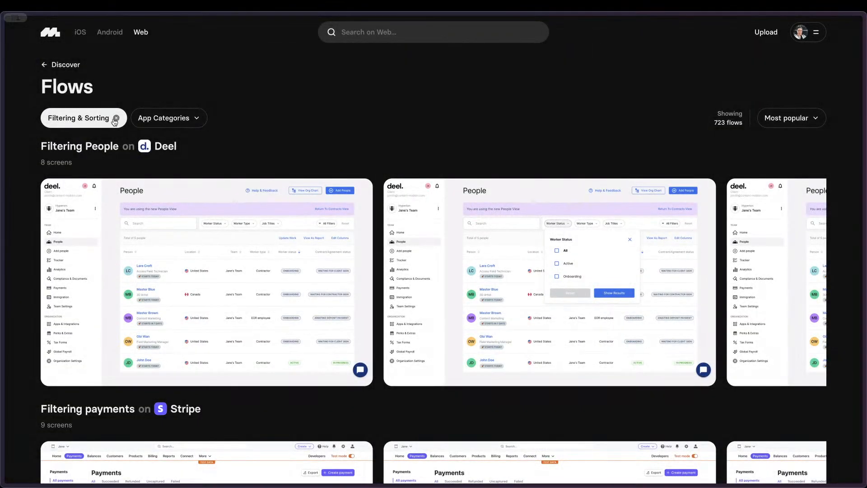
pyautogui.click(116, 118)
# Step: Search Mobbin's web library for "Tool" and open the Toolbar UI element category
pyautogui.click(411, 32)
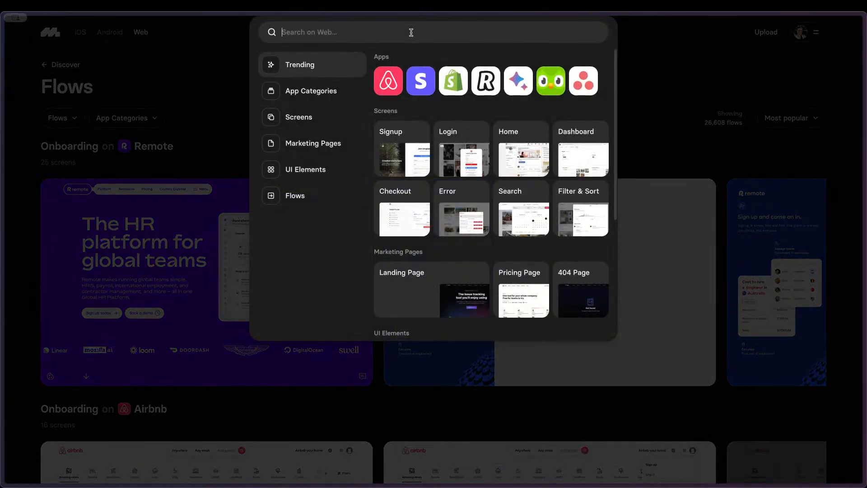
pyautogui.write('Toolab')
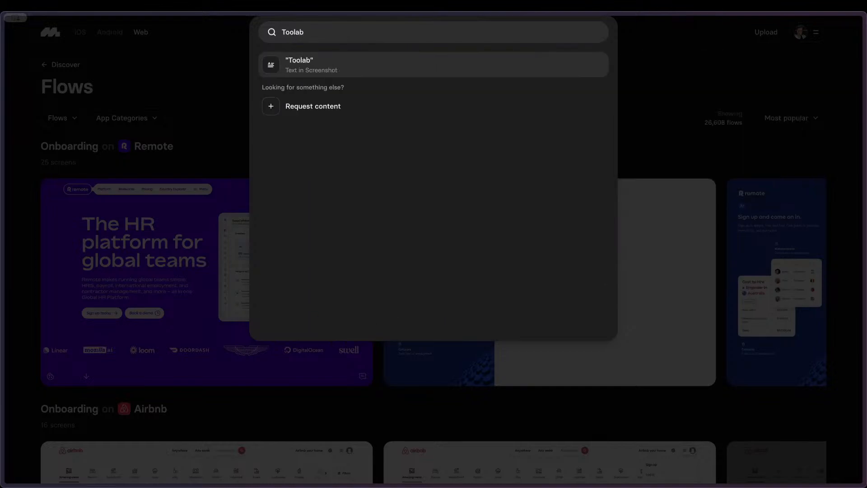
pyautogui.press('BackSpace')
pyautogui.press('BackSpace')
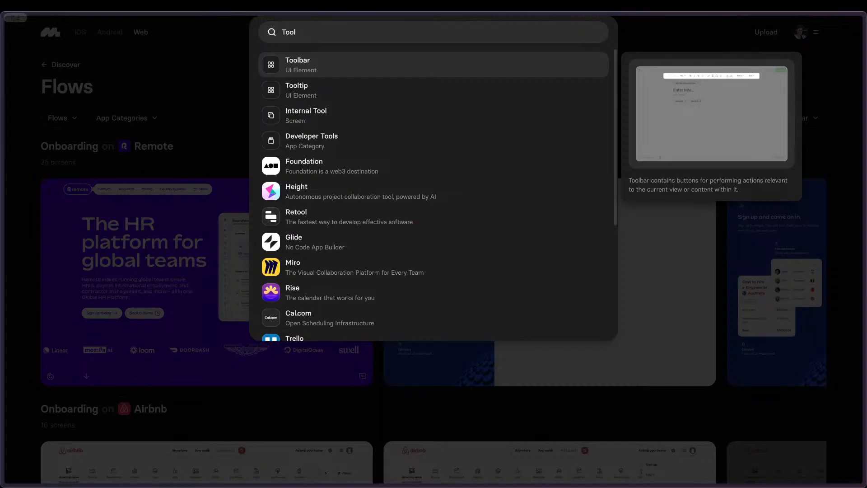
pyautogui.press('Return')
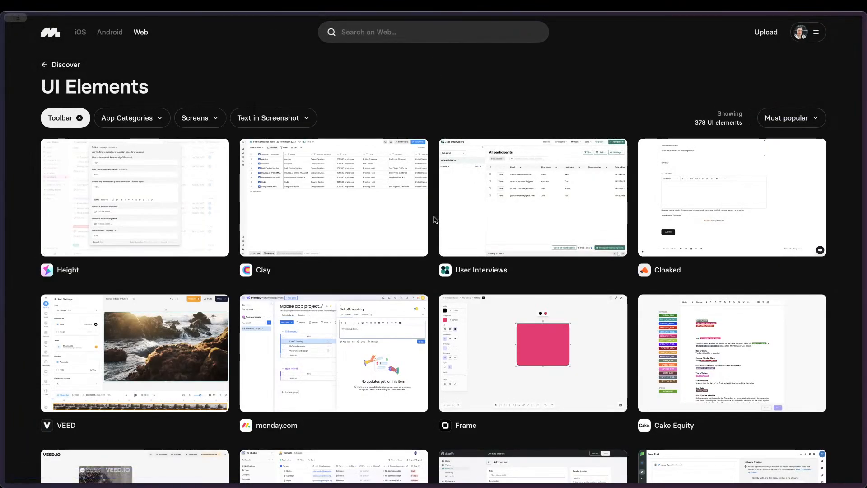
# Step: Open the Height toolbar example, copy its screen as PNG, and close the example
pyautogui.click(137, 182)
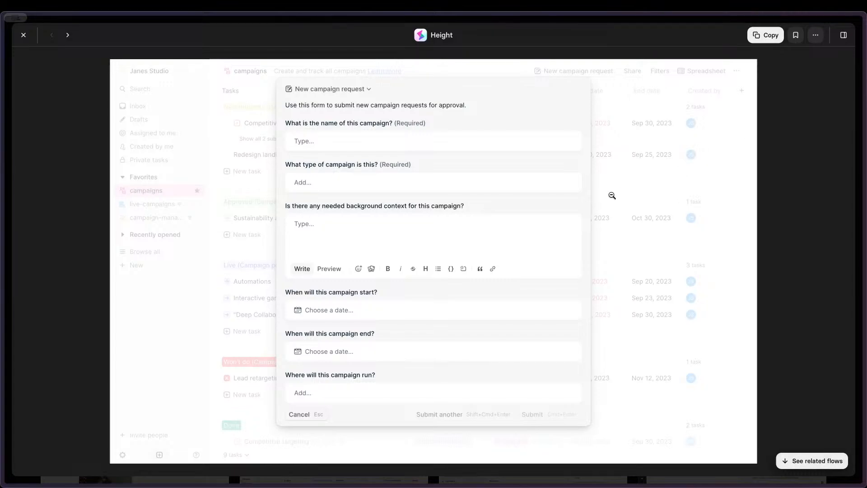
pyautogui.click(766, 34)
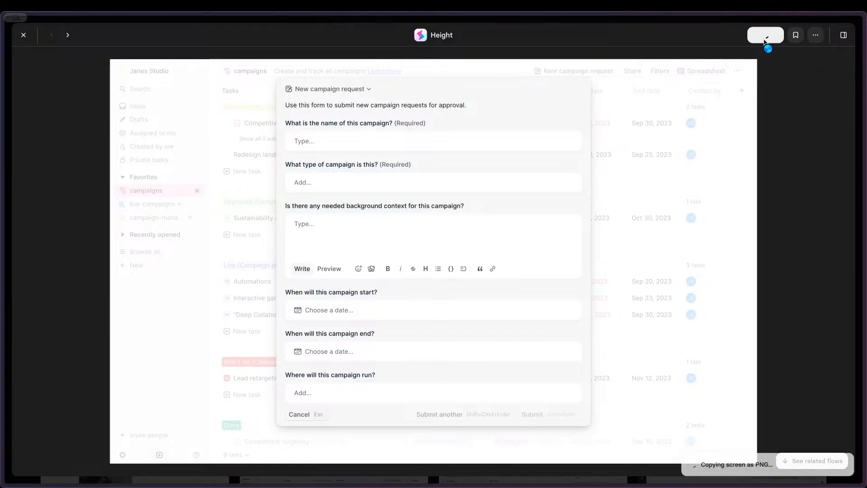
pyautogui.click(23, 34)
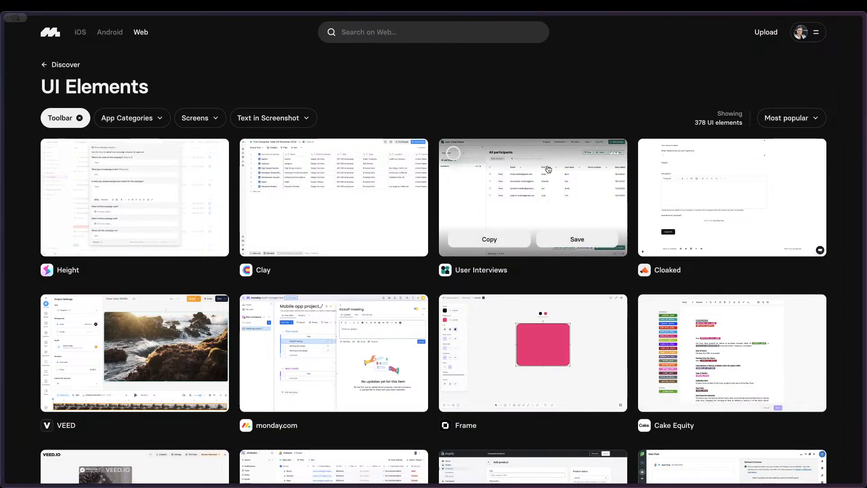
# Step: Open the Cloaked toolbar example, copy its screen to the clipboard, and close the example
pyautogui.click(768, 198)
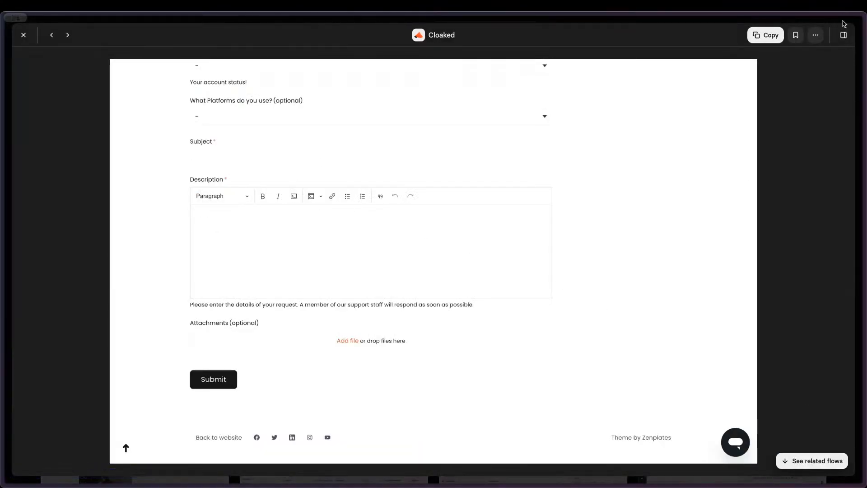
pyautogui.click(765, 36)
pyautogui.click(23, 34)
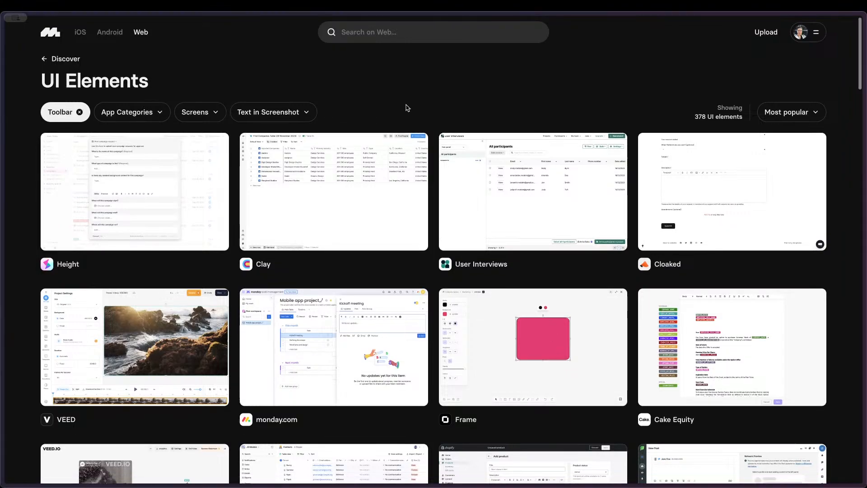
# Step: Examine the toolbar layouts in the examples from monday.com through Typefully one after another, and close the viewer
pyautogui.scroll(-3, 406, 108)
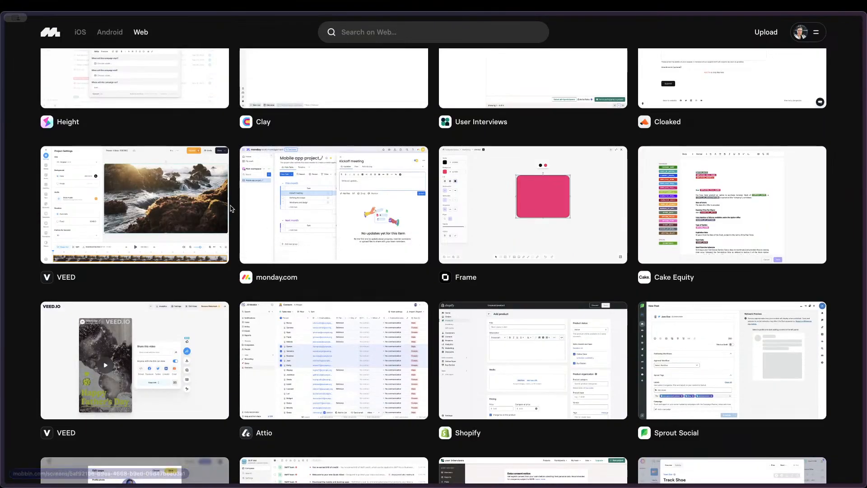
pyautogui.click(328, 198)
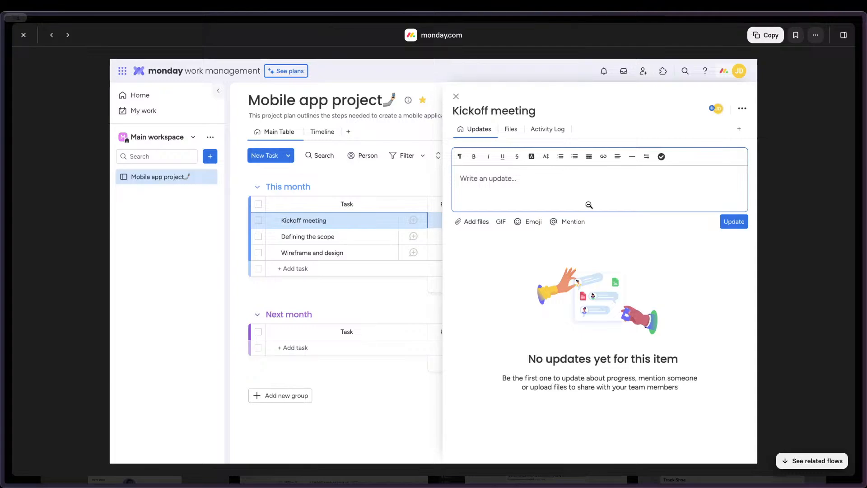
pyautogui.press('Right')
pyautogui.press('Right')
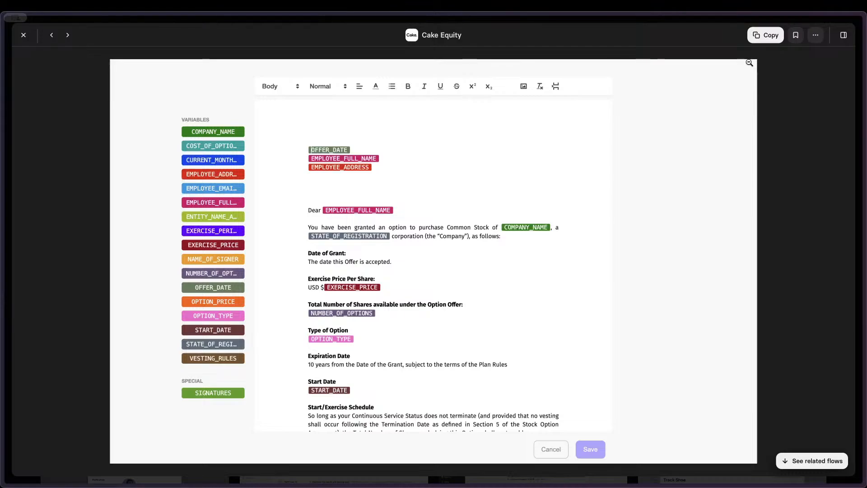
pyautogui.press('Right')
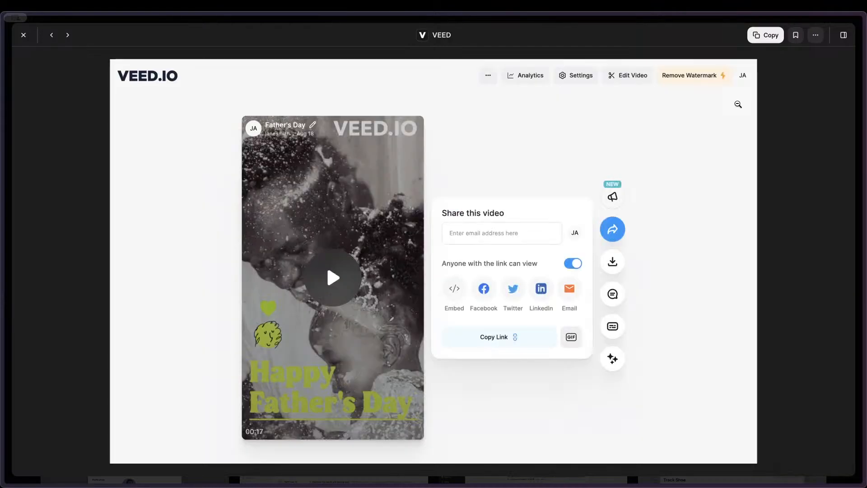
pyautogui.press('Right')
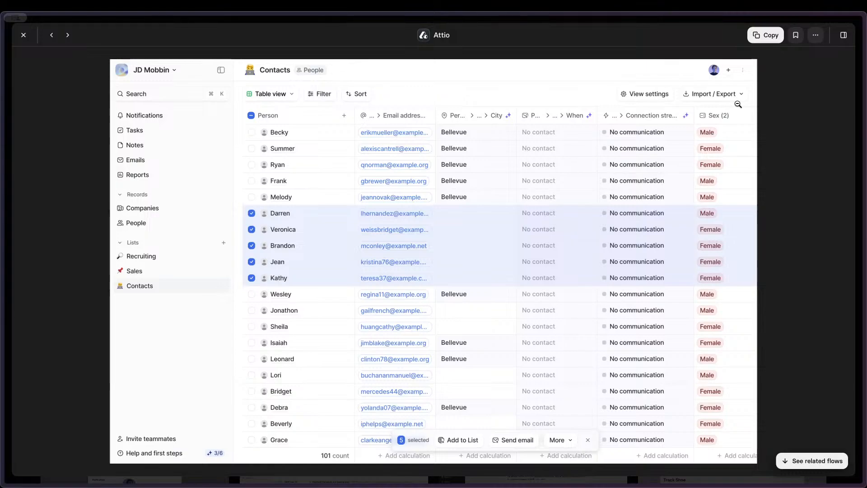
pyautogui.press('Right')
pyautogui.press('Right')
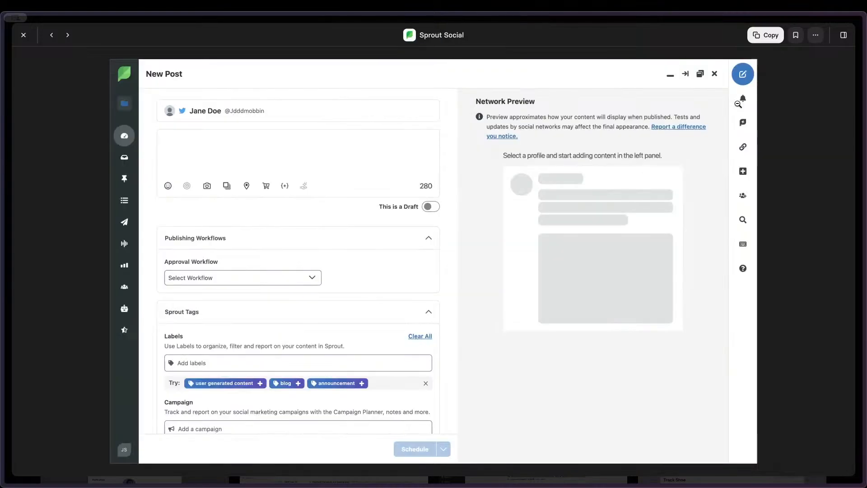
pyautogui.press('Right')
pyautogui.press('Right')
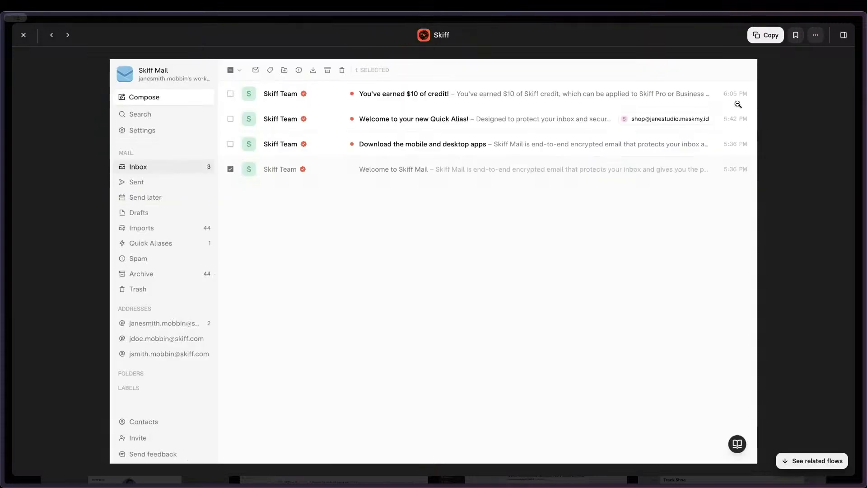
pyautogui.press('Right')
pyautogui.press('Left')
pyautogui.press('Right')
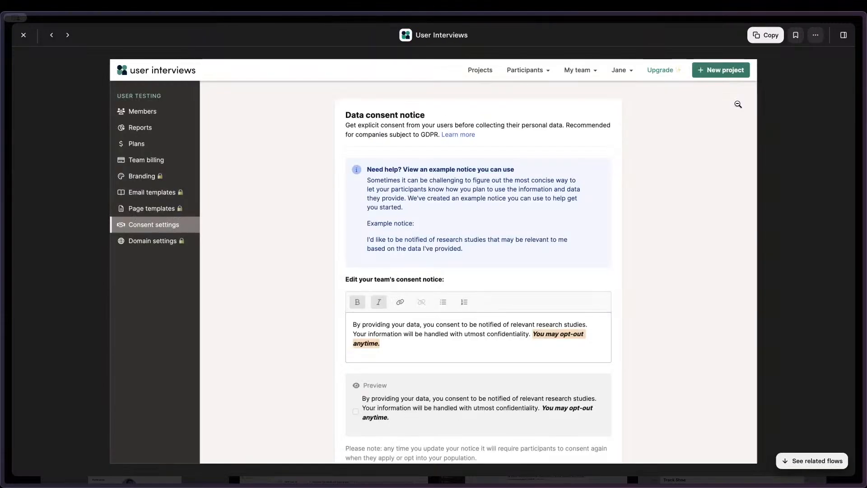
pyautogui.press('Left')
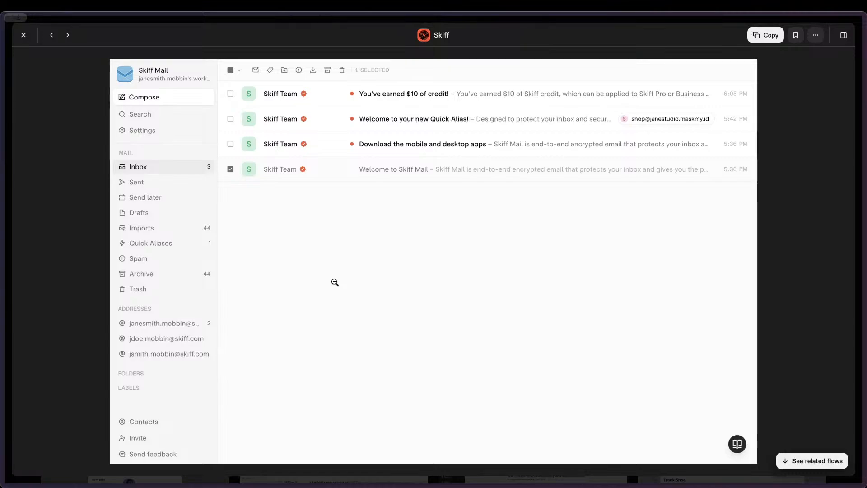
pyautogui.press('Right')
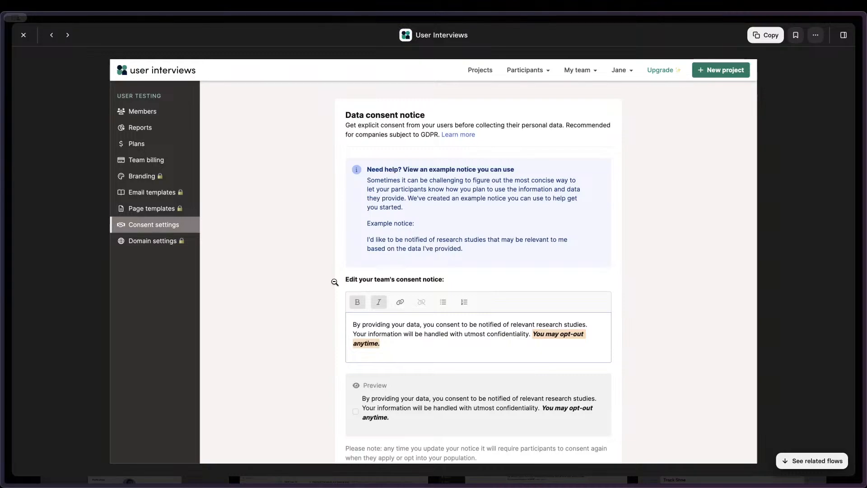
pyautogui.press('Right')
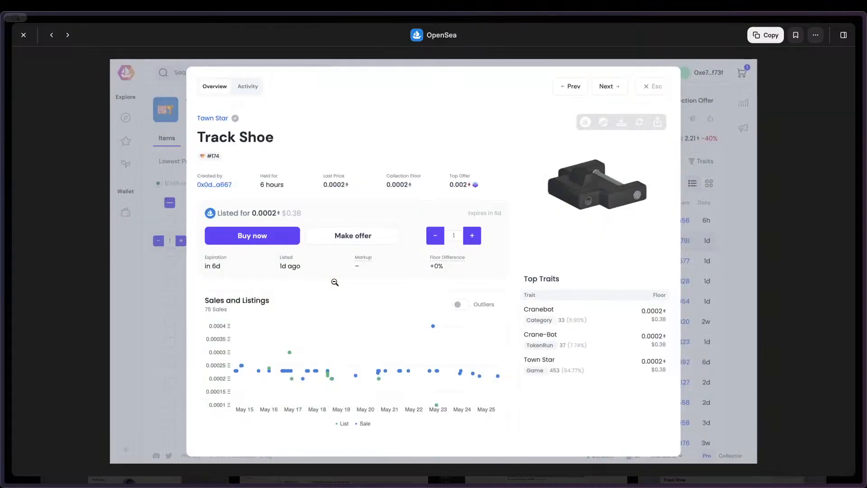
pyautogui.press('Right')
pyautogui.press('Right')
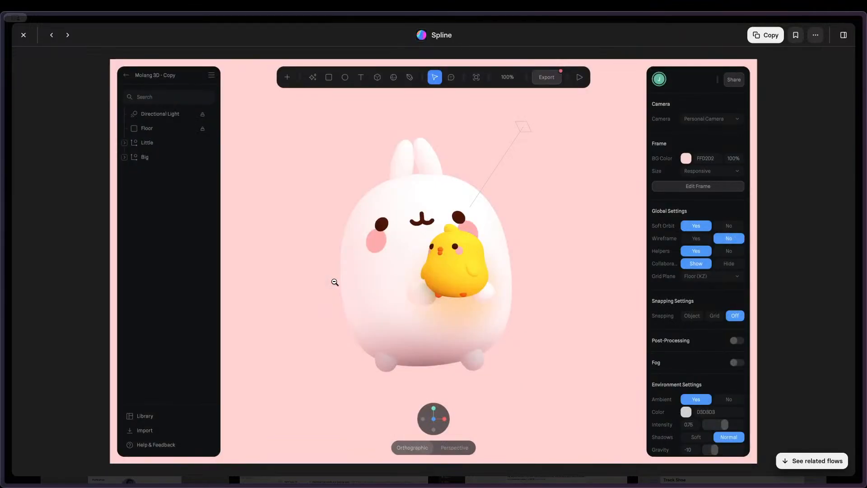
pyautogui.press('Right')
pyautogui.press('Right')
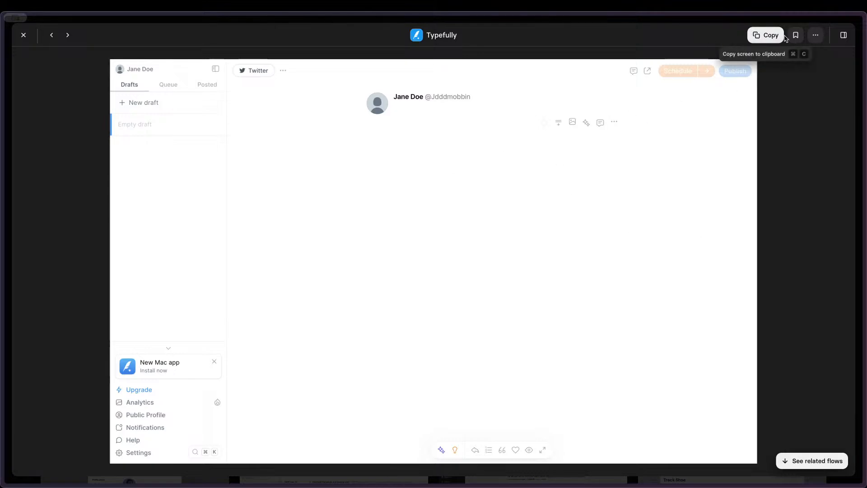
pyautogui.click(24, 34)
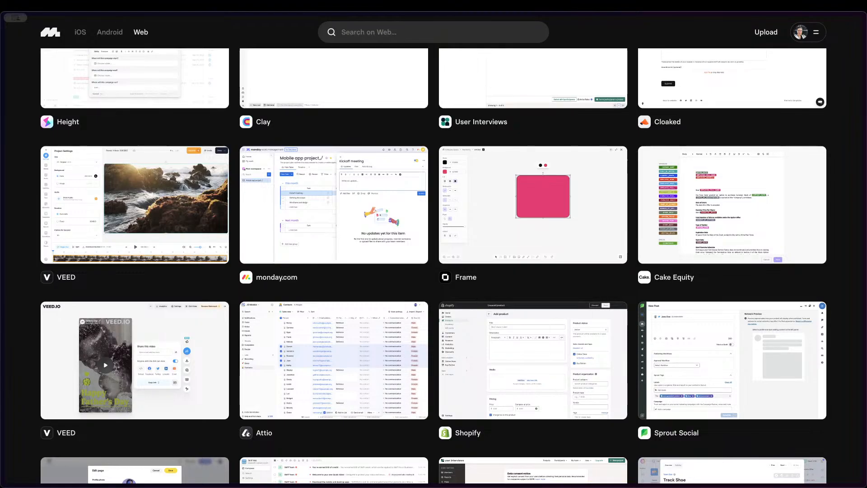
# Step: Look further through the toolbar examples, view Cake Equity's Messages editor screen, and close it
pyautogui.scroll(-5, 401, 200)
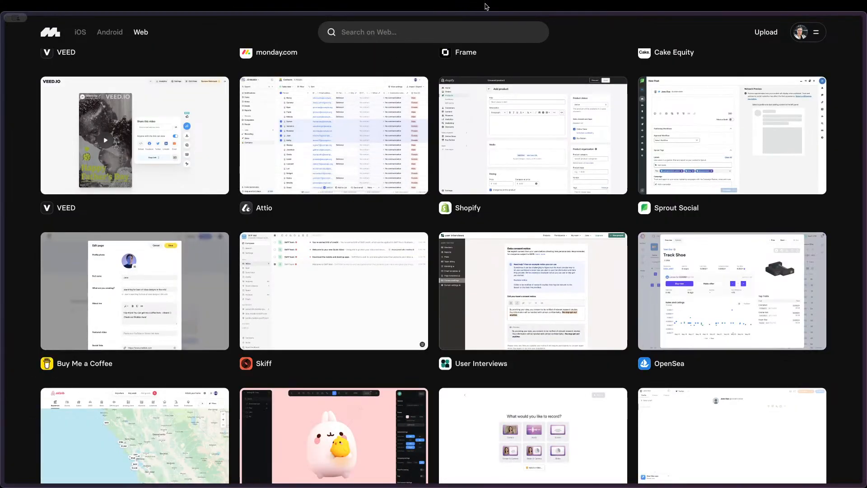
pyautogui.scroll(-15, 601, 120)
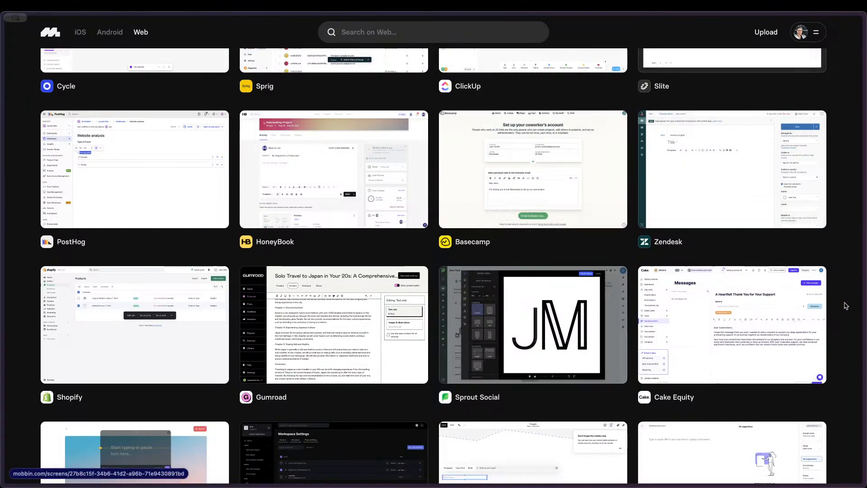
pyautogui.click(779, 317)
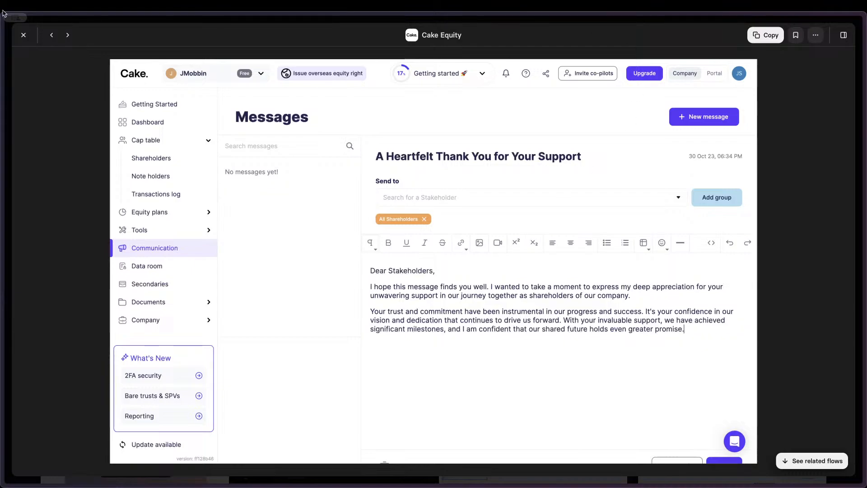
pyautogui.click(24, 35)
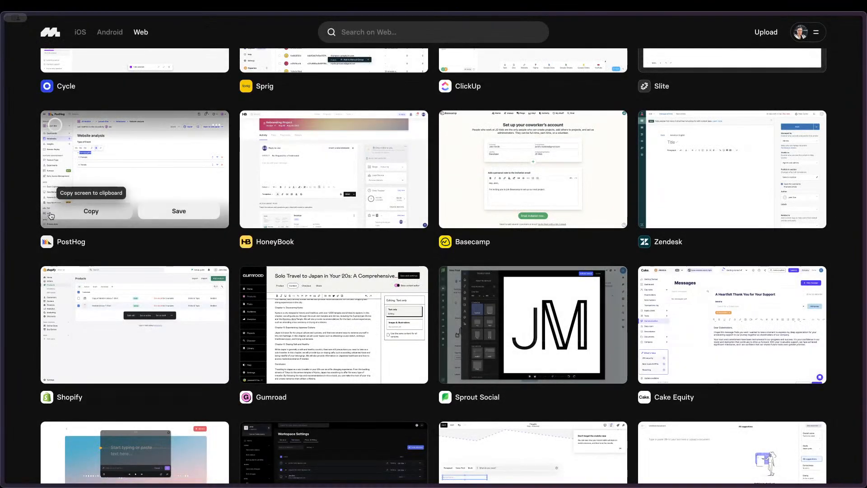
# Step: Open the Lucide icon library in a new browser tab
pyautogui.moveTo(35, 223)
pyautogui.press('super+t')
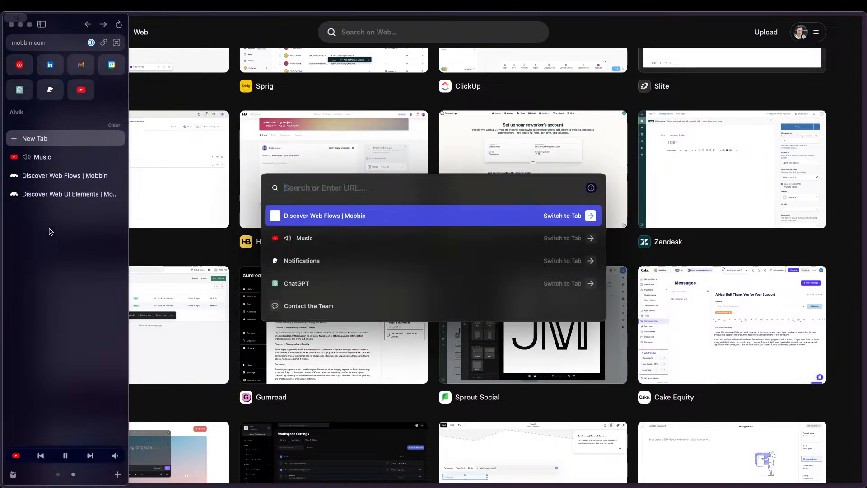
pyautogui.write('lucide.dev/icons')
pyautogui.press('Return')
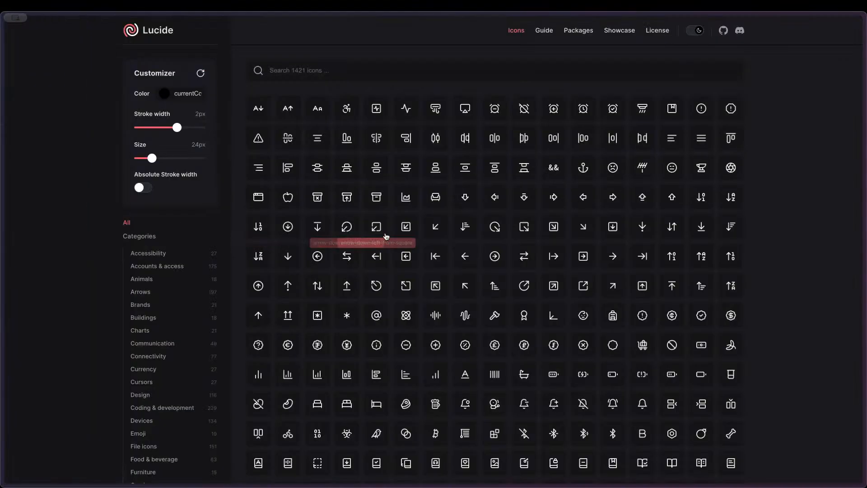
# Step: Customize the Lucide icons to 1.5px stroke width, 16px size and absolute stroke width, and switch the site to the light theme
pyautogui.moveTo(178, 127); pyautogui.dragTo(163, 128)
pyautogui.moveTo(145, 164); pyautogui.dragTo(134, 162)
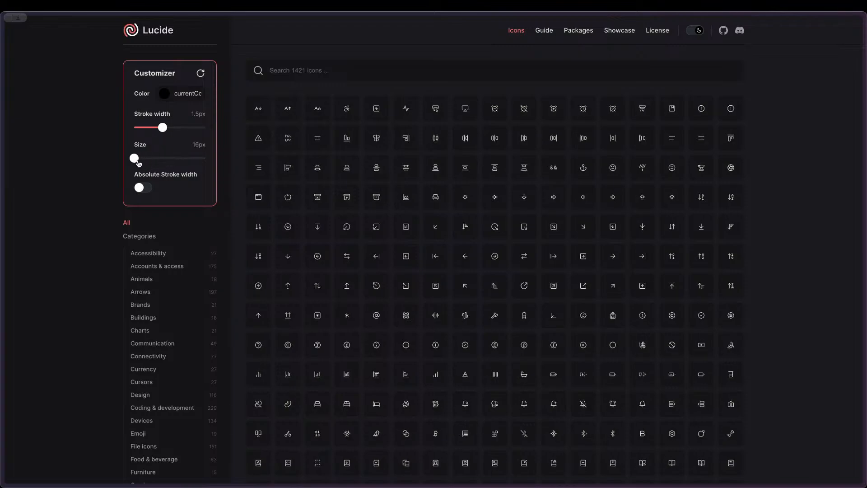
pyautogui.click(143, 187)
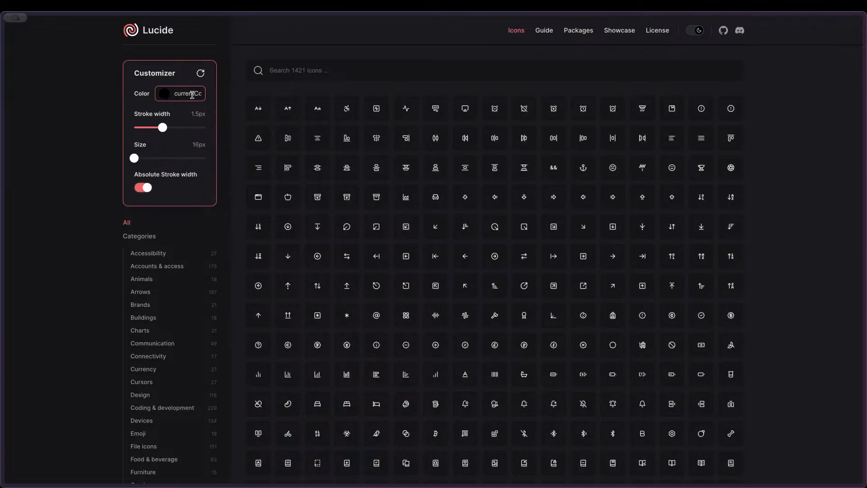
pyautogui.click(696, 32)
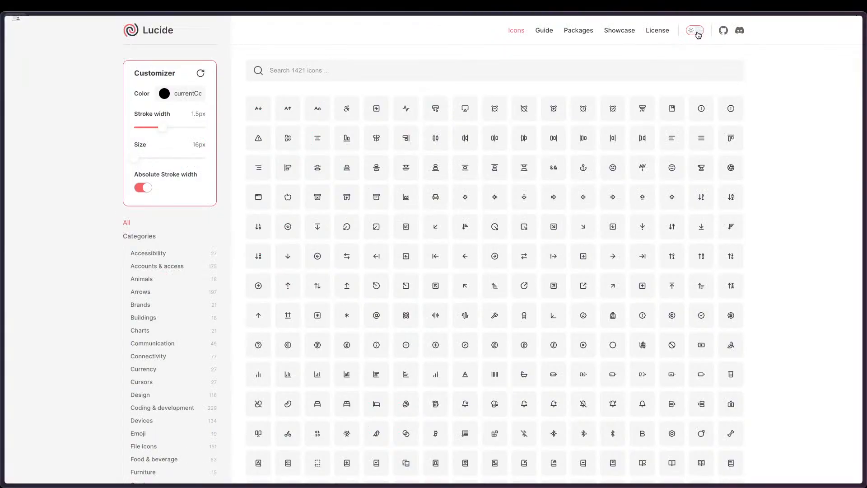
# Step: Look through Lucide's icon categories, view the Multimedia icons, and return to the list of all icons
pyautogui.click(496, 66)
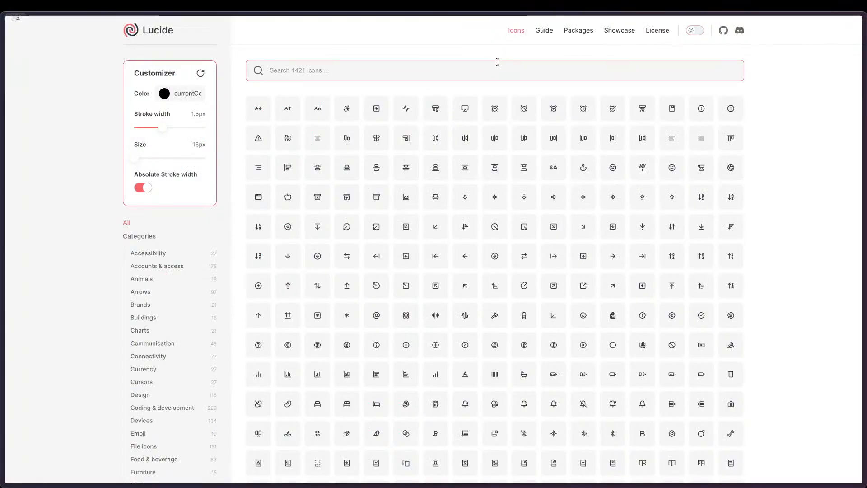
pyautogui.scroll(-2, 126, 320)
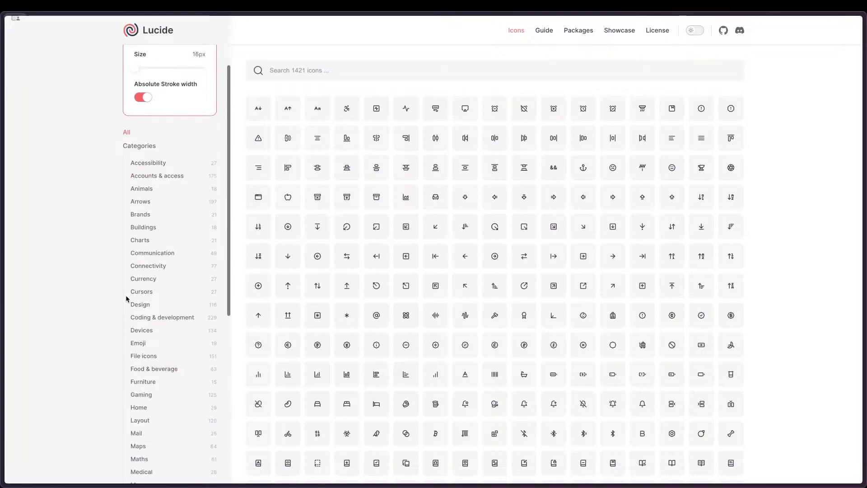
pyautogui.scroll(-1, 156, 246)
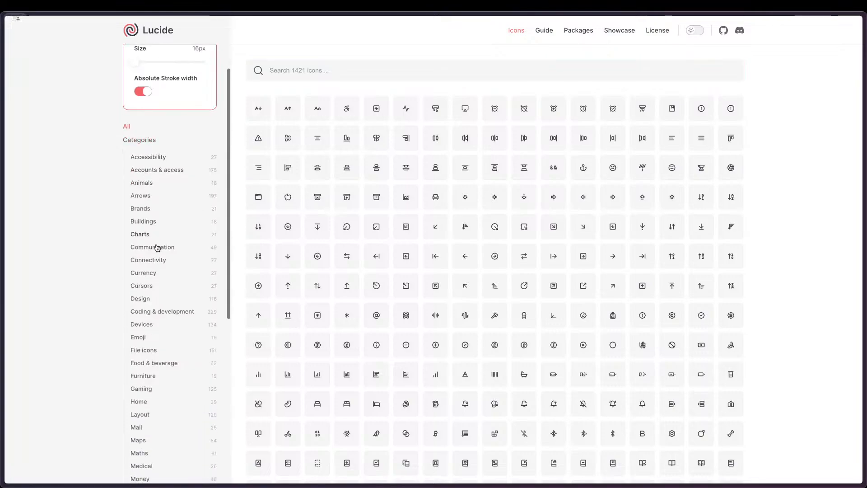
pyautogui.scroll(-2, 166, 291)
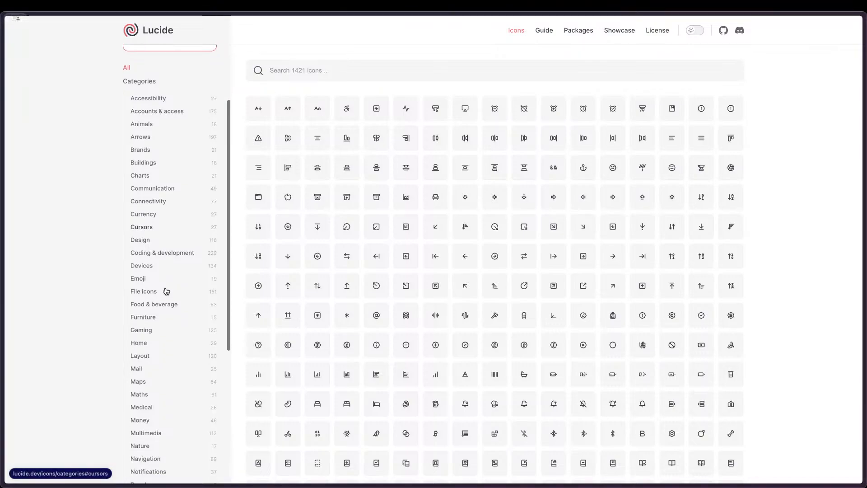
pyautogui.scroll(-3, 166, 291)
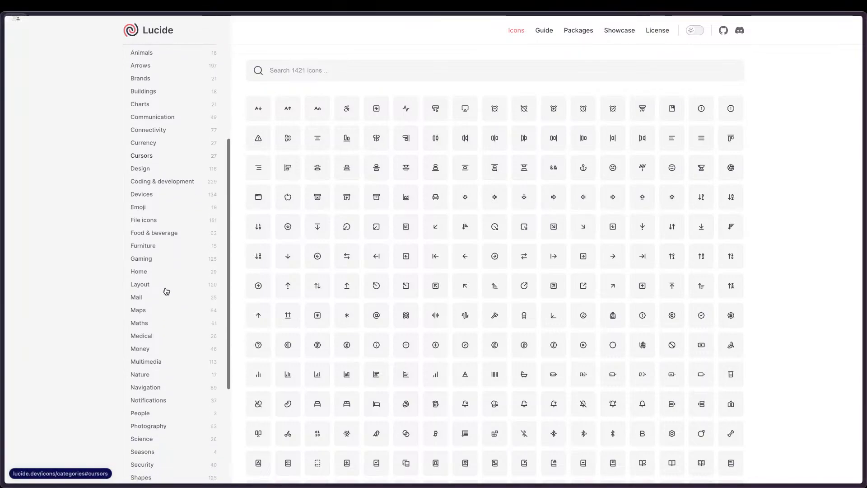
pyautogui.scroll(-1, 160, 323)
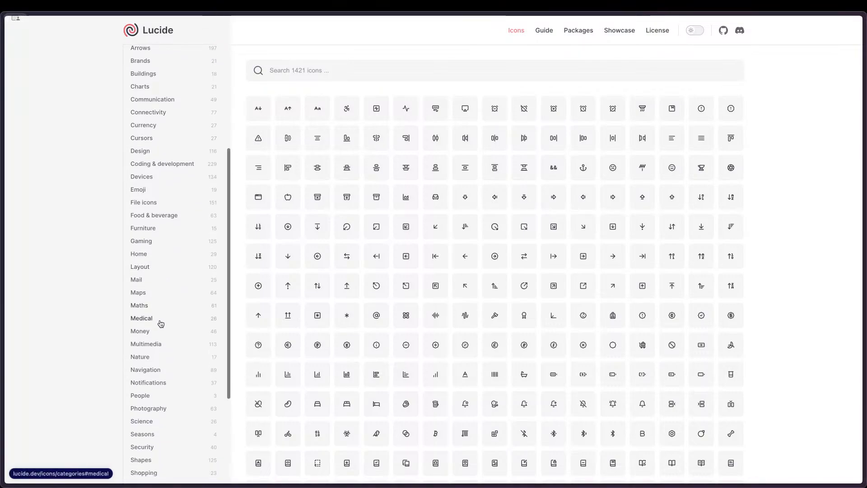
pyautogui.click(156, 345)
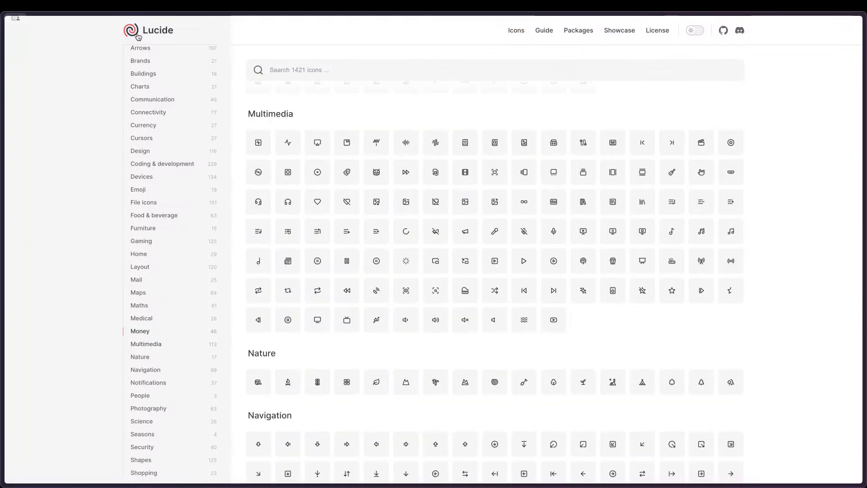
pyautogui.scroll(8, 145, 116)
pyautogui.click(127, 223)
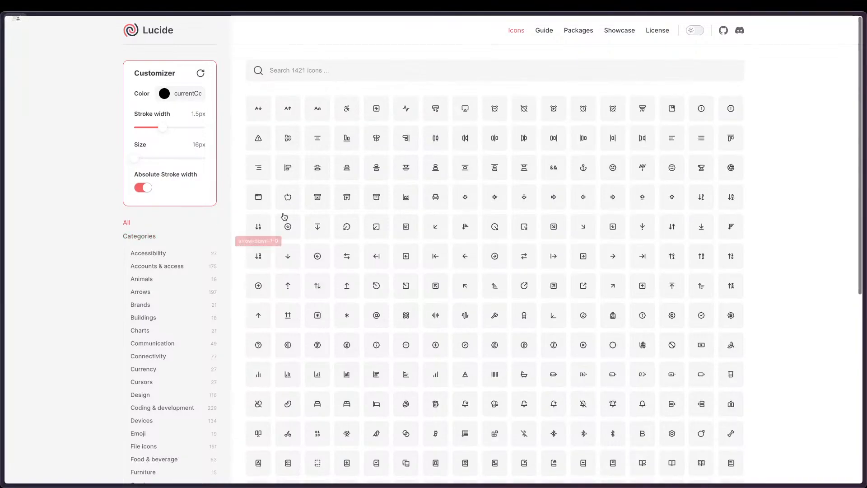
# Step: View the align-center icon's details, close them, and search the Lucide icons for "text"
pyautogui.click(314, 136)
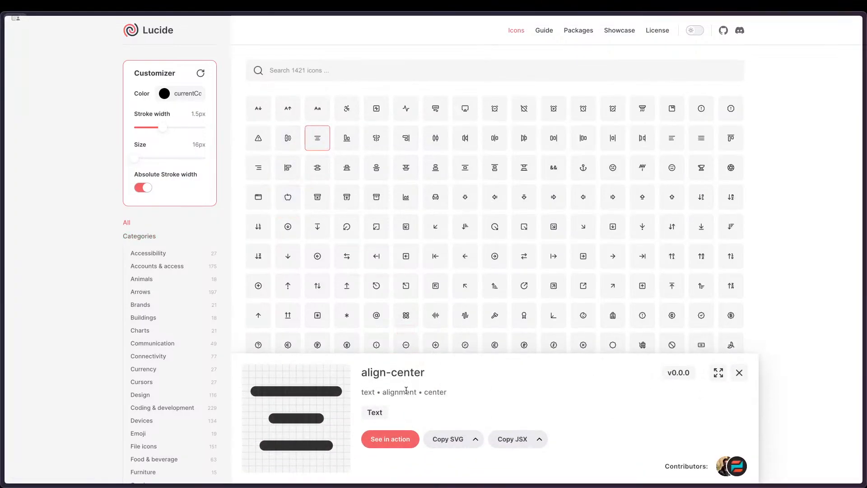
pyautogui.click(739, 372)
pyautogui.click(331, 76)
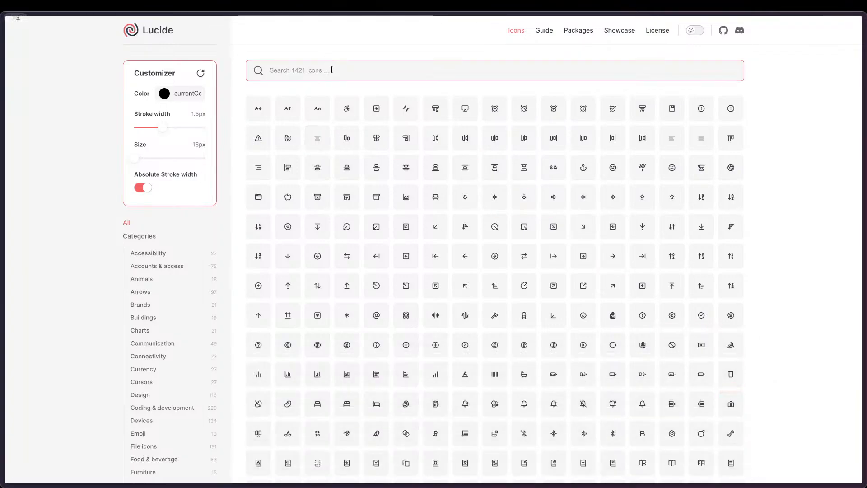
pyautogui.write('text')
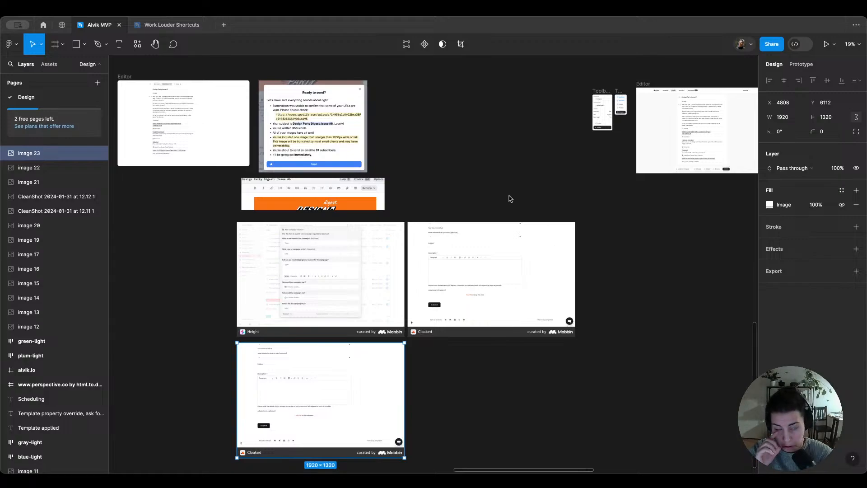
# Step: Look through the reference screens beside the Editor frames and examine the text toolbar in Height's campaign form
pyautogui.hscroll(-10, 510, 198)
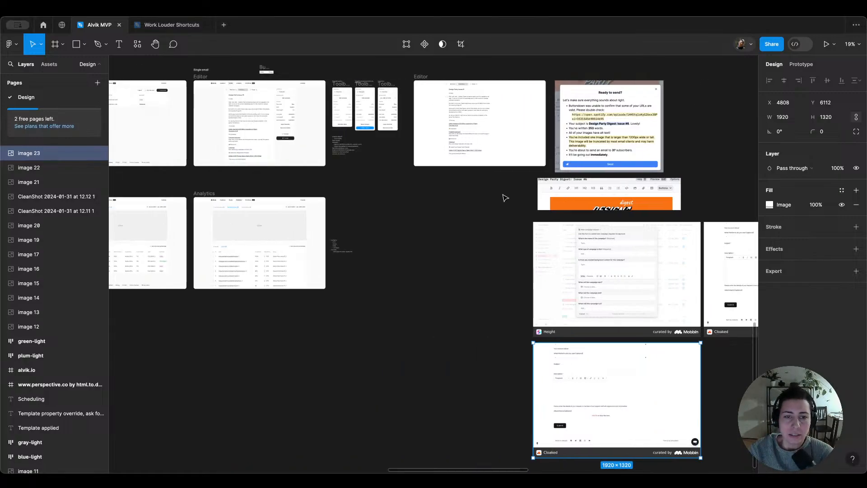
pyautogui.scroll(2, 526, 175)
pyautogui.hscroll(5, 527, 175)
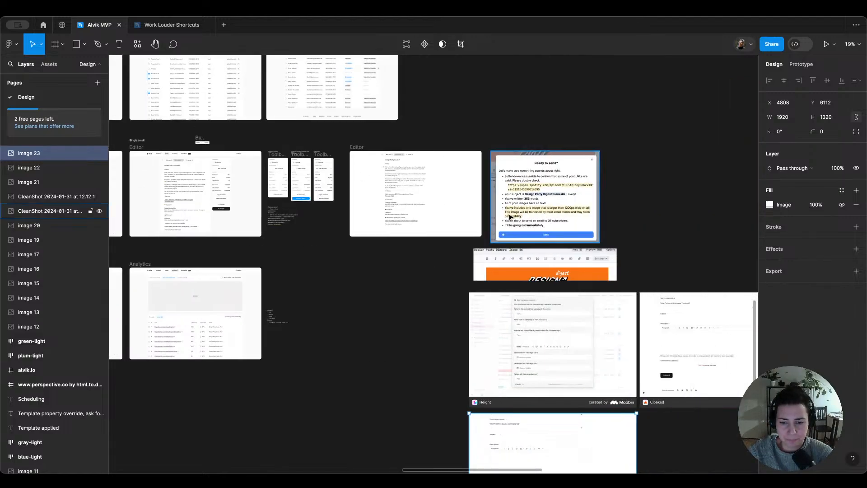
pyautogui.scroll(-4, 623, 174)
pyautogui.scroll(5, 626, 173)
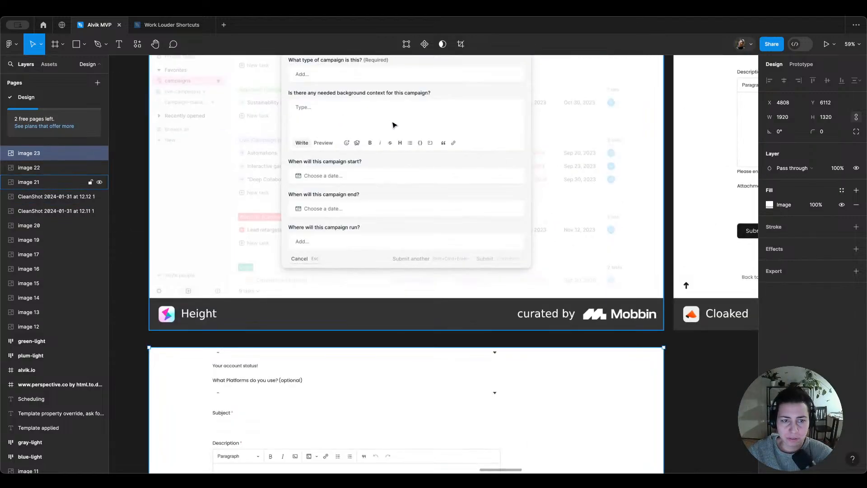
pyautogui.scroll(2, 394, 126)
pyautogui.scroll(3, 373, 175)
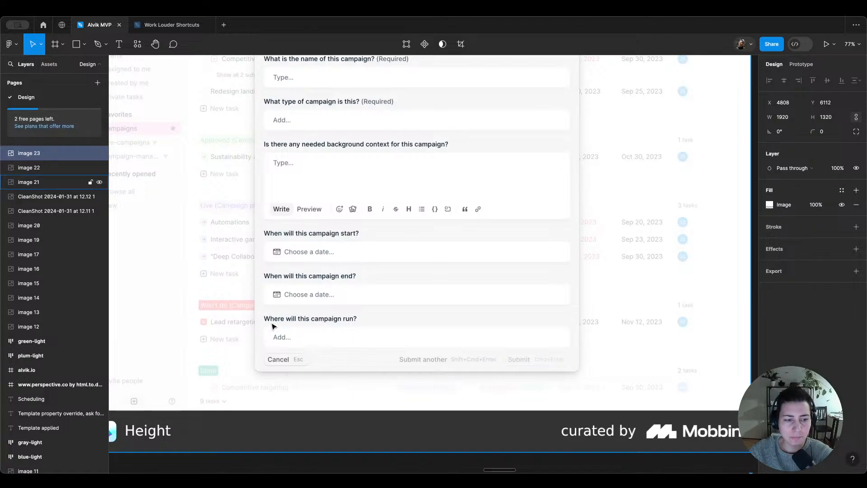
pyautogui.hscroll(-10, 273, 323)
pyautogui.scroll(-5, 269, 320)
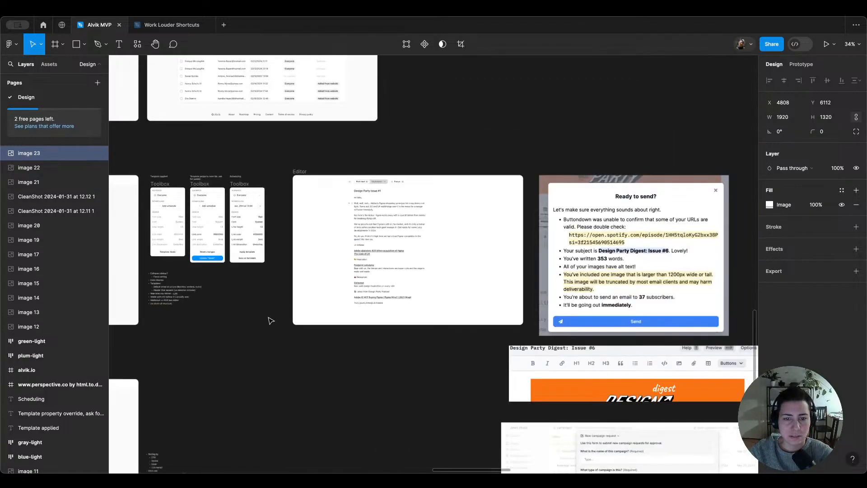
# Step: Paste the copied screenshot of Height's toolbar and place it above the Editor frame in the Single email section
pyautogui.scroll(2, 195, 243)
pyautogui.hscroll(-2, 194, 244)
pyautogui.scroll(4, 308, 186)
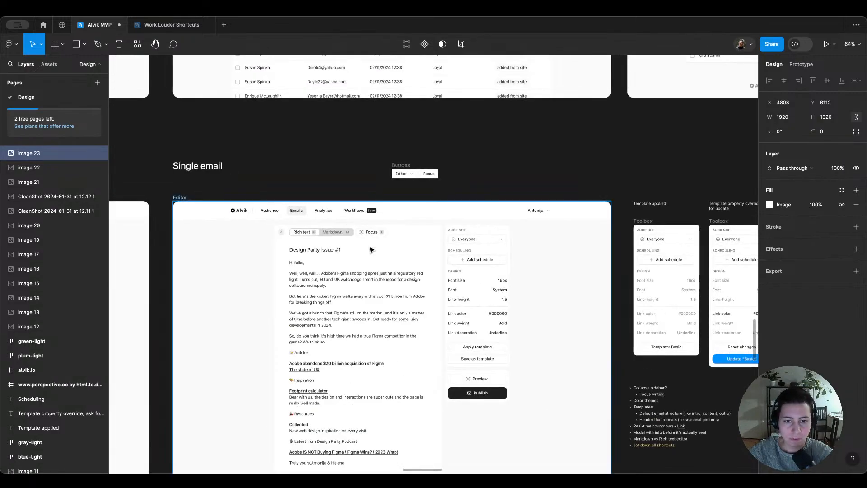
pyautogui.click(368, 248)
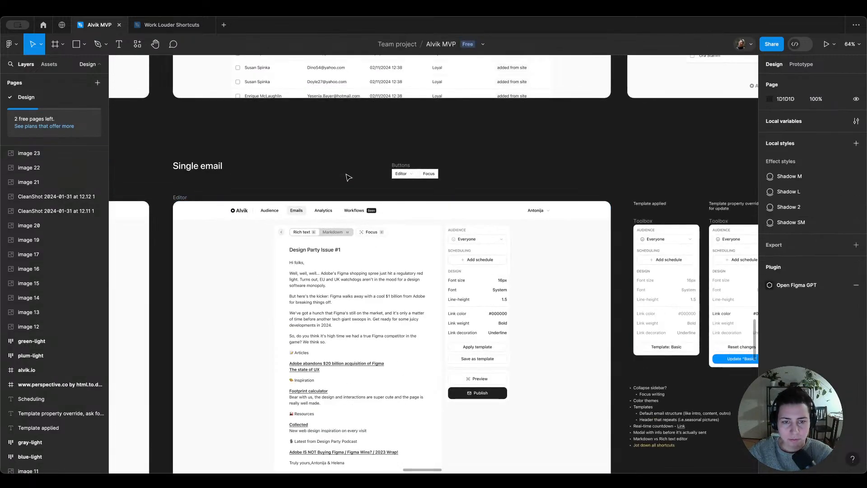
pyautogui.hotkey('ctrl', 'v')
pyautogui.moveTo(381, 270); pyautogui.dragTo(362, 156)
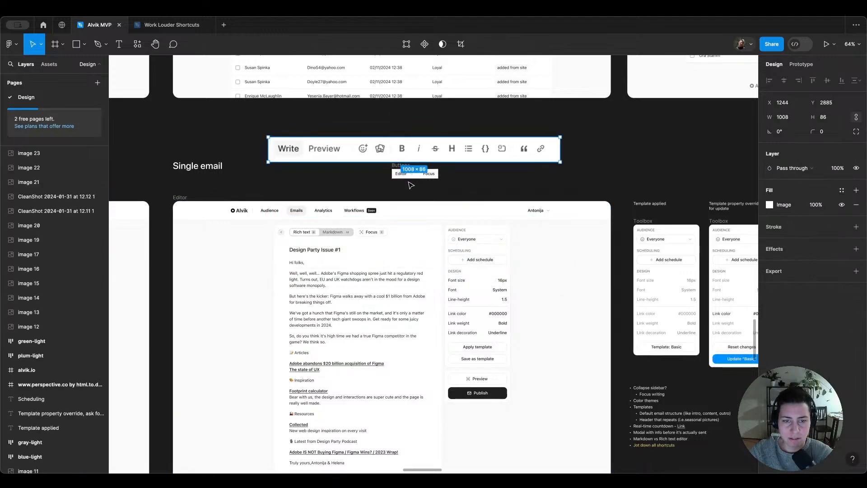
# Step: Delete the loose Buttons frame above the Single email Editor and move the toolbar screenshot down closer to the Editor frame
pyautogui.scroll(5, 408, 182)
pyautogui.moveTo(395, 150); pyautogui.dragTo(589, 166)
pyautogui.scroll(-5, 587, 167)
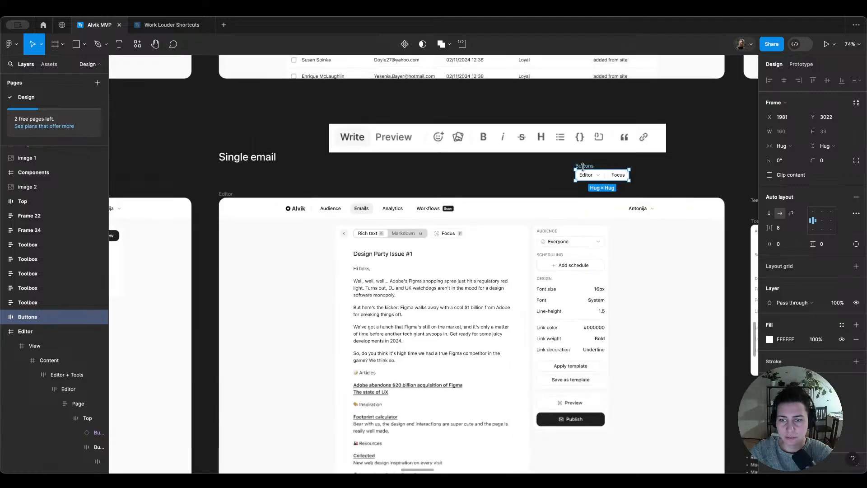
pyautogui.press('Delete')
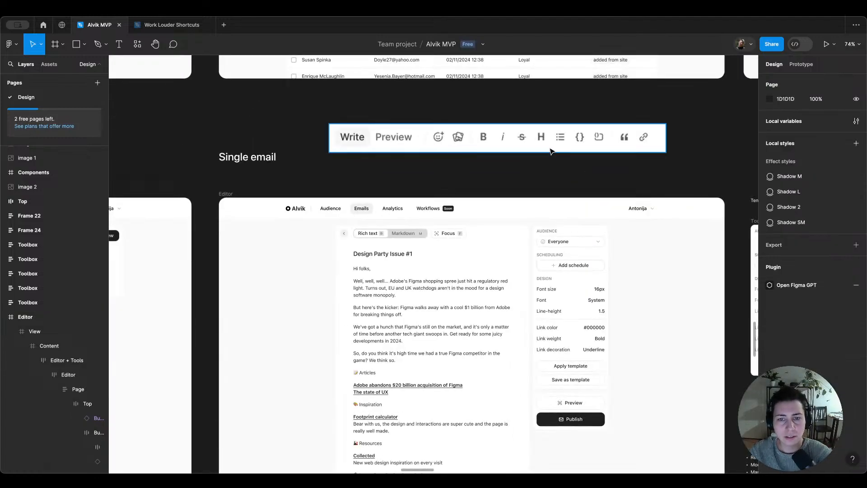
pyautogui.moveTo(544, 142); pyautogui.dragTo(541, 170)
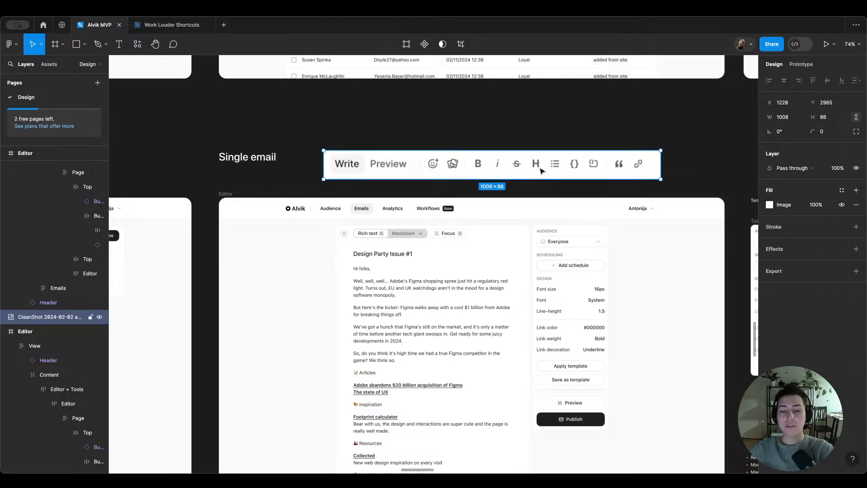
# Step: Copy the horizontal Toolbox bar from the separate Editor frame at the far end of the canvas into the Single email Editor frame
pyautogui.scroll(-4, 536, 276)
pyautogui.scroll(3, 536, 277)
pyautogui.scroll(-1, 536, 278)
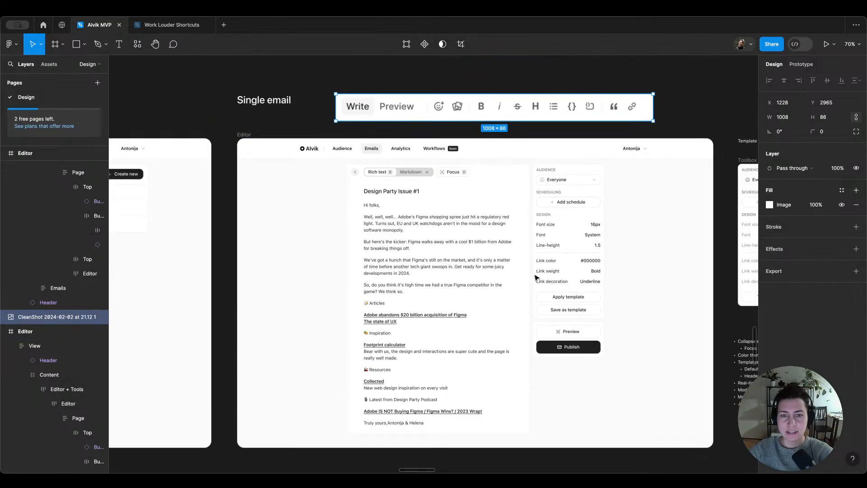
pyautogui.scroll(-1, 536, 278)
pyautogui.scroll(-3, 535, 278)
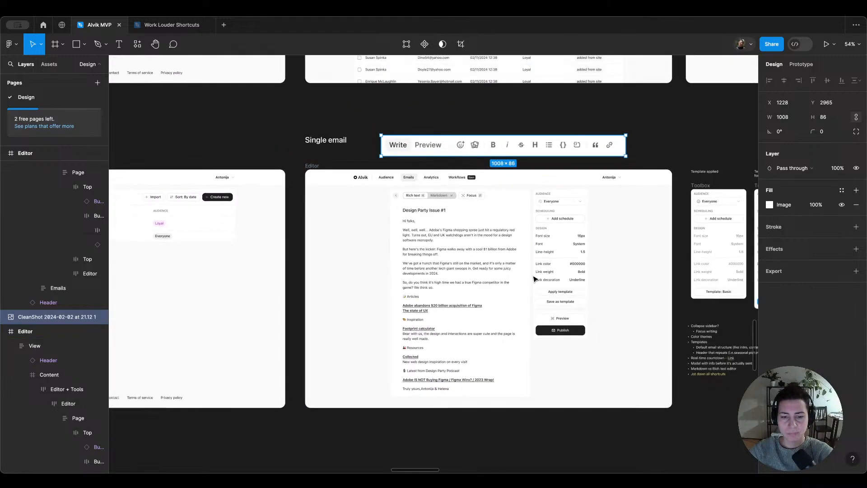
pyautogui.scroll(-10, 535, 278)
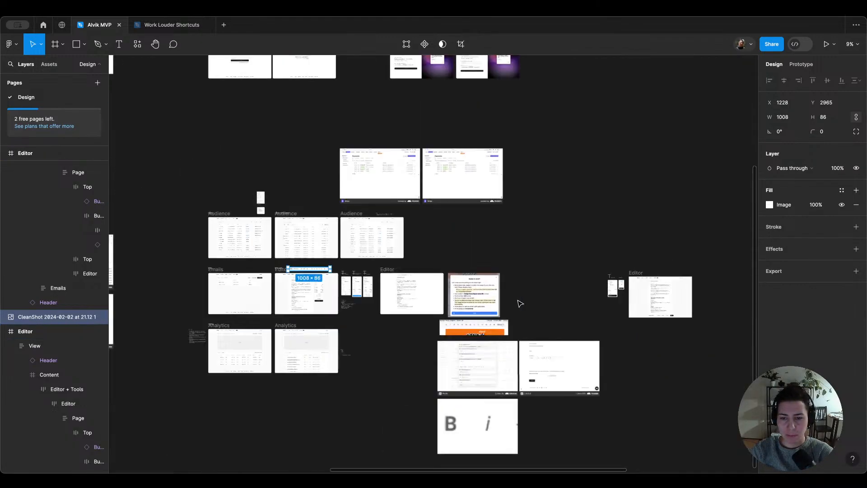
pyautogui.hscroll(5, 520, 303)
pyautogui.scroll(8, 443, 306)
pyautogui.click(447, 351)
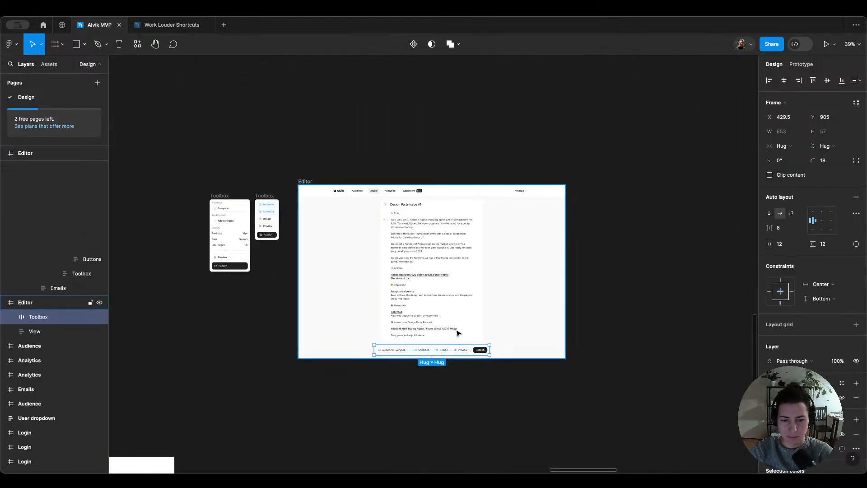
pyautogui.hscroll(-15, 458, 333)
pyautogui.scroll(4, 392, 247)
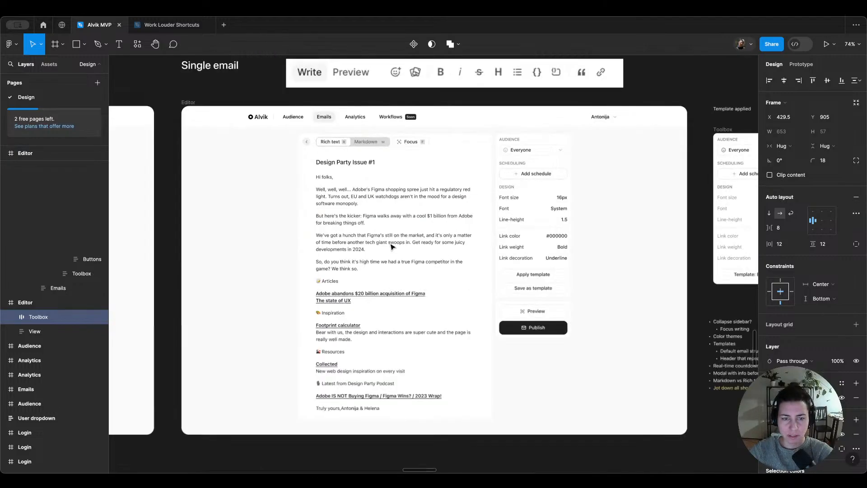
pyautogui.click(188, 103)
pyautogui.press('super+v')
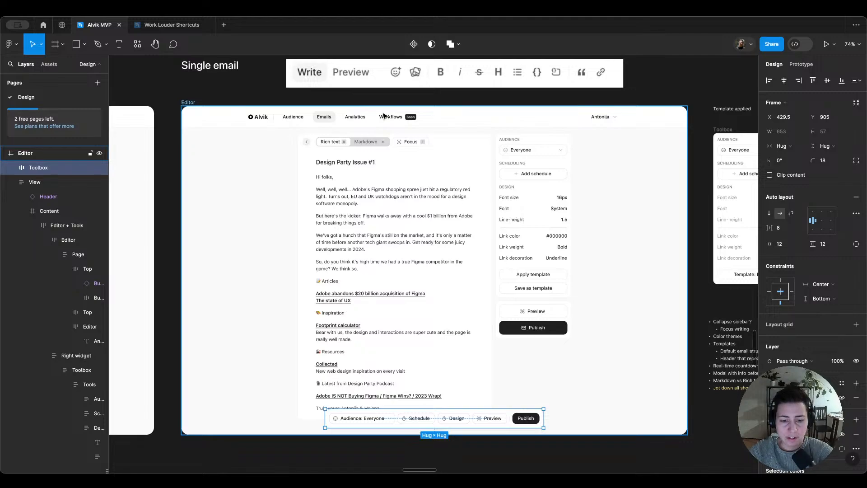
# Step: Inspect the nested layers of the Toolbox's Audience button and the Rich text, Markdown and Focus button group
pyautogui.doubleClick(375, 419)
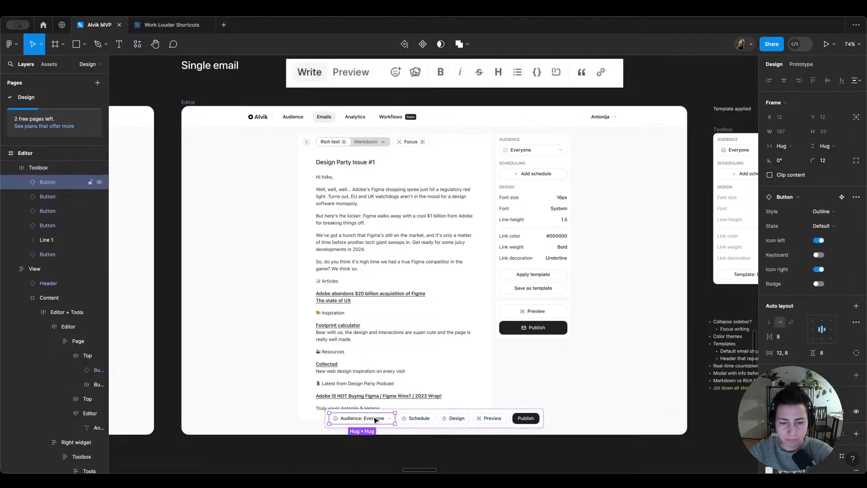
pyautogui.click(375, 419)
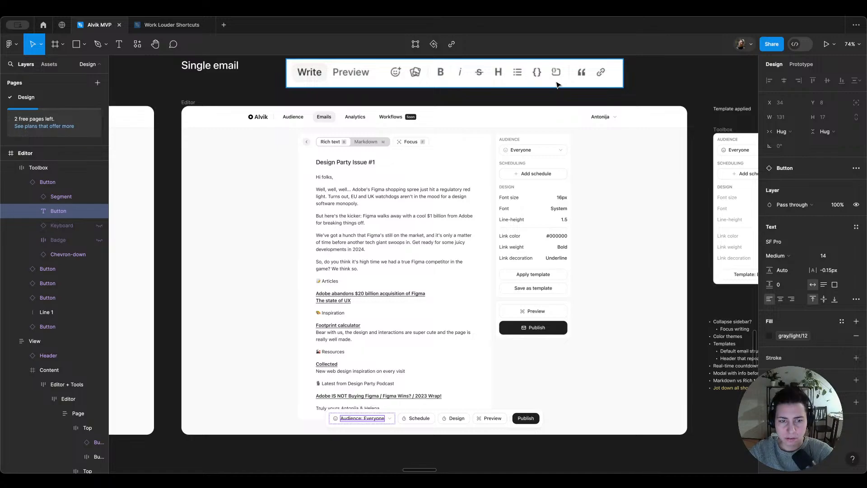
pyautogui.click(355, 142)
pyautogui.doubleClick(355, 143)
pyautogui.doubleClick(355, 143)
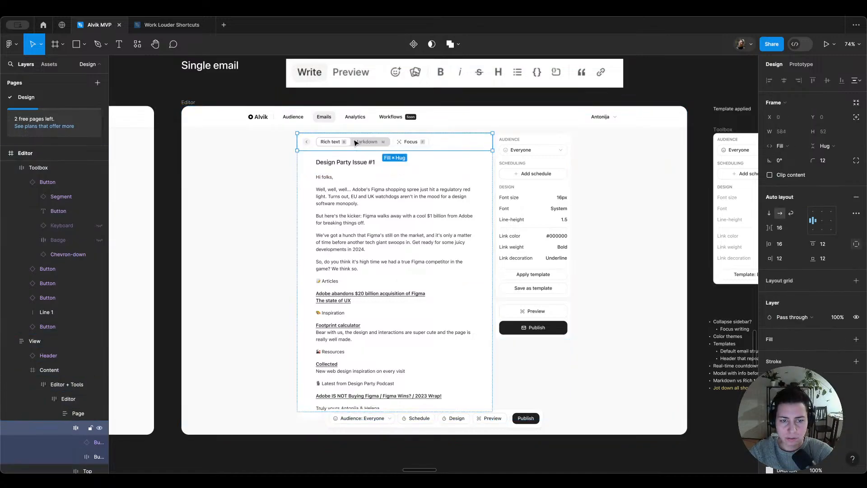
pyautogui.doubleClick(355, 143)
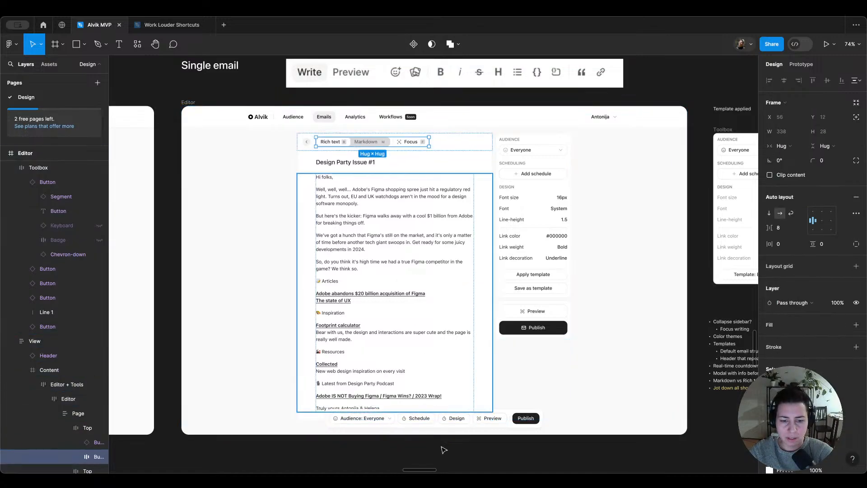
pyautogui.doubleClick(384, 418)
pyautogui.doubleClick(384, 418)
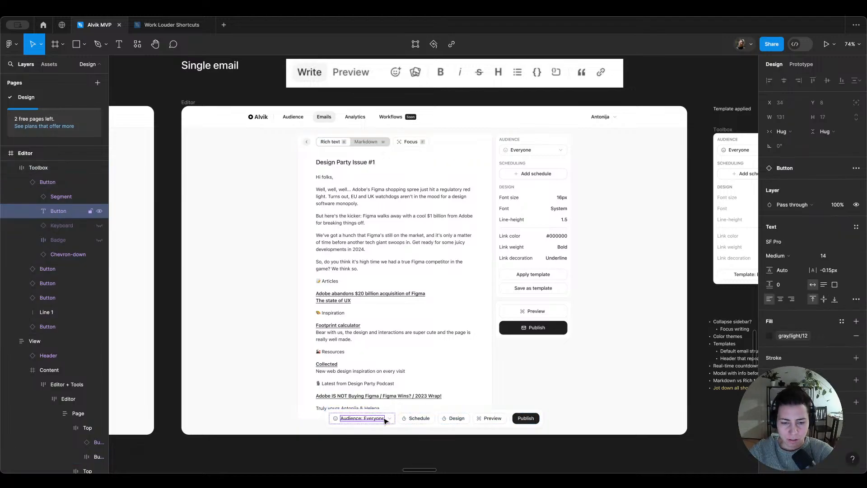
pyautogui.click(405, 420)
pyautogui.click(380, 420)
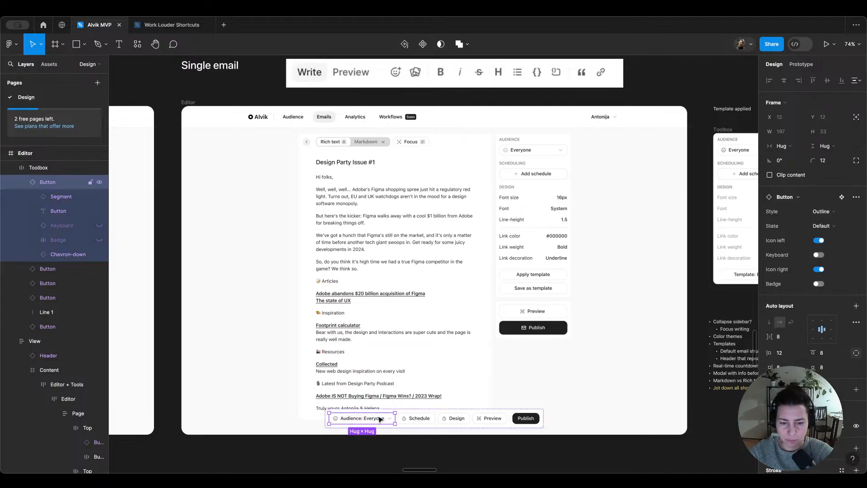
# Step: Hide the text label and chevron inside the Toolbox's Audience button, leaving an icon-only button
pyautogui.scroll(-1, 380, 418)
pyautogui.scroll(2, 363, 309)
pyautogui.click(362, 308)
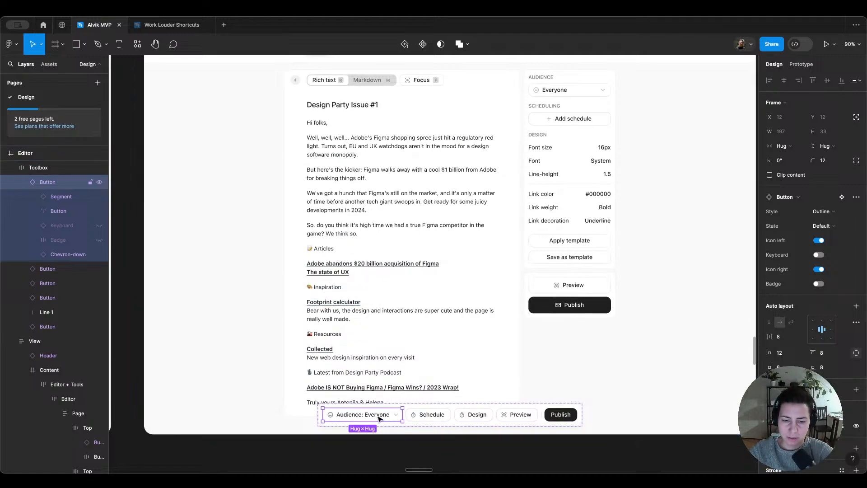
pyautogui.doubleClick(361, 414)
pyautogui.keyDown('shift'); pyautogui.click(396, 414); pyautogui.keyUp('shift')
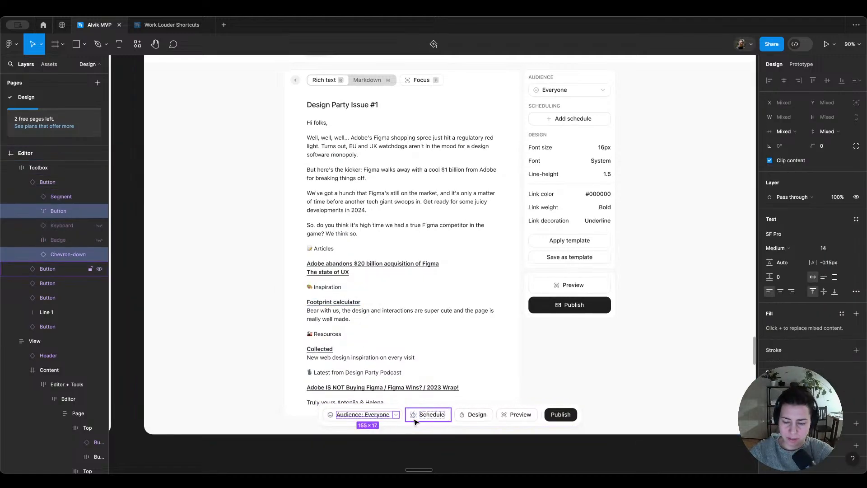
pyautogui.hotkey('ctrl', 'shift', 'h')
pyautogui.hotkey('shift', 'Return')
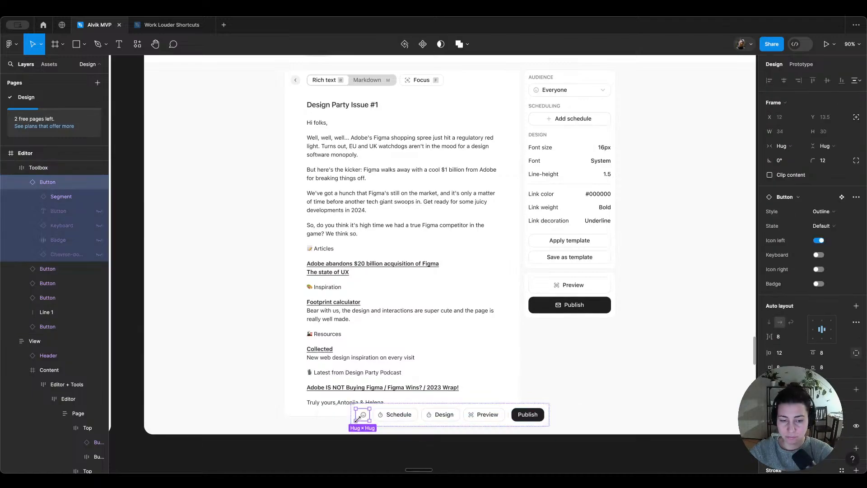
# Step: Set the icon-only button's right padding to 12
pyautogui.scroll(-1, 786, 348)
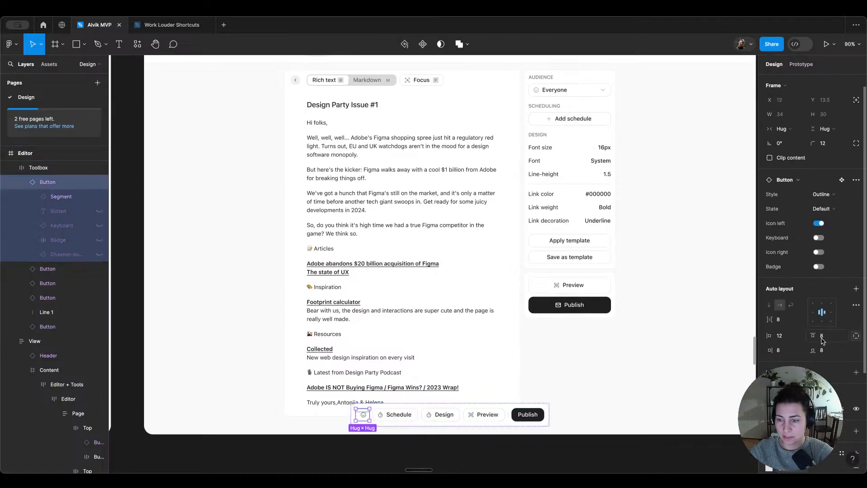
pyautogui.click(787, 345)
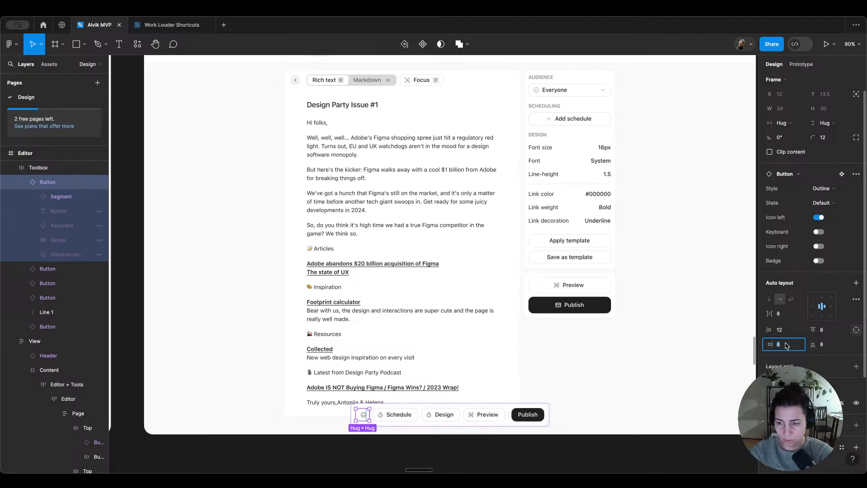
pyautogui.write('12')
pyautogui.press('Return')
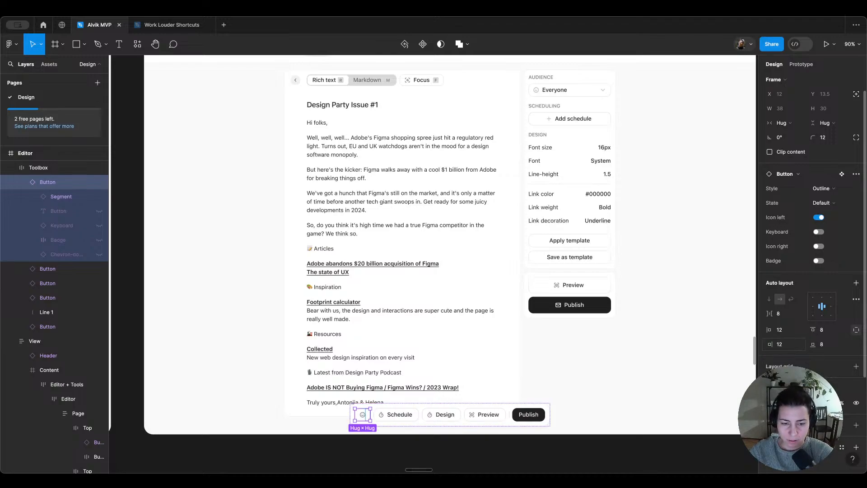
pyautogui.click(591, 427)
pyautogui.keyDown('super'); pyautogui.click(370, 419); pyautogui.keyUp('super')
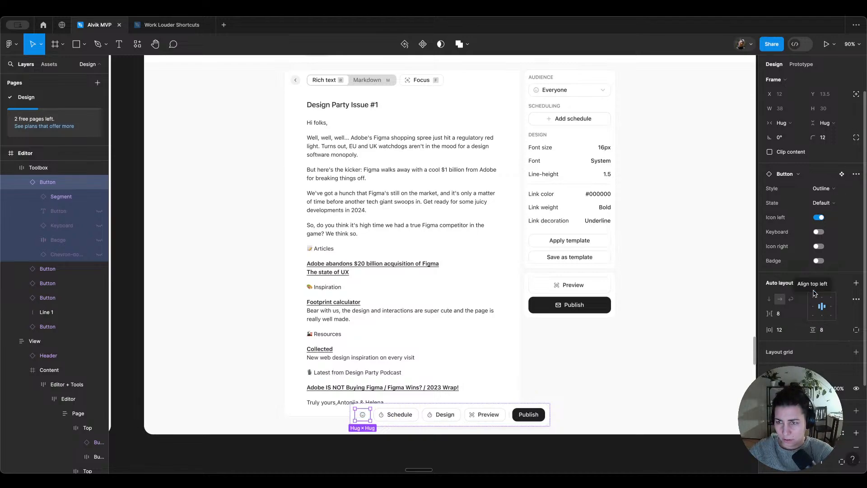
# Step: Switch the icon-only button's width and height sizing from Hug to Fixed
pyautogui.click(794, 123)
pyautogui.click(799, 112)
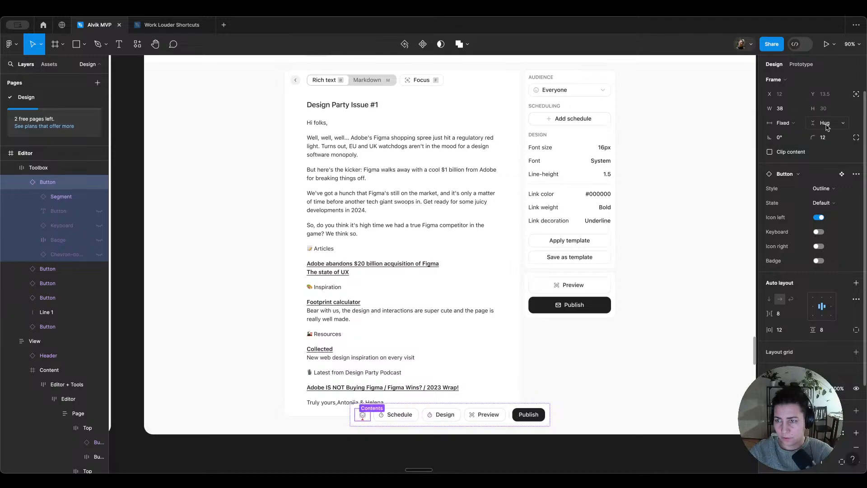
pyautogui.click(827, 123)
pyautogui.click(835, 111)
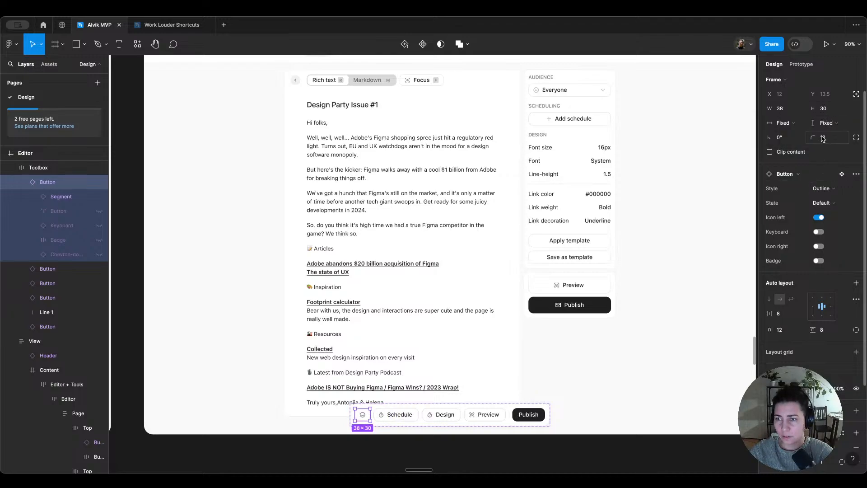
# Step: Set the icon-only button's height and width to 32 each
pyautogui.click(825, 113)
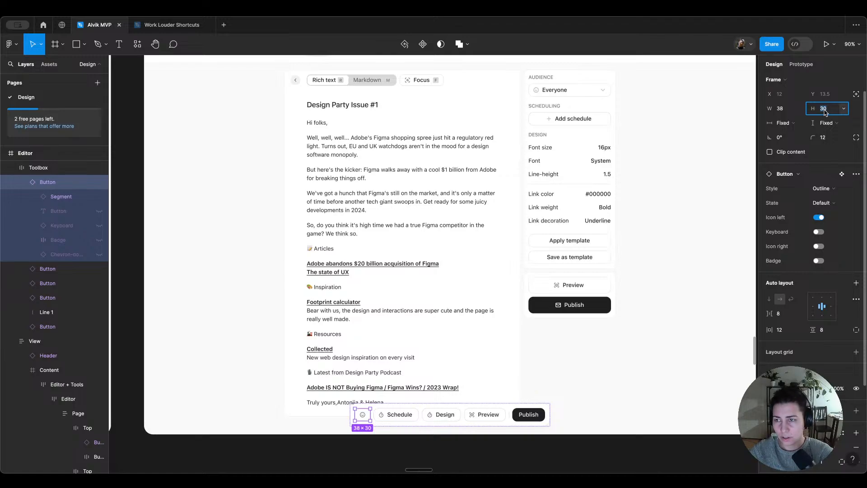
pyautogui.write('32')
pyautogui.click(783, 111)
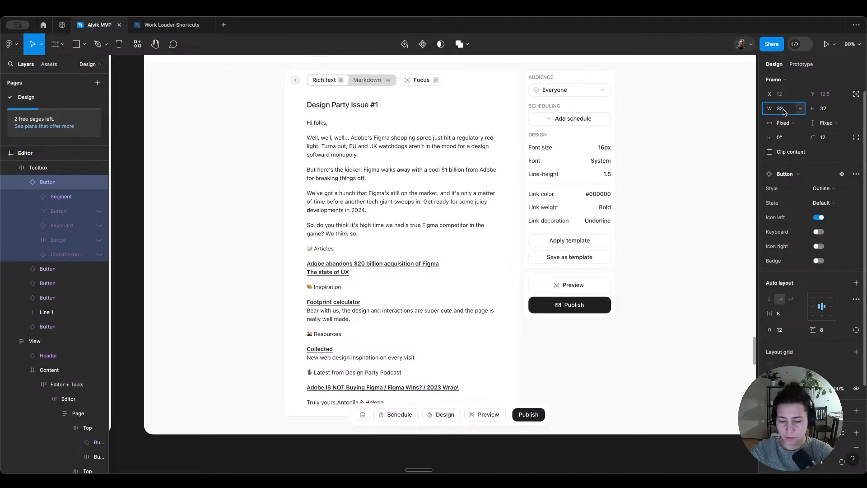
pyautogui.write('32')
pyautogui.press('Return')
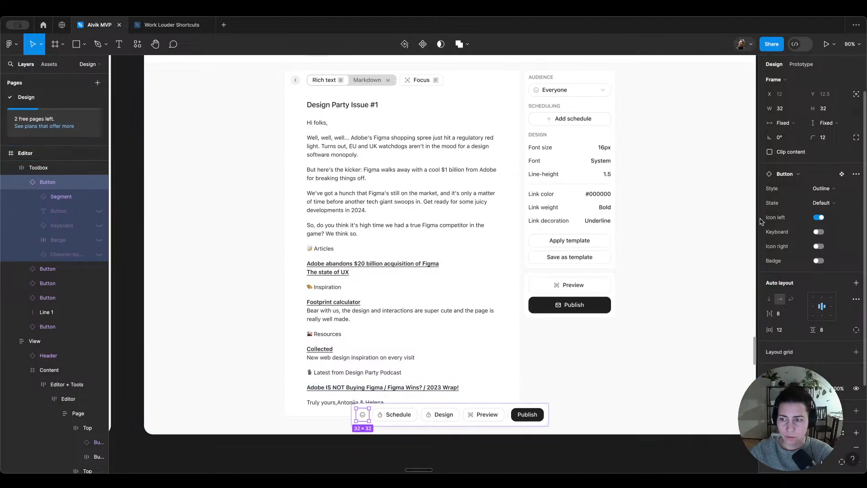
# Step: Try a corner radius of 4 on the icon-only button, returning it to 12
pyautogui.click(829, 141)
pyautogui.write('10')
pyautogui.press('Return')
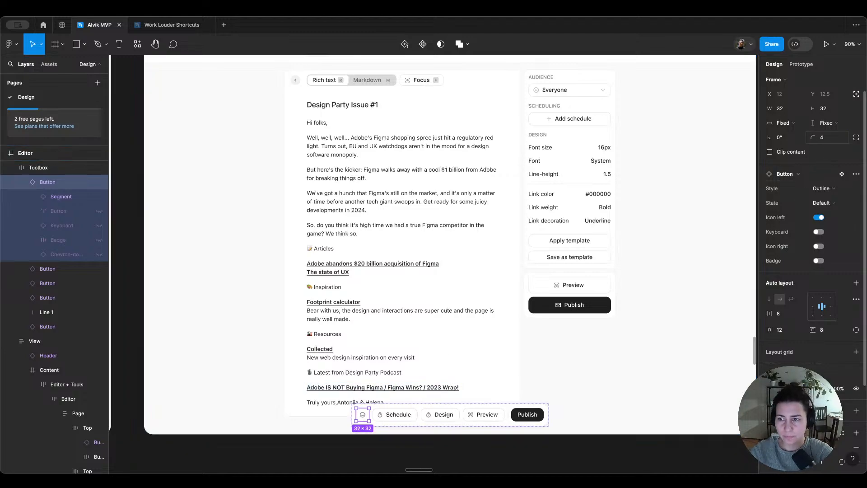
pyautogui.click(370, 381)
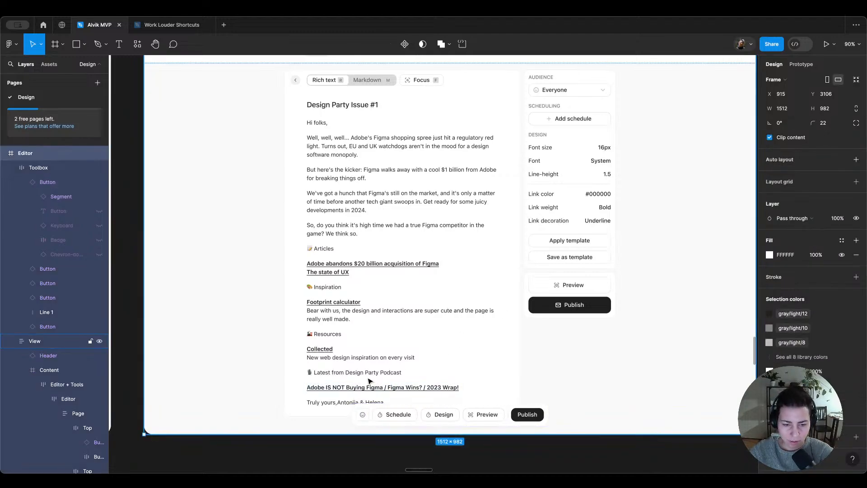
pyautogui.doubleClick(363, 414)
pyautogui.click(831, 142)
pyautogui.press('Up')
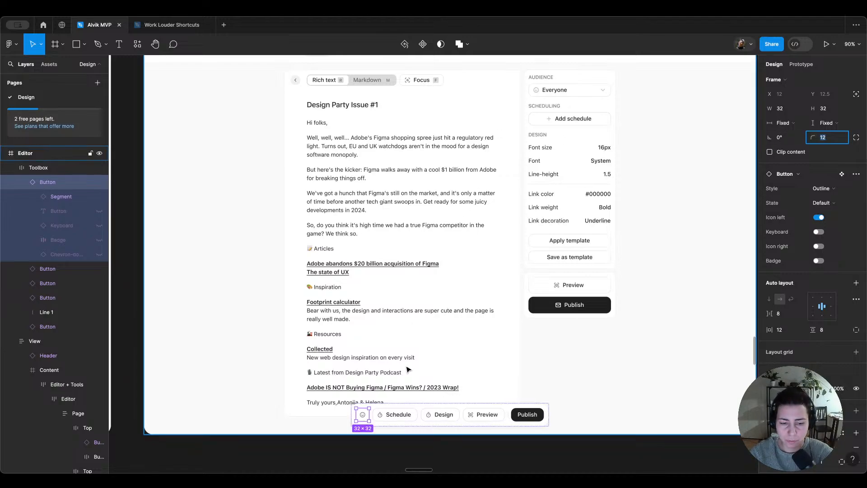
# Step: Delete the Schedule, Design, Preview and Publish buttons from the Toolbox bar
pyautogui.click(408, 419)
pyautogui.keyDown('shift'); pyautogui.click(442, 414); pyautogui.keyUp('shift')
pyautogui.keyDown('shift'); pyautogui.click(485, 414); pyautogui.keyUp('shift')
pyautogui.keyDown('shift'); pyautogui.click(526, 414); pyautogui.keyUp('shift')
pyautogui.press('Delete')
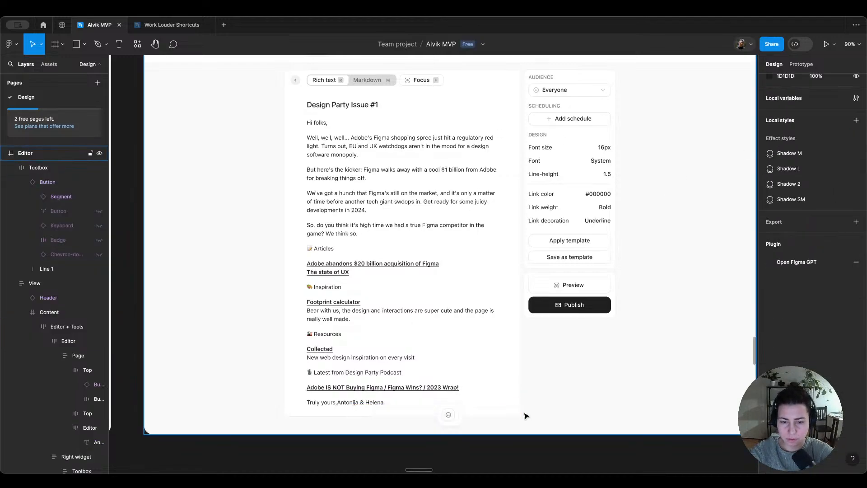
# Step: Duplicate the icon-only button five times within the Toolbox bar, placing the copies after the divider line
pyautogui.click(453, 419)
pyautogui.hotkey('ctrl', 'd')
pyautogui.hotkey('ctrl', 'd')
pyautogui.hotkey('ctrl', 'd')
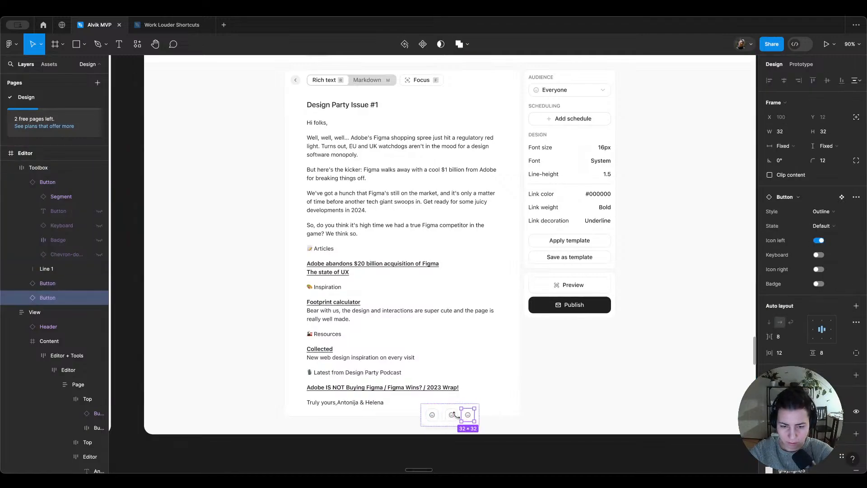
pyautogui.hotkey('ctrl', 'd')
pyautogui.hotkey('ctrl', 'd')
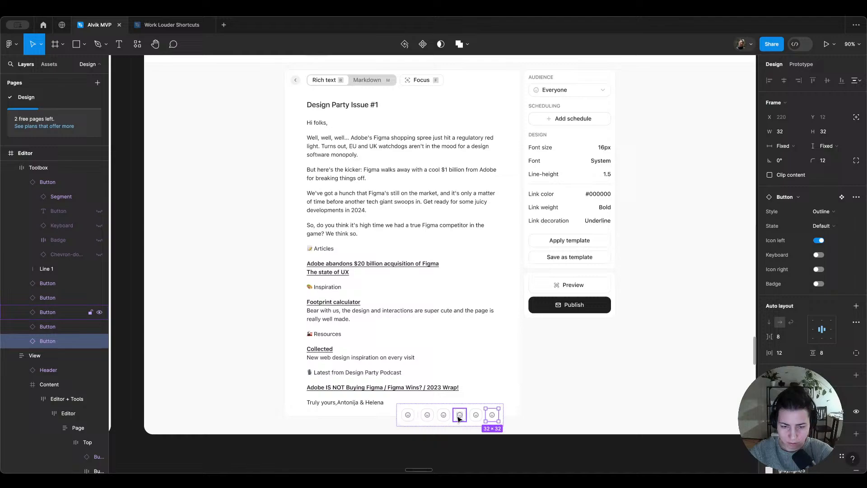
# Step: Duplicate the Toolbox's divider line and move the copy to the end of the bar
pyautogui.click(419, 420)
pyautogui.hotkey('ctrl', 'd')
pyautogui.press('Right')
pyautogui.press('Right')
pyautogui.press('Right')
pyautogui.press('Right')
pyautogui.press('Right')
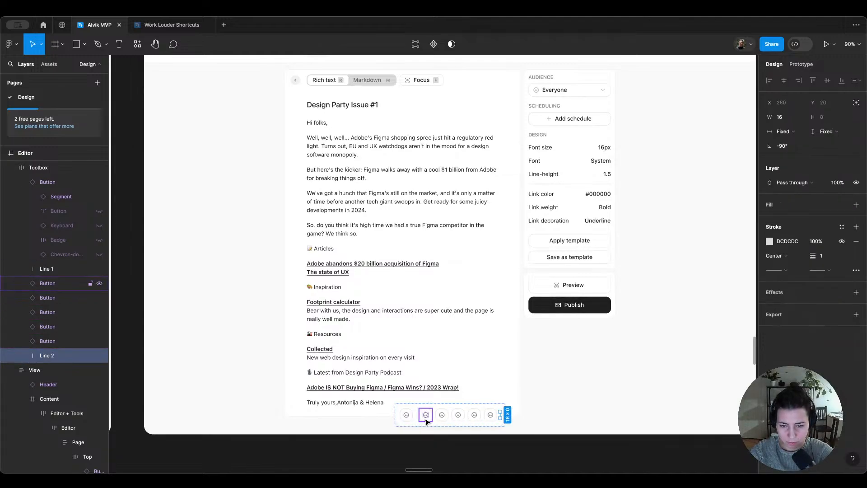
# Step: Duplicate the last three icon buttons and move the copies behind the second divider line
pyautogui.click(491, 418)
pyautogui.keyDown('shift'); pyautogui.click(475, 419); pyautogui.keyUp('shift')
pyautogui.keyDown('shift'); pyautogui.click(460, 421); pyautogui.keyUp('shift')
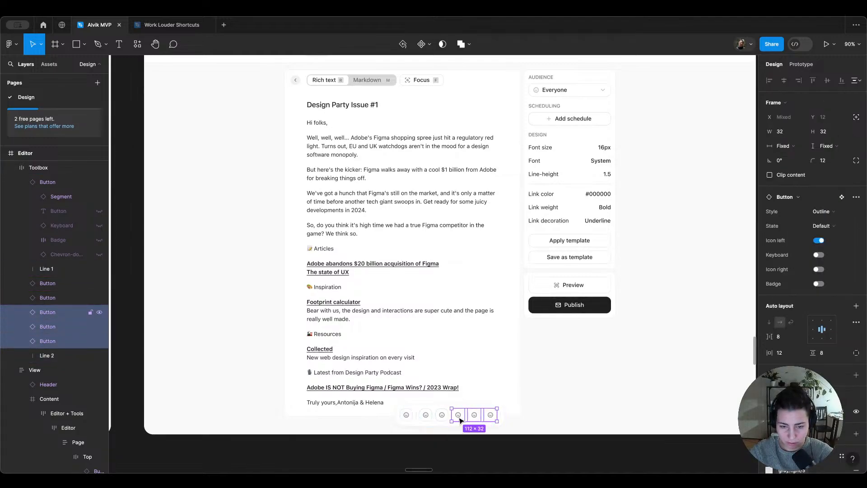
pyautogui.hotkey('ctrl', 'd')
pyautogui.press('Right')
pyautogui.press('Right')
pyautogui.press('Right')
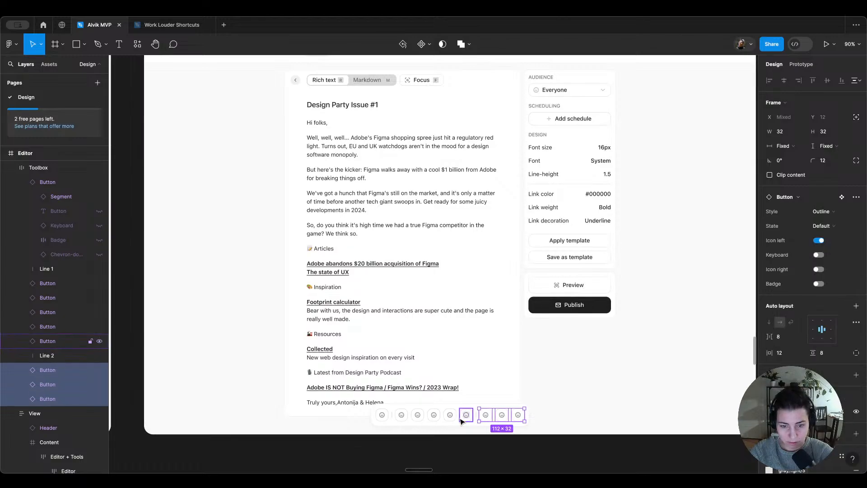
pyautogui.click(591, 412)
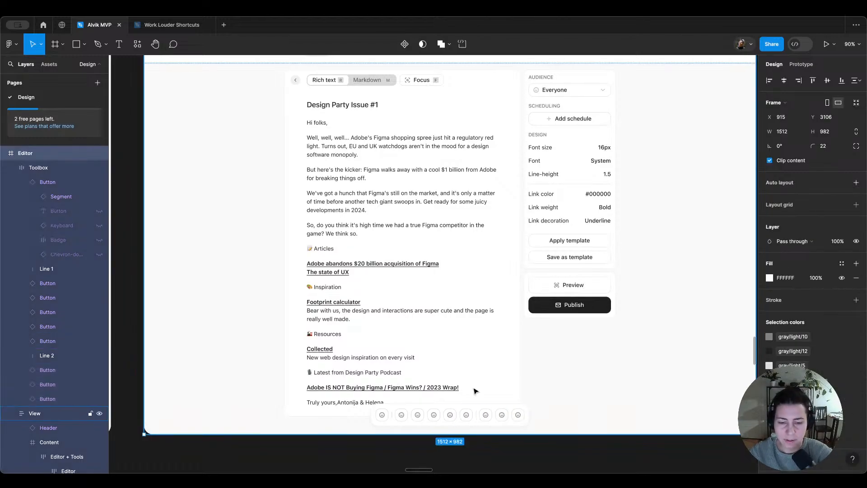
# Step: Check the reference toolbar's icons, switch to Lucide and search its icons for "picture" and "image"
pyautogui.scroll(4, 373, 135)
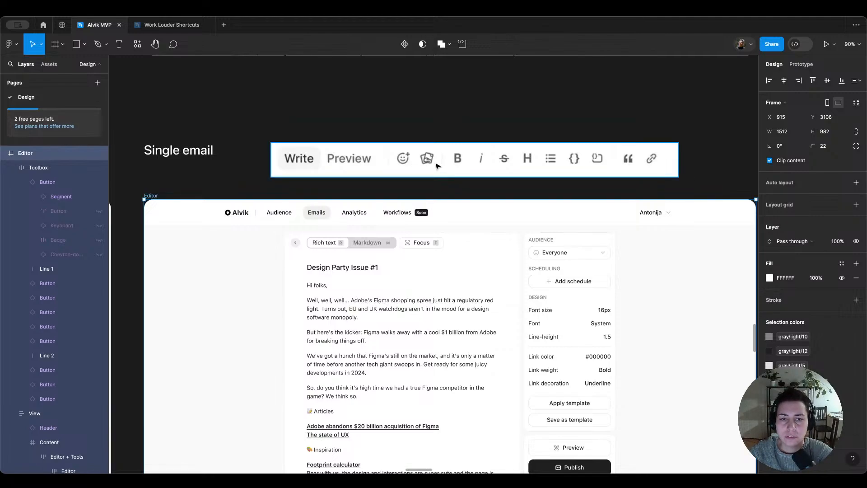
pyautogui.scroll(-3, 437, 166)
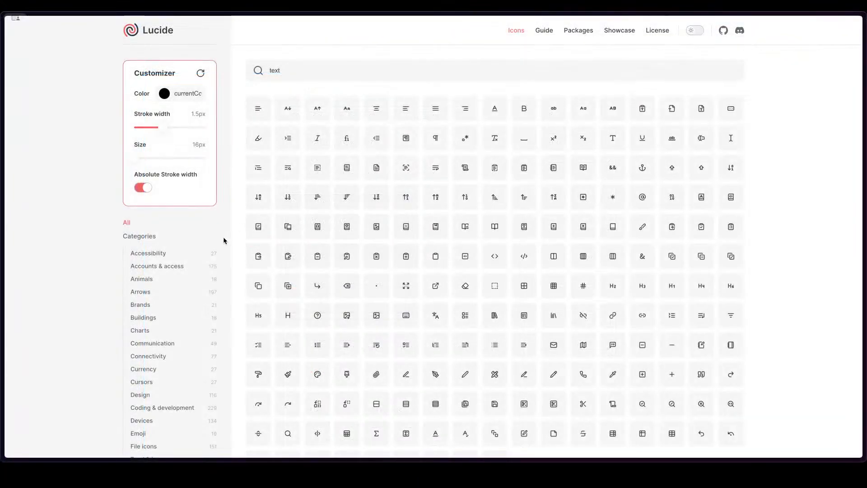
pyautogui.click(331, 70)
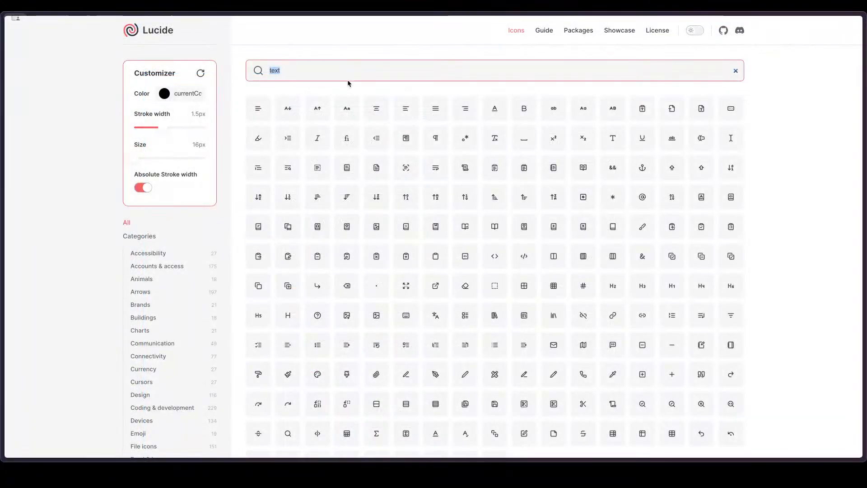
pyautogui.write('picture')
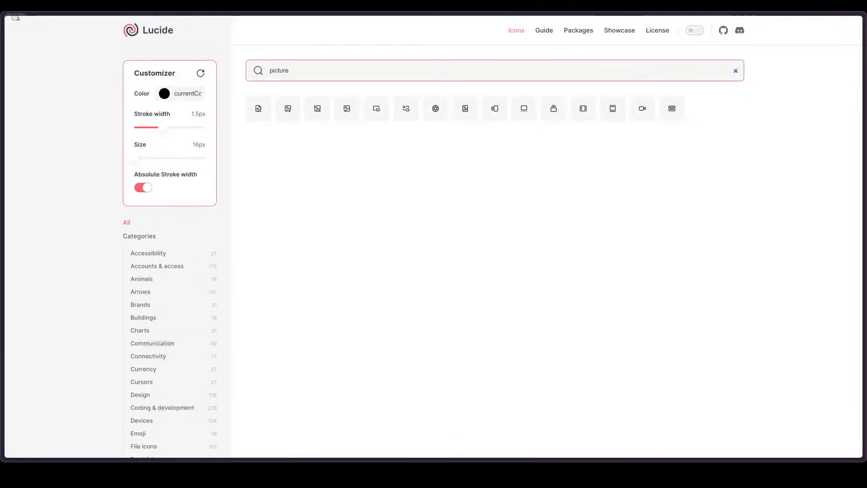
pyautogui.hotkey('ctrl', 'a')
pyautogui.write('image')
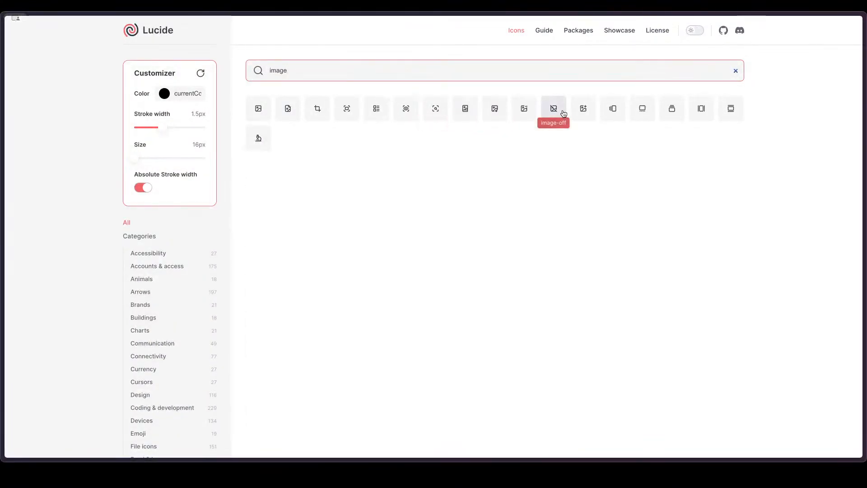
# Step: Open Lucide's image icon and copy its SVG
pyautogui.click(260, 113)
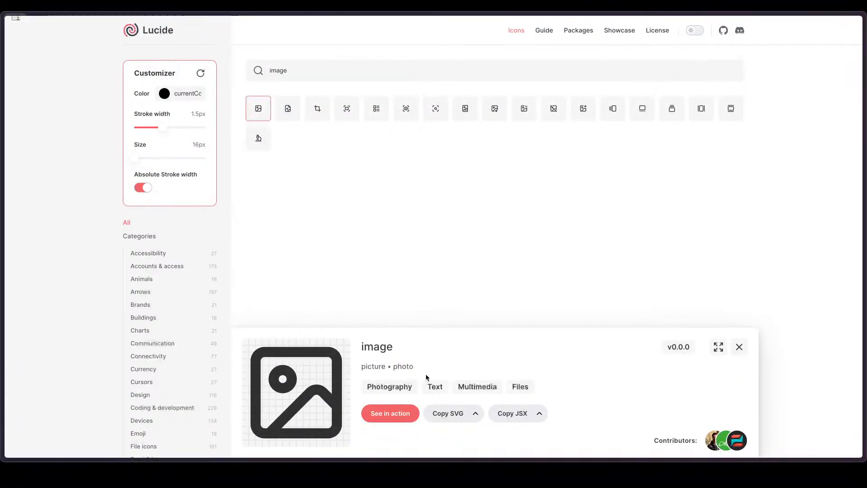
pyautogui.click(449, 415)
pyautogui.click(442, 413)
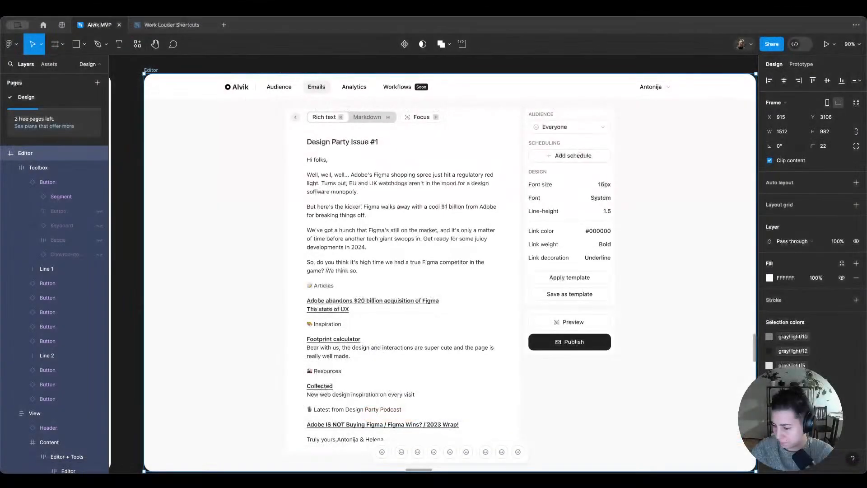
# Step: Switch back to Figma and paste the copied SVG into the Icons frame of the Components frame
pyautogui.scroll(-8, 320, 103)
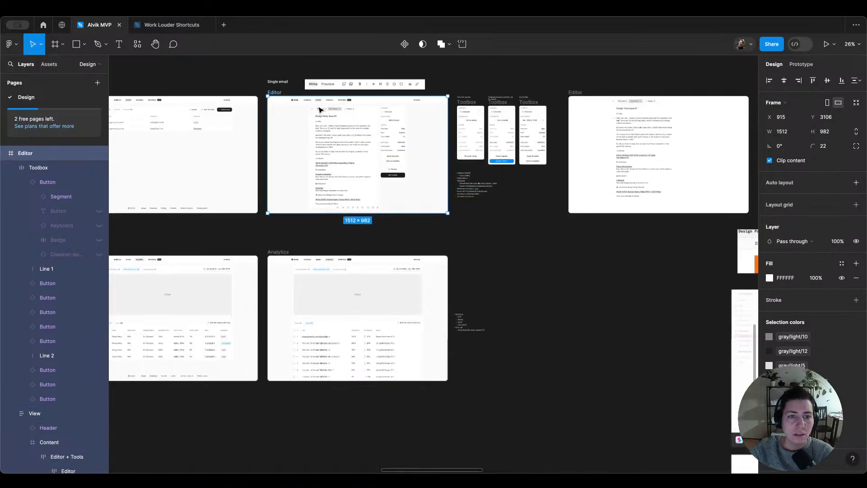
pyautogui.scroll(10, 322, 122)
pyautogui.hscroll(-15, 363, 158)
pyautogui.scroll(-5, 364, 165)
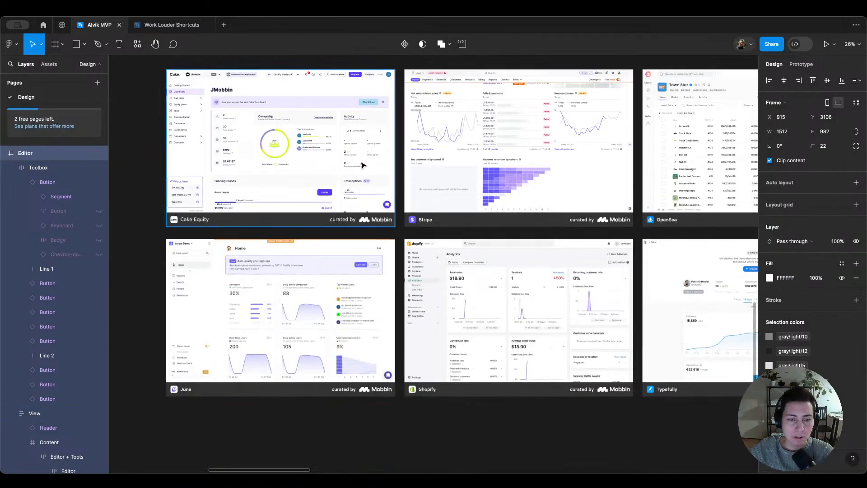
pyautogui.hscroll(-6, 361, 165)
pyautogui.scroll(-6, 360, 164)
pyautogui.scroll(2, 363, 164)
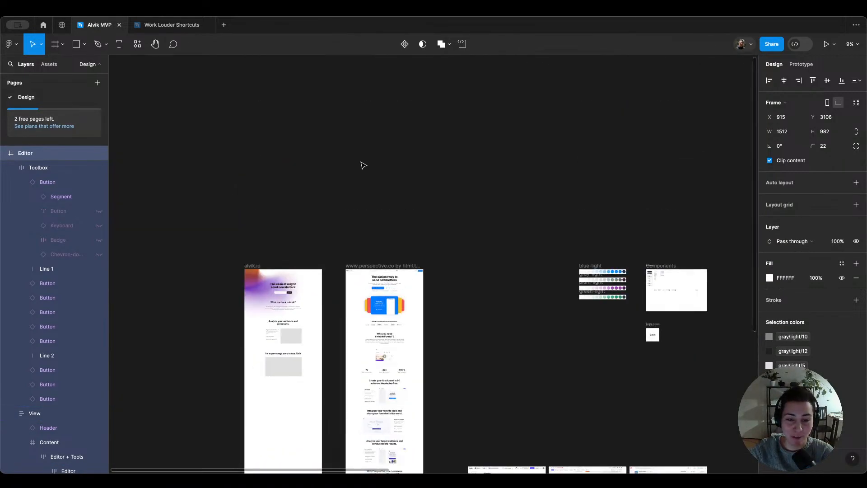
pyautogui.scroll(15, 703, 284)
pyautogui.hscroll(-10, 368, 272)
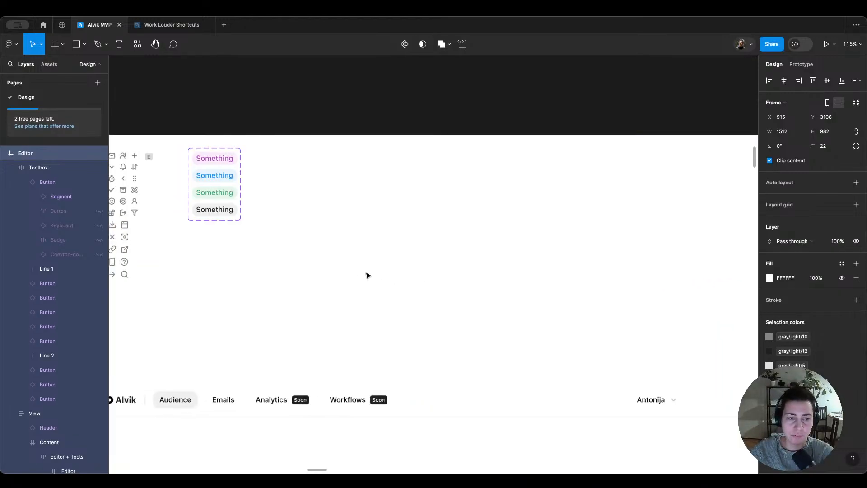
pyautogui.click(397, 264)
pyautogui.scroll(2, 397, 265)
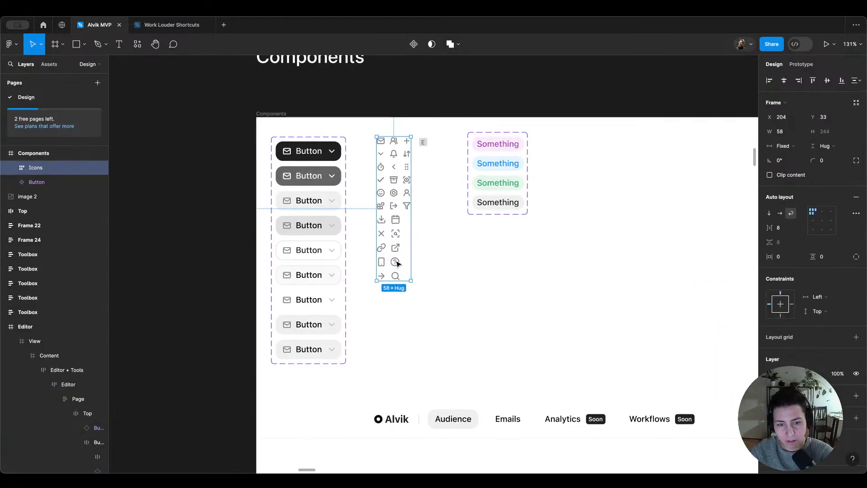
pyautogui.press('super+v')
# Step: Apply the gray/light/10 library color to the pasted image icon
pyautogui.click(399, 281)
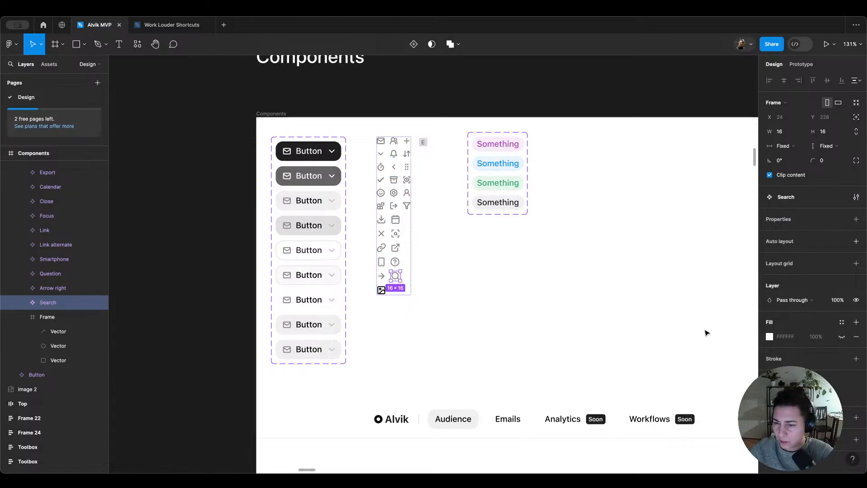
pyautogui.click(381, 289)
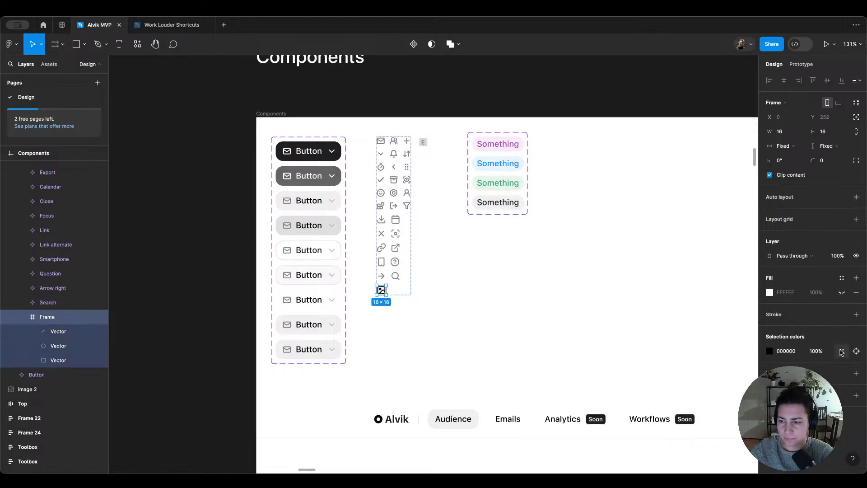
pyautogui.click(842, 352)
pyautogui.write('gr 10')
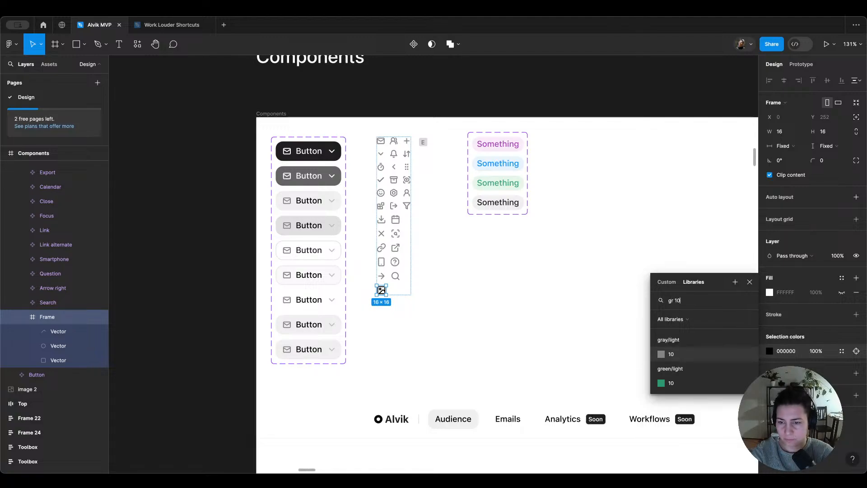
pyautogui.press('Return')
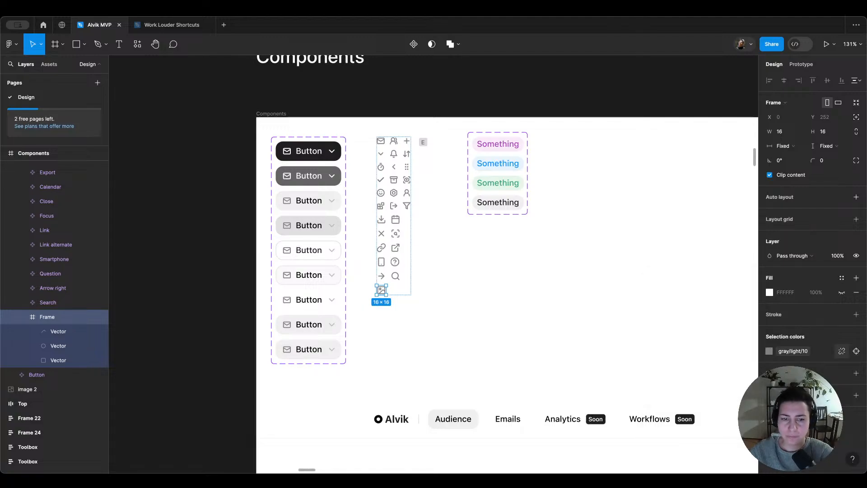
# Step: Rename the pasted icon's frame to Image and turn it into a component
pyautogui.doubleClick(47, 317)
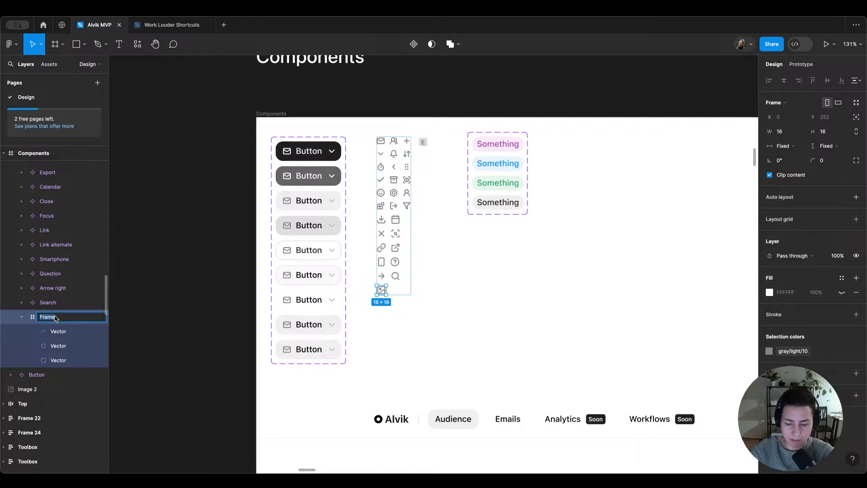
pyautogui.write('1')
pyautogui.write('mage')
pyautogui.press('Return')
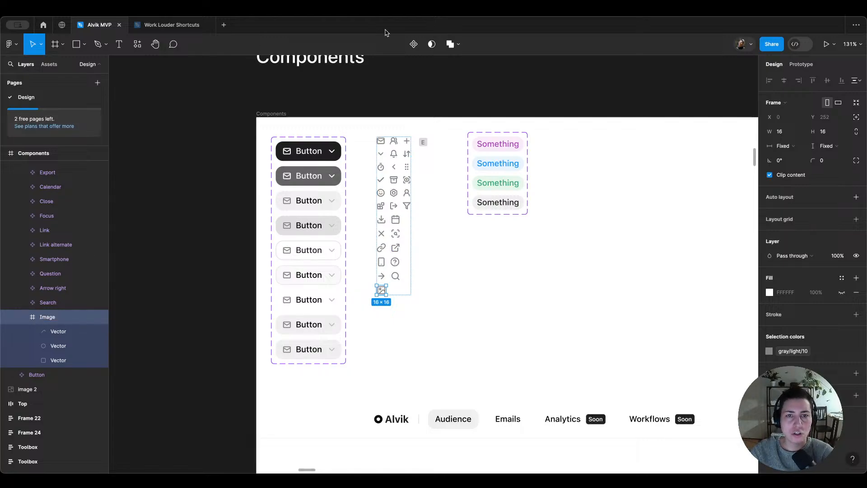
pyautogui.click(414, 44)
# Step: Swap the smiley icon in the first button of the Editor frame's bottom toolbar for the local Image component
pyautogui.scroll(-5, 494, 210)
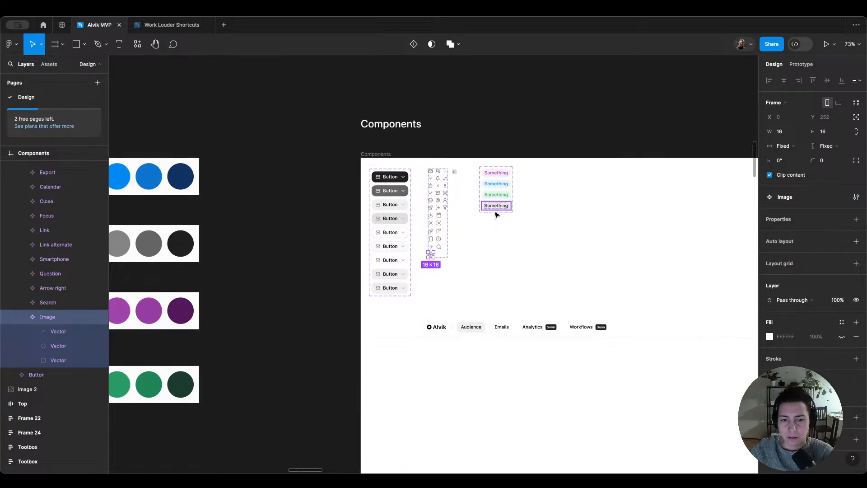
pyautogui.scroll(-8, 496, 213)
pyautogui.scroll(5, 496, 216)
pyautogui.hscroll(4, 500, 215)
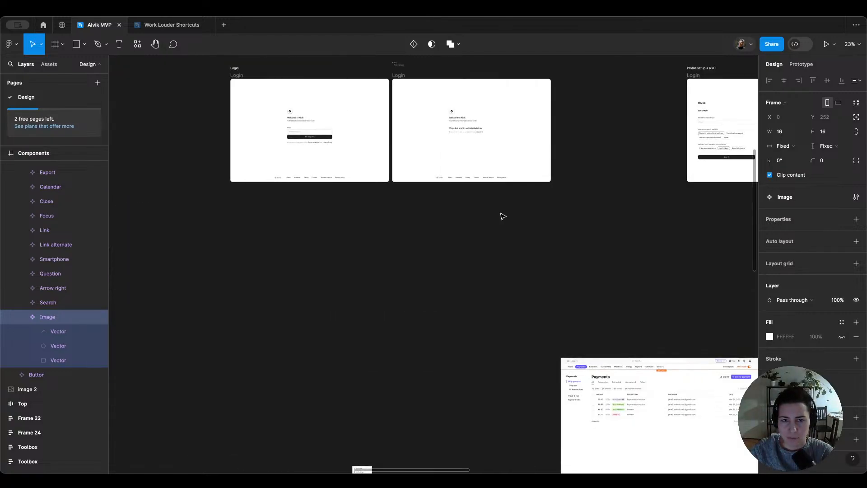
pyautogui.hscroll(4, 503, 216)
pyautogui.scroll(-7, 503, 216)
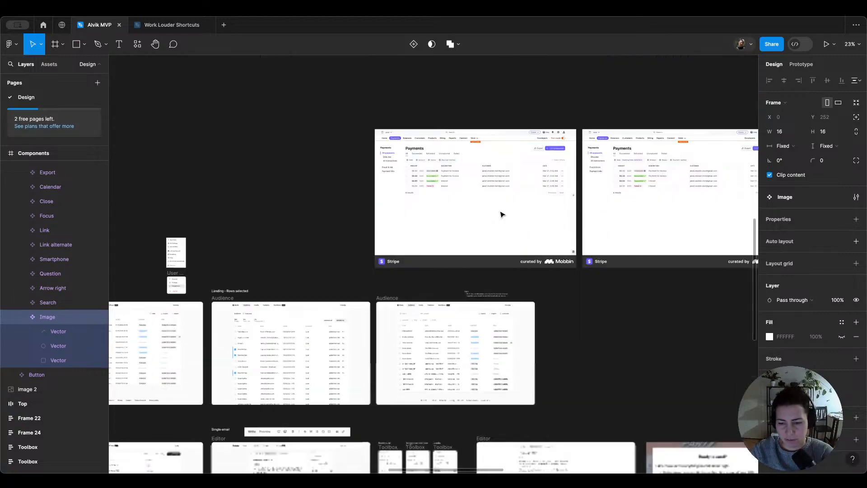
pyautogui.scroll(10, 256, 425)
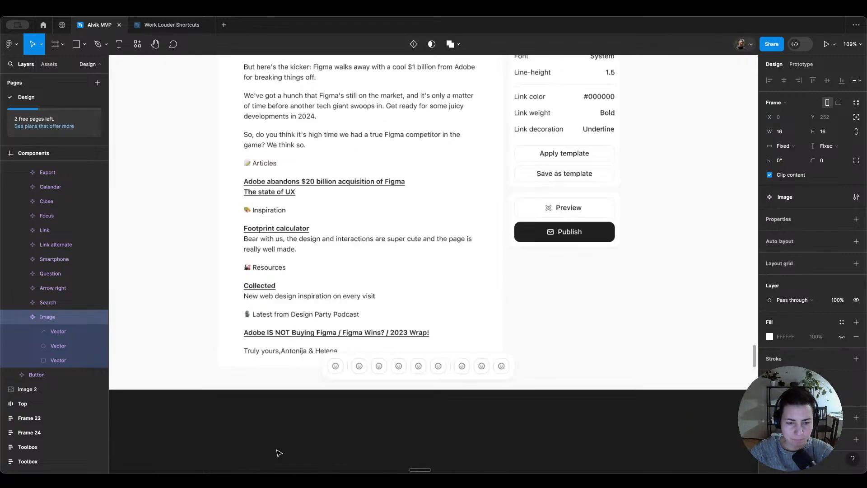
pyautogui.click(339, 369)
pyautogui.doubleClick(339, 369)
pyautogui.doubleClick(339, 370)
pyautogui.click(339, 370)
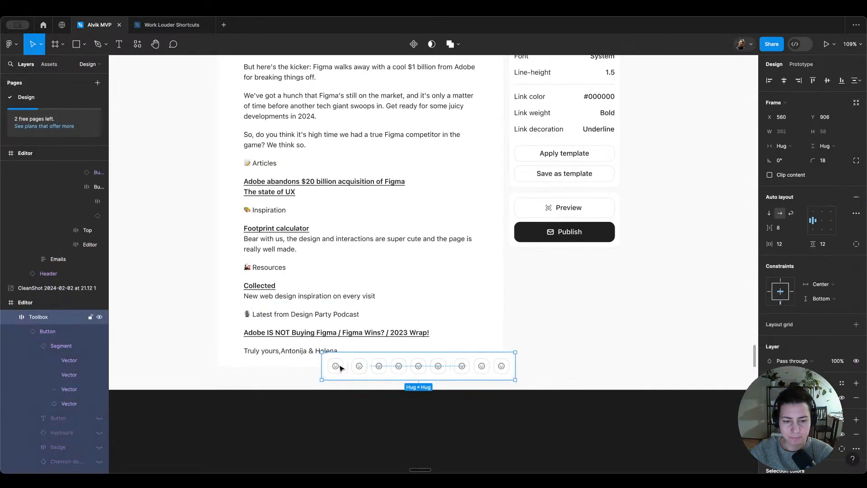
pyautogui.doubleClick(340, 369)
pyautogui.doubleClick(340, 370)
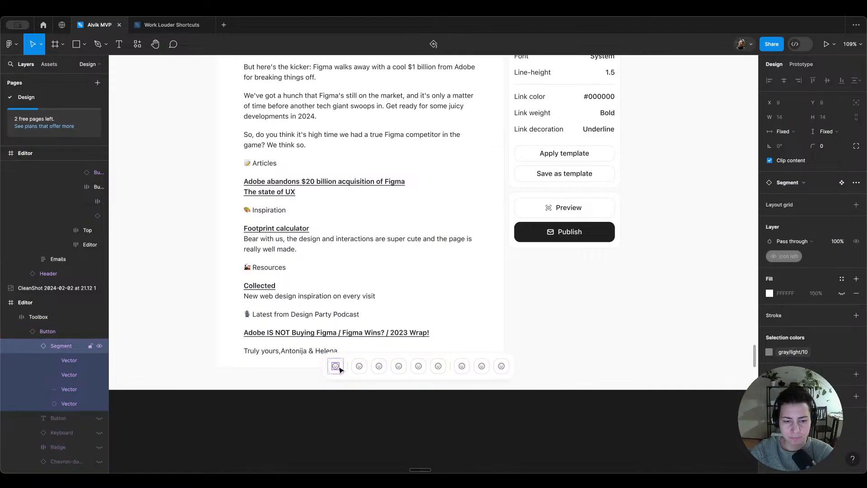
pyautogui.click(48, 65)
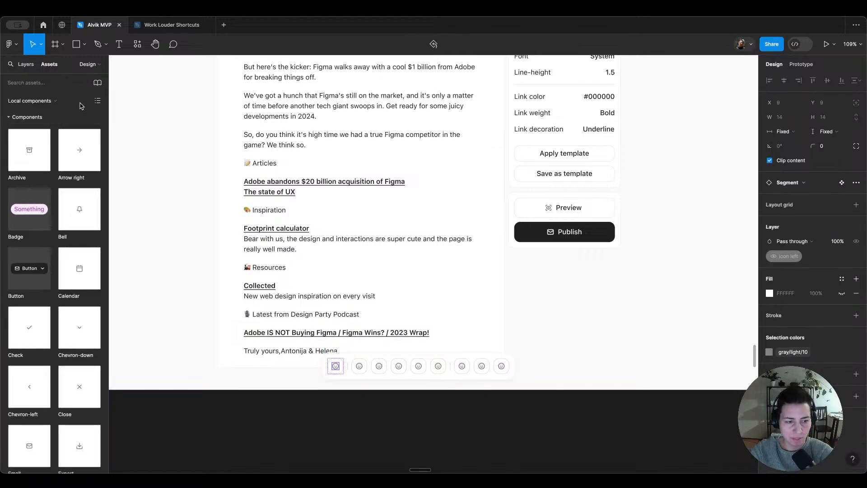
pyautogui.write('image')
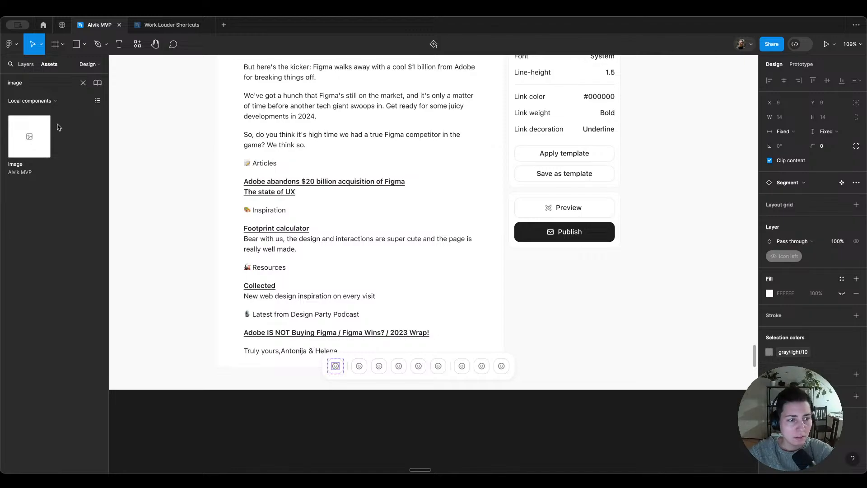
pyautogui.moveTo(30, 137); pyautogui.dragTo(360, 368)
pyautogui.click(186, 178)
pyautogui.click(29, 143)
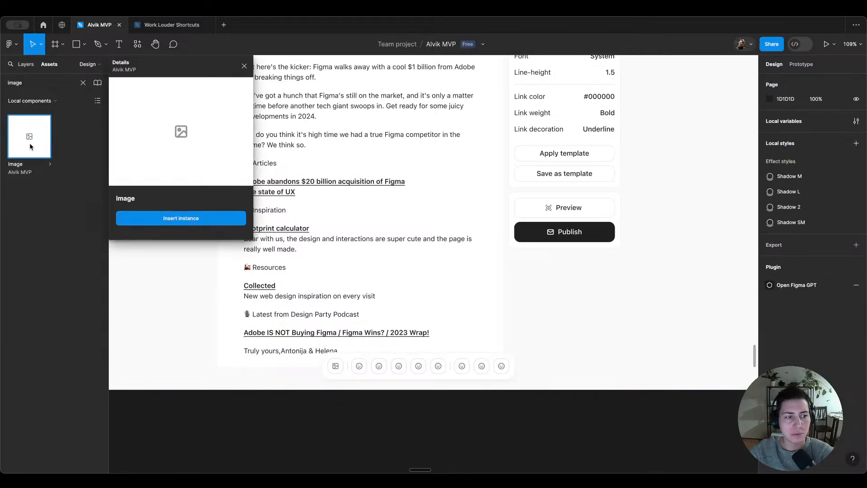
pyautogui.click(34, 143)
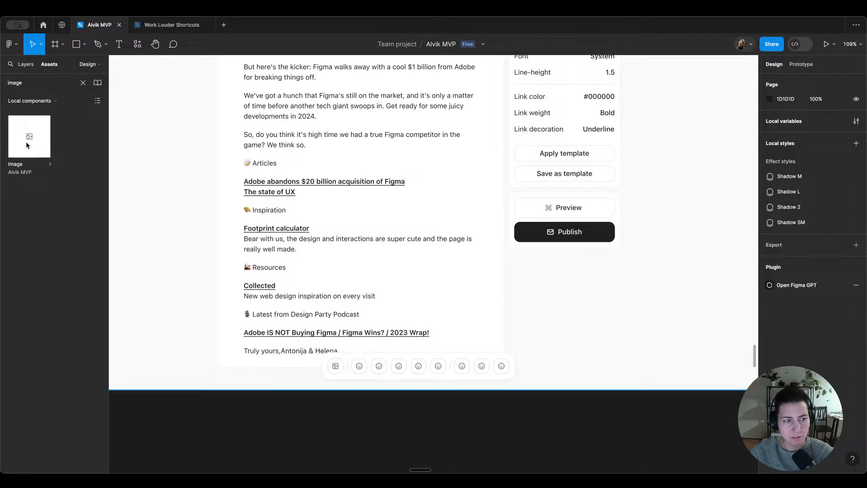
pyautogui.moveTo(26, 142)
pyautogui.mouseDown()
pyautogui.moveTo(303, 319)
pyautogui.moveTo(374, 380)
pyautogui.moveTo(83, 204)
pyautogui.moveTo(36, 146)
pyautogui.moveTo(373, 362)
pyautogui.moveTo(358, 366)
pyautogui.moveTo(378, 369)
pyautogui.moveTo(285, 333)
pyautogui.moveTo(41, 137)
pyautogui.mouseUp()
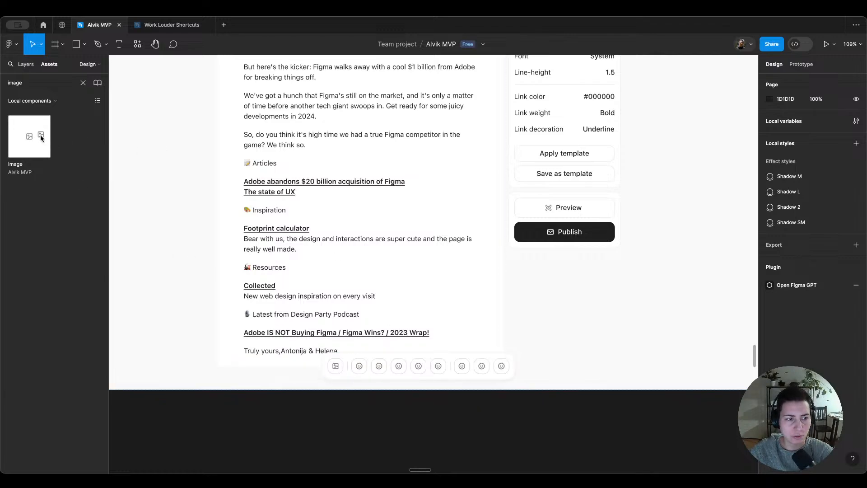
pyautogui.click(336, 367)
pyautogui.click(372, 407)
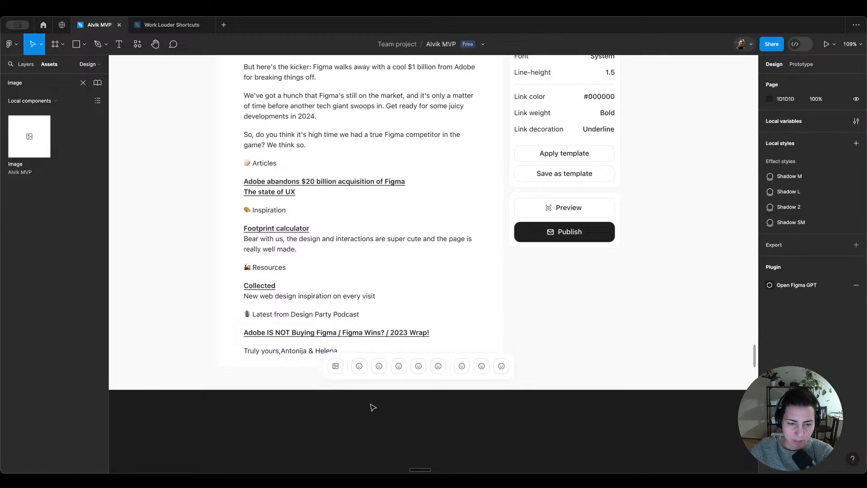
# Step: Remove the stroke from all nine icon buttons in the bottom toolbar
pyautogui.click(338, 369)
pyautogui.keyDown('shift'); pyautogui.click(359, 366); pyautogui.keyUp('shift')
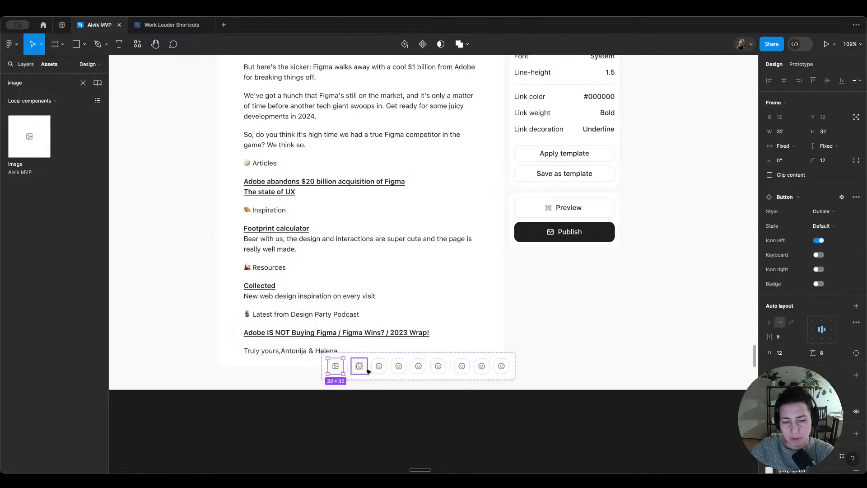
pyautogui.keyDown('shift'); pyautogui.click(379, 367); pyautogui.keyUp('shift')
pyautogui.keyDown('shift'); pyautogui.click(398, 370); pyautogui.keyUp('shift')
pyautogui.keyDown('shift'); pyautogui.click(418, 367); pyautogui.keyUp('shift')
pyautogui.keyDown('shift'); pyautogui.click(438, 367); pyautogui.keyUp('shift')
pyautogui.keyDown('shift'); pyautogui.click(461, 367); pyautogui.keyUp('shift')
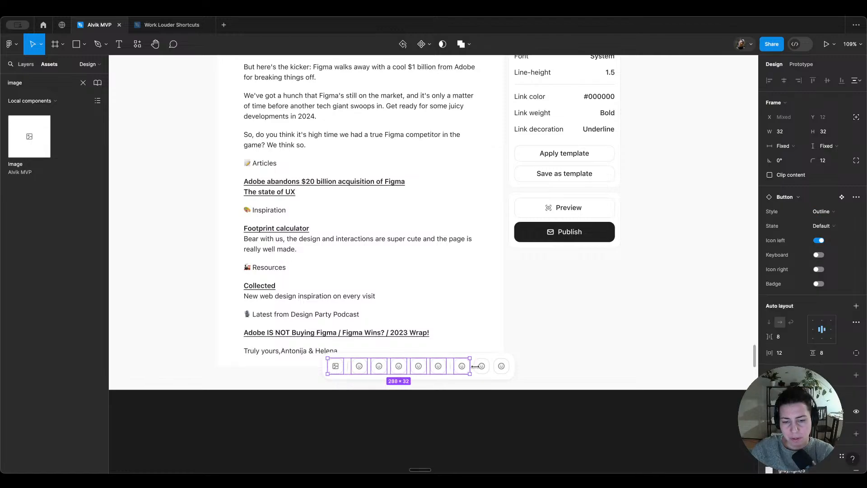
pyautogui.keyDown('shift'); pyautogui.click(482, 367); pyautogui.keyUp('shift')
pyautogui.keyDown('shift'); pyautogui.click(502, 367); pyautogui.keyUp('shift')
pyautogui.scroll(-3, 812, 271)
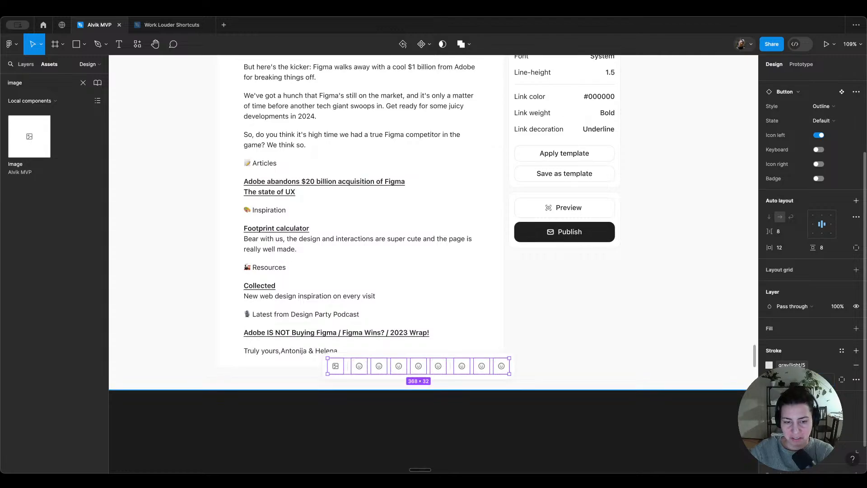
pyautogui.hotkey('shift', 'a')
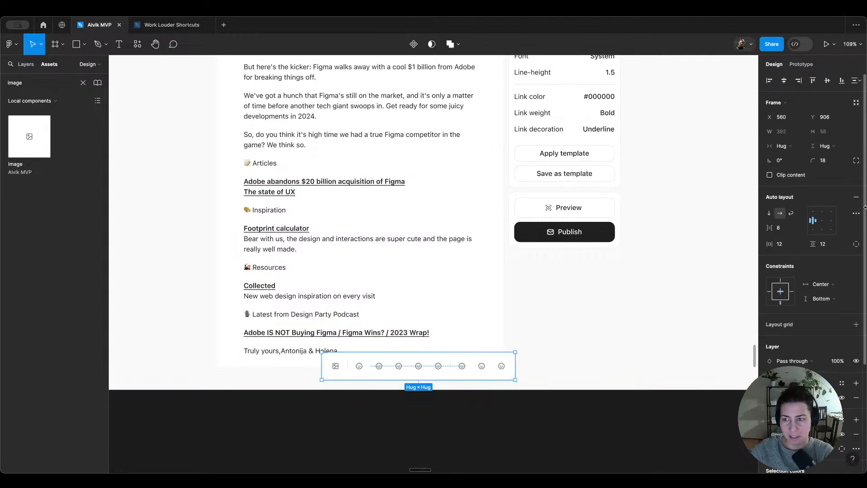
# Step: Set the bottom toolbar's vertical padding to 8, and reduce it to 4
pyautogui.click(829, 248)
pyautogui.write('8')
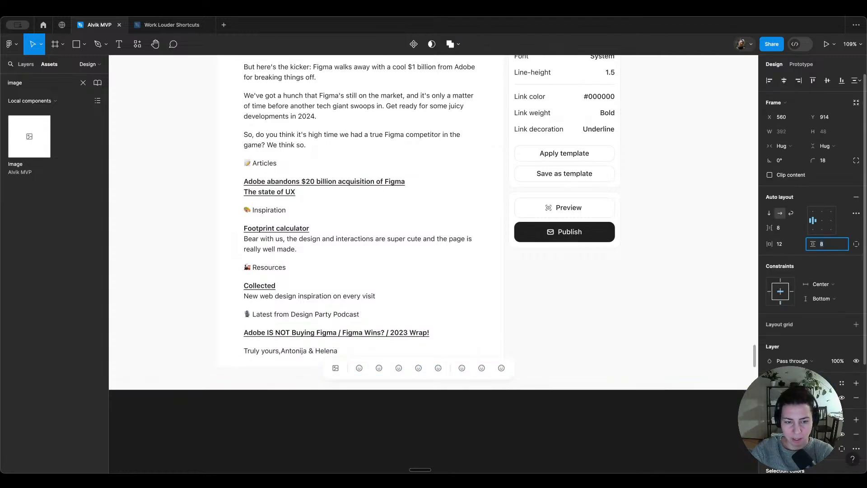
pyautogui.write('4')
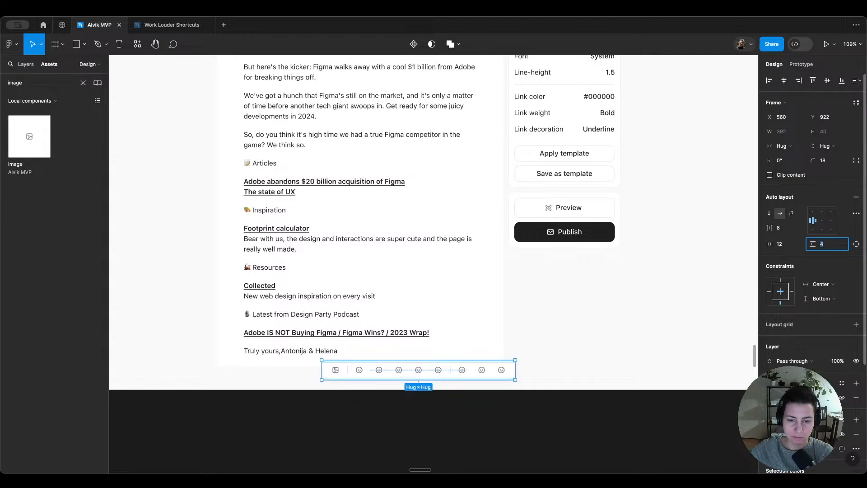
pyautogui.click(336, 371)
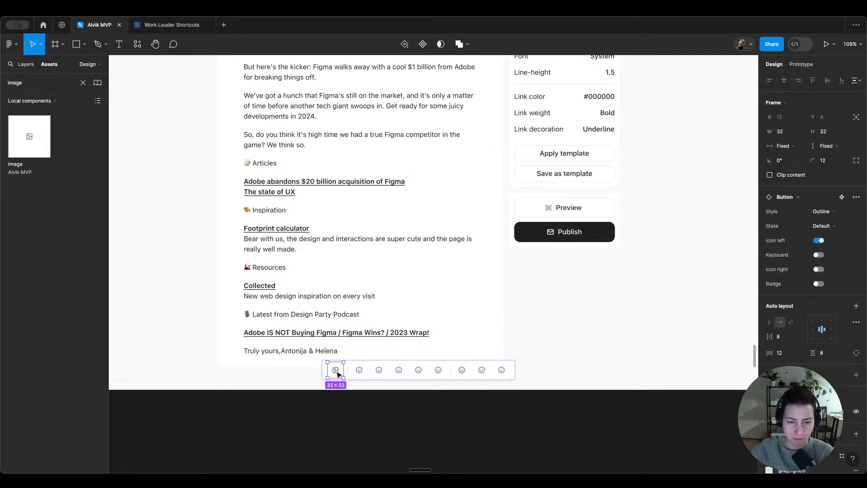
pyautogui.click(369, 401)
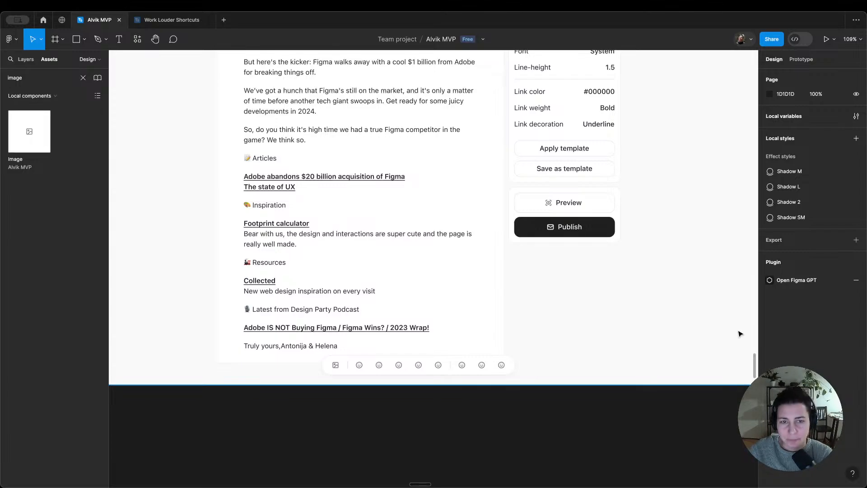
# Step: Switch to Lucide, search for "bold" and copy the bold icon's SVG
pyautogui.scroll(10, 363, 257)
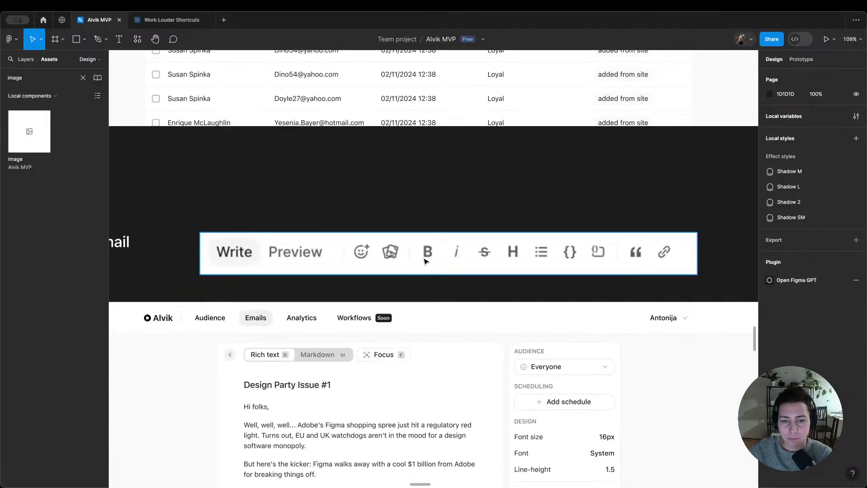
pyautogui.scroll(-1, 428, 260)
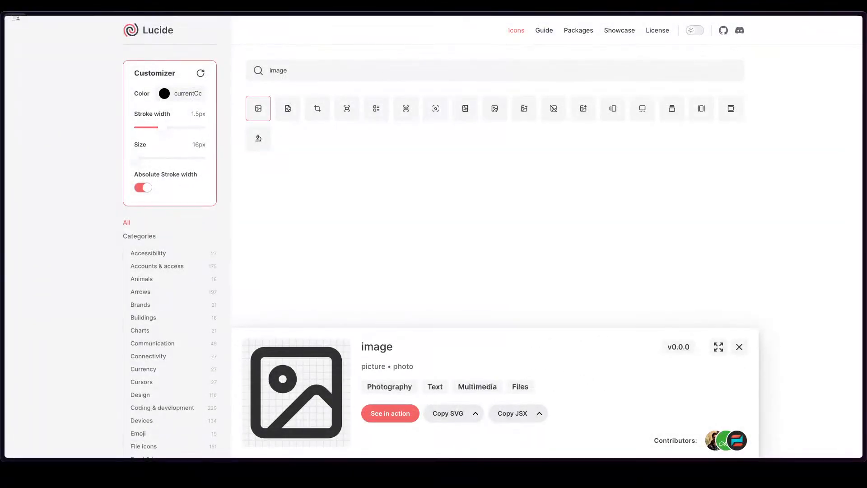
pyautogui.doubleClick(306, 74)
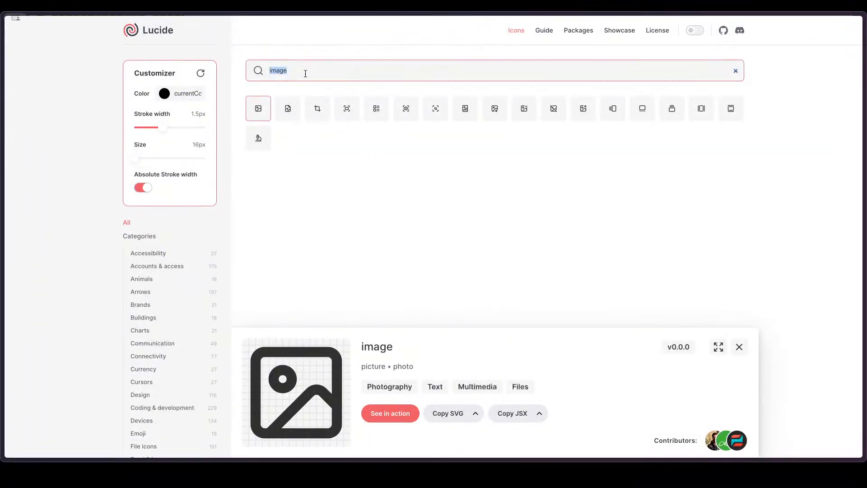
pyautogui.write('bold')
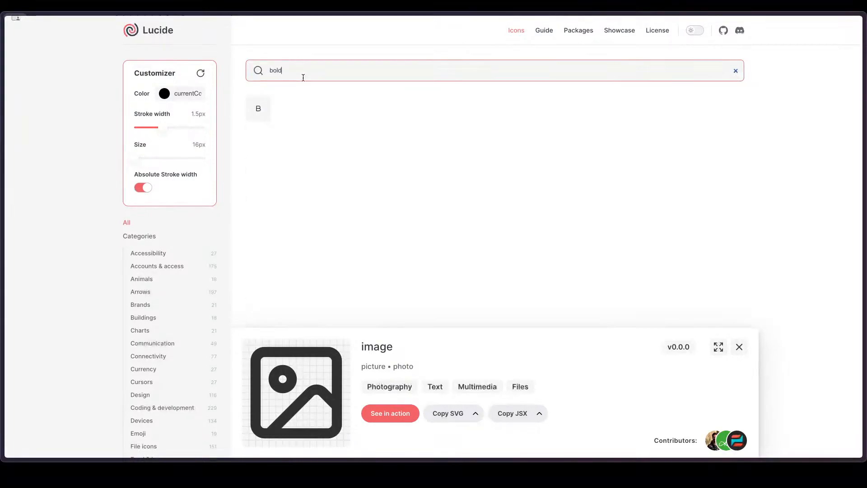
pyautogui.click(255, 110)
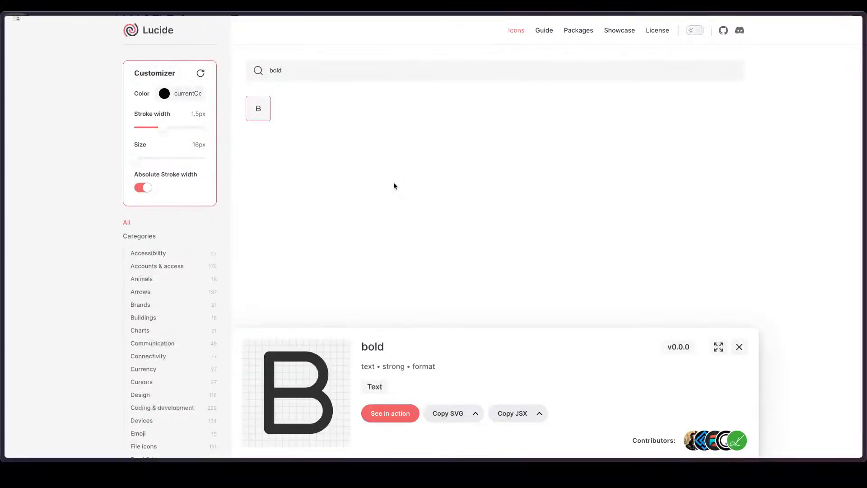
pyautogui.click(447, 418)
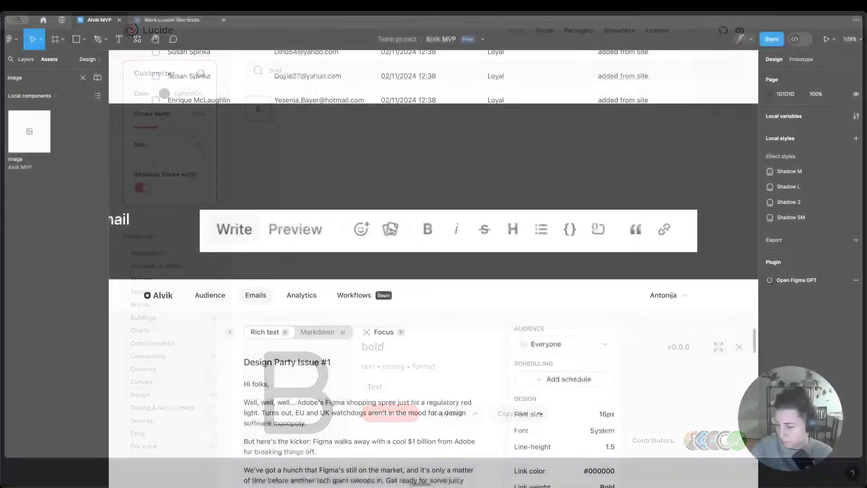
# Step: Switch back to Figma and paste the bold icon into the icon grid of the Components frame
pyautogui.scroll(-5, 456, 268)
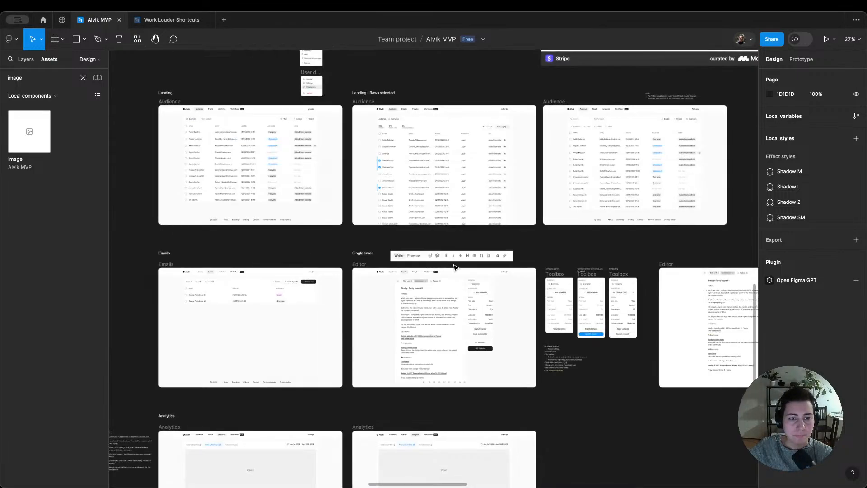
pyautogui.hscroll(-15, 456, 267)
pyautogui.scroll(-5, 447, 267)
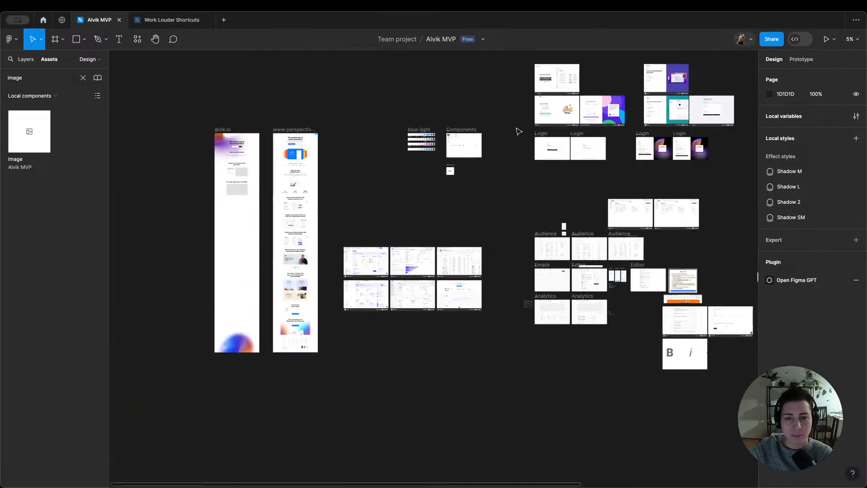
pyautogui.scroll(10, 509, 141)
pyautogui.scroll(4, 262, 119)
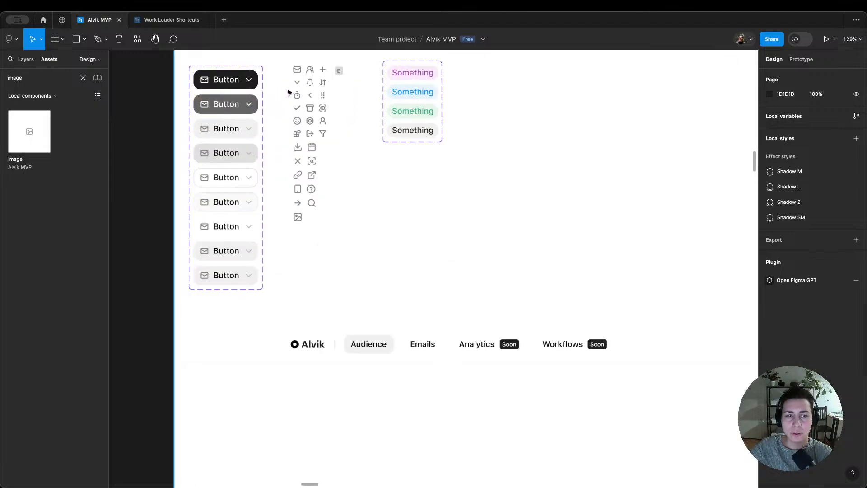
pyautogui.scroll(1, 310, 131)
pyautogui.click(310, 168)
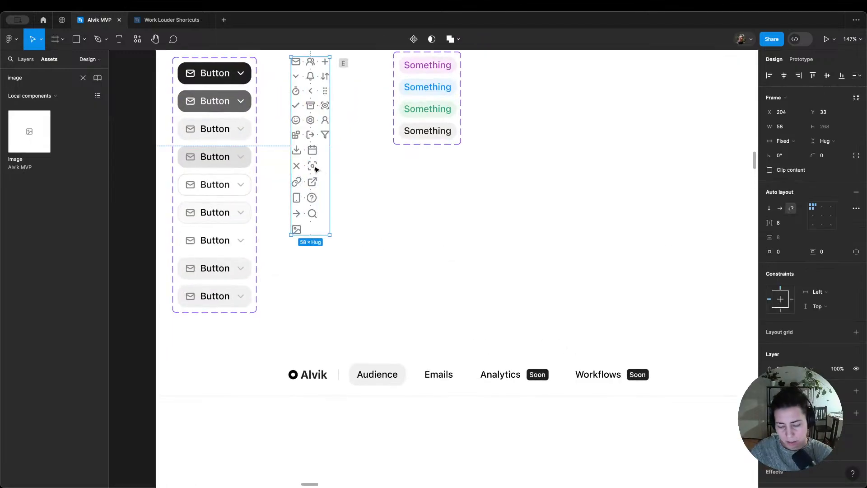
pyautogui.hotkey('ctrl', 'v')
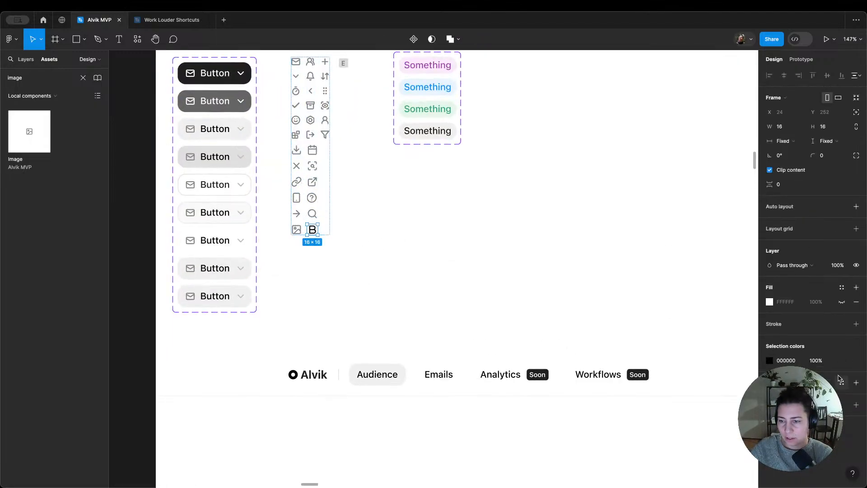
# Step: Apply the gray/light/10 library color to the pasted bold icon
pyautogui.click(842, 360)
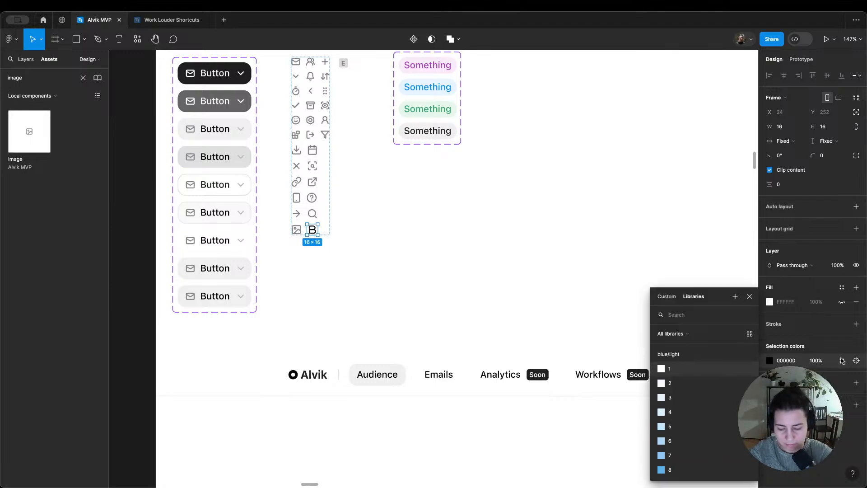
pyautogui.write('gr 10')
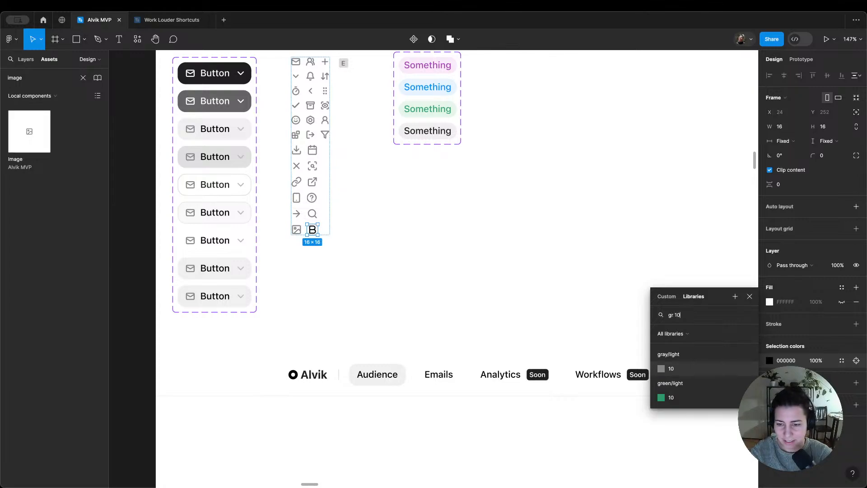
pyautogui.press('Return')
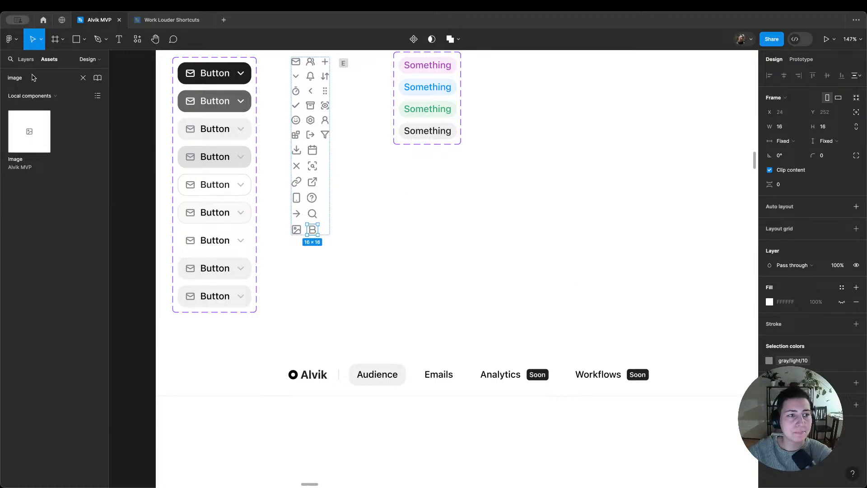
# Step: Rename the pasted bold icon's frame as "Bold" and turn it into a component
pyautogui.click(26, 59)
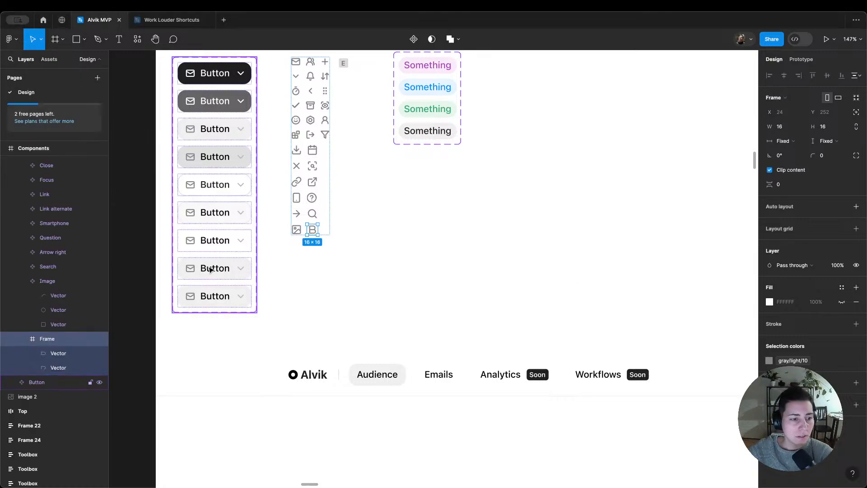
pyautogui.doubleClick(55, 340)
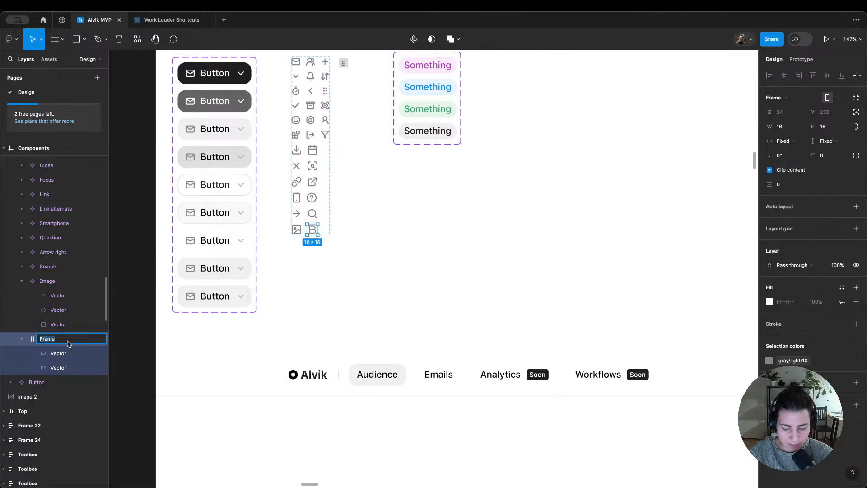
pyautogui.write('Bold')
pyautogui.press('Return')
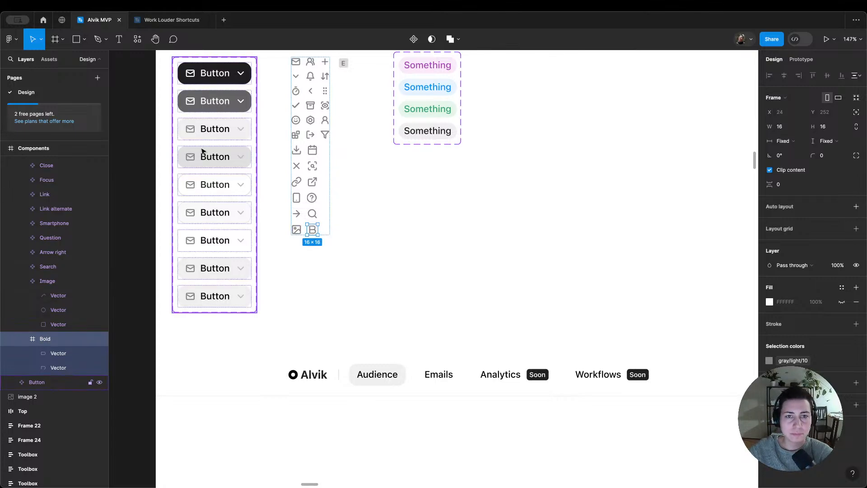
pyautogui.click(413, 38)
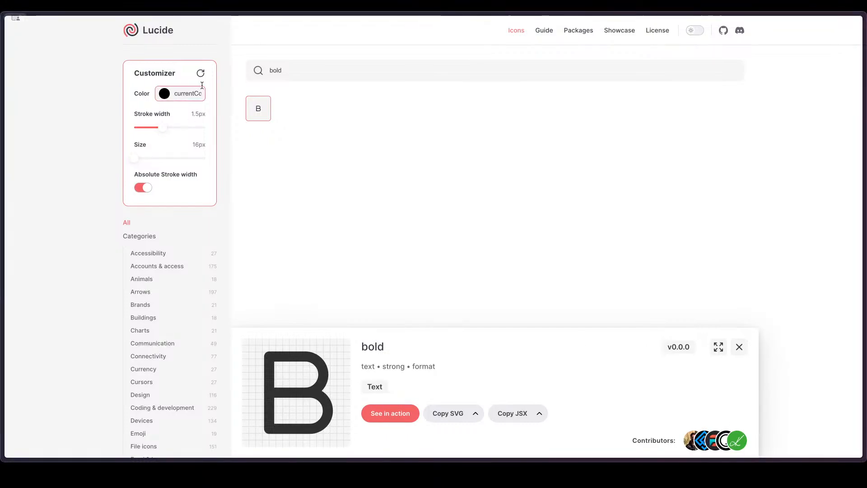
# Step: Switch to Lucide, search for "itali" and copy the italic icon's SVG
pyautogui.click(291, 70)
pyautogui.doubleClick(296, 74)
pyautogui.write('ita')
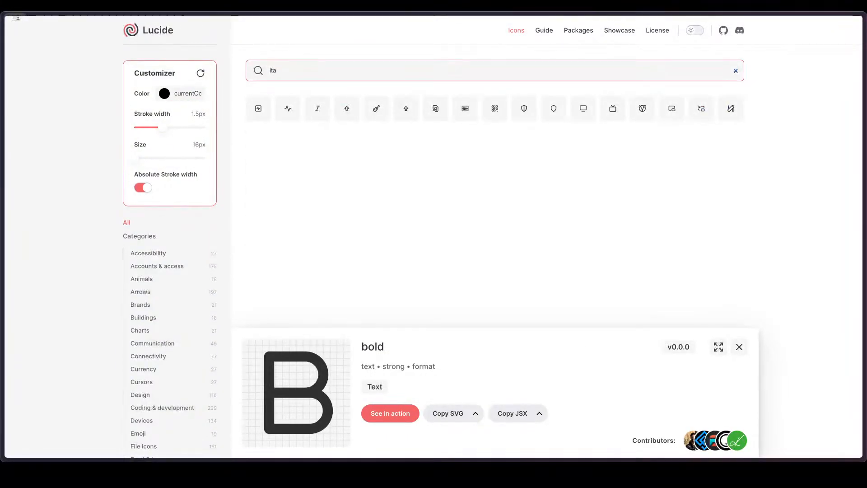
pyautogui.write('li')
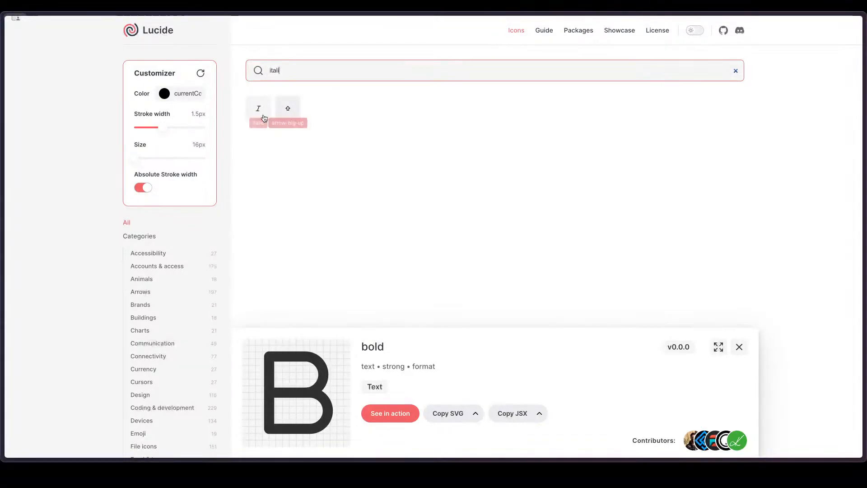
pyautogui.click(260, 113)
pyautogui.click(442, 420)
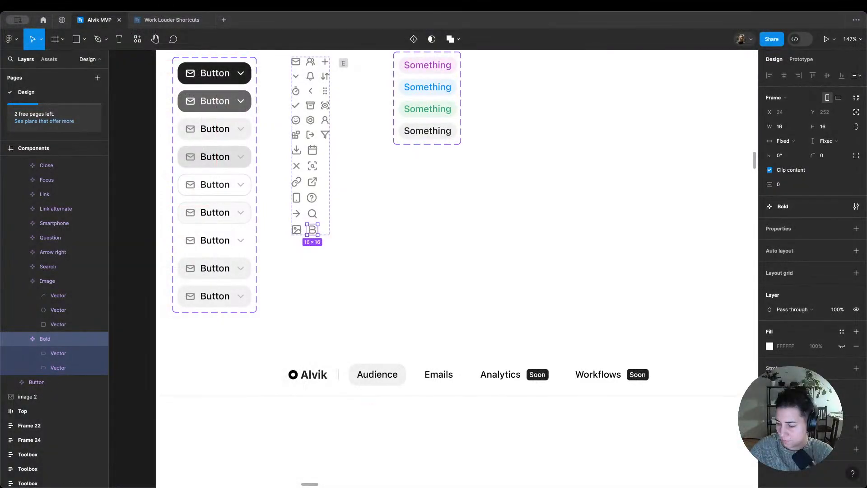
# Step: Switch back to Figma, paste the italic icon into the Icons frame and apply the gray/light/10 library color to it
pyautogui.click(330, 220)
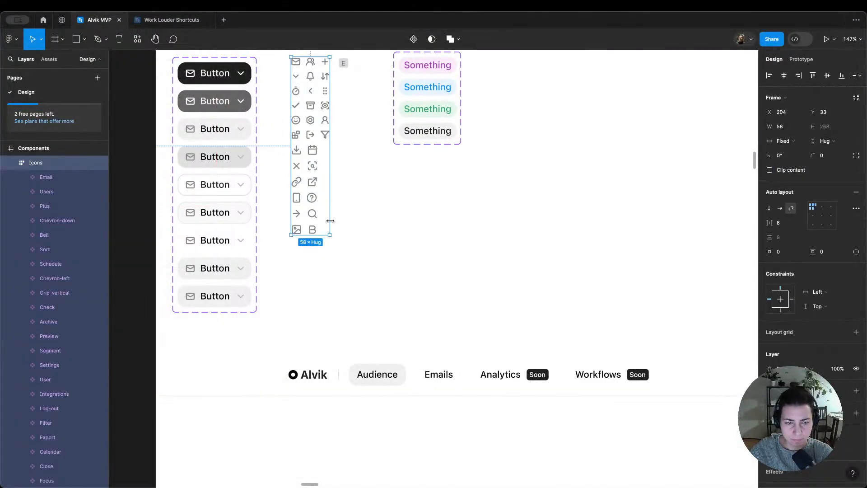
pyautogui.hotkey('ctrl', 'v')
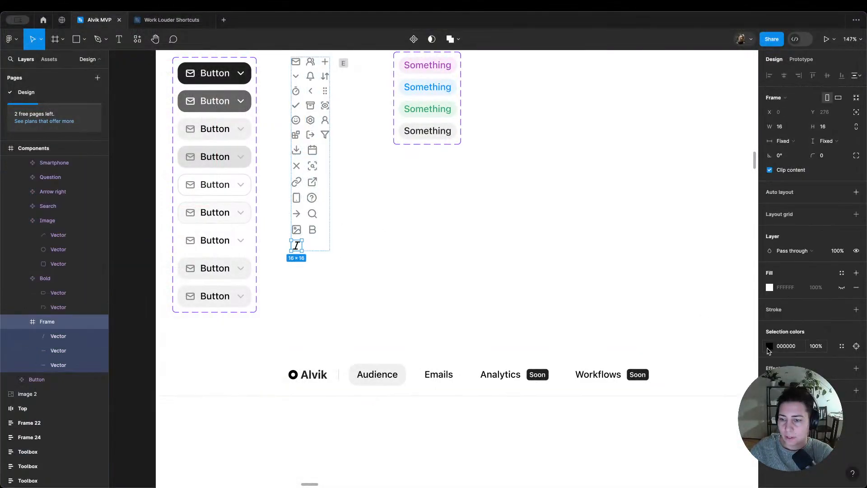
pyautogui.click(841, 347)
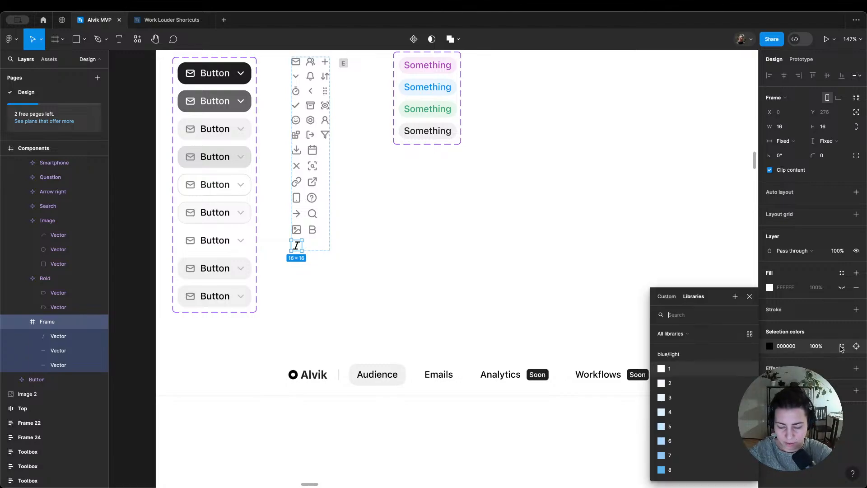
pyautogui.write('gr 10')
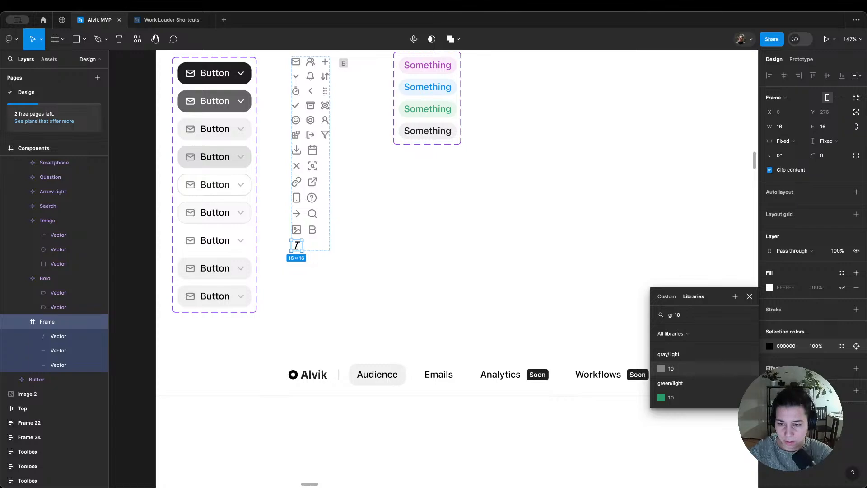
pyautogui.press('Return')
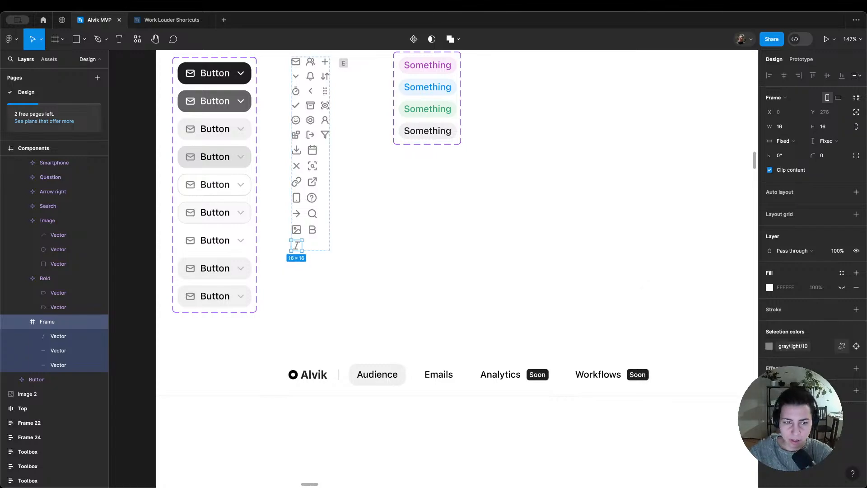
# Step: Rename the italic icon's frame as "Italics" and turn it into a component
pyautogui.doubleClick(64, 323)
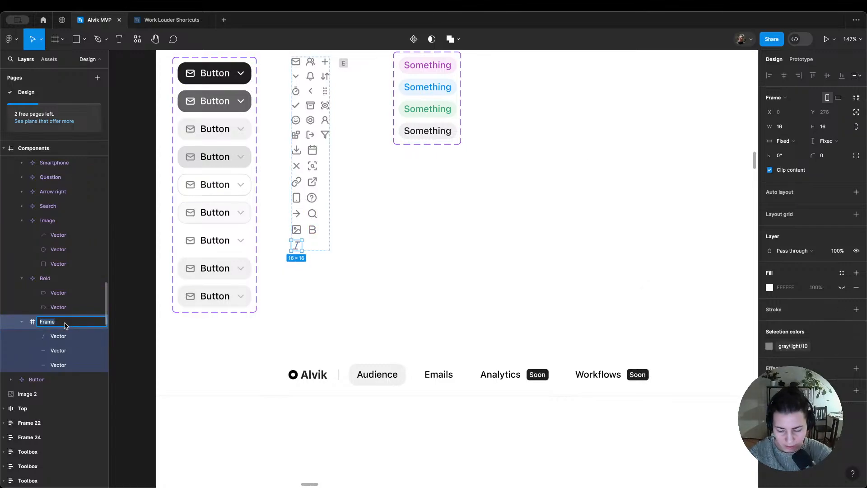
pyautogui.write('Italics')
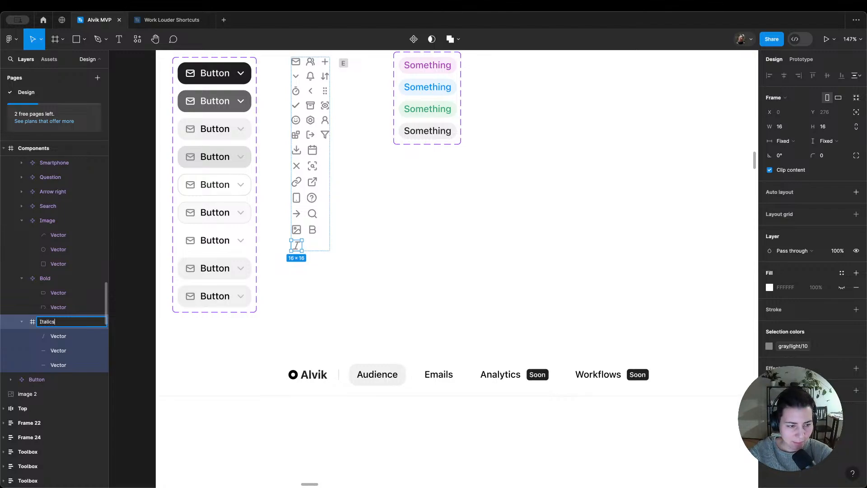
pyautogui.press('Return')
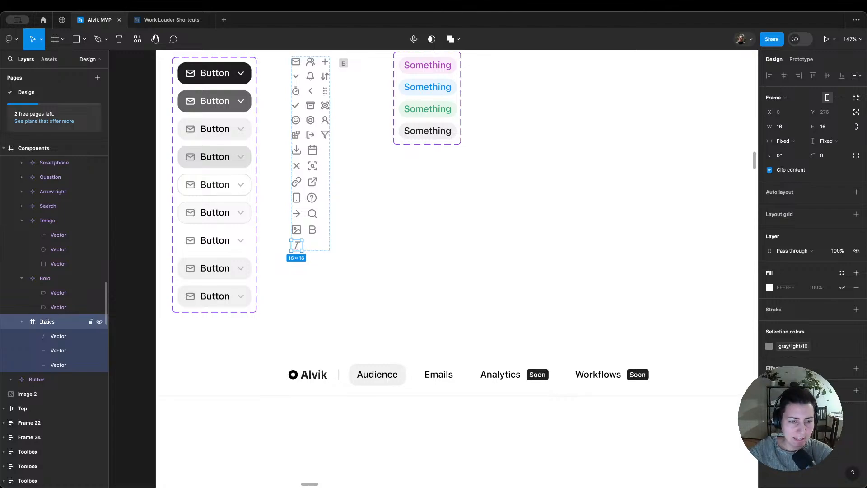
pyautogui.click(414, 40)
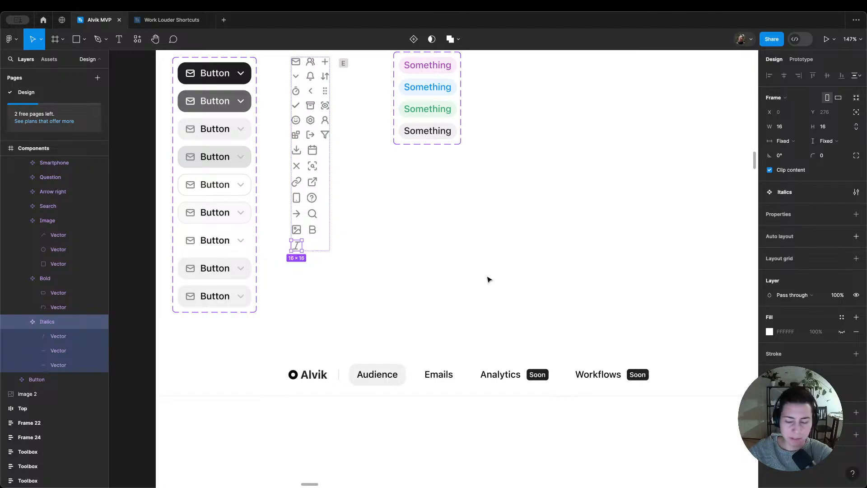
pyautogui.click(473, 198)
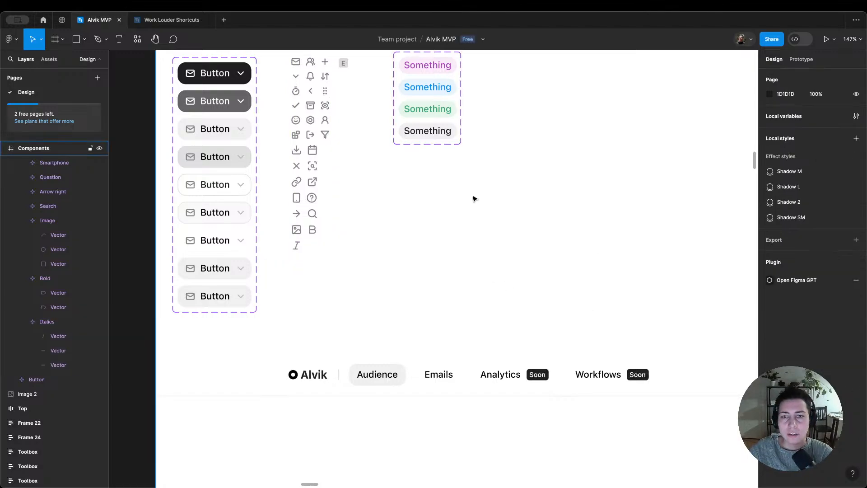
# Step: Examine the icons in the reference toolbar image above the Editor frame, and return to the Components area
pyautogui.scroll(-5, 474, 198)
pyautogui.scroll(3, 449, 208)
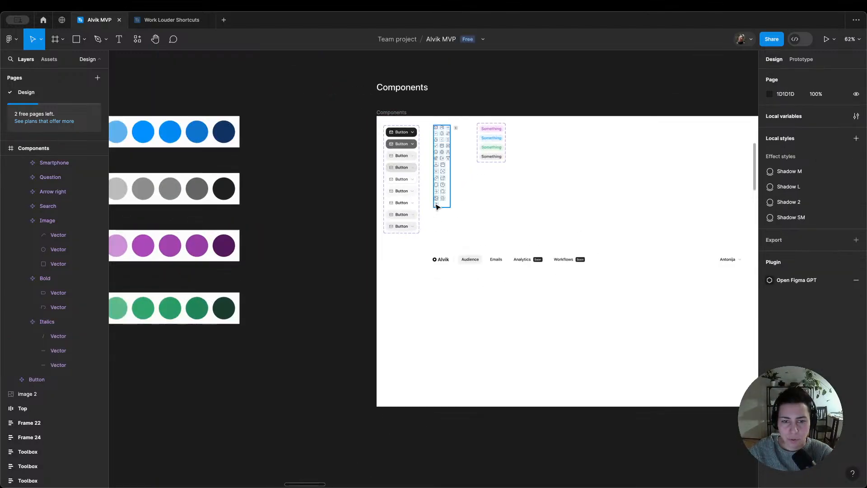
pyautogui.click(437, 206)
pyautogui.scroll(-6, 532, 229)
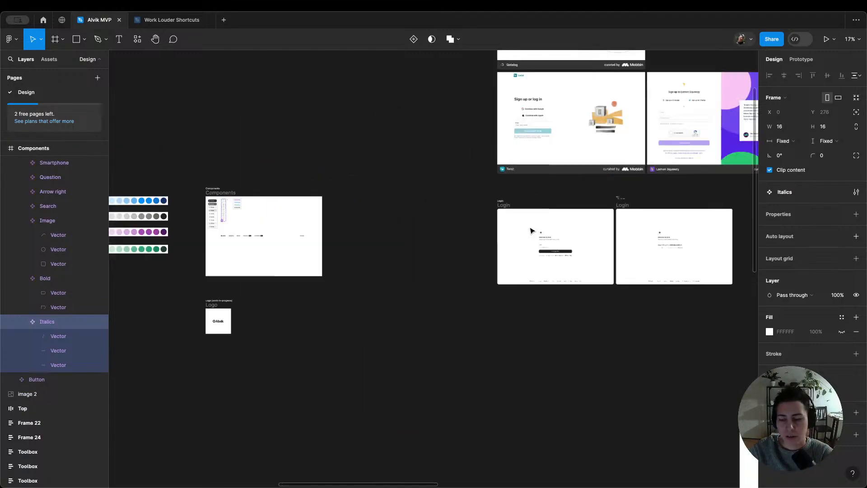
pyautogui.scroll(-3, 514, 284)
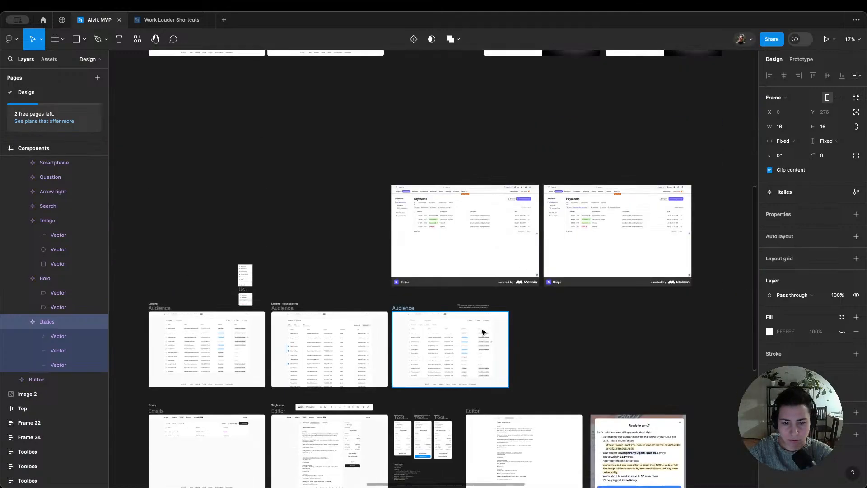
pyautogui.scroll(2, 296, 344)
pyautogui.scroll(5, 532, 280)
pyautogui.hscroll(3, 540, 271)
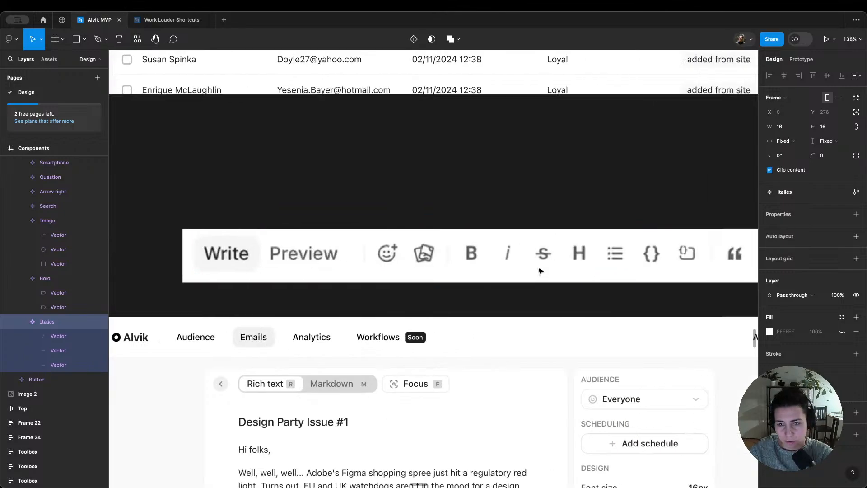
pyautogui.scroll(-5, 510, 261)
pyautogui.hscroll(-8, 259, 226)
pyautogui.scroll(-2, 259, 226)
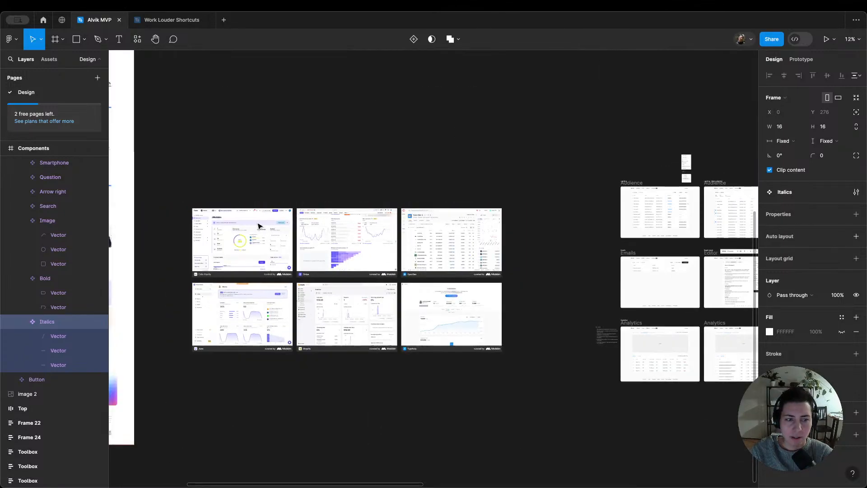
pyautogui.scroll(6, 259, 226)
pyautogui.hscroll(-7, 259, 226)
pyautogui.hscroll(8, 713, 334)
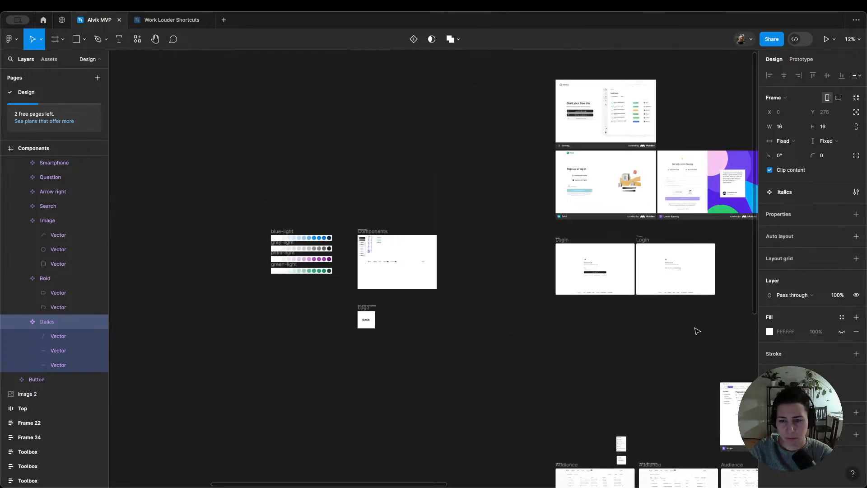
pyautogui.scroll(4, 381, 266)
pyautogui.scroll(5, 381, 265)
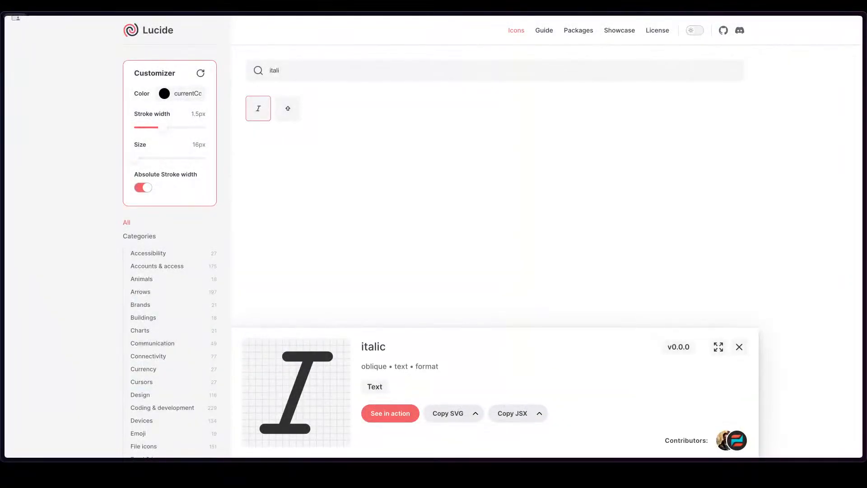
# Step: Switch to Lucide and select the existing search term for replacement
pyautogui.doubleClick(327, 70)
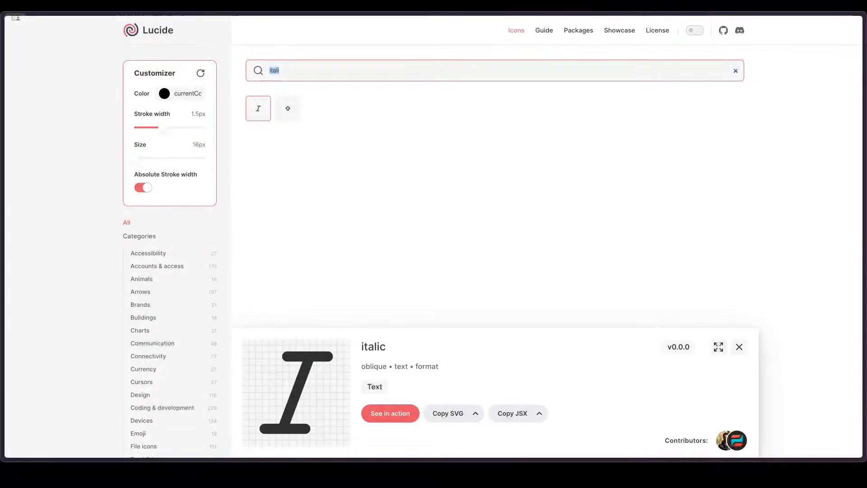
pyautogui.hotkey('alt', 'Tab')
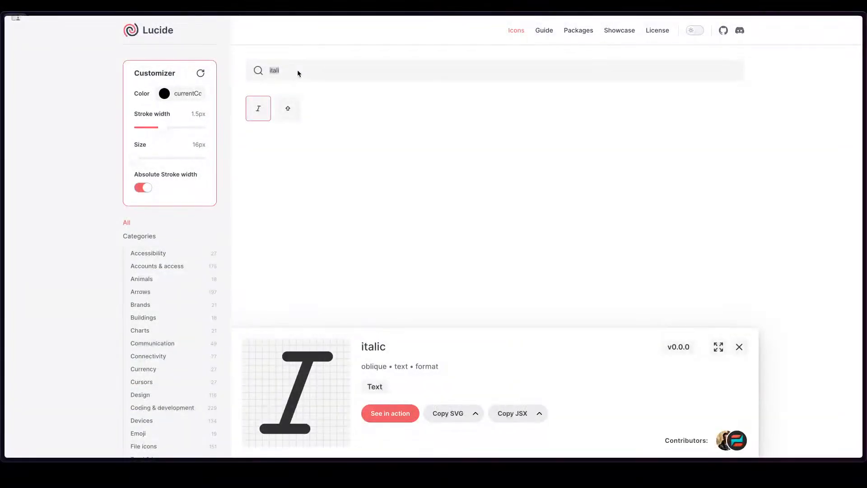
# Step: Search the Lucide icons for "strike" and copy the strikethrough icon as SVG
pyautogui.doubleClick(298, 71)
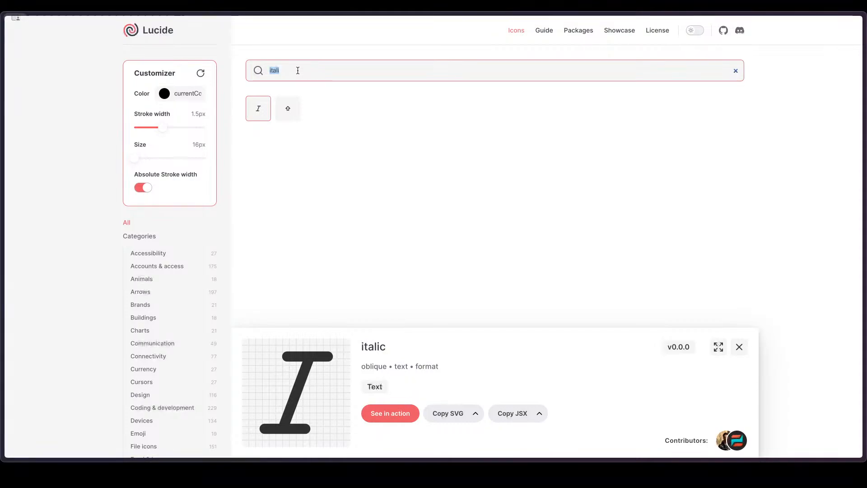
pyautogui.write('strike')
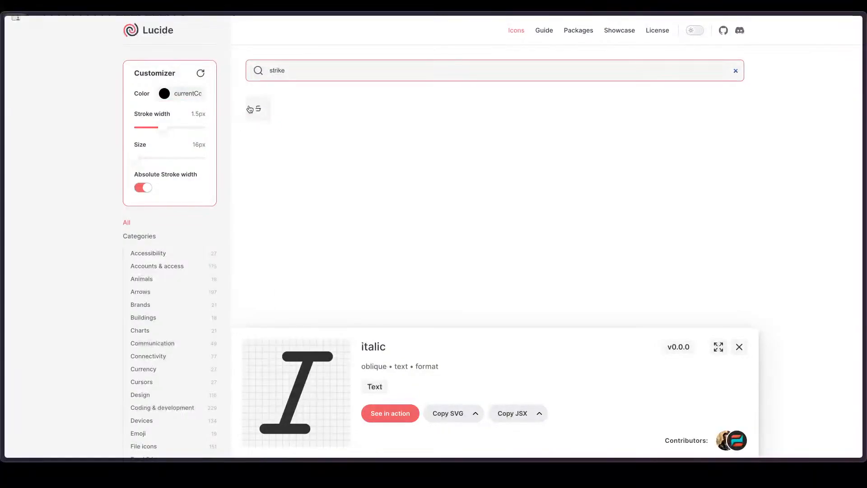
pyautogui.click(258, 108)
pyautogui.click(443, 418)
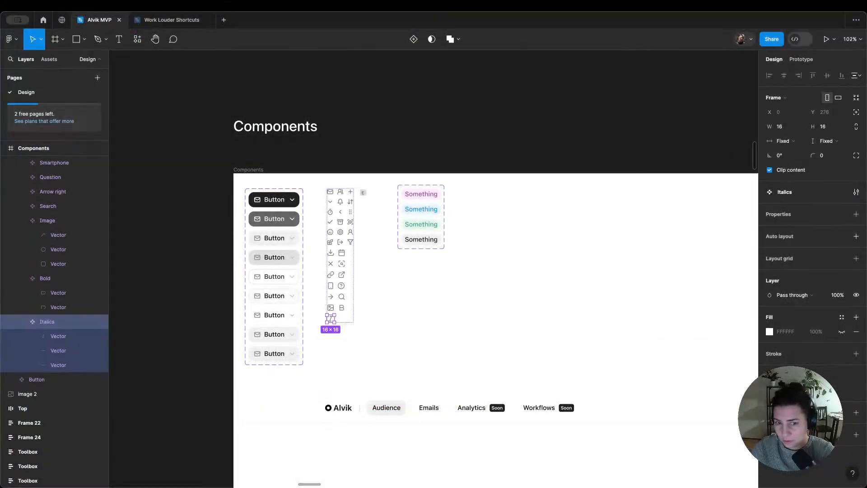
# Step: Switch to Figma, paste the strikethrough icon into the Icons frame and apply the gray/light/10 library color to it
pyautogui.click(333, 339)
pyautogui.click(347, 310)
pyautogui.press('super+v')
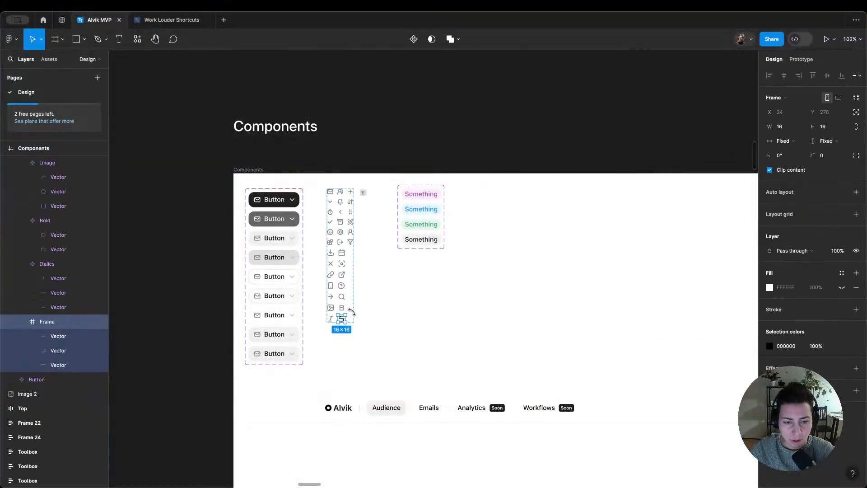
pyautogui.scroll(5, 345, 342)
pyautogui.click(842, 346)
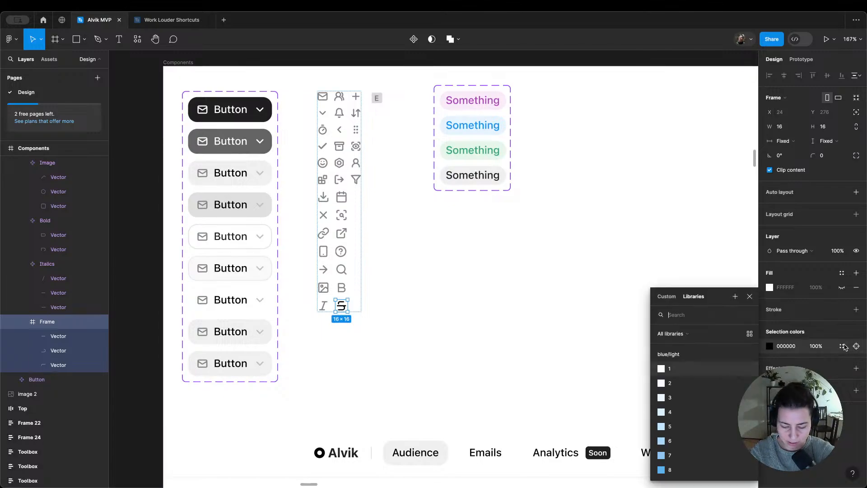
pyautogui.write('gr 10')
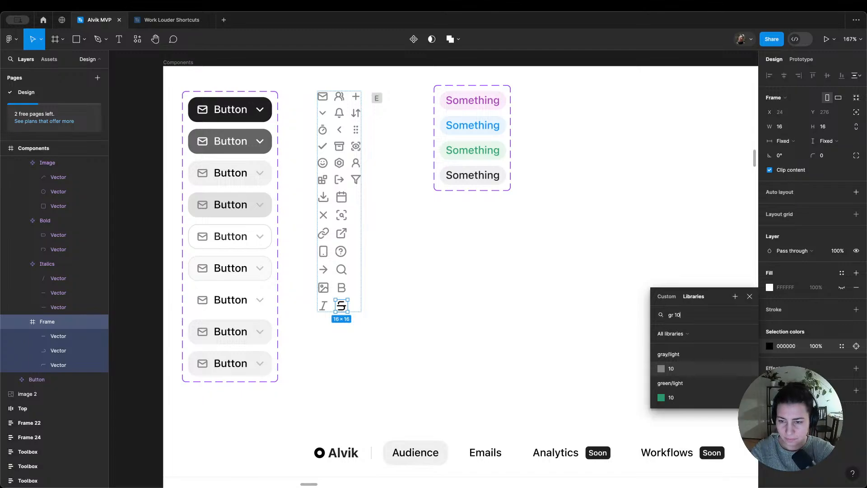
pyautogui.press('Return')
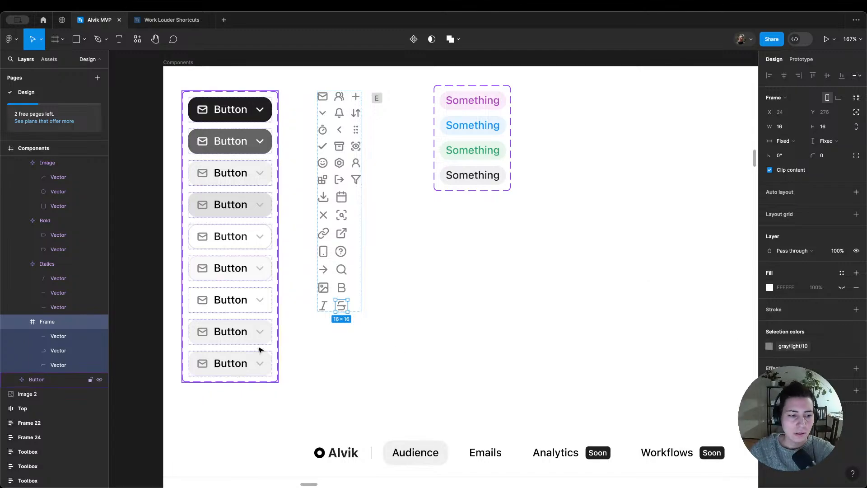
# Step: Rename the strikethrough icon's frame as "Strikethrough" and turn it into a component
pyautogui.doubleClick(75, 324)
pyautogui.write('Strike')
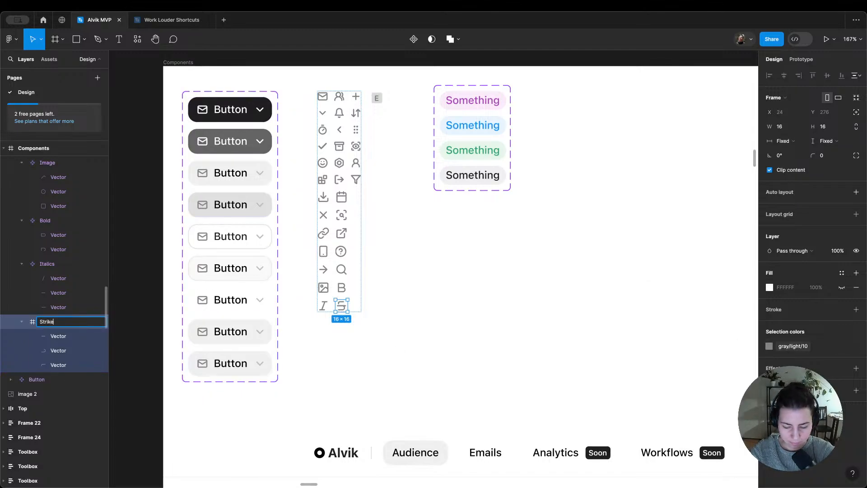
pyautogui.write('through')
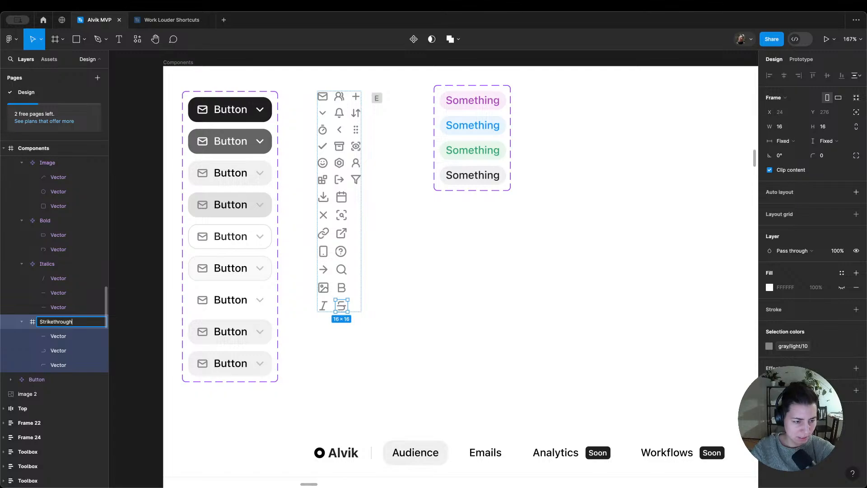
pyautogui.press('super+a')
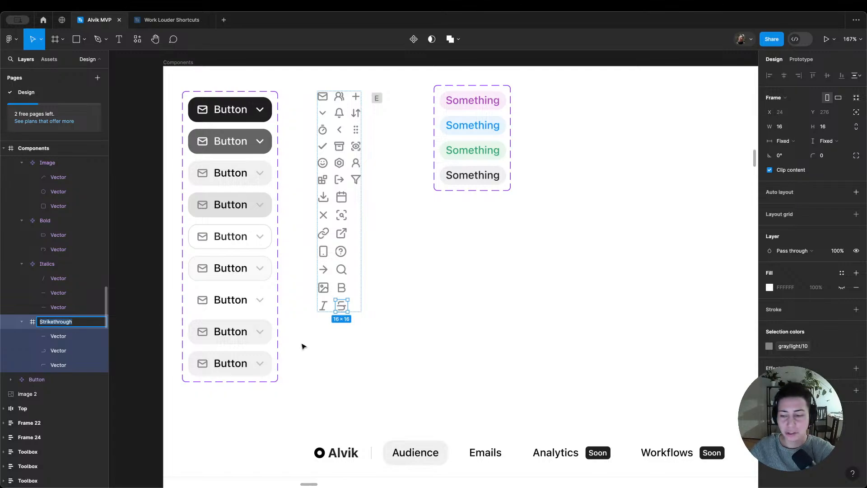
pyautogui.press('Return')
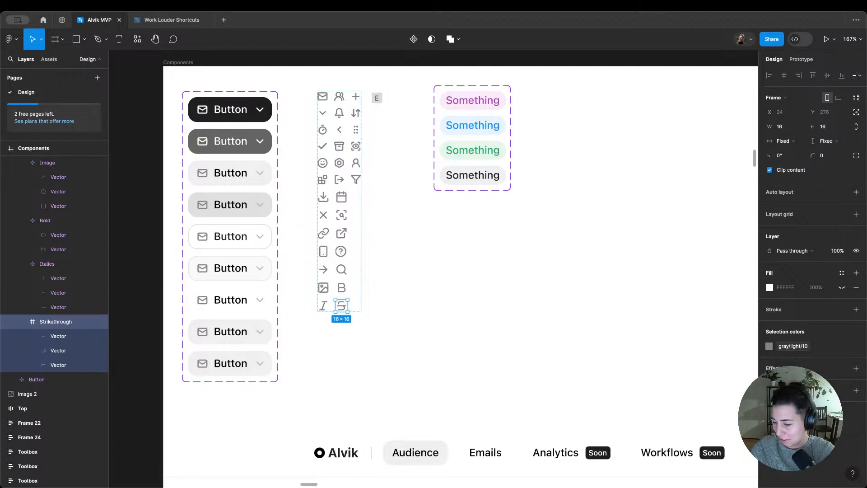
pyautogui.doubleClick(55, 321)
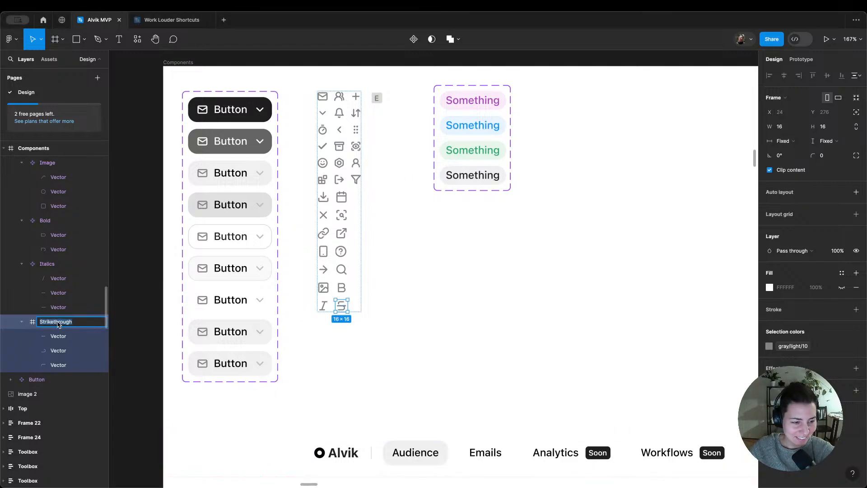
pyautogui.click(58, 323)
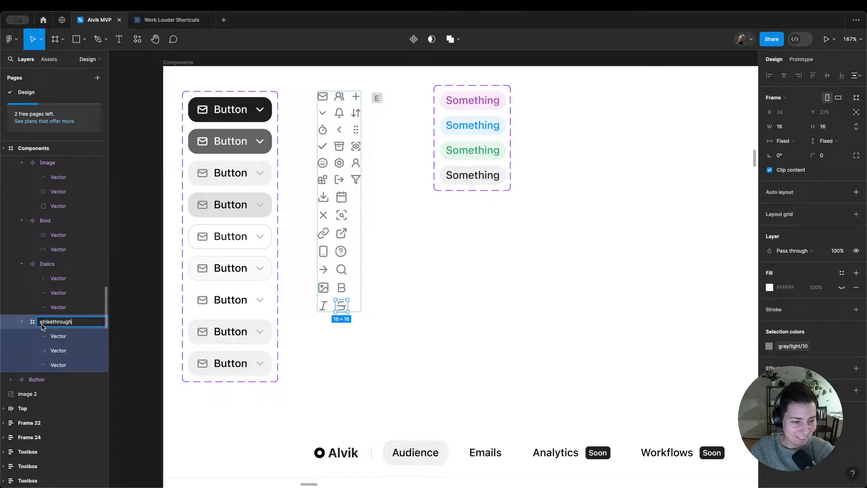
pyautogui.click(410, 315)
pyautogui.click(80, 322)
pyautogui.click(409, 42)
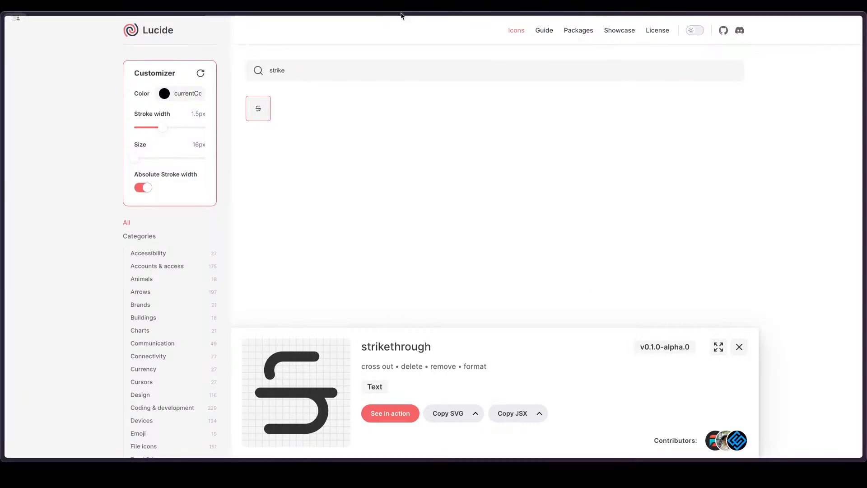
# Step: Search Lucide for "heading", copy the heading-1 icon as SVG and paste it into the Icons frame in Figma
pyautogui.click(316, 78)
pyautogui.hotkey('ctrl', 'a')
pyautogui.write('heading')
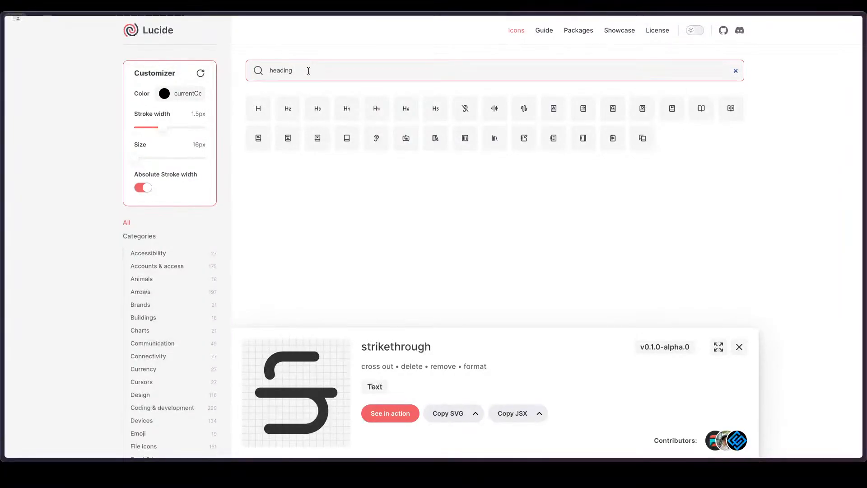
pyautogui.click(349, 115)
pyautogui.click(349, 114)
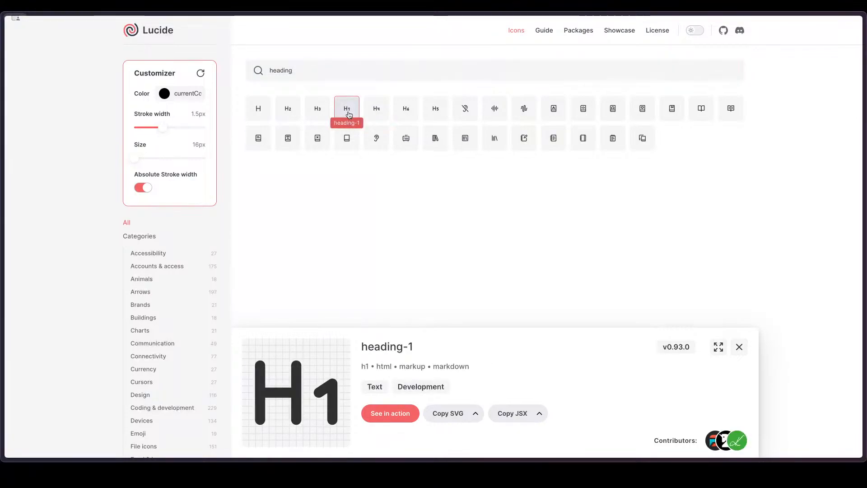
pyautogui.click(444, 418)
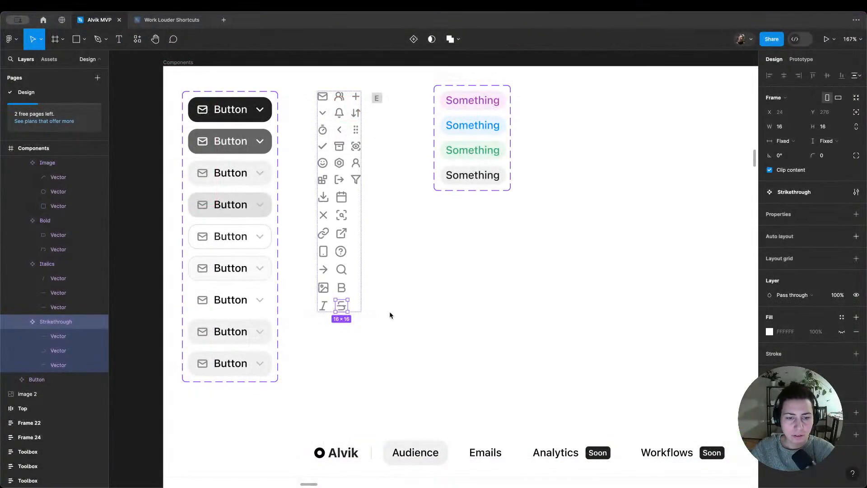
pyautogui.press('super+v')
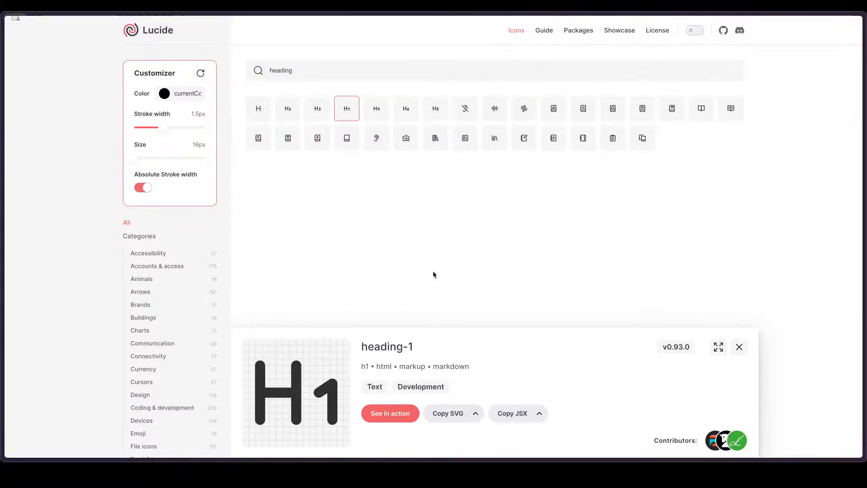
# Step: Switch back to Lucide and copy the heading-2 icon as SVG
pyautogui.click(318, 110)
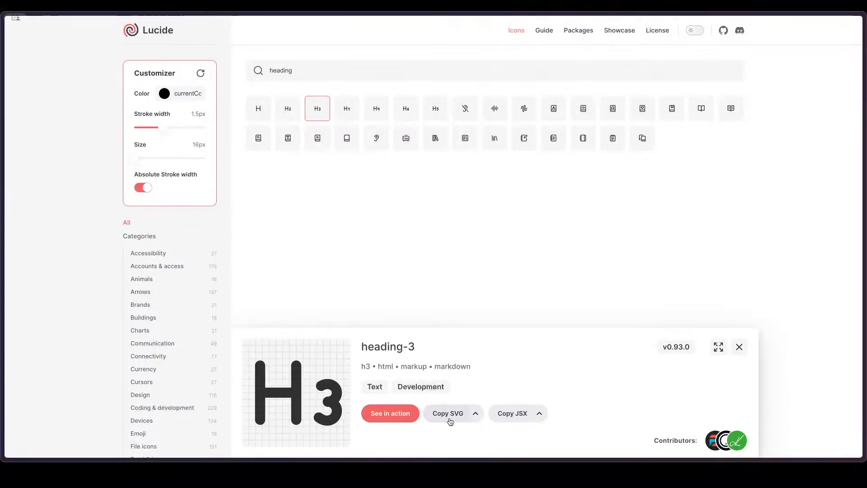
pyautogui.click(287, 113)
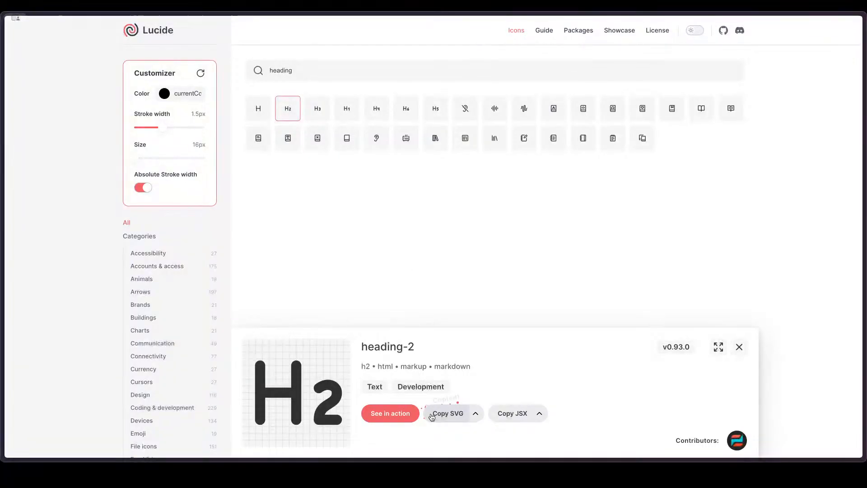
pyautogui.click(435, 413)
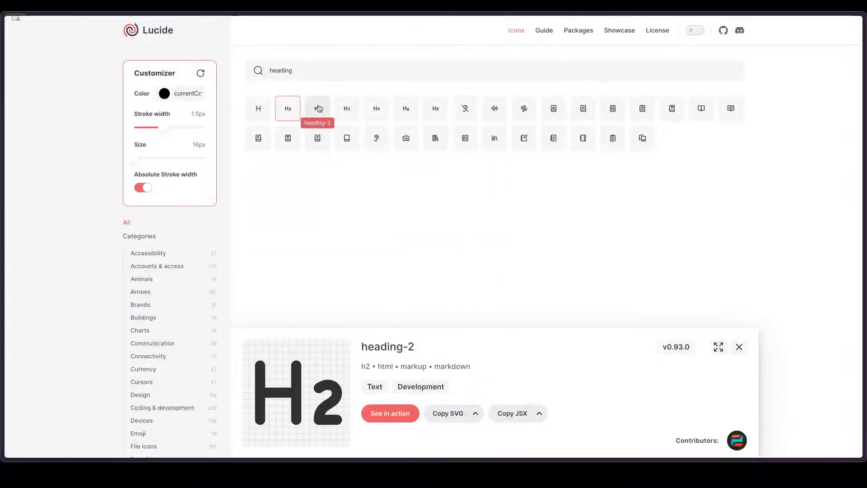
# Step: Try searching the Lucide icons for "text align"
pyautogui.tripleClick(322, 67)
pyautogui.press('BackSpace')
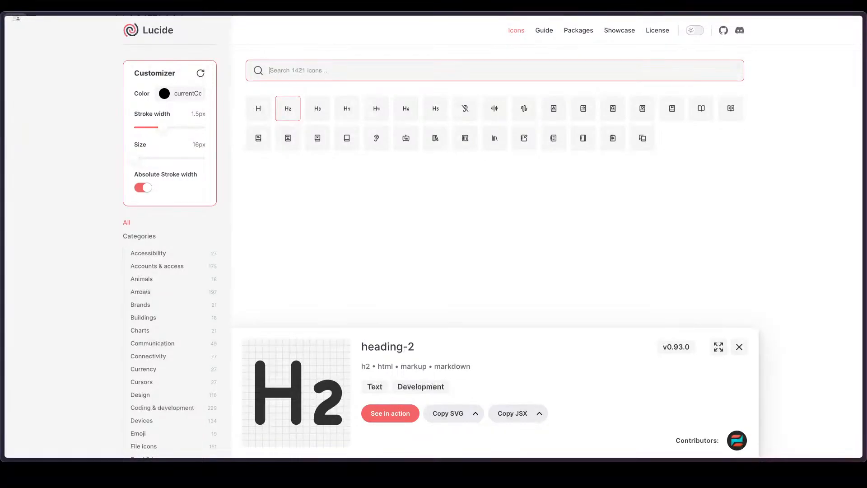
pyautogui.write('text align')
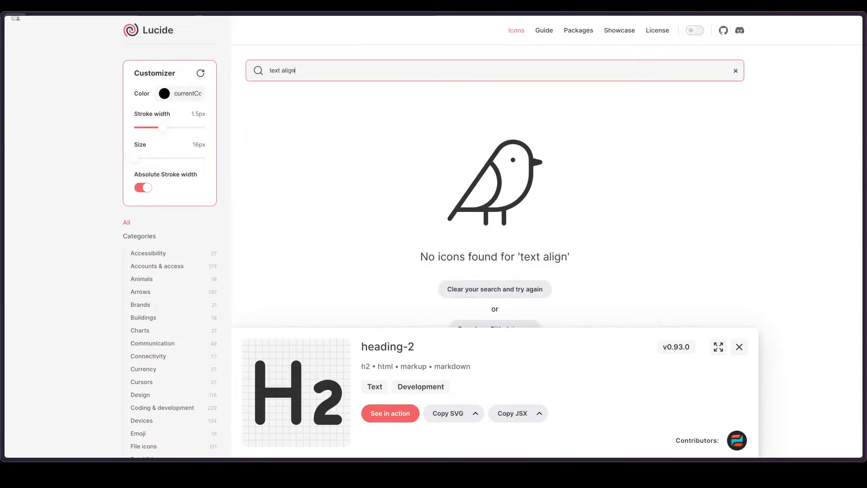
# Step: Search the Lucide icons for "align" and copy the align-center icon as SVG
pyautogui.hotkey('ctrl', 'a')
pyautogui.write('align')
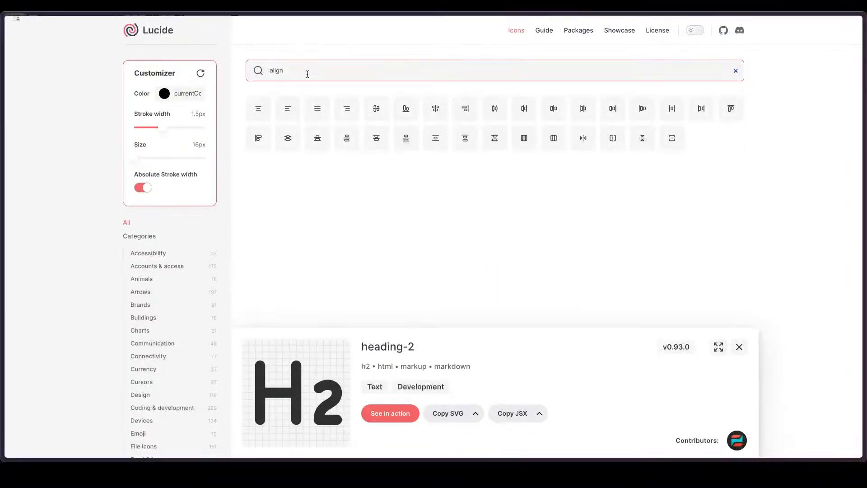
pyautogui.click(258, 109)
pyautogui.click(465, 424)
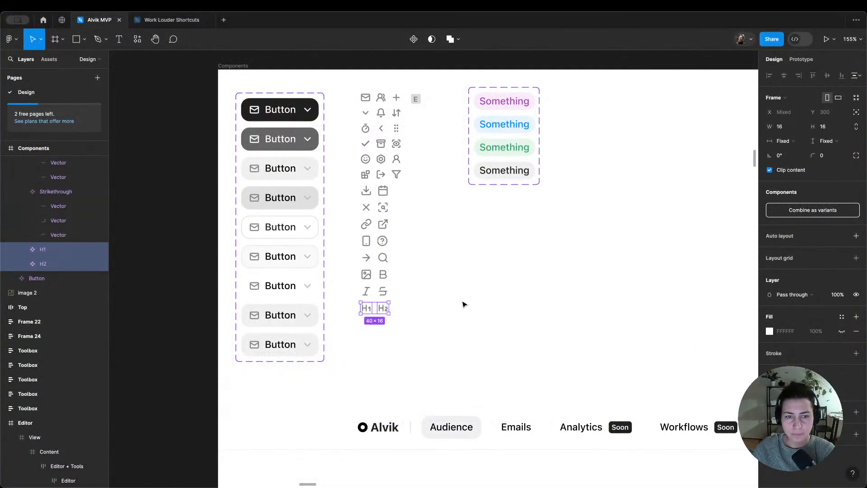
# Step: Switch to Figma and paste the align-center icon into the Icons frame below the H1 icon
pyautogui.click(394, 321)
pyautogui.click(381, 304)
pyautogui.hotkey('ctrl', 'v')
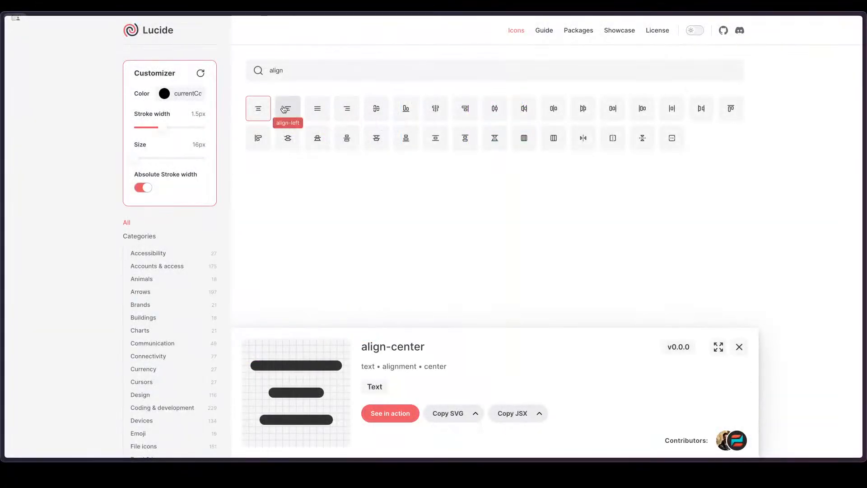
# Step: Copy the align-left icon as SVG from Lucide and paste it beside the align-center icon in Figma
pyautogui.click(294, 119)
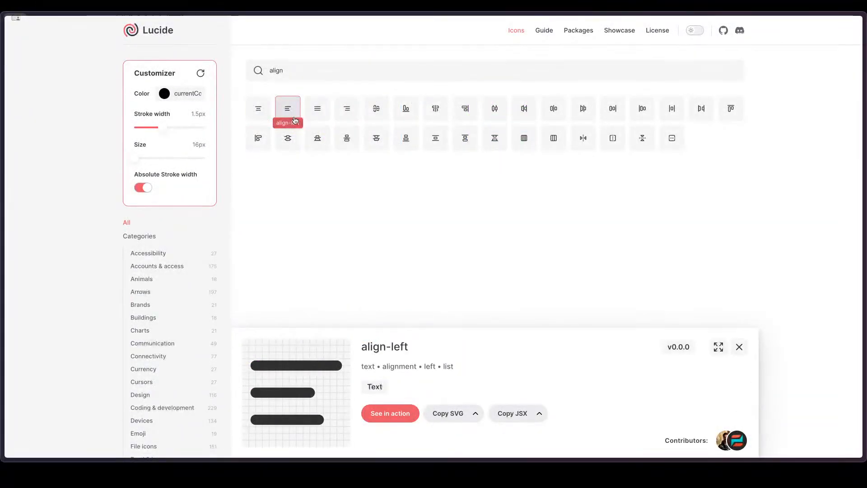
pyautogui.click(441, 415)
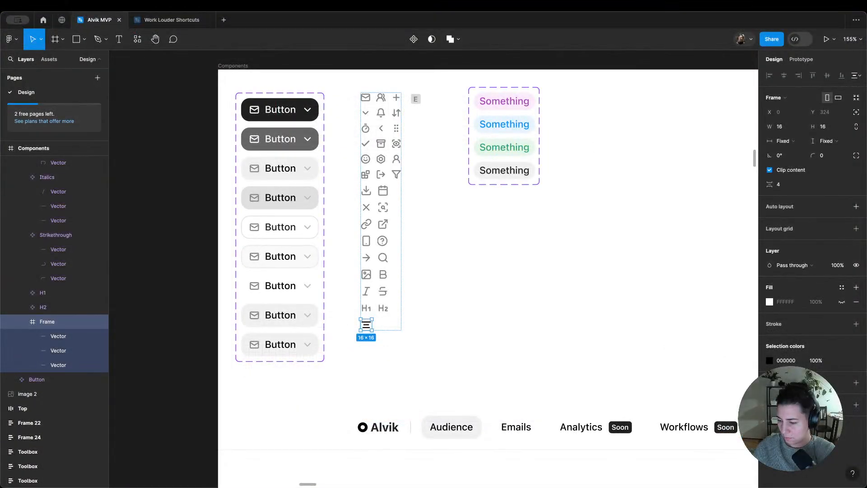
pyautogui.hotkey('ctrl', 'v')
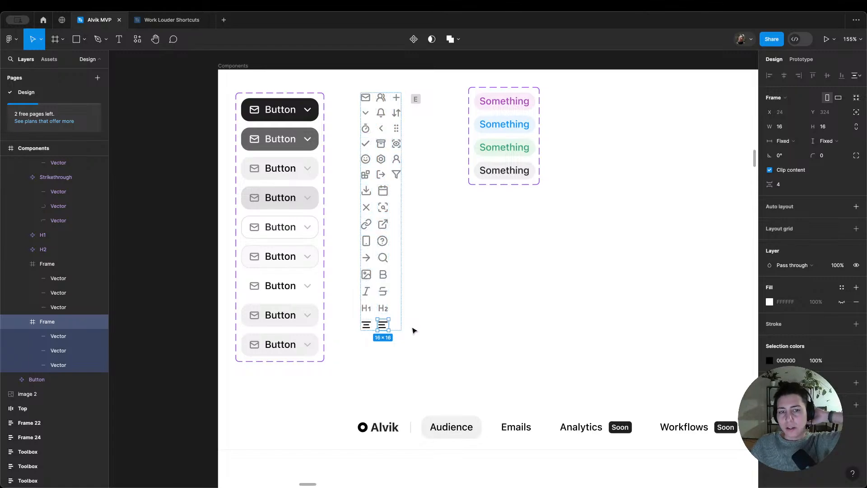
# Step: Copy the align-right icon as SVG from Lucide and paste it into the Icons frame in Figma
pyautogui.click(396, 311)
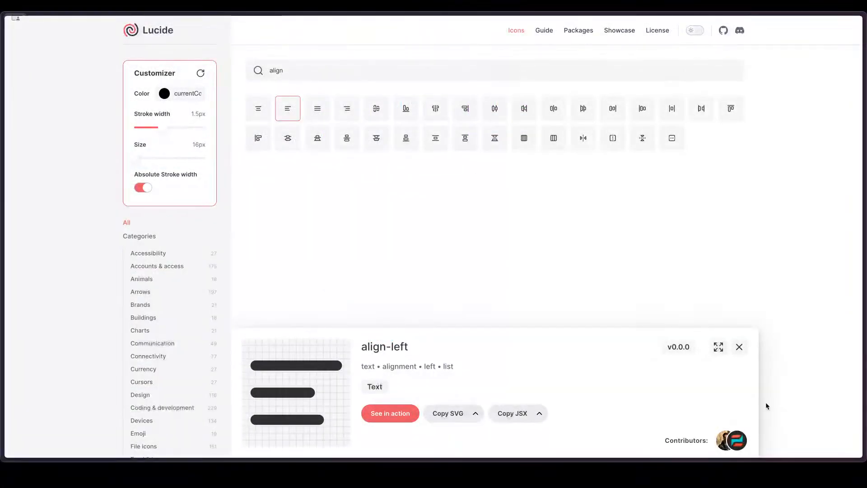
pyautogui.click(321, 111)
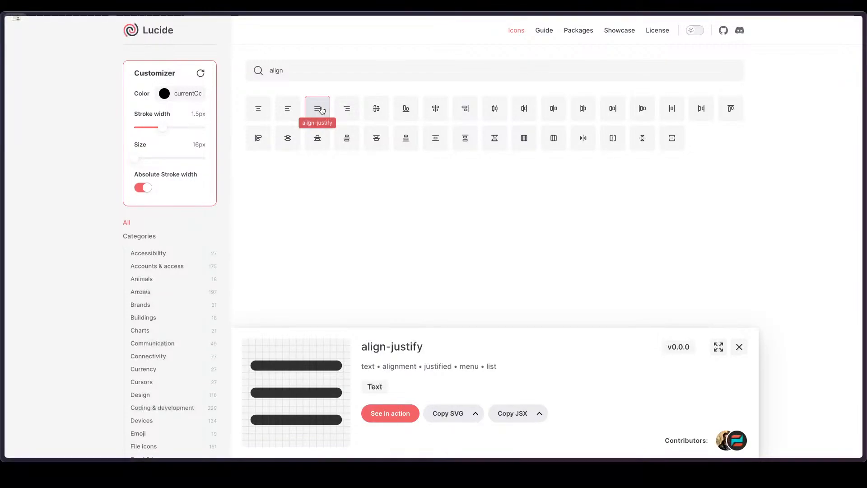
pyautogui.click(348, 107)
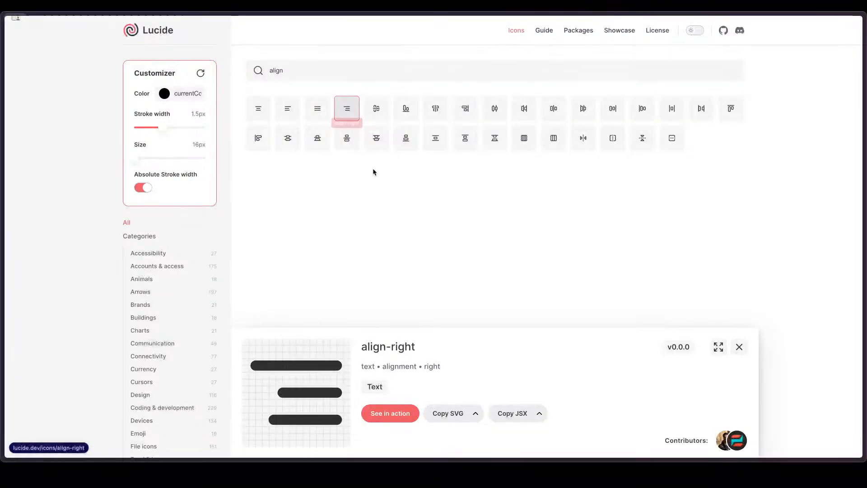
pyautogui.click(443, 412)
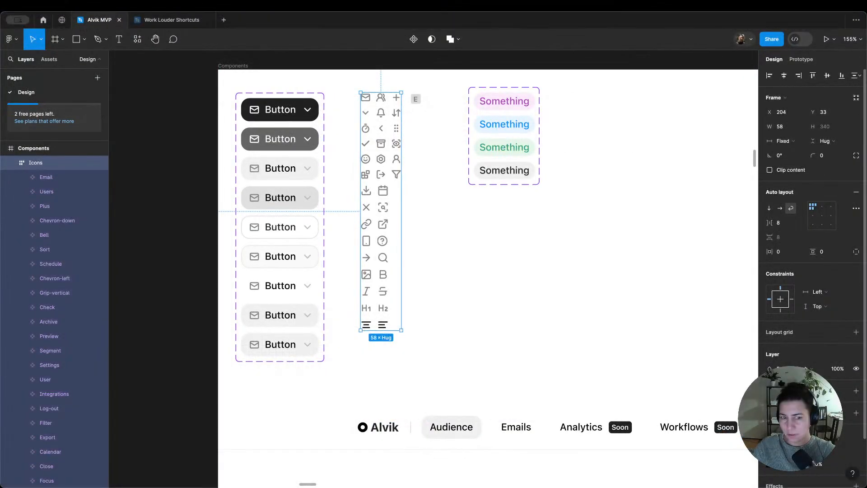
pyautogui.hotkey('ctrl', 'v')
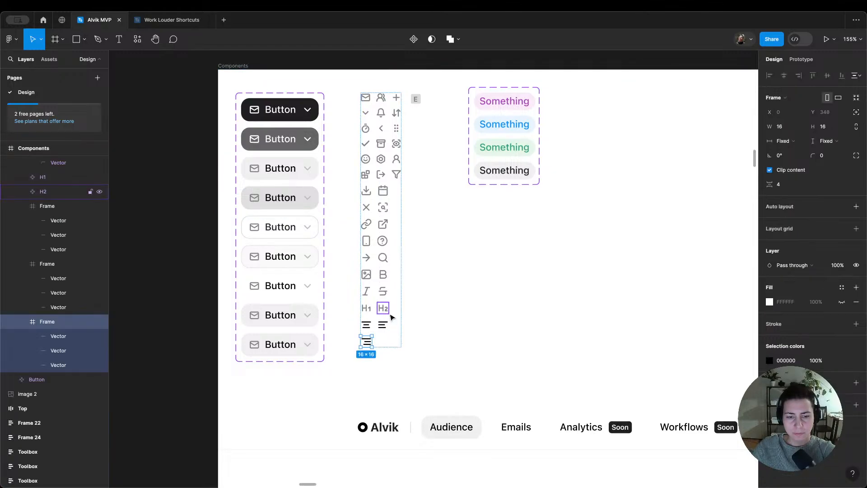
# Step: Rename the align-right icon's frame as "Text align right"
pyautogui.doubleClick(65, 324)
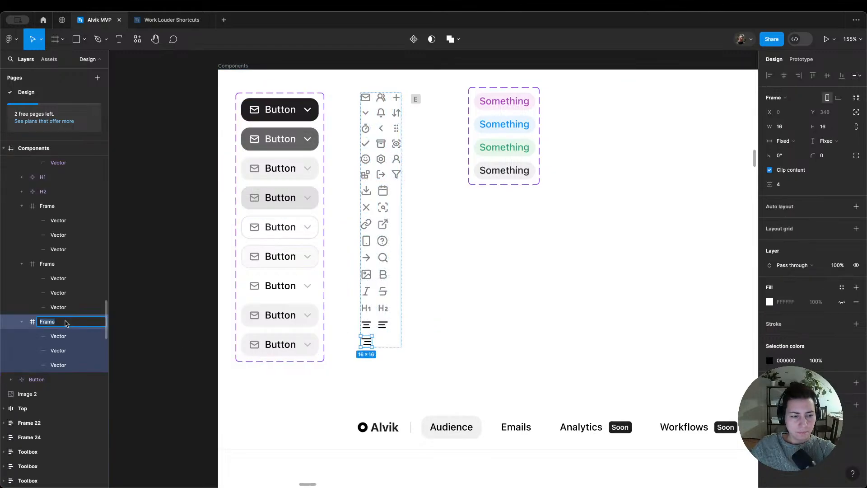
pyautogui.write('Text align right')
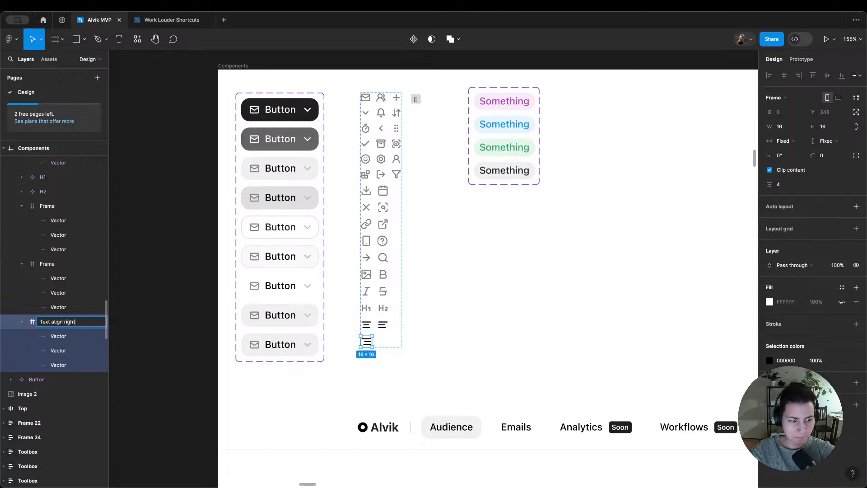
pyautogui.press('Return')
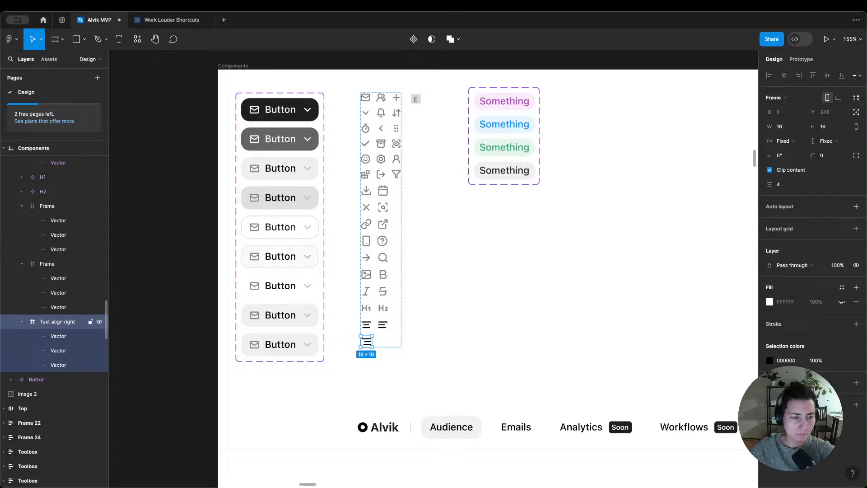
# Step: Rename the align-left icon's frame as "Text align center"
pyautogui.click(63, 264)
pyautogui.doubleClick(62, 265)
pyautogui.hotkey('ctrl', 'v')
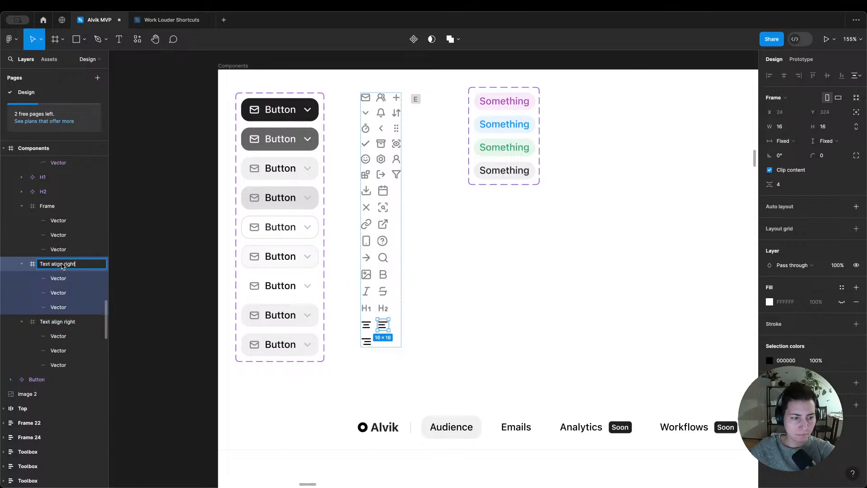
pyautogui.press('BackSpace')
pyautogui.press('BackSpace')
pyautogui.press('BackSpace')
pyautogui.press('BackSpace')
pyautogui.press('BackSpace')
pyautogui.write('cente')
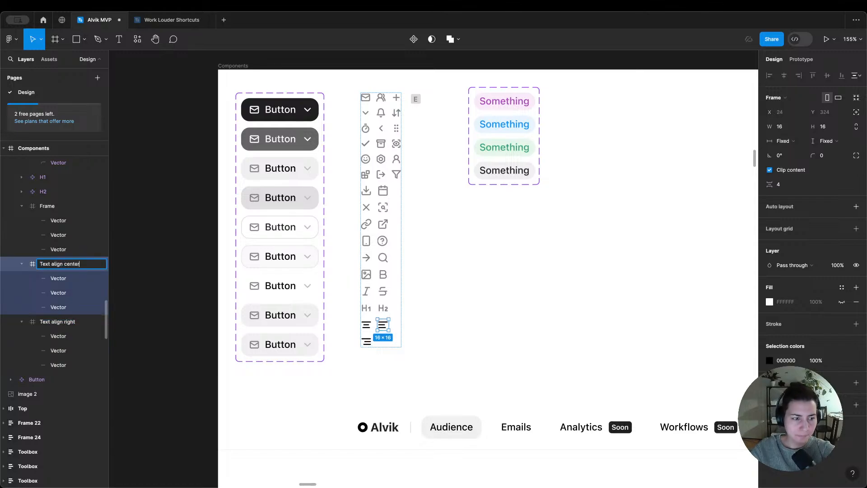
pyautogui.press('Return')
# Step: Rename the align-center icon's frame as "Text align center"
pyautogui.click(56, 206)
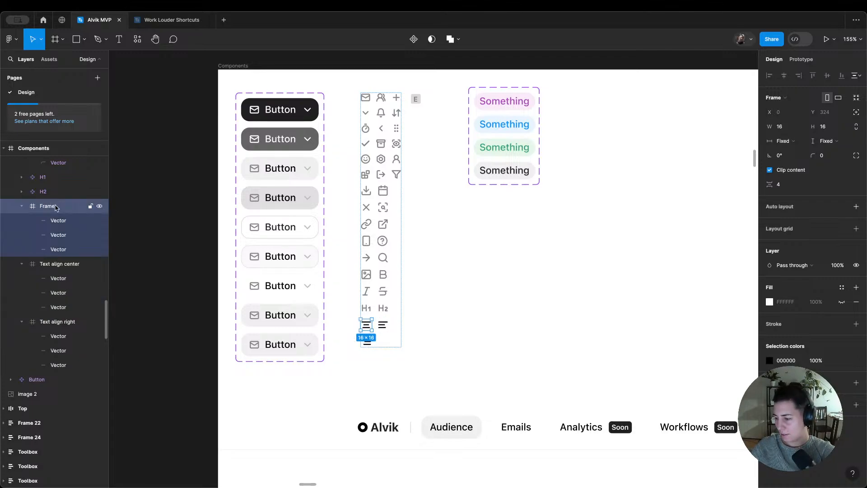
pyautogui.doubleClick(47, 206)
pyautogui.hotkey('ctrl', 'v')
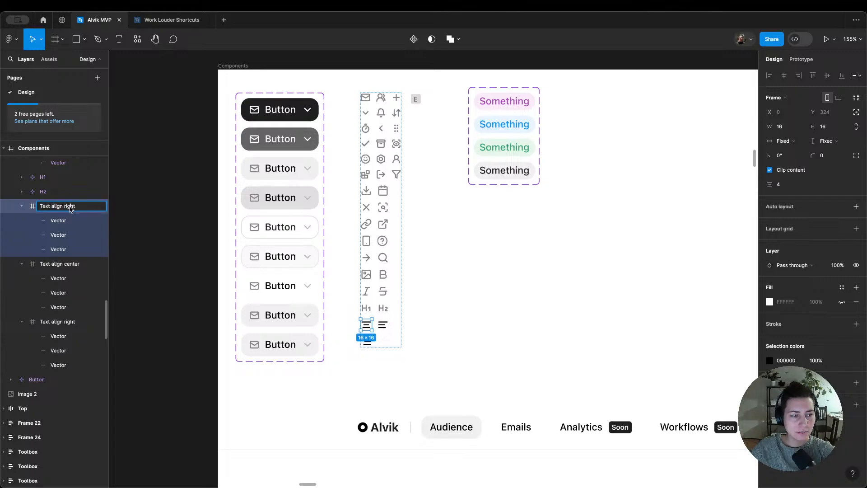
pyautogui.doubleClick(70, 206)
pyautogui.write('lef')
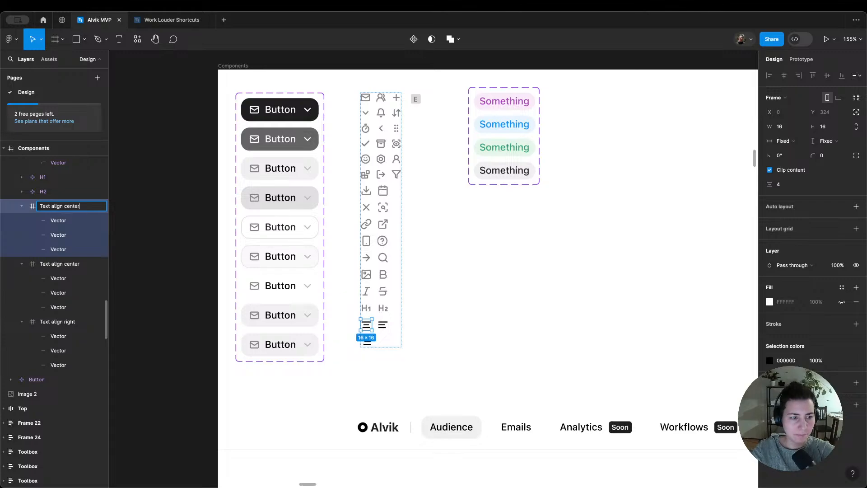
pyautogui.press('Return')
# Step: Rename the align-left icon's frame as "Text align left"
pyautogui.click(77, 265)
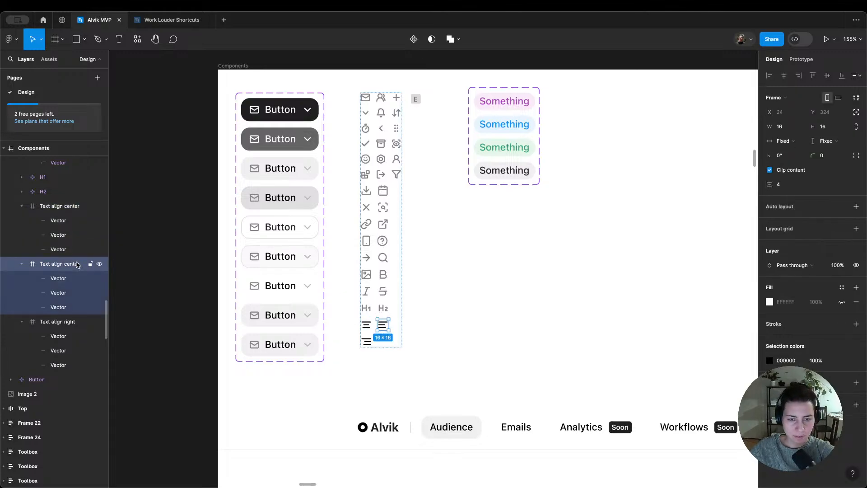
pyautogui.doubleClick(77, 265)
pyautogui.doubleClick(74, 264)
pyautogui.write('left')
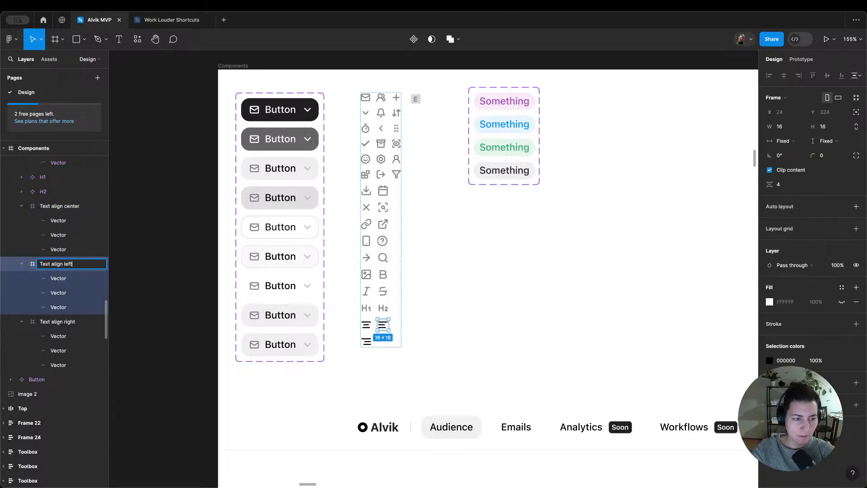
pyautogui.press('Return')
# Step: Collapse the three text-align icon frames and convert them into separate components
pyautogui.click(22, 206)
pyautogui.click(21, 221)
pyautogui.click(21, 235)
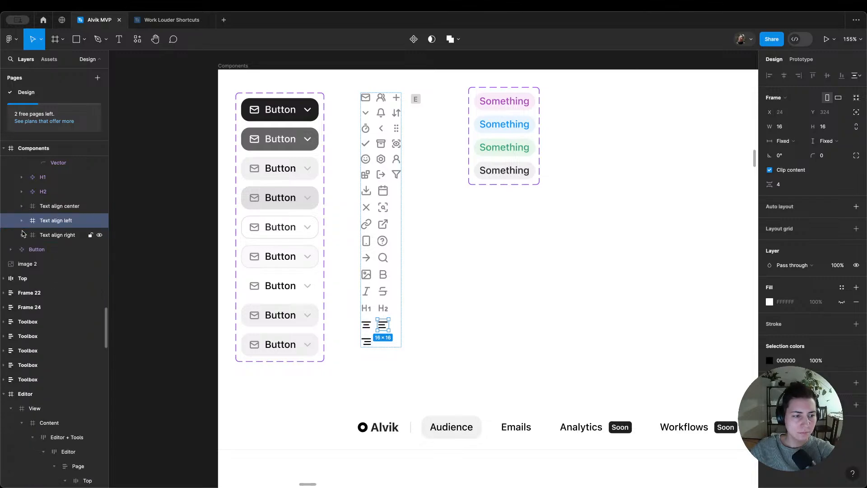
pyautogui.keyDown('shift'); pyautogui.click(55, 206); pyautogui.keyUp('shift')
pyautogui.keyDown('shift'); pyautogui.click(55, 235); pyautogui.keyUp('shift')
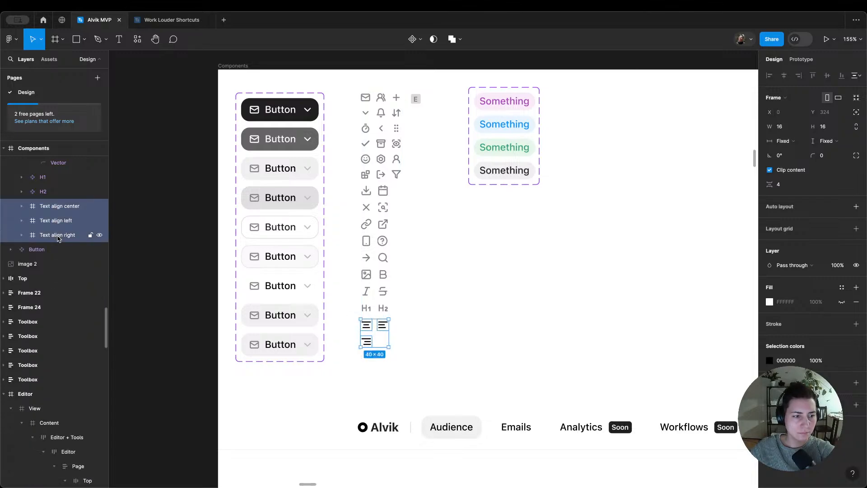
pyautogui.click(420, 42)
pyautogui.click(423, 72)
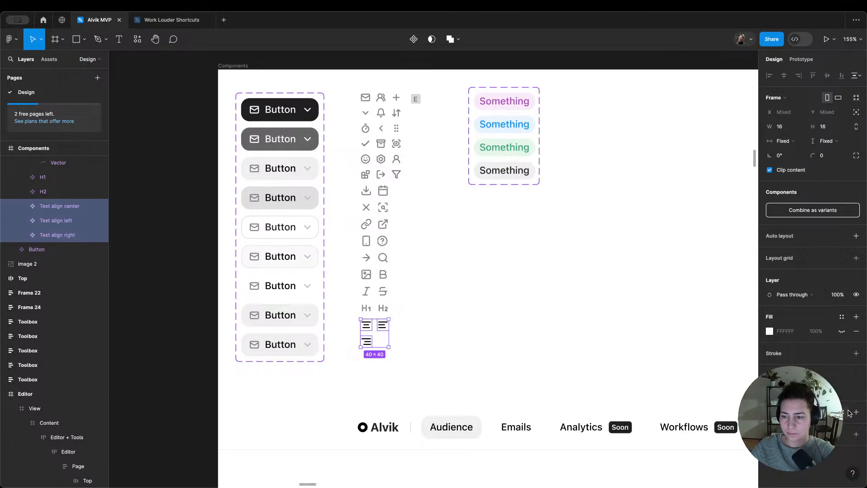
# Step: Apply the gray 11 colour style to the three text-align icon components
pyautogui.click(843, 390)
pyautogui.write('gr 11')
pyautogui.press('Return')
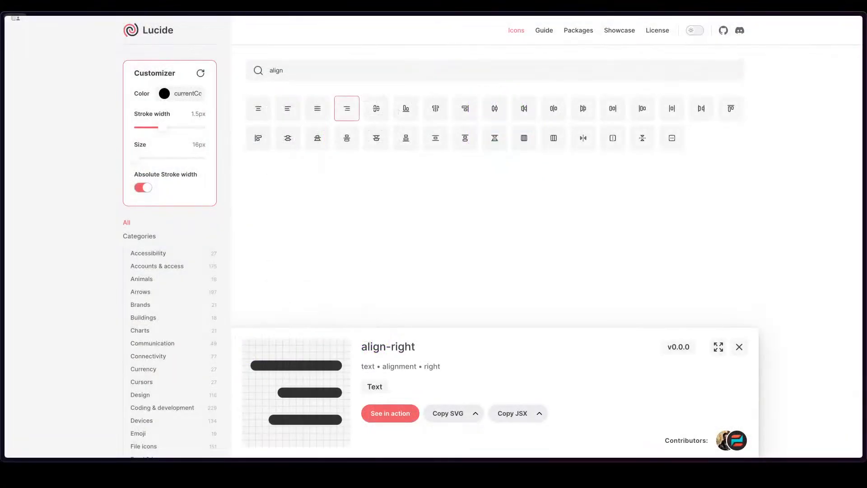
# Step: Switch to Mobbin in the browser and examine the web filtering flows from Deel and Stripe
pyautogui.moveTo(4, 226)
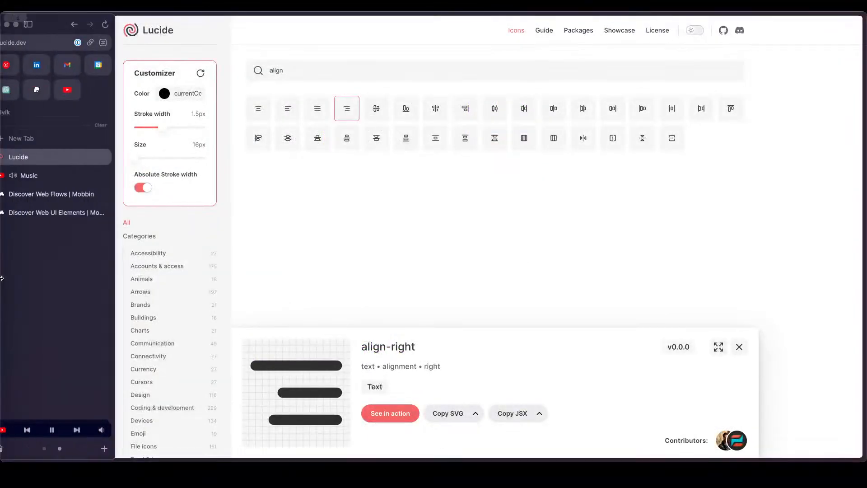
pyautogui.click(54, 199)
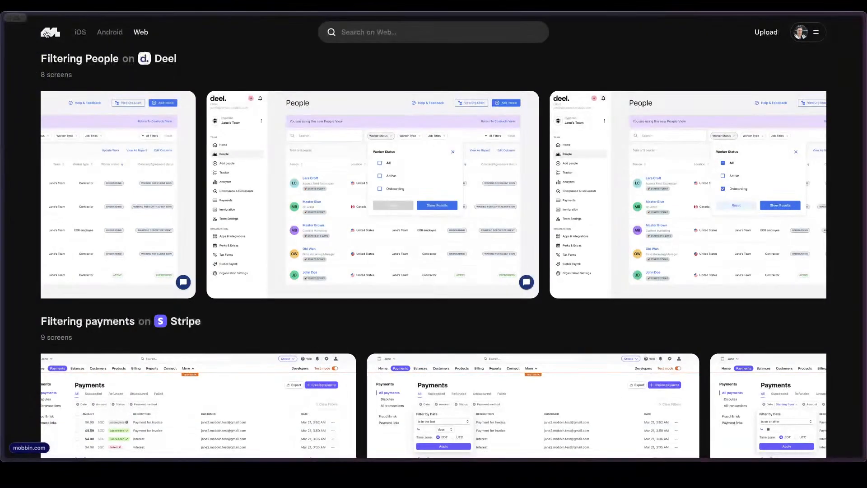
pyautogui.scroll(-9, 368, 263)
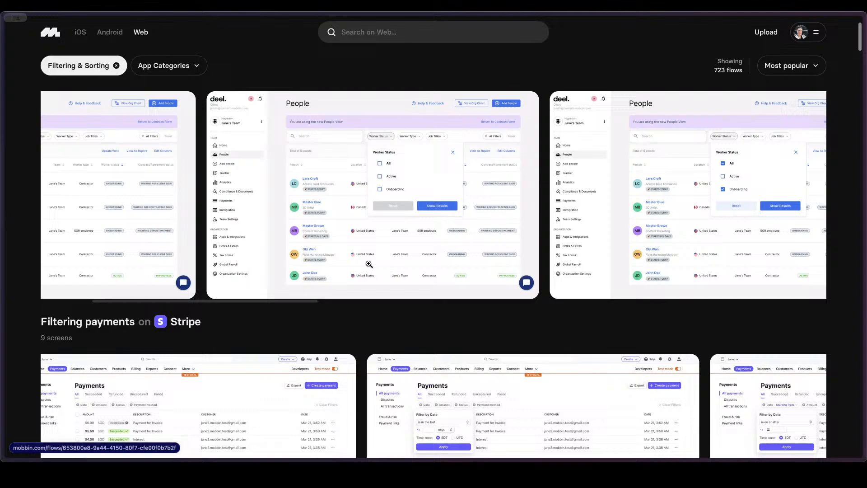
pyautogui.scroll(-5, 372, 248)
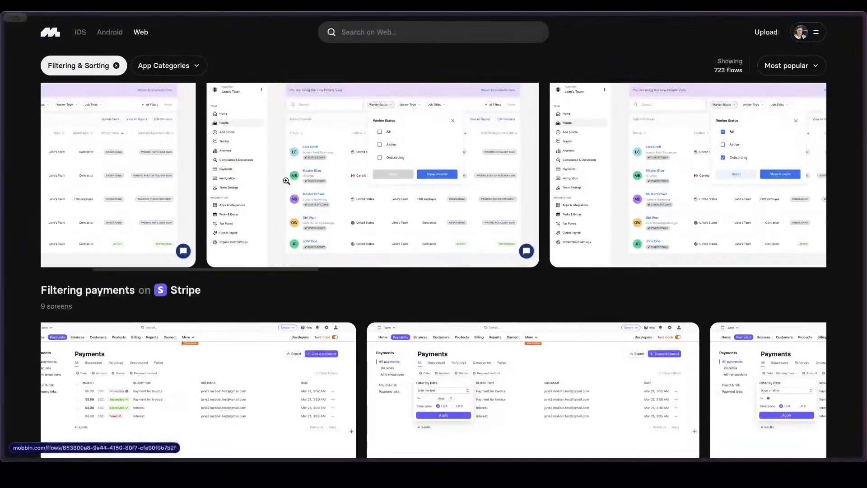
pyautogui.hscroll(2, 335, 181)
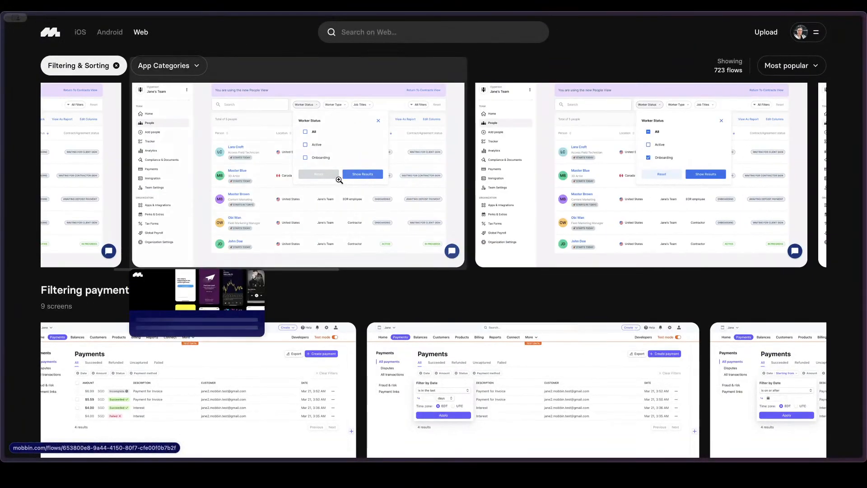
pyautogui.scroll(-2, 337, 176)
pyautogui.scroll(-1, 451, 312)
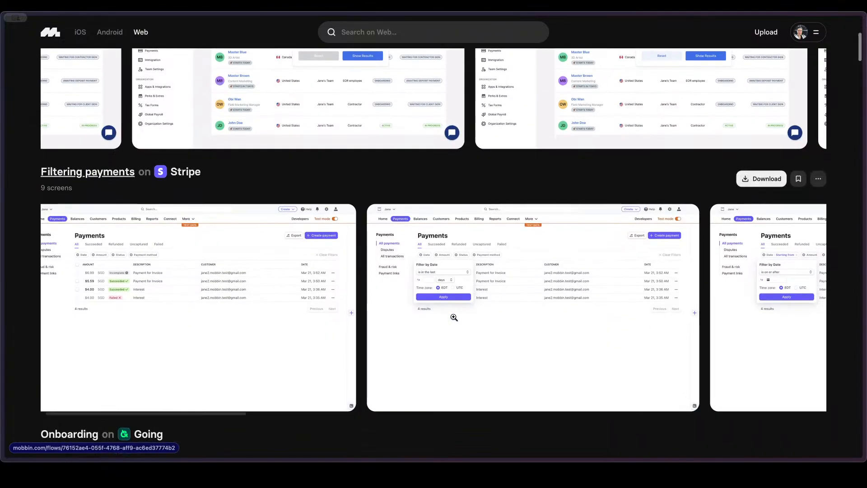
pyautogui.scroll(-1, 453, 313)
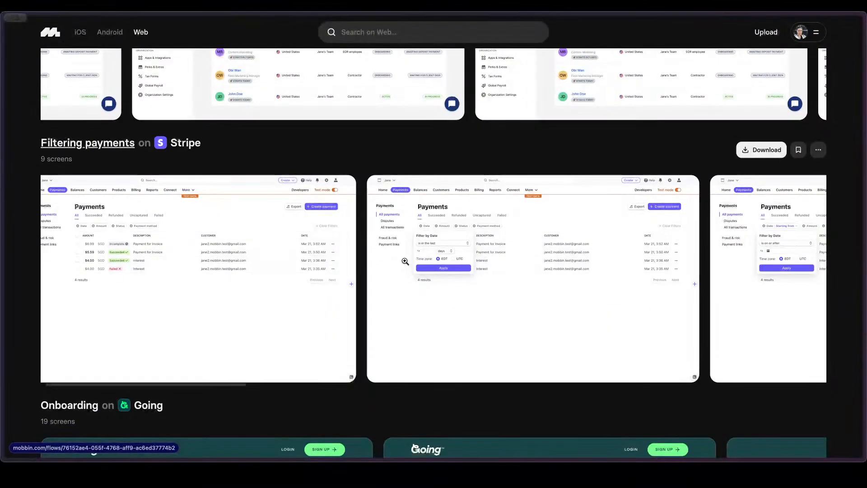
pyautogui.hscroll(2, 405, 259)
pyautogui.hscroll(1, 403, 258)
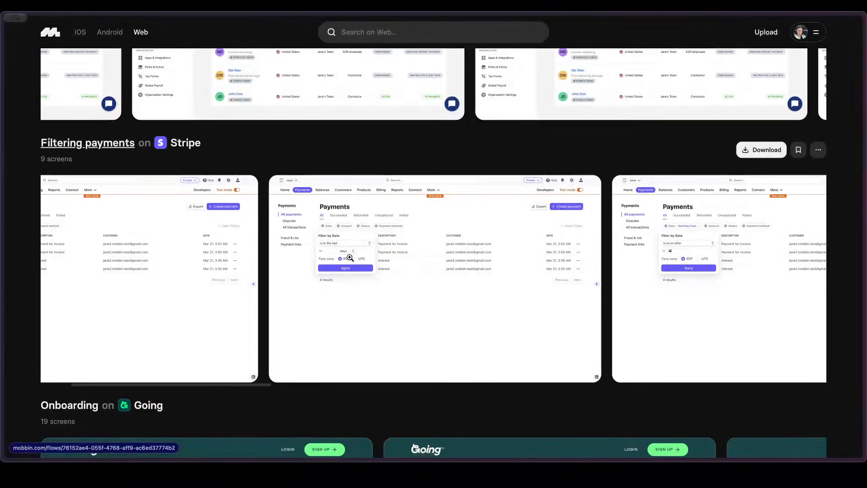
pyautogui.hscroll(-3, 309, 249)
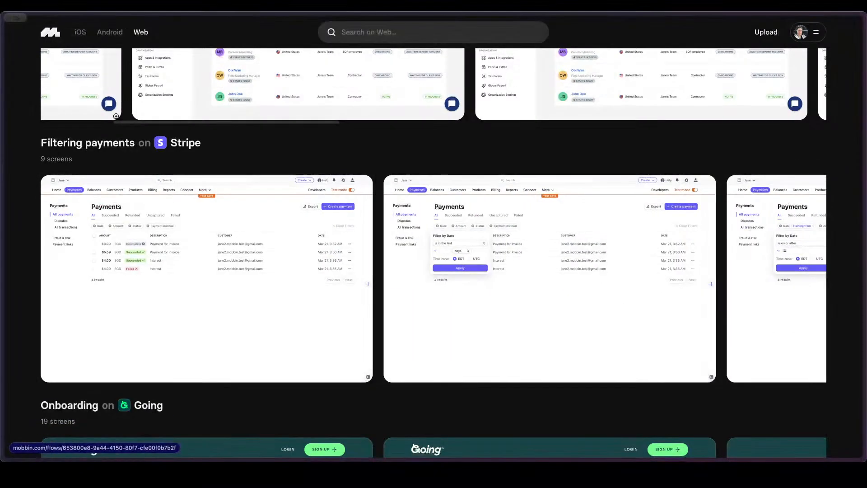
pyautogui.scroll(-3, 254, 153)
pyautogui.scroll(3, 255, 151)
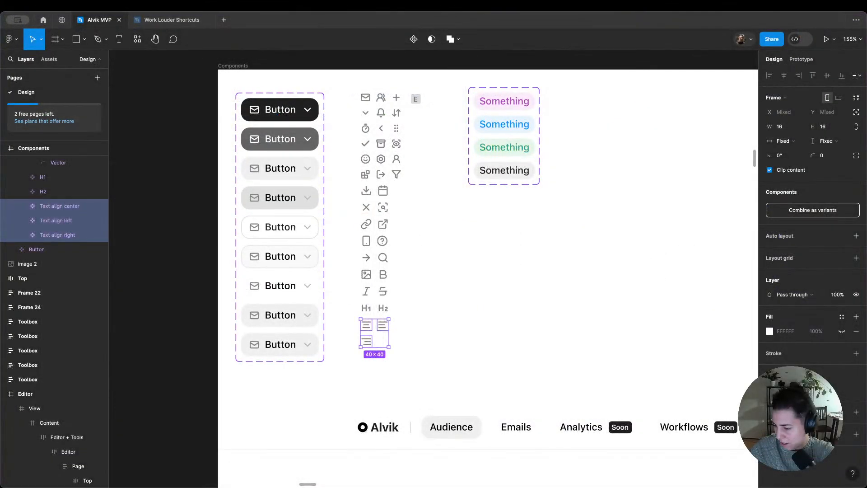
# Step: Switch back to Figma, check the icon components, and locate the formatting toolbar below the email editor's content
pyautogui.scroll(-5, 670, 306)
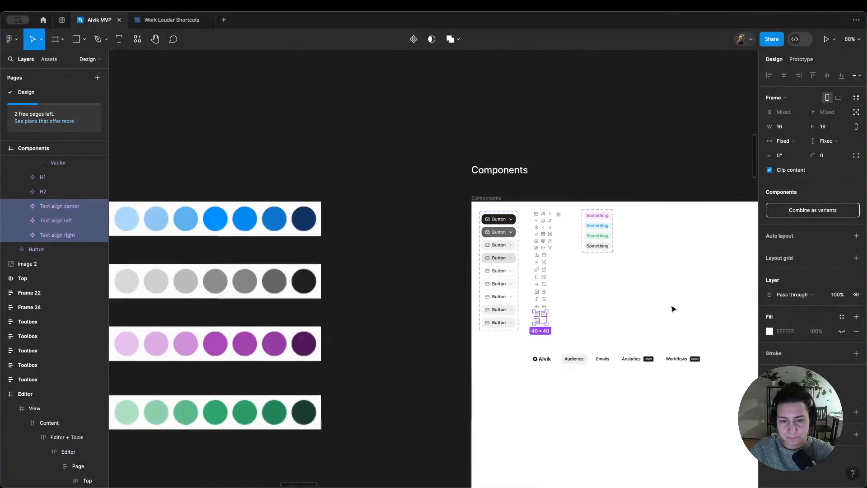
pyautogui.click(664, 308)
pyautogui.scroll(5, 547, 302)
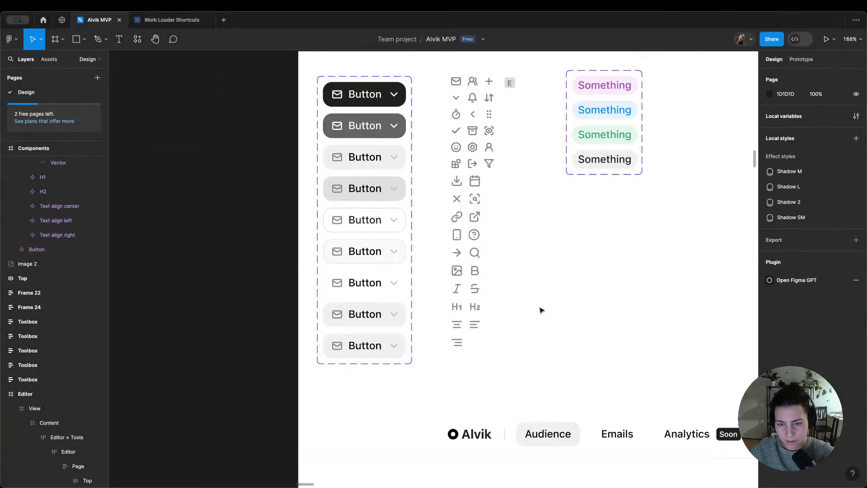
pyautogui.doubleClick(458, 276)
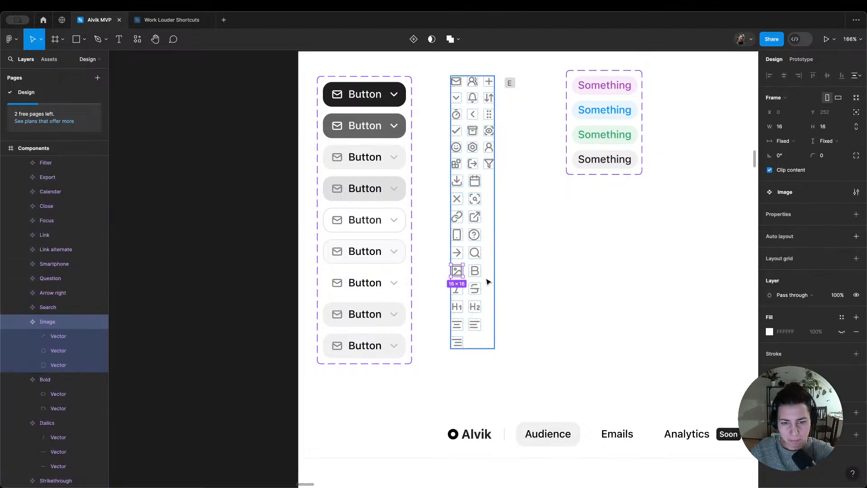
pyautogui.scroll(-5, 501, 292)
pyautogui.hscroll(16, 506, 293)
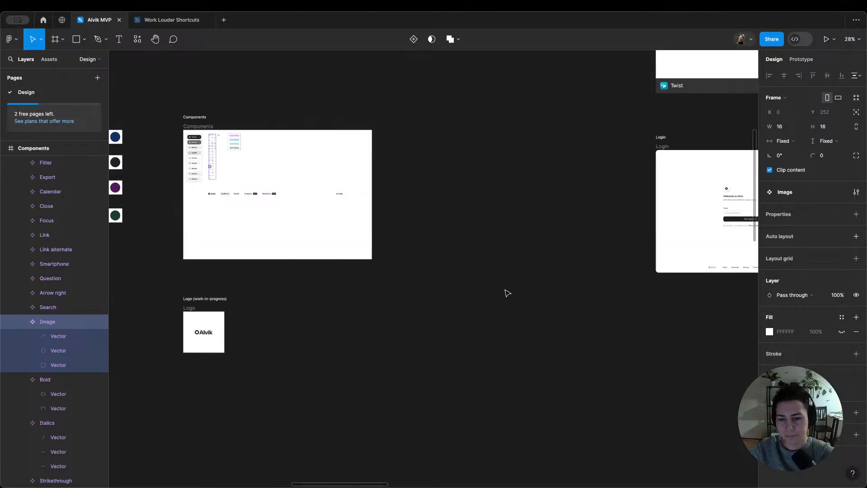
pyautogui.scroll(-5, 507, 293)
pyautogui.scroll(-1, 507, 293)
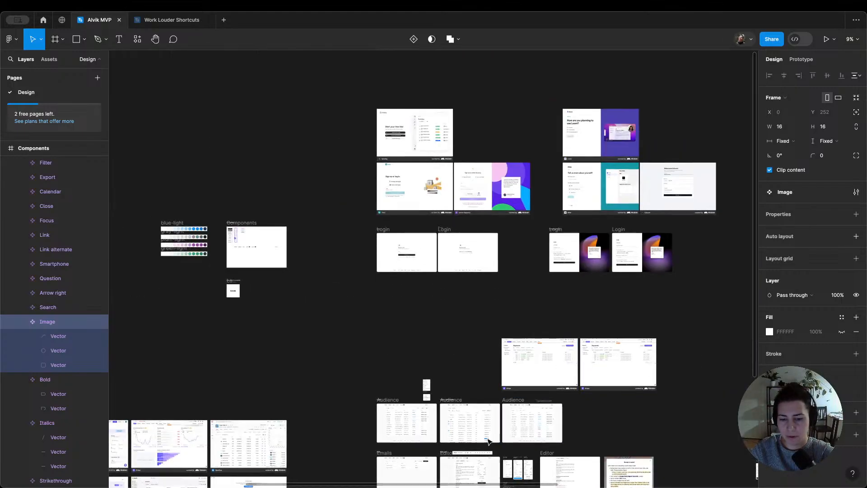
pyautogui.scroll(5, 496, 442)
pyautogui.scroll(5, 457, 289)
pyautogui.scroll(2, 426, 271)
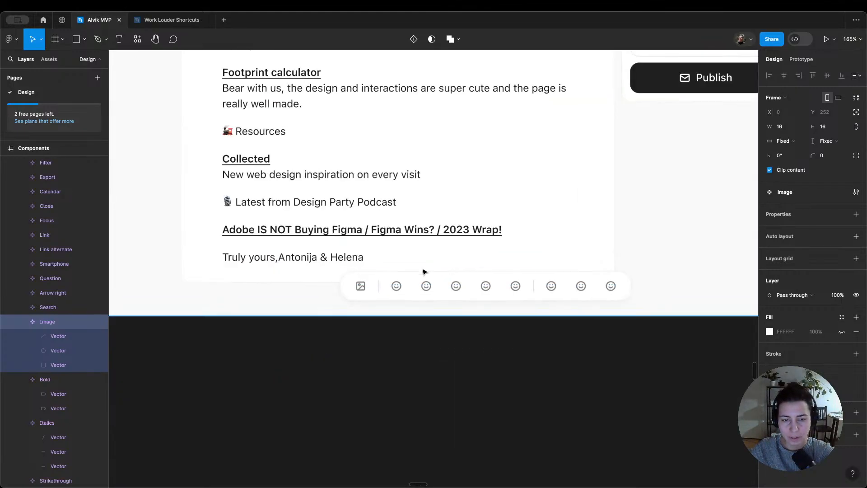
# Step: Try to swap the first smiley button in the editor's toolbar for the Bold component
pyautogui.click(397, 286)
pyautogui.click(396, 285)
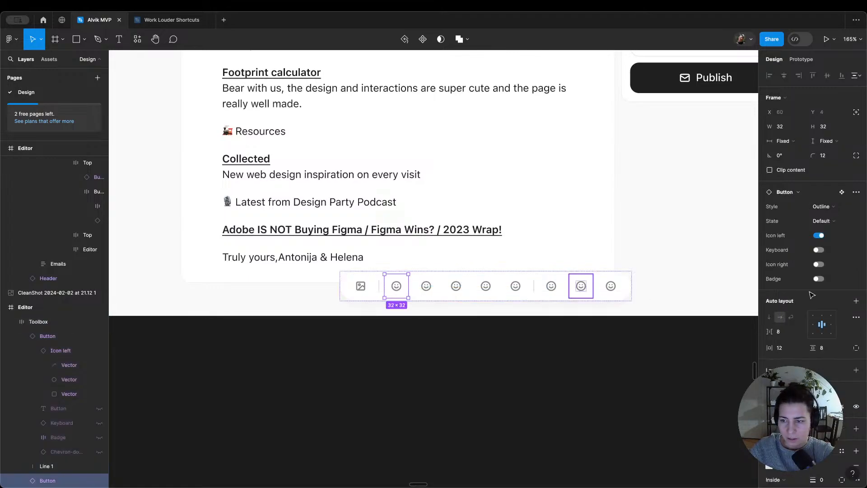
pyautogui.click(801, 193)
pyautogui.write('bold')
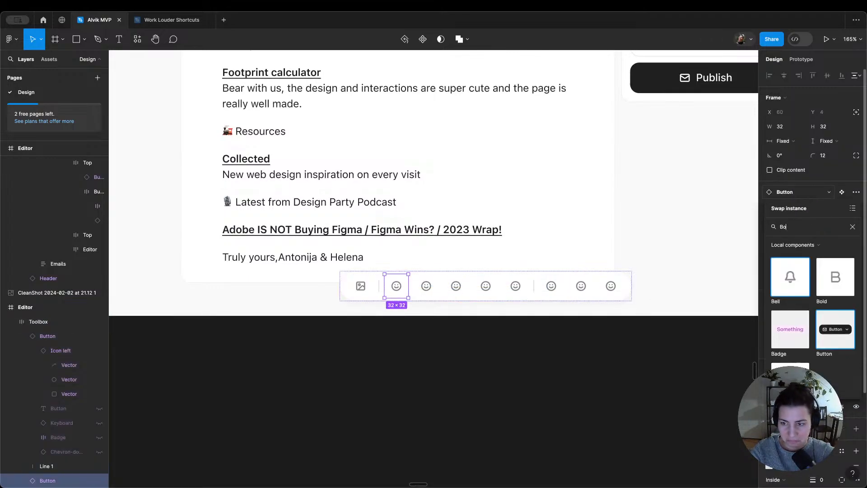
pyautogui.press('Return')
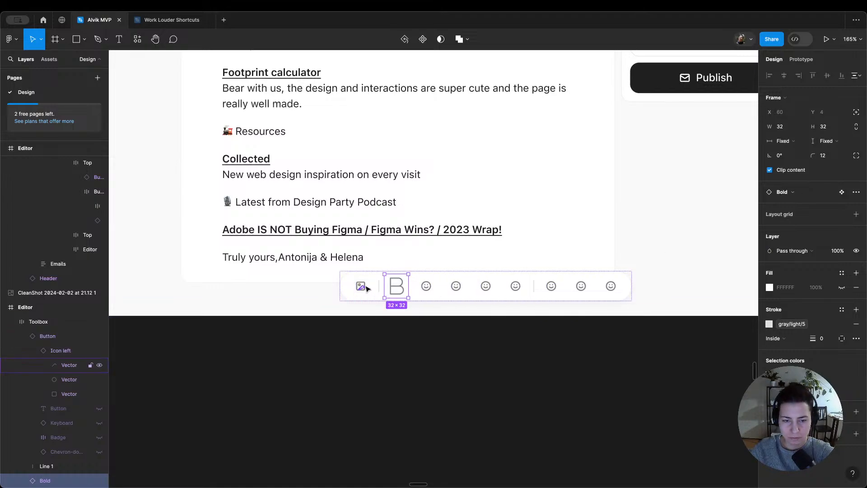
pyautogui.hotkey('ctrl', 'z')
# Step: Swap the nested icon inside the toolbar's first smiley button for the Bold icon
pyautogui.doubleClick(397, 286)
pyautogui.click(801, 179)
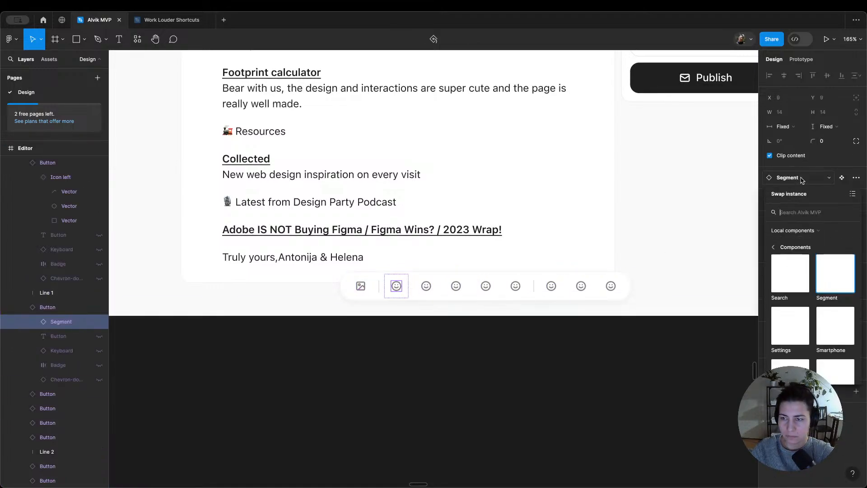
pyautogui.write('Bold')
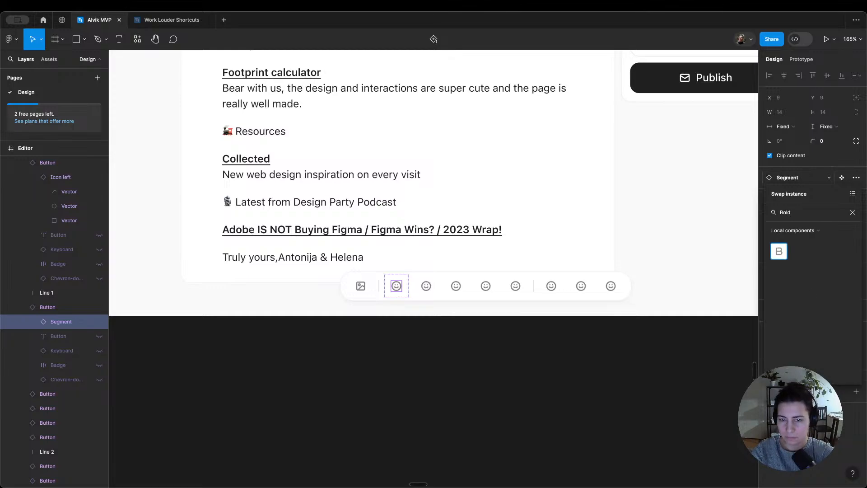
pyautogui.click(779, 251)
# Step: Swap the nested icons of the first two smiley buttons after Bold for the Italic and Strikethrough components
pyautogui.doubleClick(426, 285)
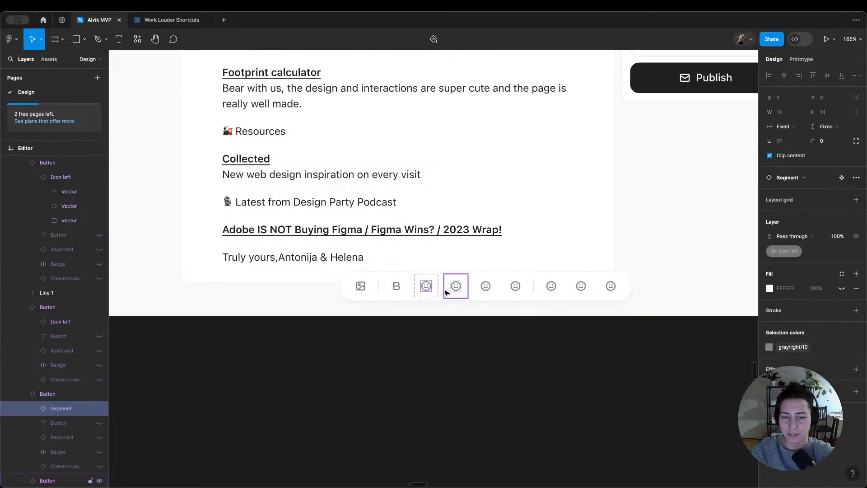
pyautogui.click(800, 182)
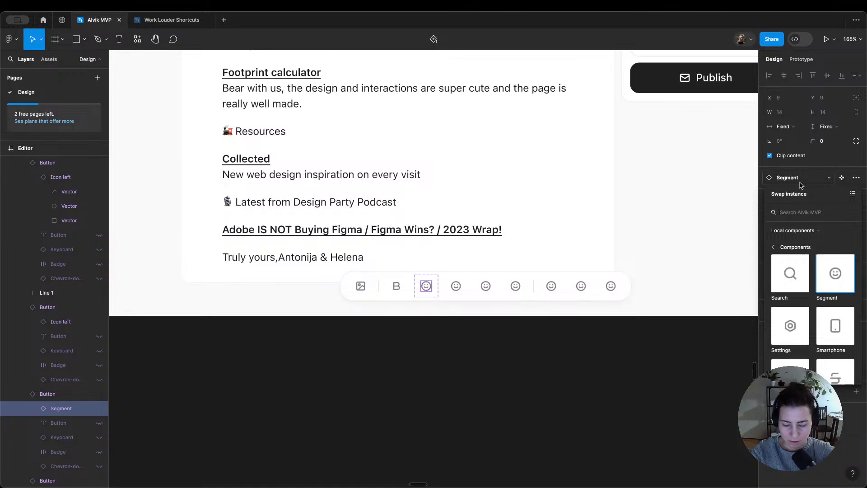
pyautogui.write('Text')
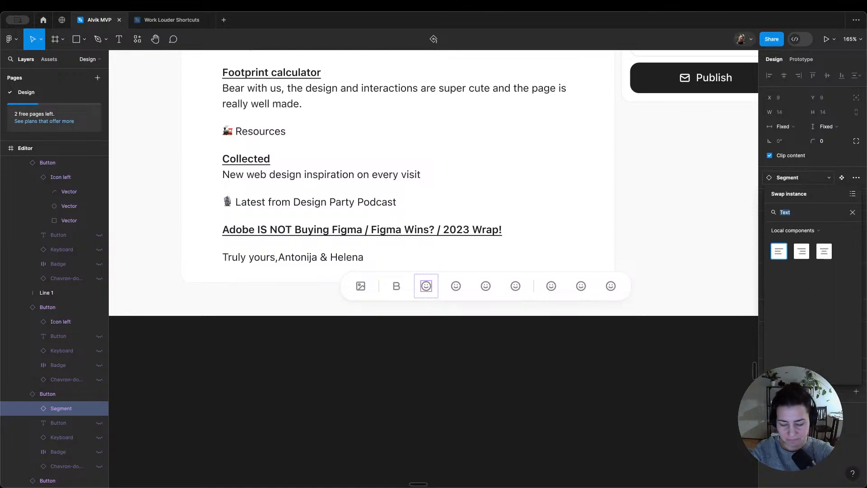
pyautogui.write('Ita')
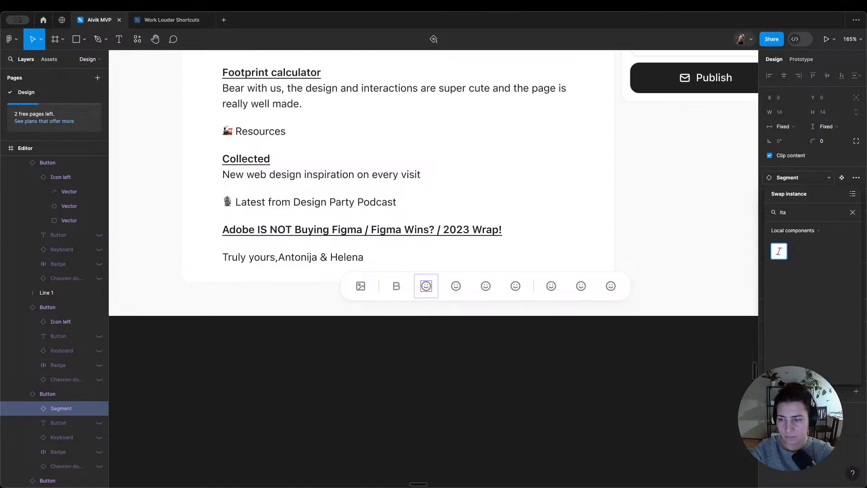
pyautogui.click(779, 251)
pyautogui.doubleClick(456, 286)
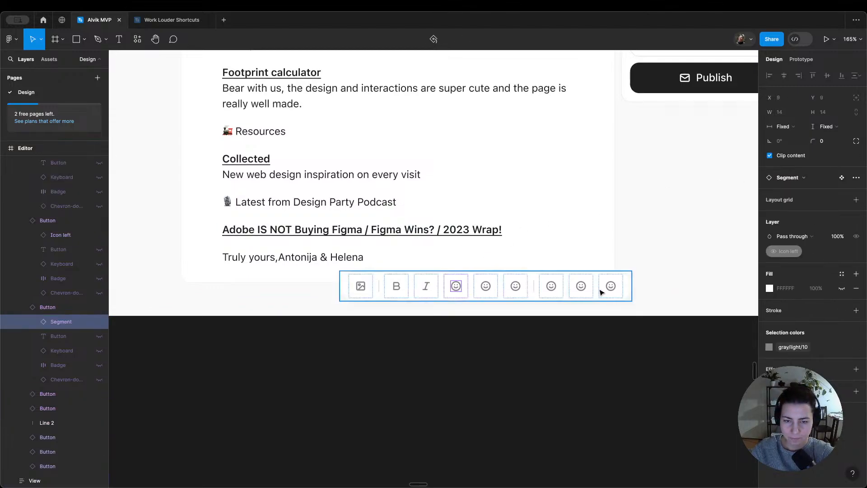
pyautogui.click(806, 178)
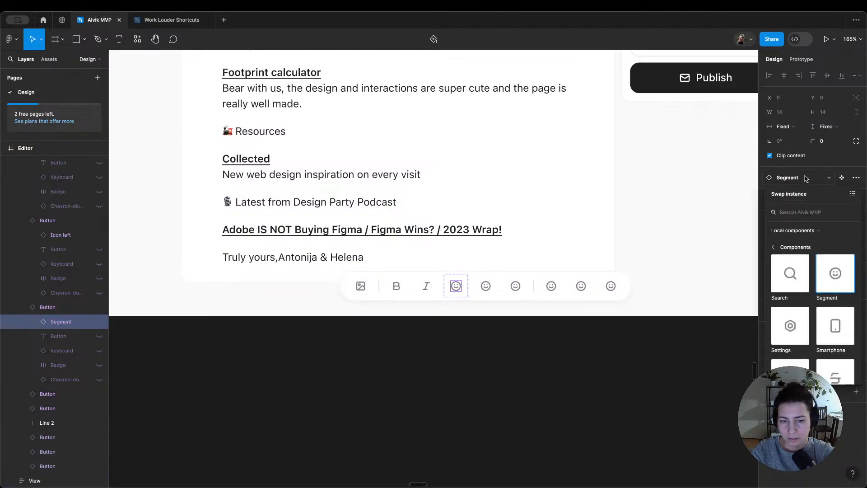
pyautogui.write('Str')
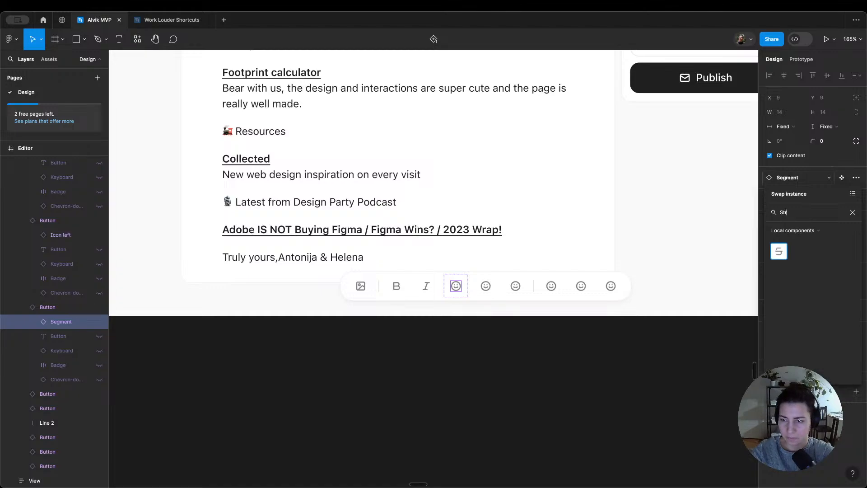
pyautogui.click(779, 251)
# Step: Swap the nested icons of the two smiley buttons after Strikethrough for the H1 and H2 components
pyautogui.doubleClick(485, 286)
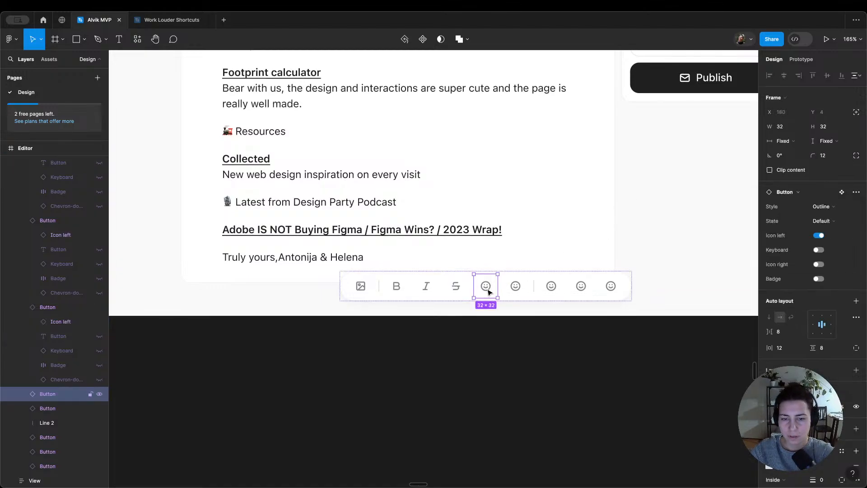
pyautogui.click(806, 178)
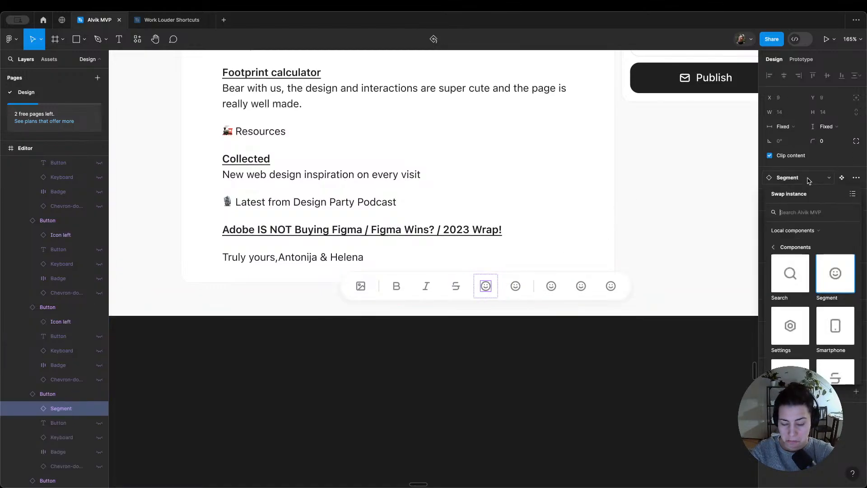
pyautogui.write('H')
pyautogui.press('Return')
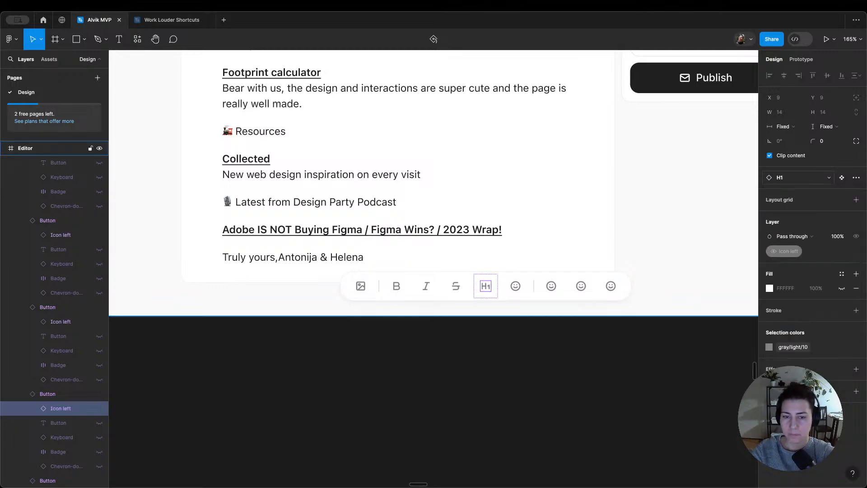
pyautogui.doubleClick(516, 286)
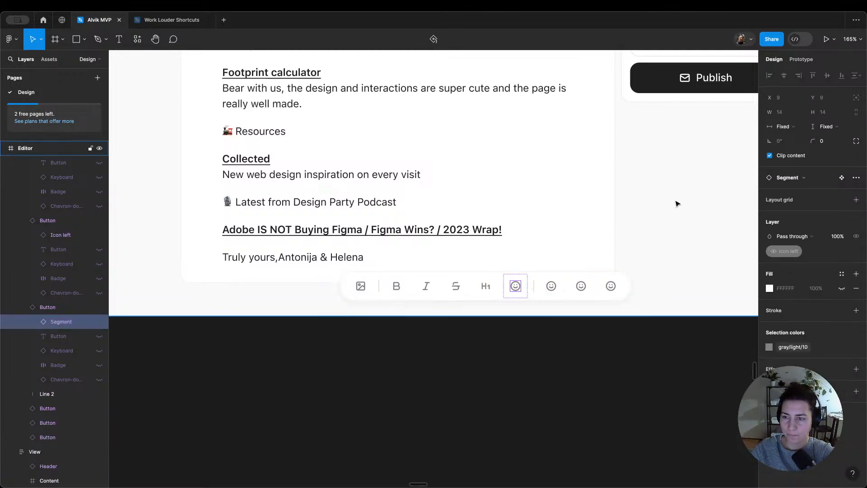
pyautogui.click(800, 181)
pyautogui.write('H2')
pyautogui.press('Return')
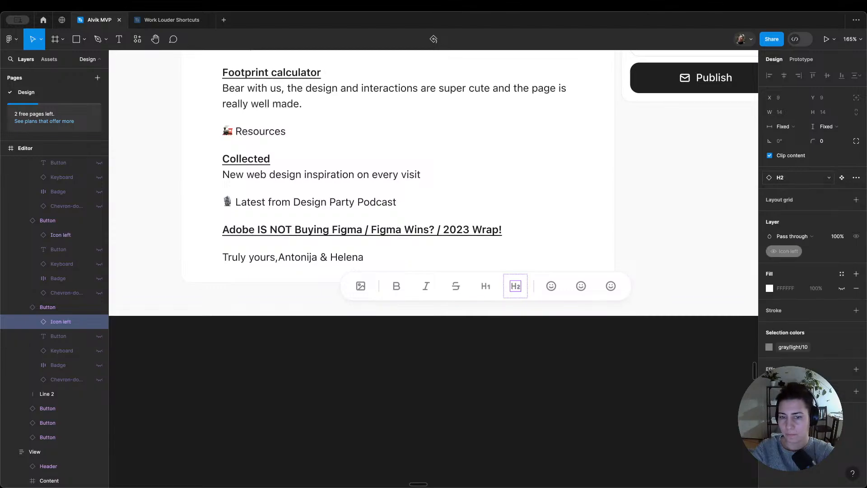
# Step: Duplicate the divider line beside the Bold button and place the copy between the Strikethrough and H1 buttons
pyautogui.click(380, 290)
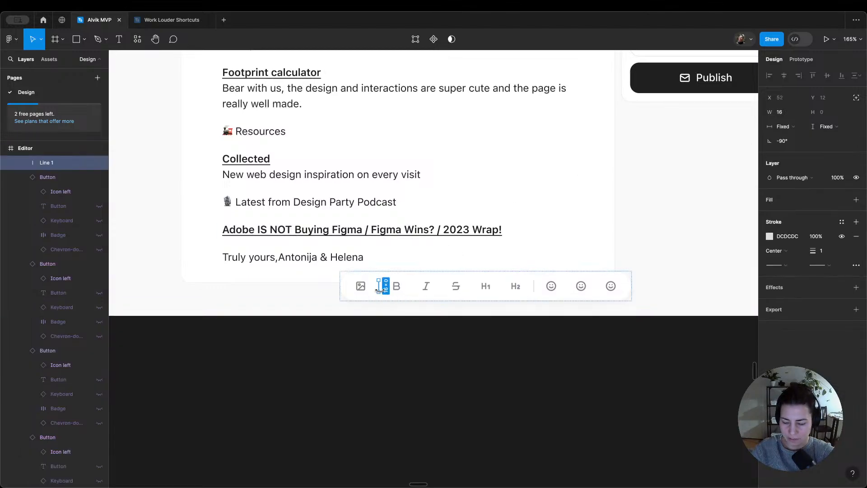
pyautogui.press('super+d')
pyautogui.press('Right')
pyautogui.press('Right')
pyautogui.press('Right')
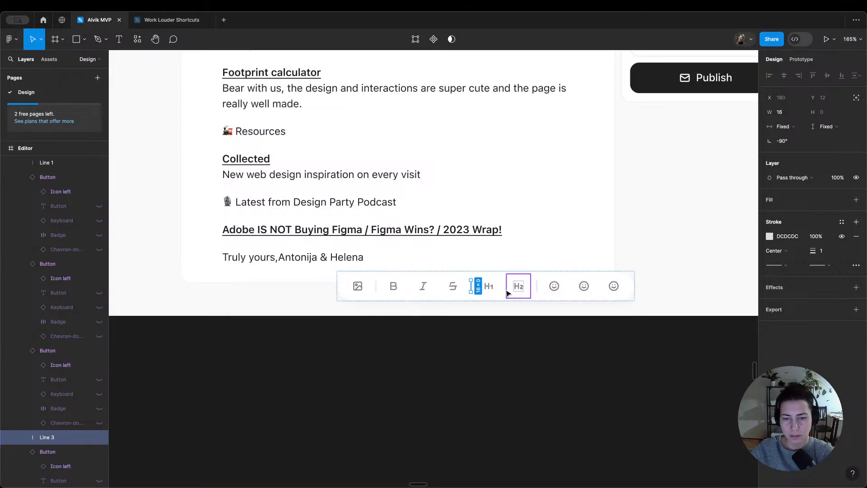
# Step: Swap the nested icon of the first smiley button after the last divider for Text align left
pyautogui.click(554, 292)
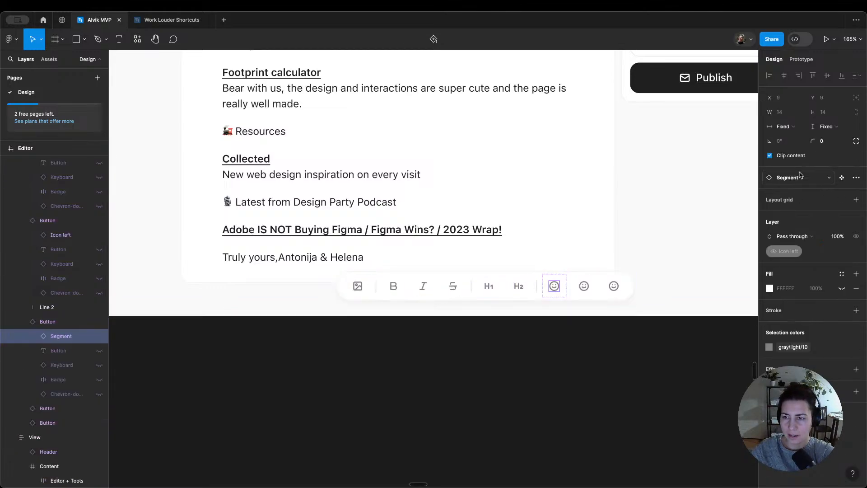
pyautogui.click(801, 177)
pyautogui.write('text')
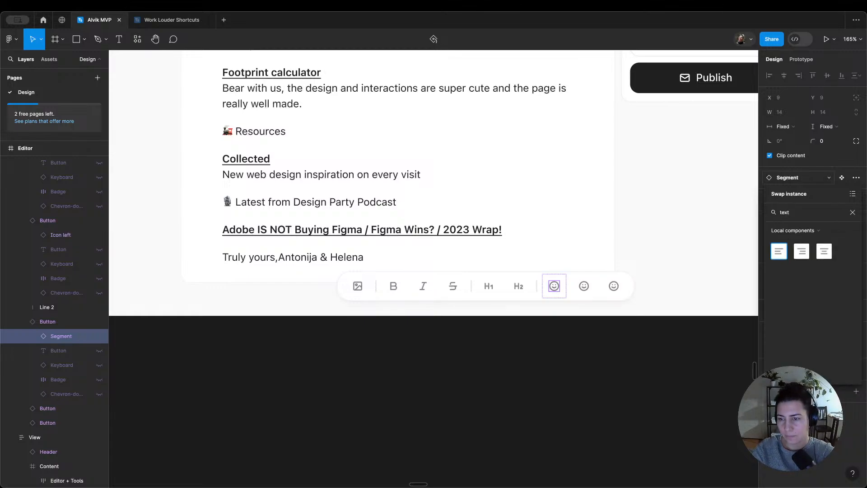
pyautogui.click(778, 251)
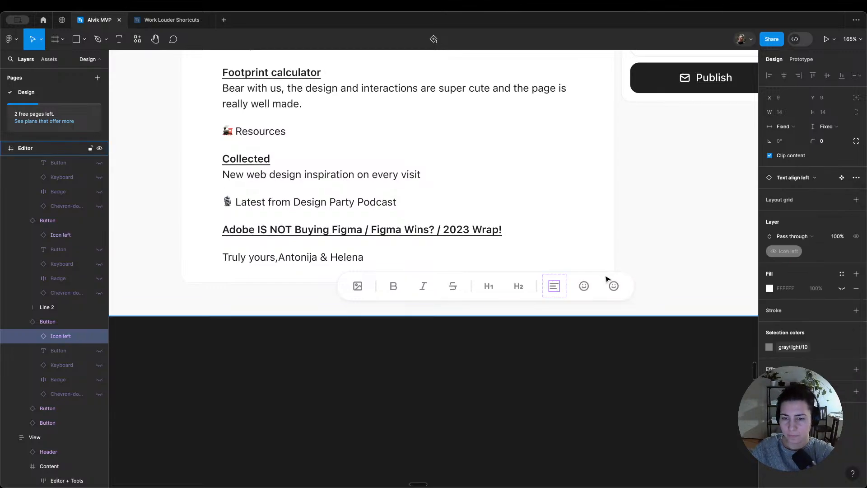
# Step: Swap the middle alignment button's nested smiley for Text align right and move that button to the toolbar's end
pyautogui.click(584, 286)
pyautogui.click(801, 177)
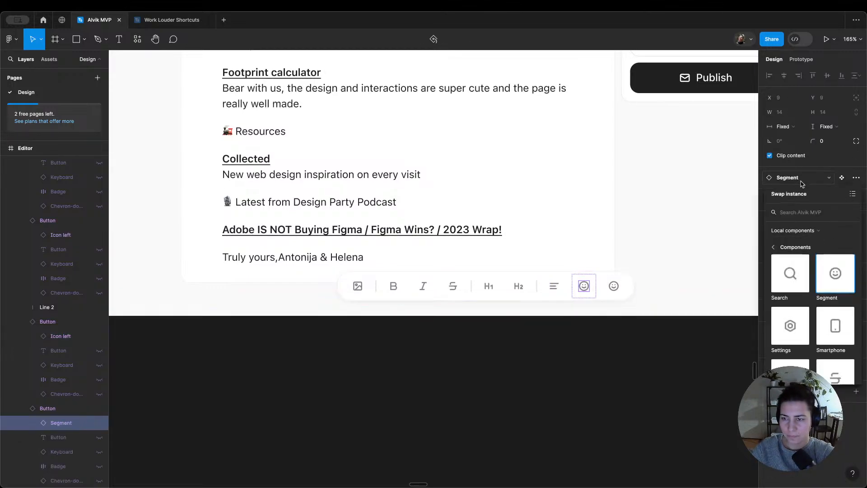
pyautogui.write('text')
pyautogui.press('Right')
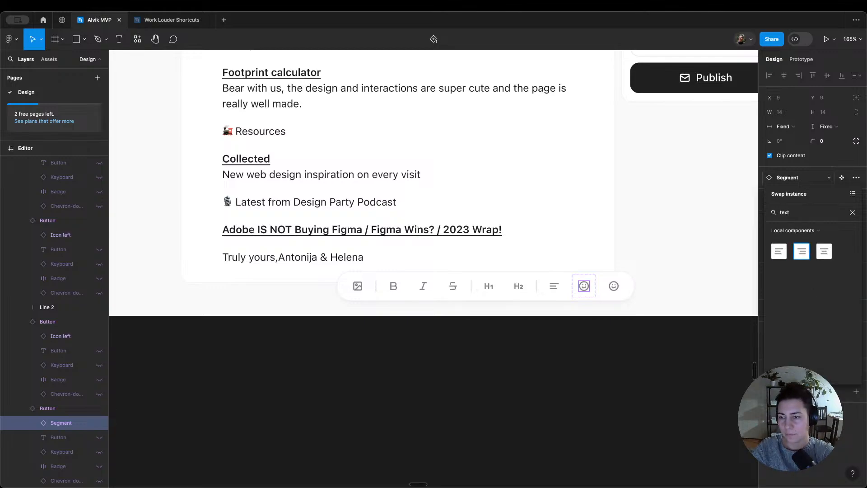
pyautogui.press('Return')
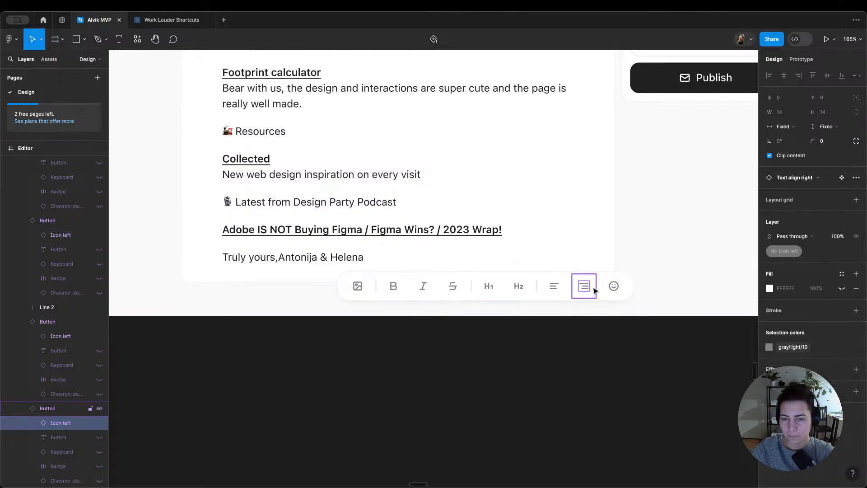
pyautogui.press('Escape')
pyautogui.press('Right')
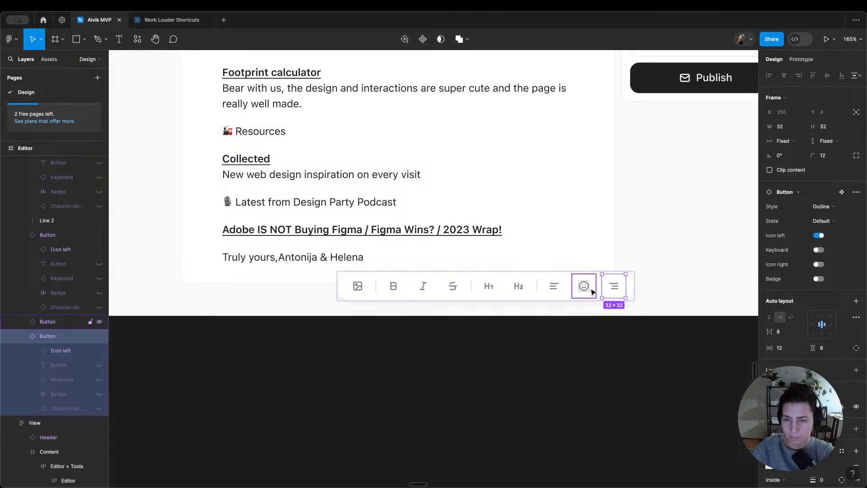
# Step: Swap the remaining smiley icon between the left and right alignment buttons for the centered text alignment component
pyautogui.doubleClick(584, 287)
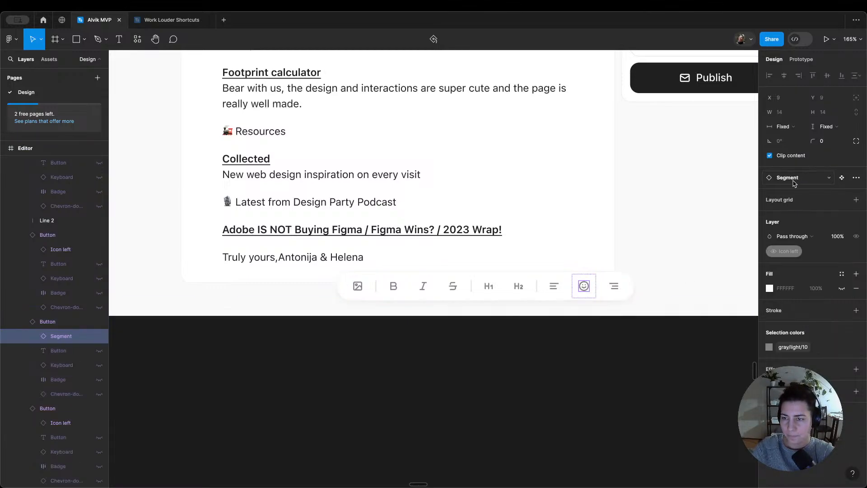
pyautogui.click(794, 178)
pyautogui.write('text')
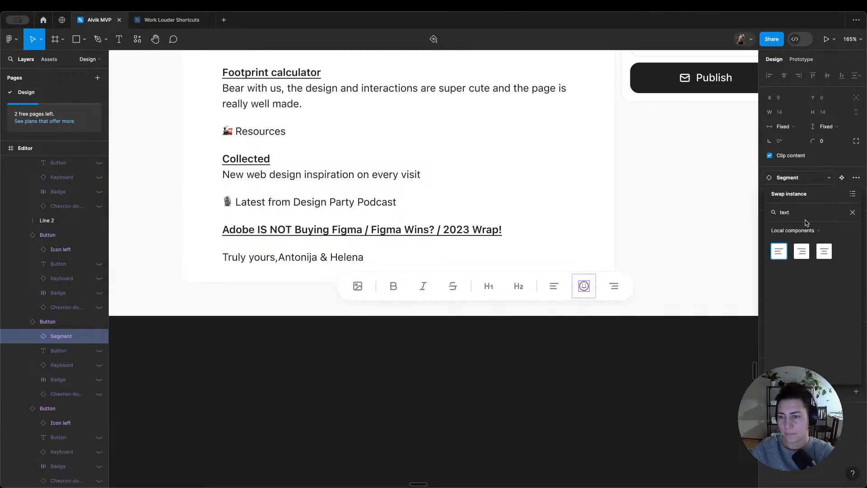
pyautogui.click(825, 256)
pyautogui.click(594, 365)
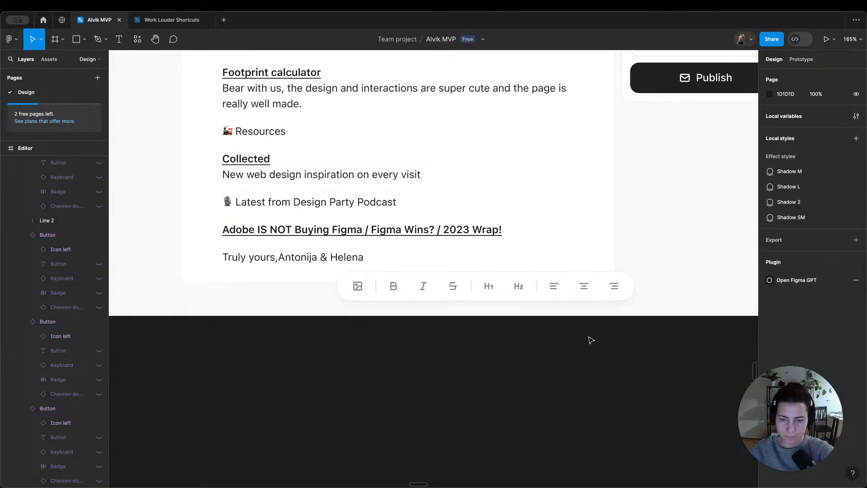
# Step: Examine the editor's formatting toolbar against the reference Write/Preview toolbar placed above the Editor frame
pyautogui.keyDown('ctrl'); pyautogui.scroll(-2, 561, 246); pyautogui.keyUp('ctrl')
pyautogui.scroll(3, 563, 249)
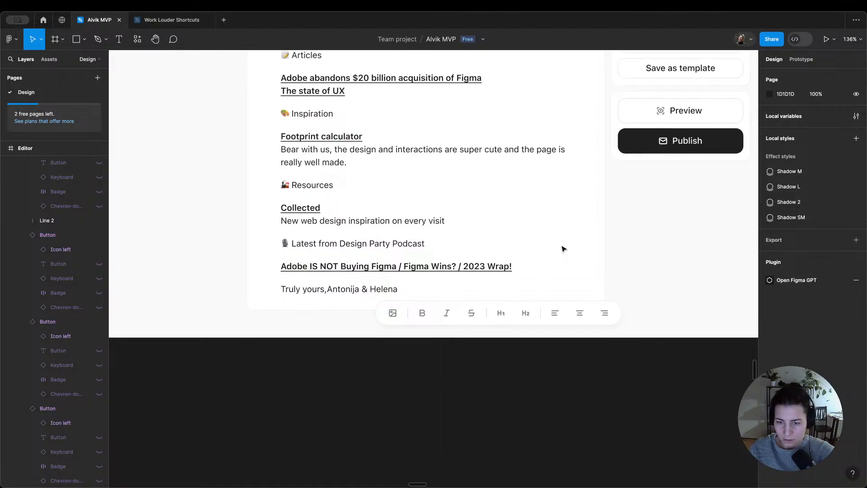
pyautogui.scroll(3, 562, 249)
pyautogui.keyDown('ctrl'); pyautogui.scroll(-2, 562, 249); pyautogui.keyUp('ctrl')
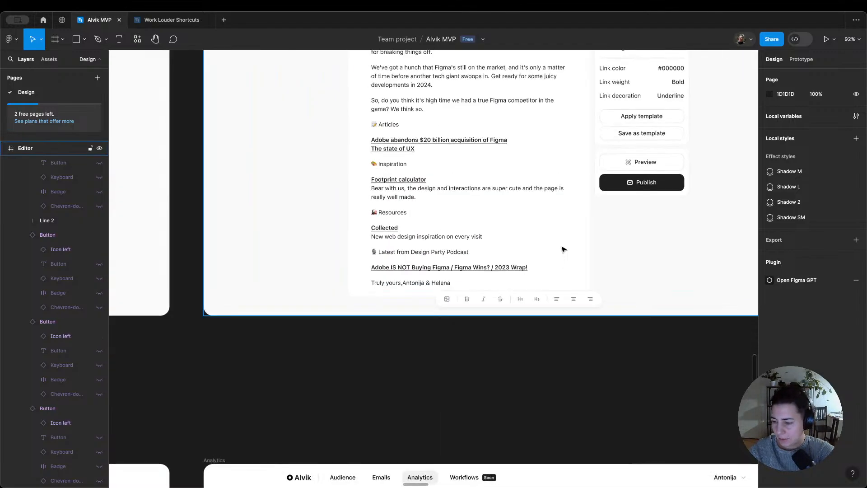
pyautogui.scroll(10, 563, 249)
pyautogui.hscroll(2, 563, 248)
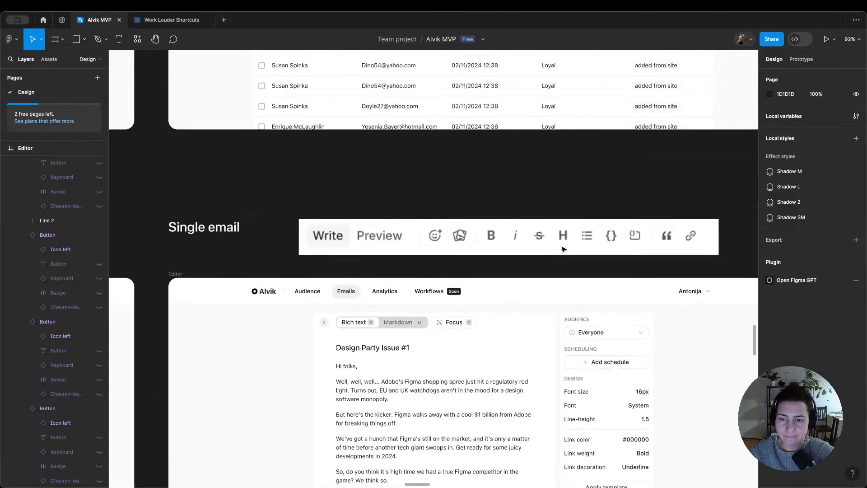
pyautogui.keyDown('ctrl'); pyautogui.scroll(-1, 589, 241); pyautogui.keyUp('ctrl')
pyautogui.scroll(-4, 589, 240)
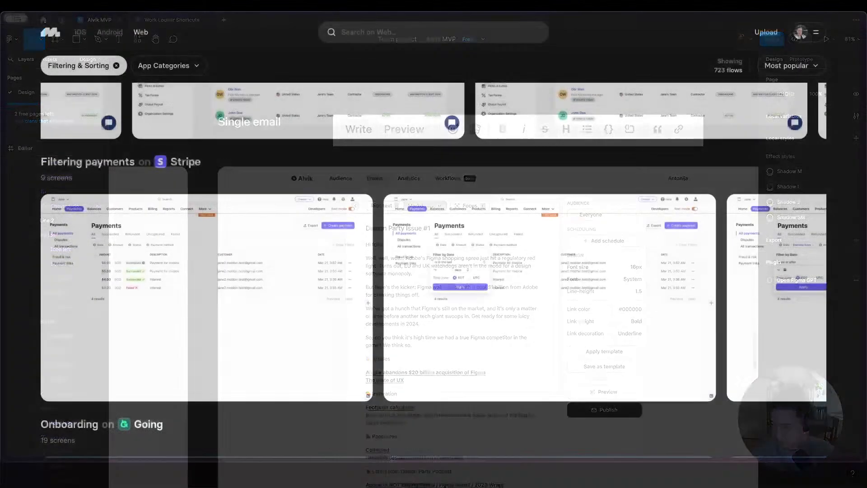
# Step: Switch to the Lucide site in the browser, search for "list", and copy the list icon's SVG
pyautogui.scroll(-1, 575, 269)
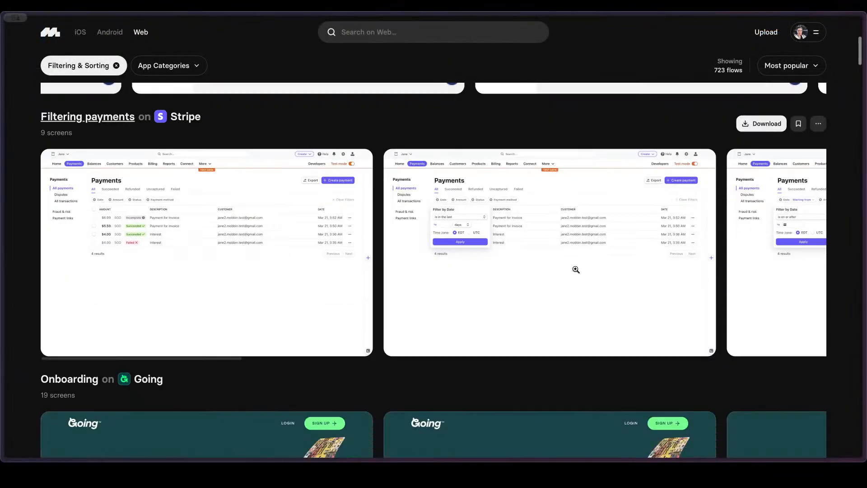
pyautogui.hscroll(1, 289, 209)
pyautogui.rightClick(289, 207)
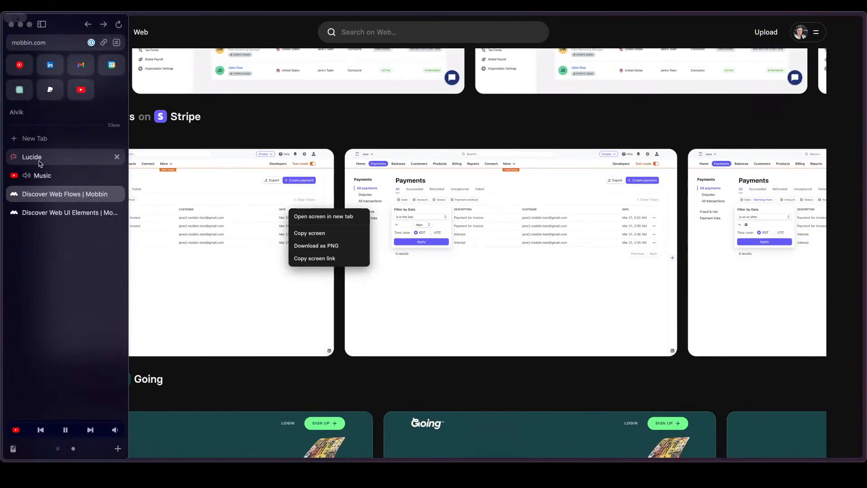
pyautogui.click(41, 155)
pyautogui.click(368, 69)
pyautogui.hotkey('ctrl', 'a')
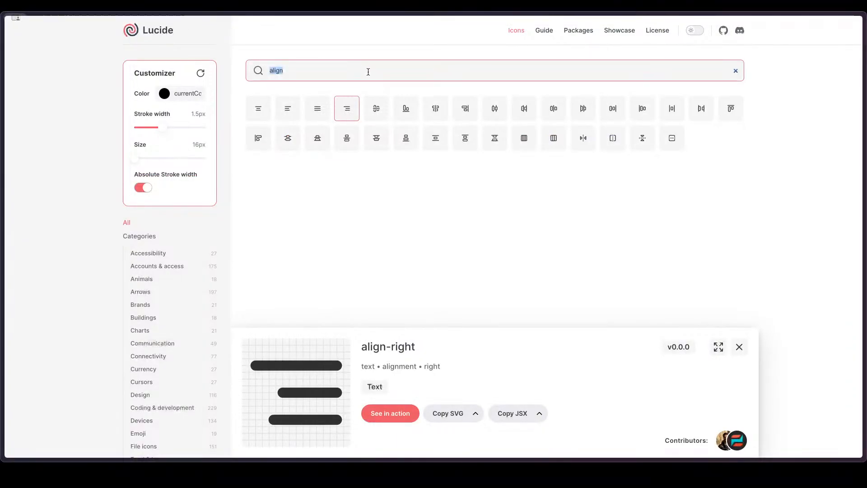
pyautogui.write('list')
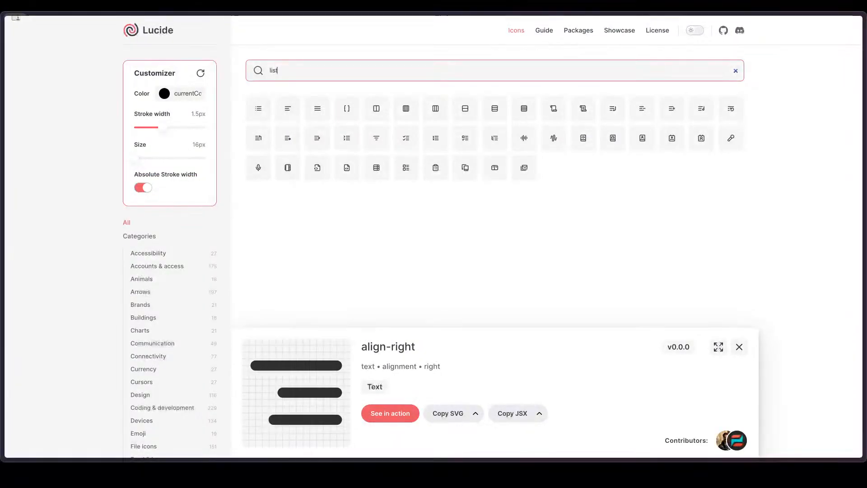
pyautogui.click(258, 108)
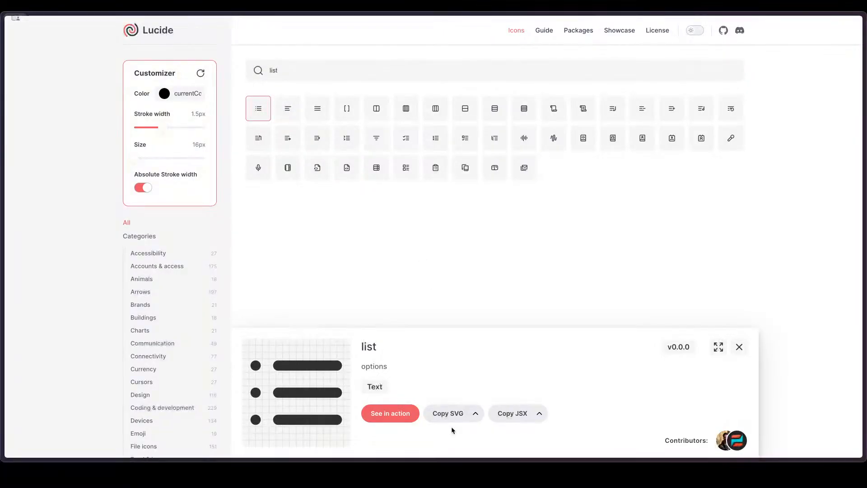
pyautogui.click(447, 414)
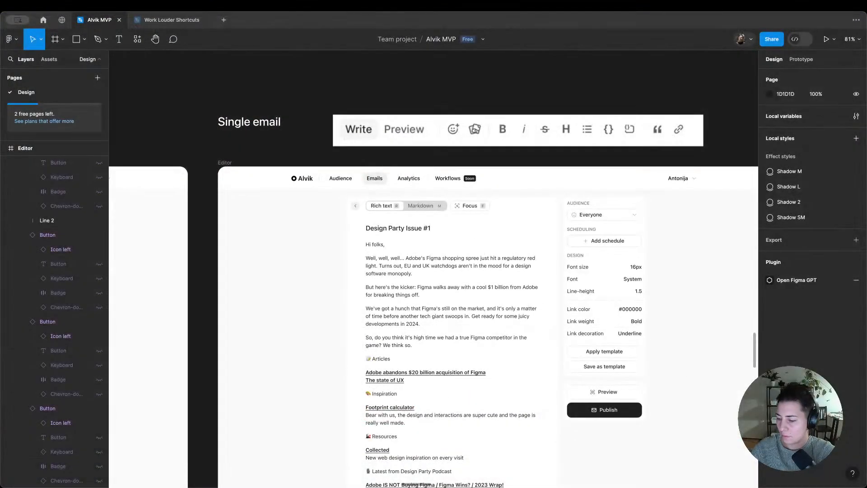
# Step: Paste the copied list icon into the Icons frame on the Components board and name it List
pyautogui.scroll(-6, 402, 259)
pyautogui.hscroll(-18, 405, 260)
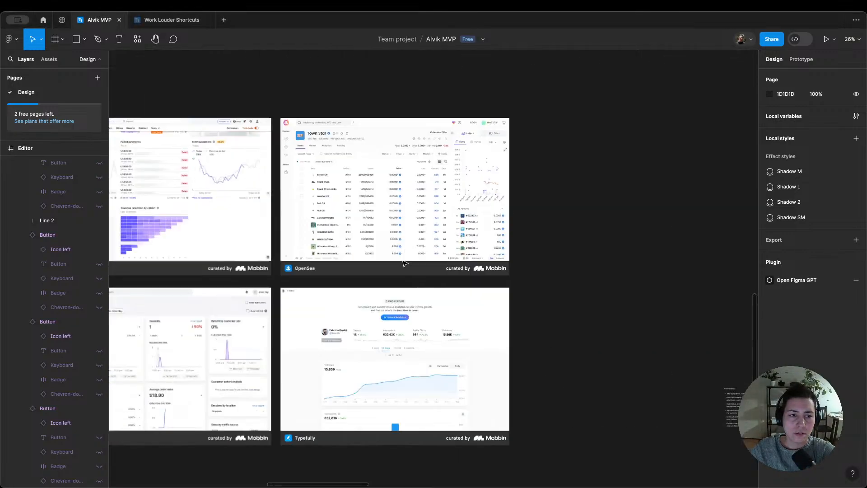
pyautogui.hscroll(-10, 406, 261)
pyautogui.scroll(-5, 407, 259)
pyautogui.scroll(5, 524, 228)
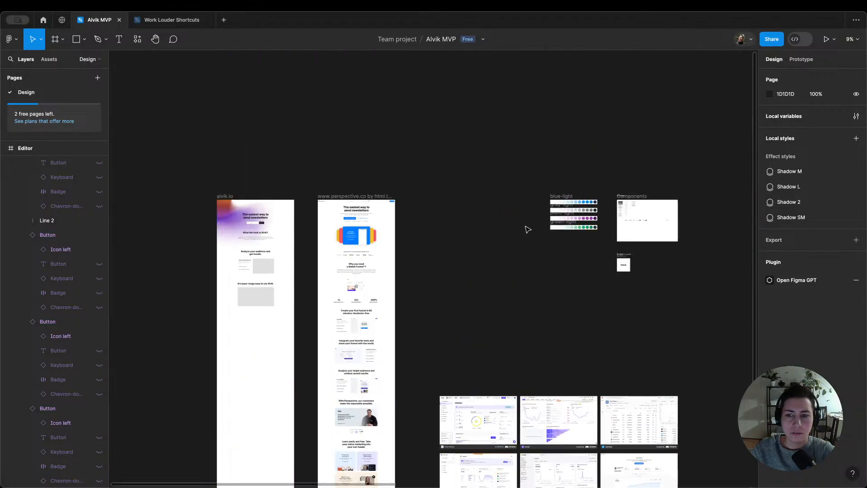
pyautogui.hscroll(7, 438, 211)
pyautogui.scroll(12, 344, 220)
pyautogui.click(345, 163)
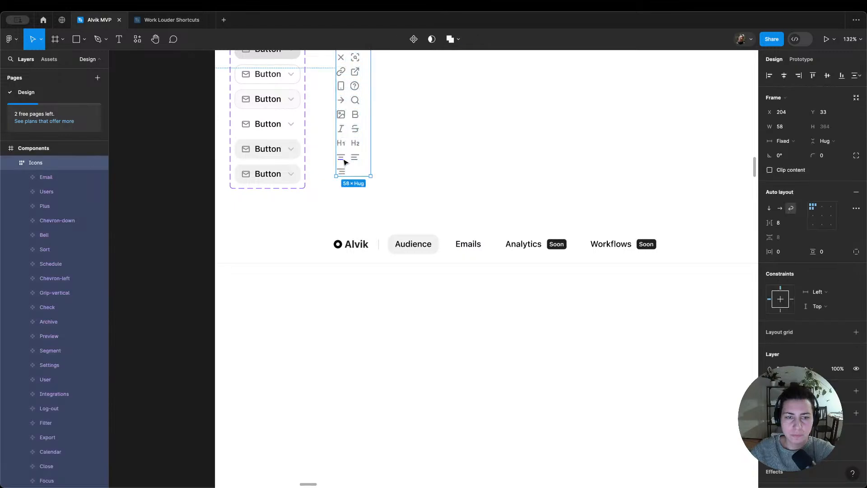
pyautogui.hotkey('ctrl', 'v')
pyautogui.scroll(3, 346, 163)
pyautogui.doubleClick(54, 322)
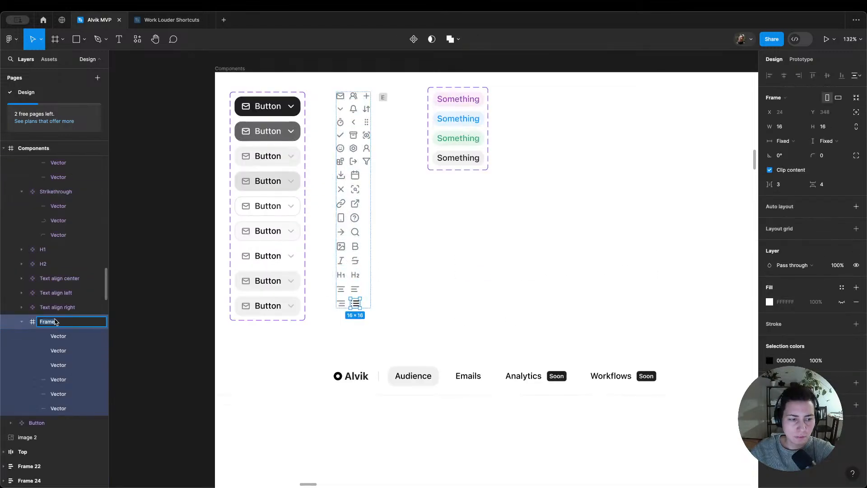
pyautogui.write('List')
pyautogui.press('Return')
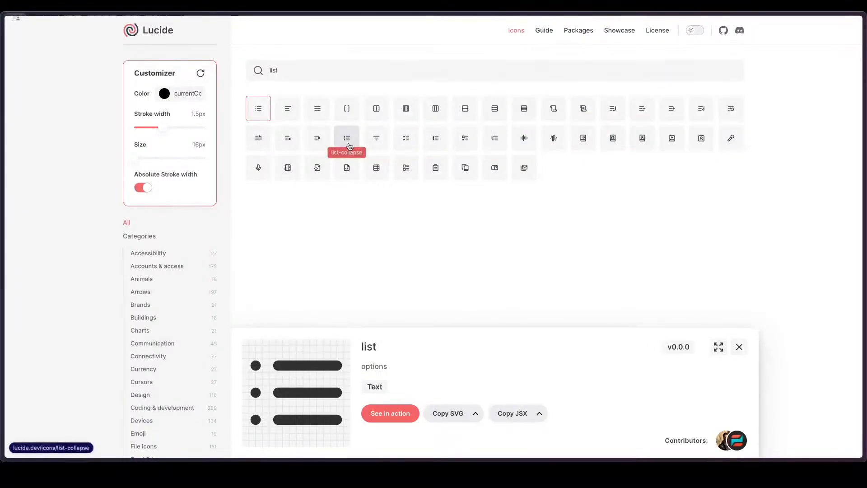
# Step: Switch to the Lucide site in the browser and search for a bullet icon using "bulet" and "bull"
pyautogui.click(292, 66)
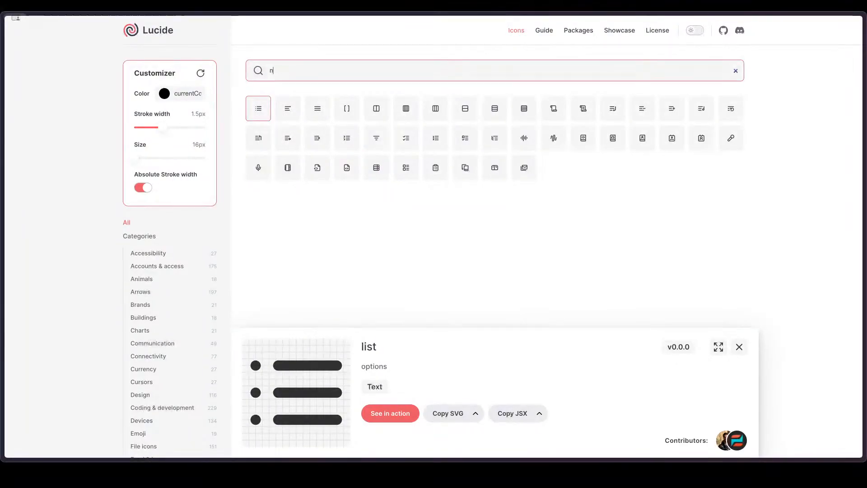
pyautogui.press('BackSpace')
pyautogui.write('bulet')
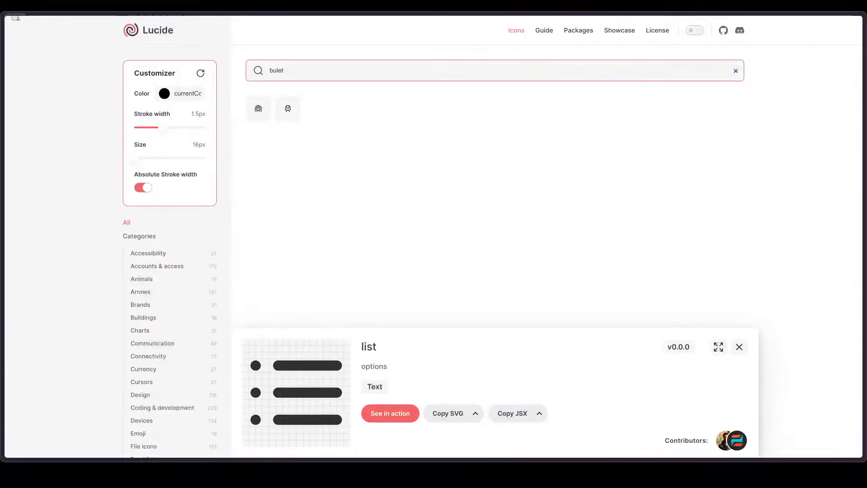
pyautogui.press('BackSpace')
pyautogui.press('BackSpace')
pyautogui.write('l')
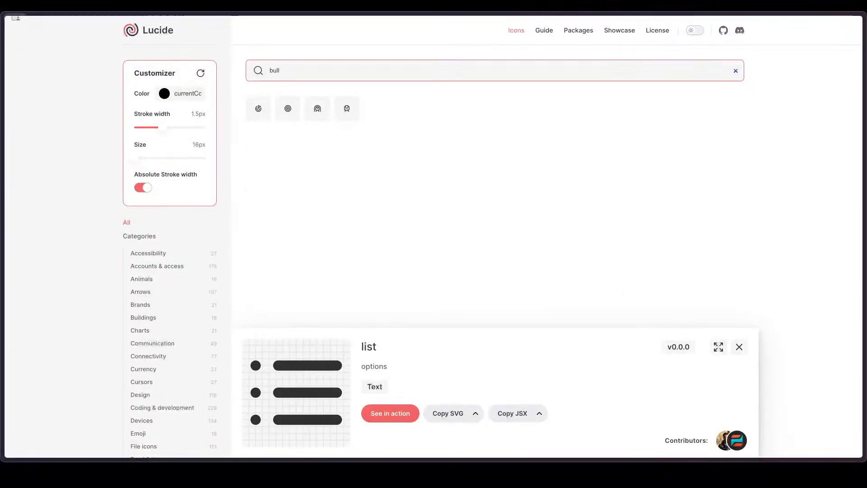
pyautogui.press('BackSpace')
pyautogui.press('BackSpace')
pyautogui.press('BackSpace')
pyautogui.press('BackSpace')
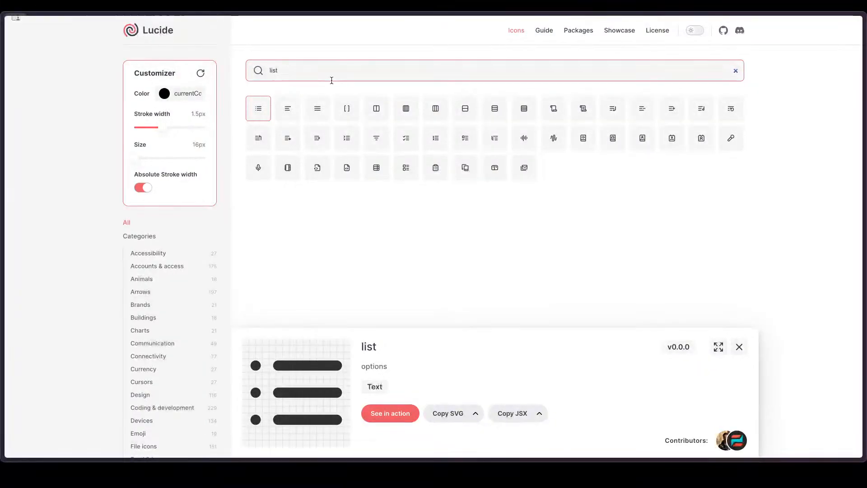
pyautogui.moveTo(2, 184)
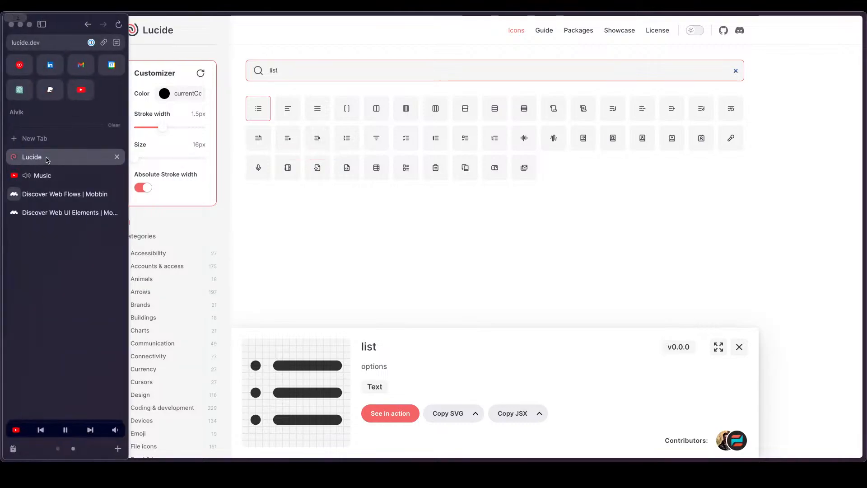
pyautogui.click(57, 174)
pyautogui.moveTo(1, 69)
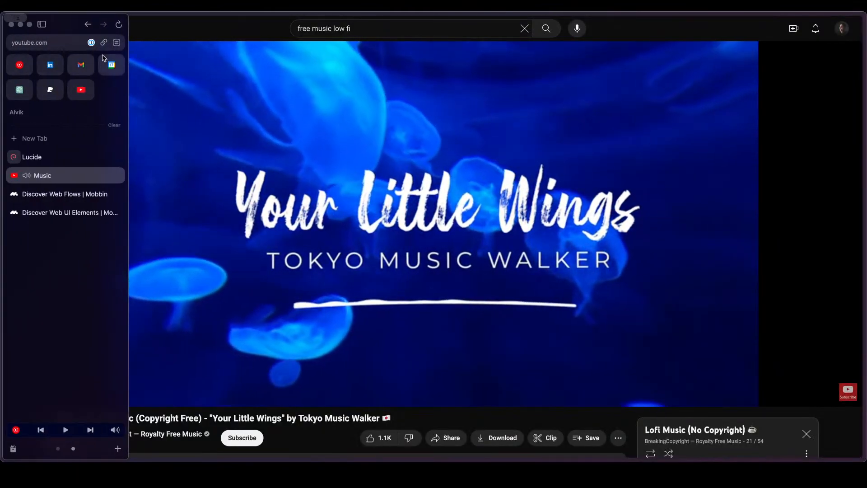
pyautogui.click(54, 153)
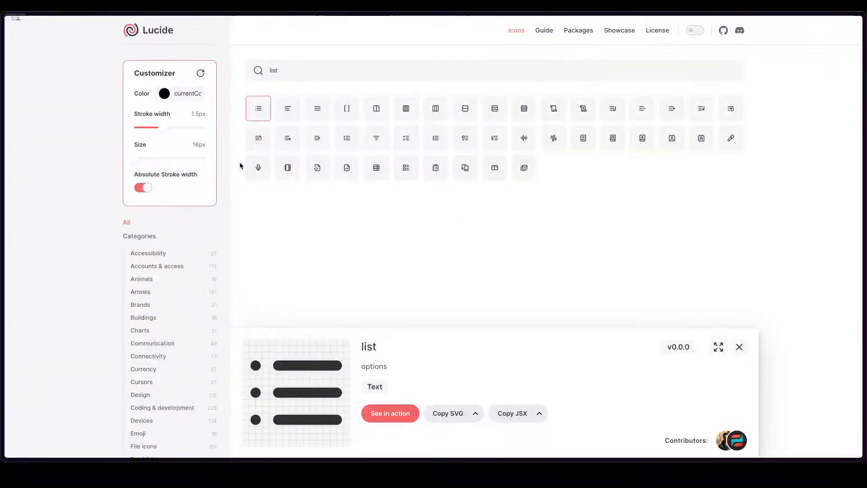
pyautogui.click(405, 256)
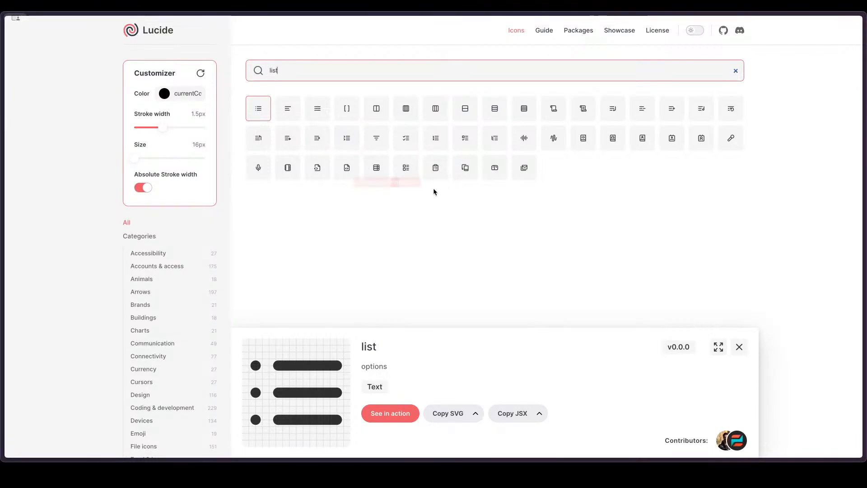
pyautogui.click(454, 210)
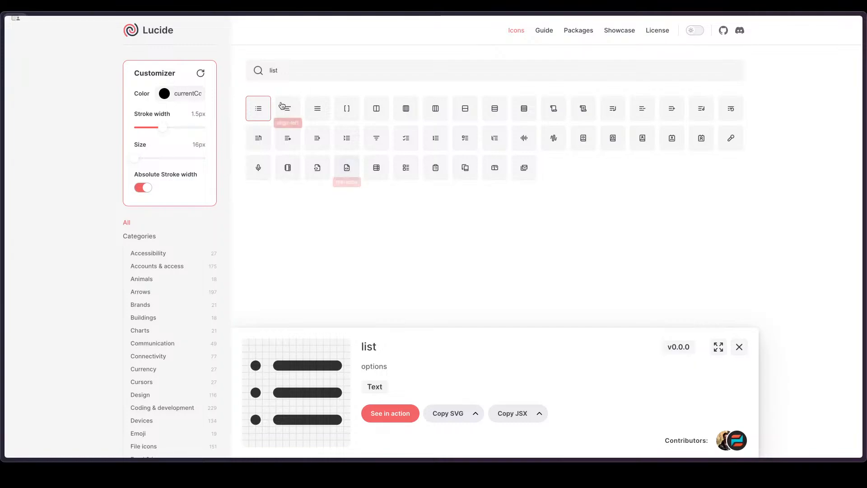
# Step: Find the quote icon on Lucide, copy its SVG, and paste it into the Icons frame in Figma
pyautogui.click(286, 70)
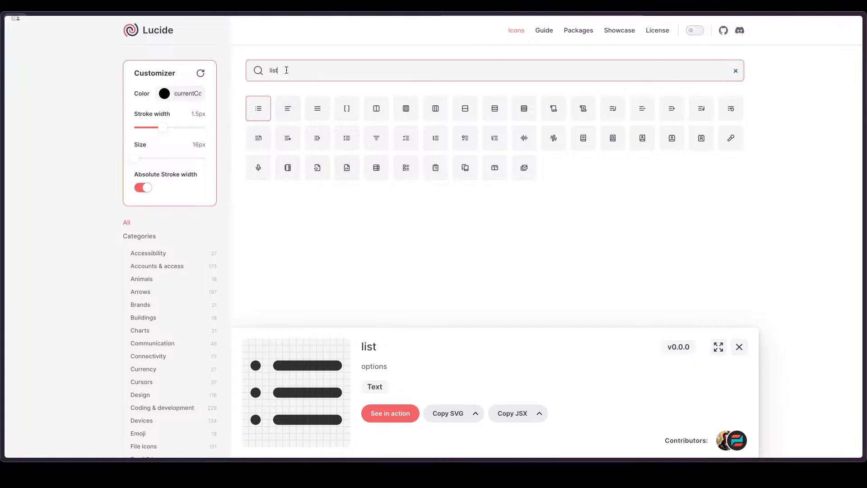
pyautogui.hotkey('ctrl', 'a')
pyautogui.write('quite')
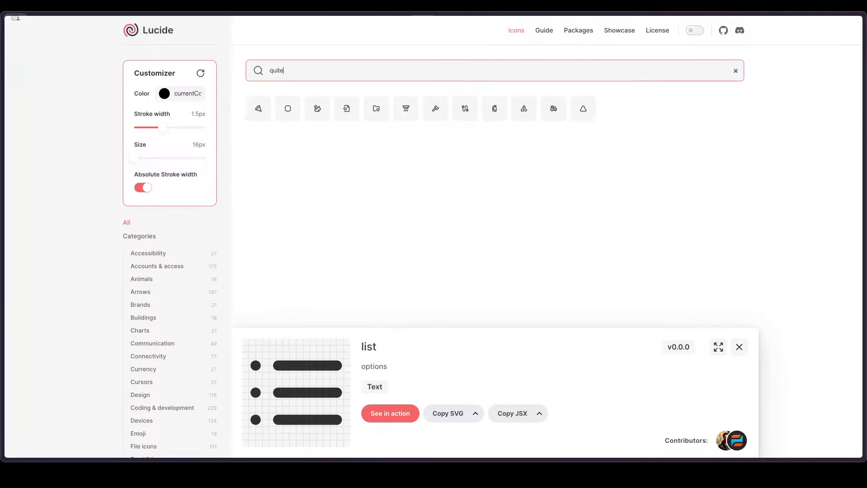
pyautogui.click(259, 108)
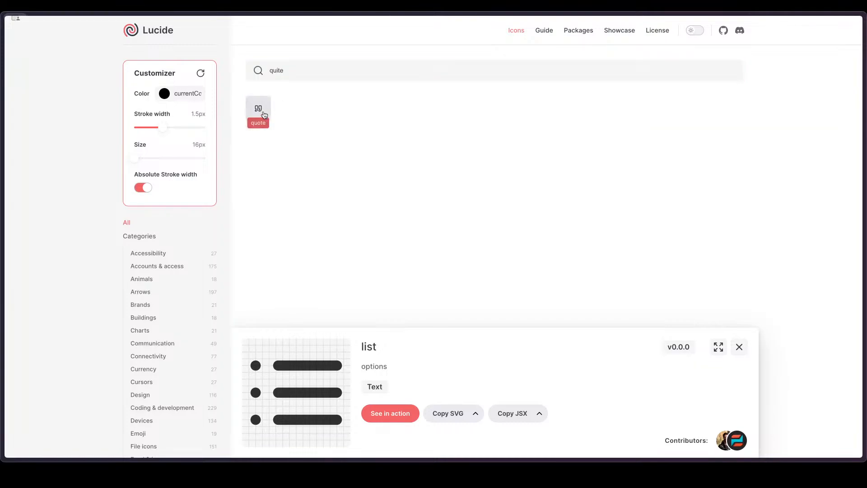
pyautogui.click(452, 413)
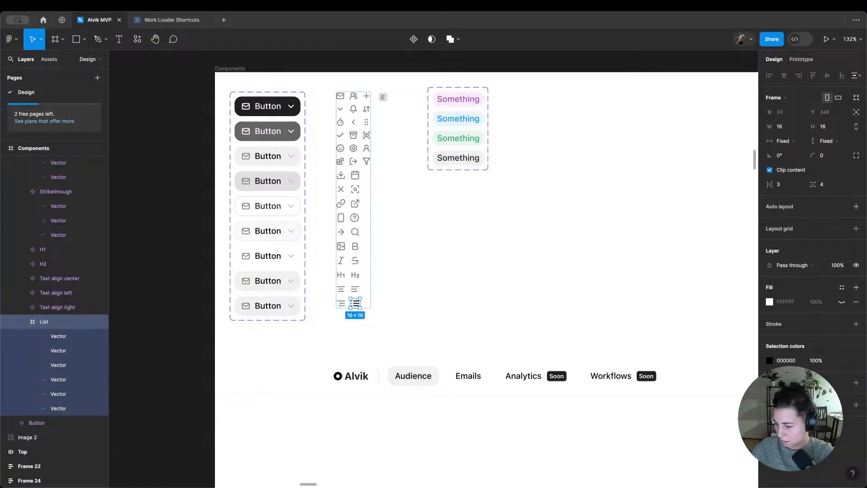
pyautogui.hotkey('ctrl', 'v')
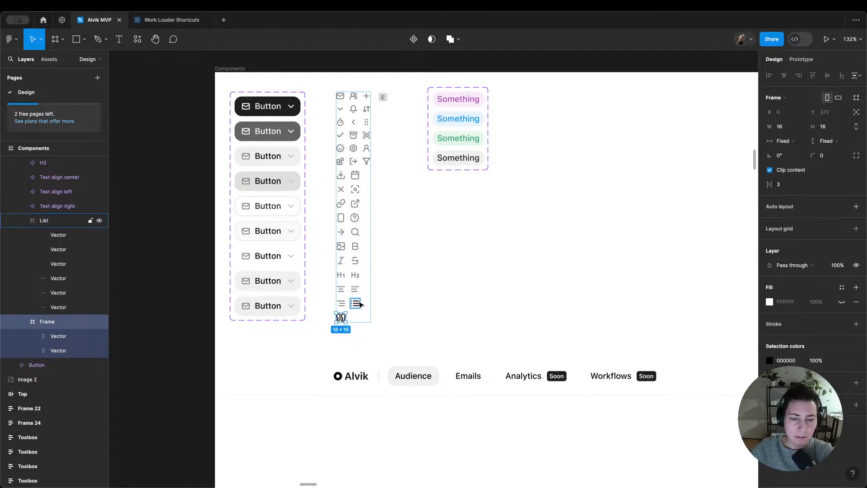
# Step: Rename the List icon frame as Bulleted list
pyautogui.click(356, 304)
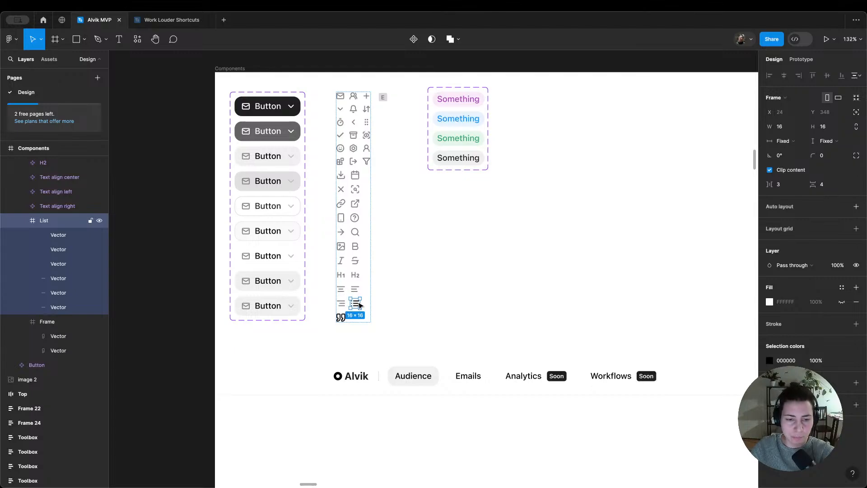
pyautogui.doubleClick(46, 220)
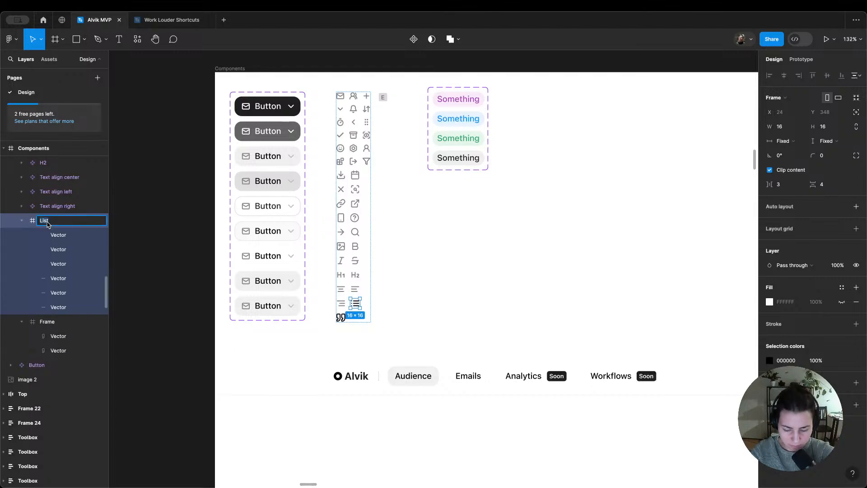
pyautogui.write('Bulleted list')
pyautogui.press('Return')
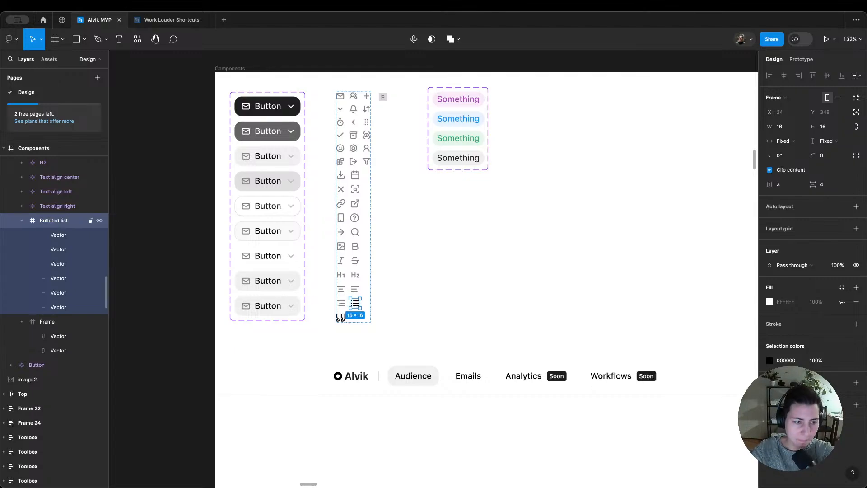
# Step: Rename the pasted quotation-mark icon frame as Quote
pyautogui.doubleClick(49, 321)
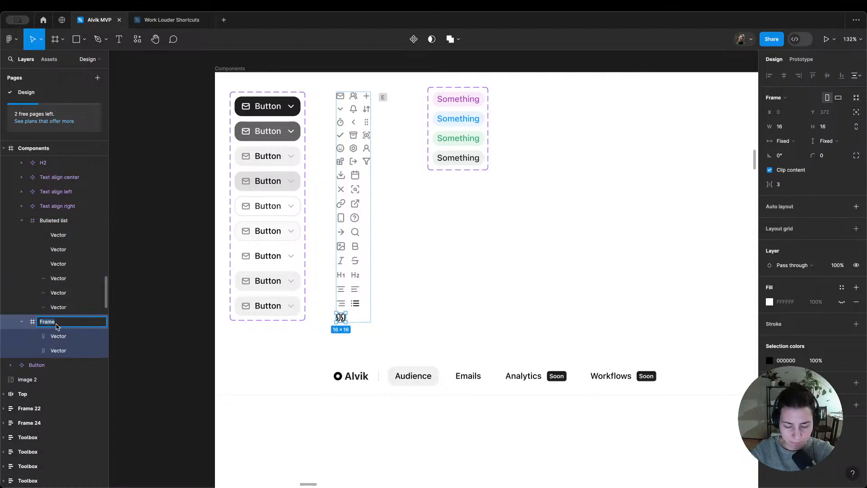
pyautogui.write('Q')
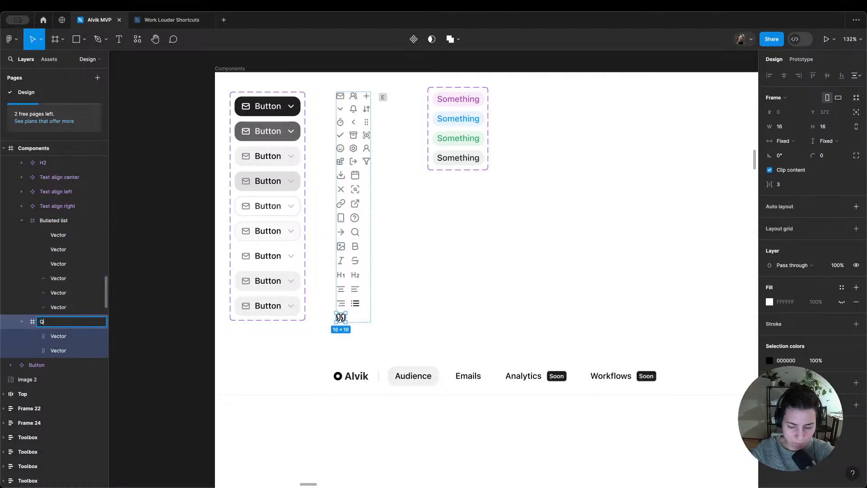
pyautogui.write('uiuo')
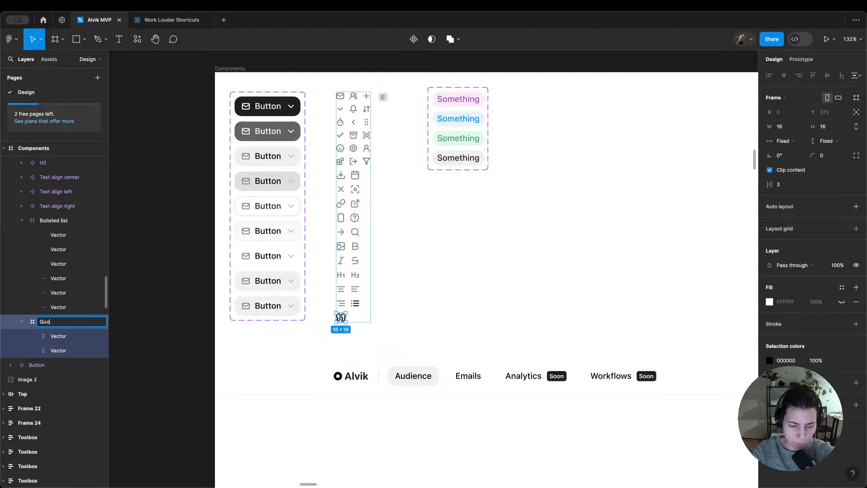
pyautogui.write('tes')
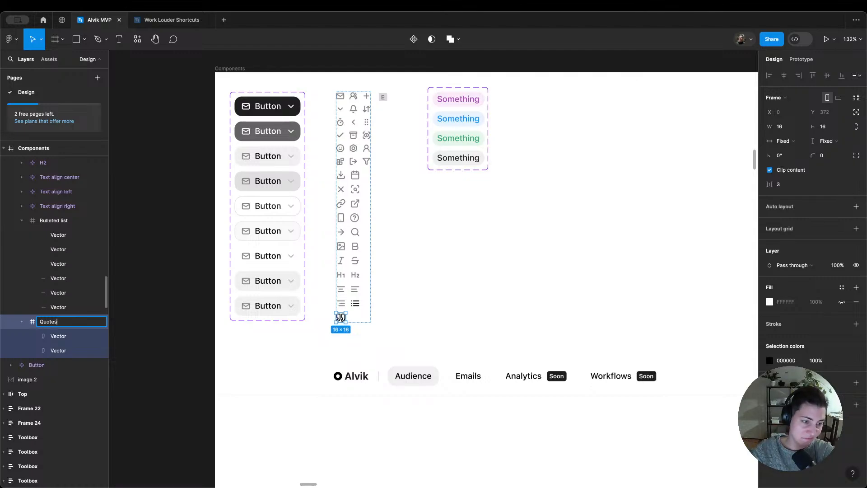
pyautogui.press('Return')
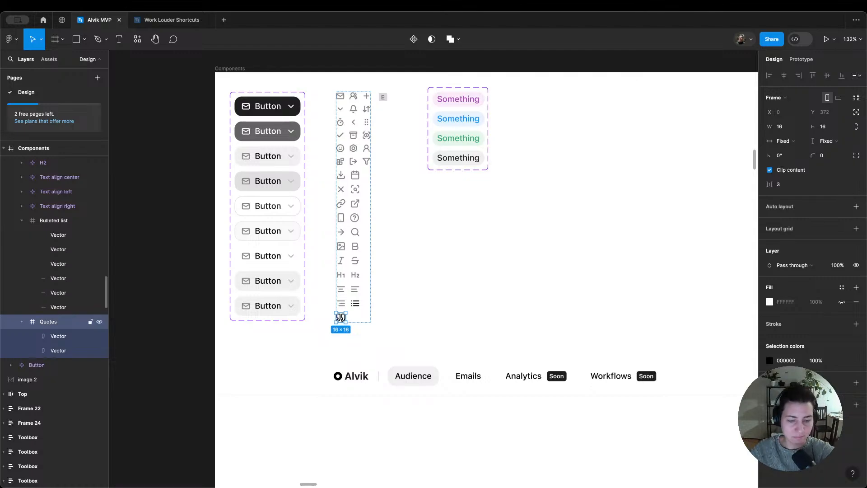
pyautogui.press('Return')
pyautogui.doubleClick(50, 325)
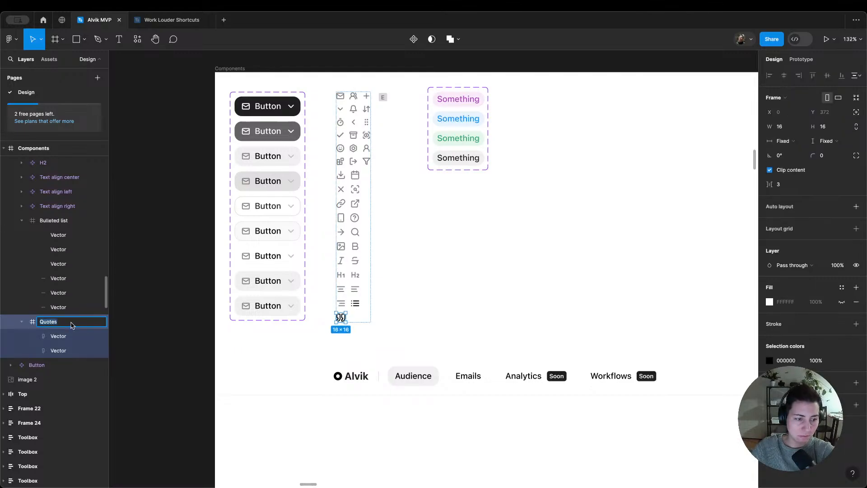
pyautogui.click(73, 322)
pyautogui.press('BackSpace')
pyautogui.press('Return')
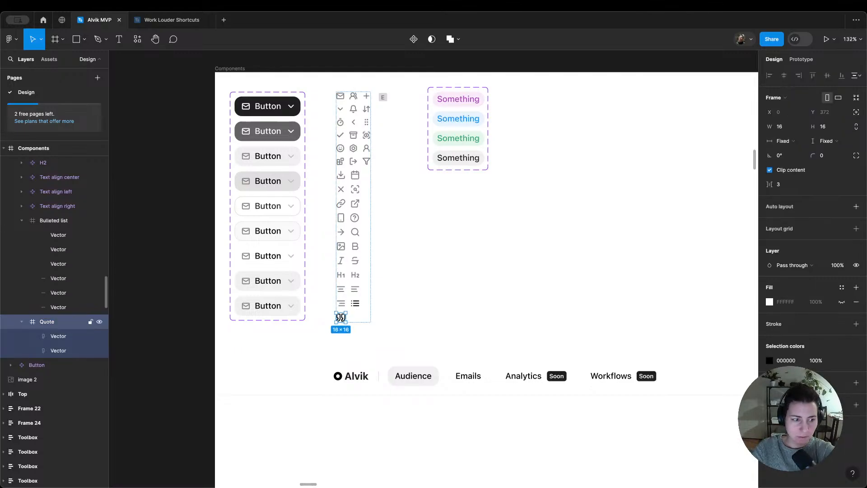
# Step: Recolor the Bulleted list and Quote icons with gray/light/10 and turn each one into its own component
pyautogui.keyDown('shift'); pyautogui.click(56, 220); pyautogui.keyUp('shift')
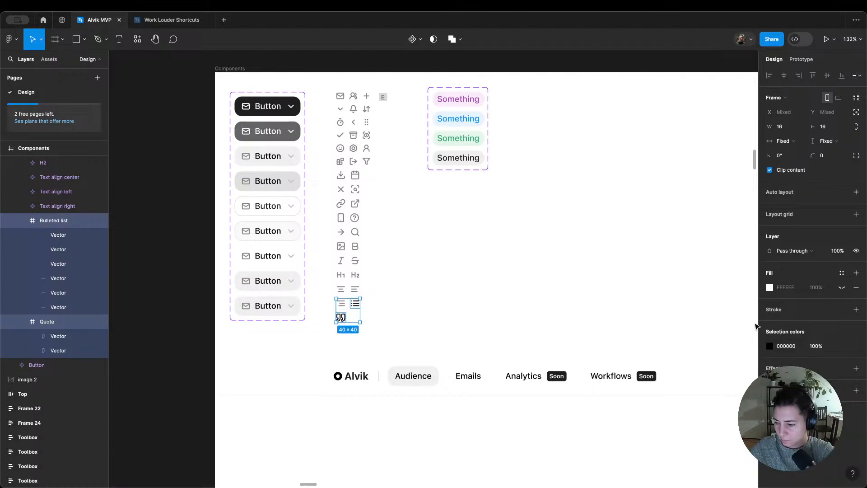
pyautogui.click(842, 346)
pyautogui.write('gr 10')
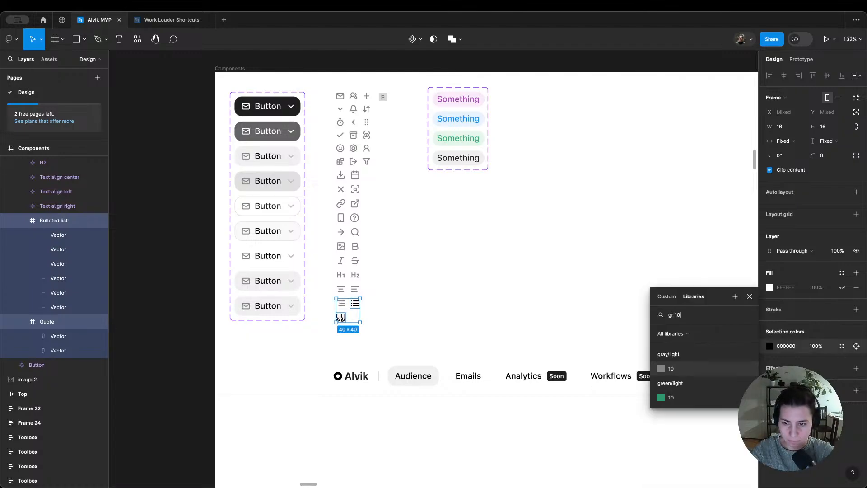
pyautogui.press('Return')
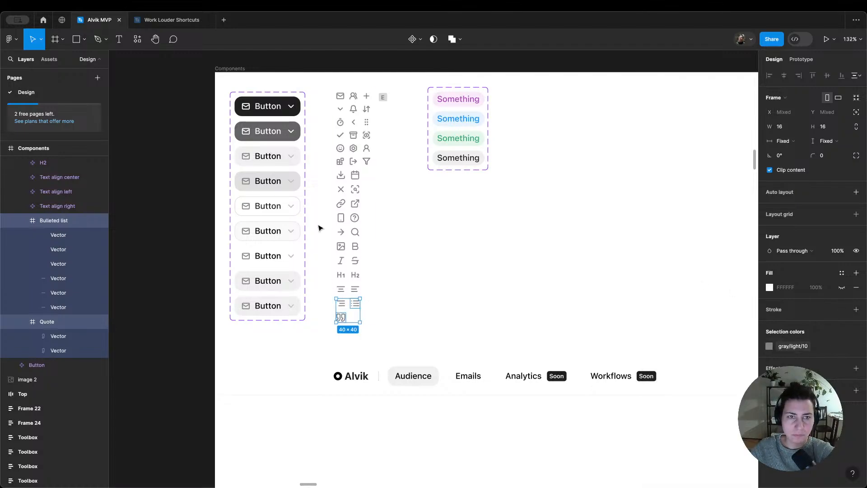
pyautogui.click(422, 41)
pyautogui.click(420, 73)
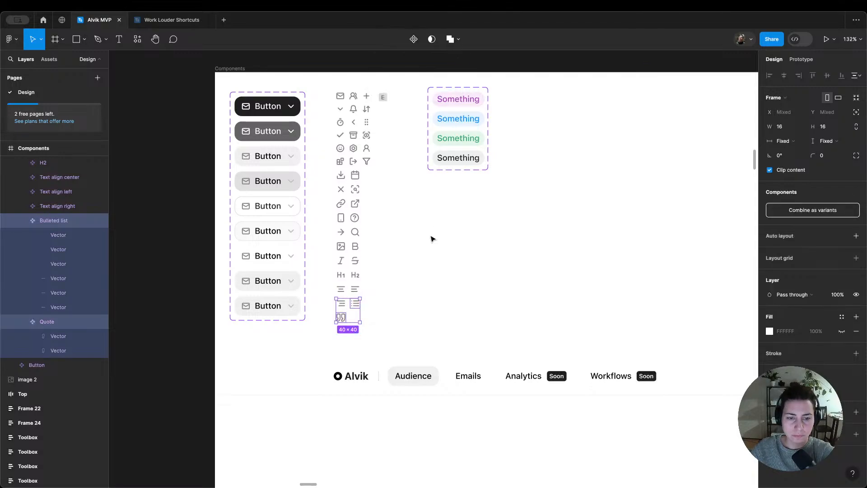
pyautogui.scroll(-10, 433, 242)
pyautogui.hscroll(10, 498, 323)
pyautogui.scroll(-4, 497, 324)
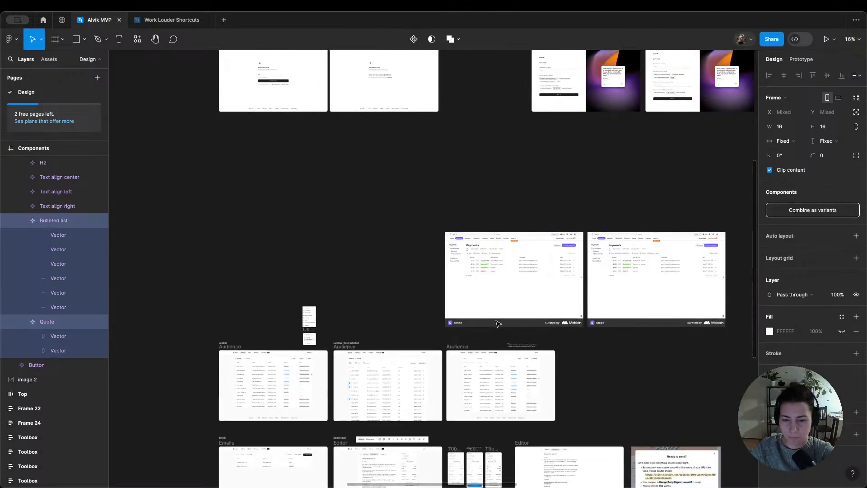
pyautogui.hscroll(3, 499, 323)
pyautogui.scroll(5, 500, 323)
pyautogui.hscroll(3, 499, 321)
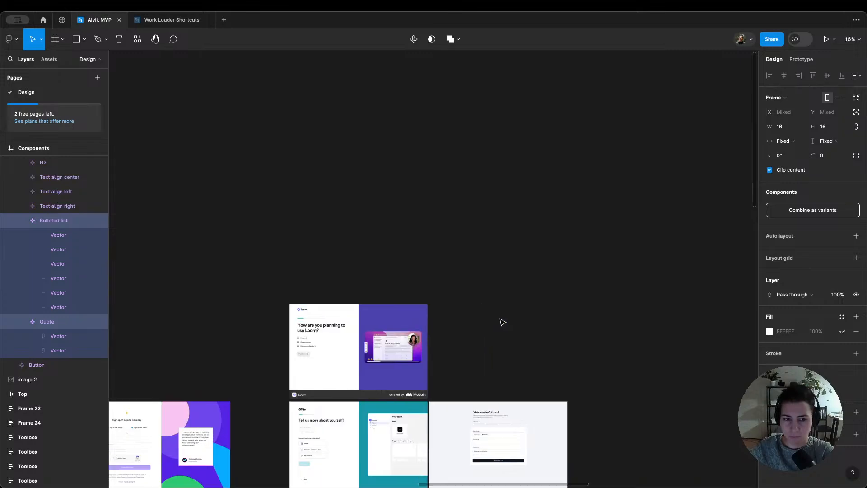
# Step: Examine the icon components in the Components frame on the canvas
pyautogui.scroll(4, 492, 322)
pyautogui.scroll(-4, 487, 322)
pyautogui.hscroll(-5, 487, 322)
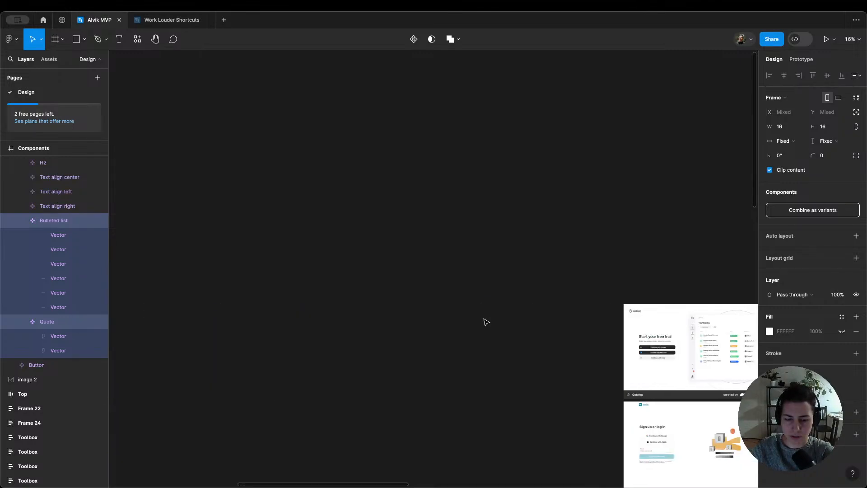
pyautogui.scroll(4, 486, 321)
pyautogui.hscroll(4, 622, 283)
pyautogui.scroll(10, 536, 244)
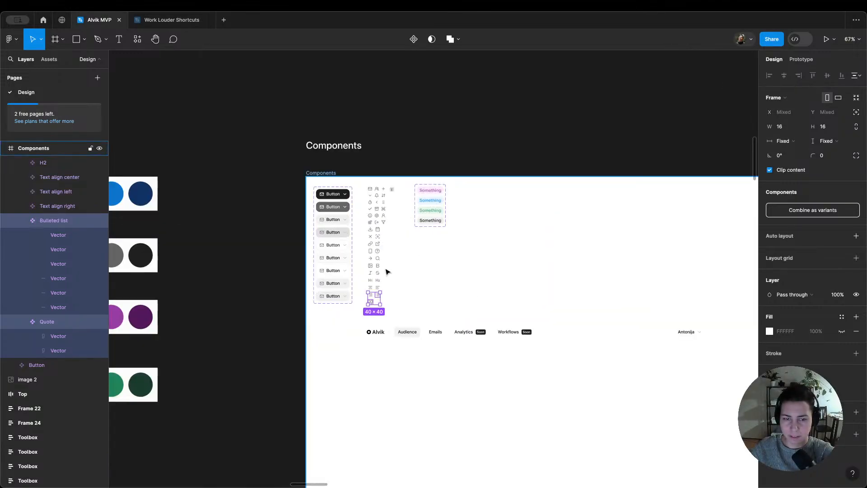
pyautogui.scroll(2, 433, 292)
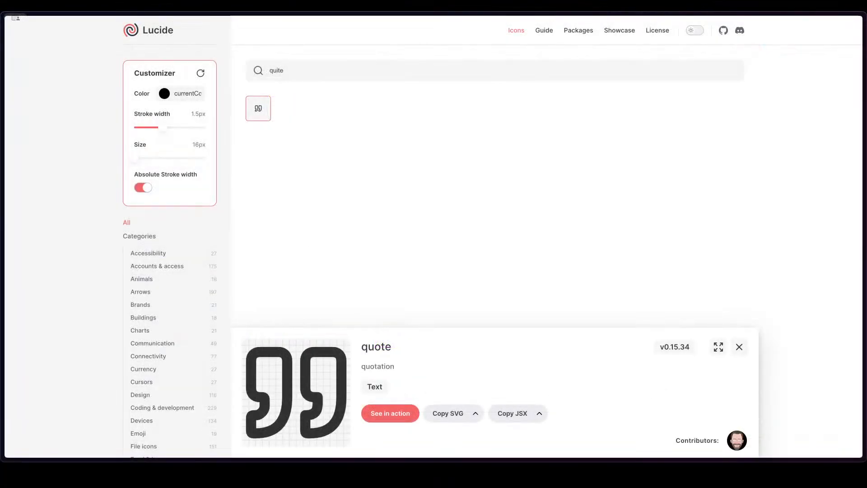
# Step: Switch to Lucide, search the icons for "list", and copy the SVG of the list-ordered icon
pyautogui.click(331, 72)
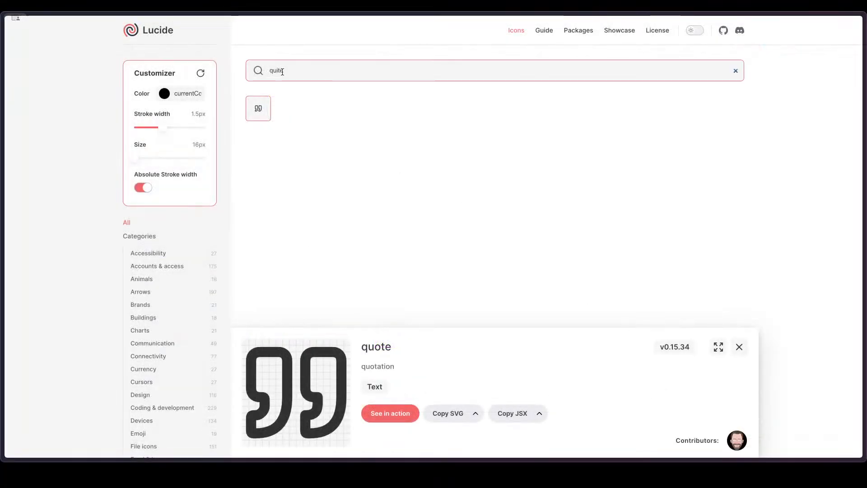
pyautogui.doubleClick(331, 73)
pyautogui.press('BackSpace')
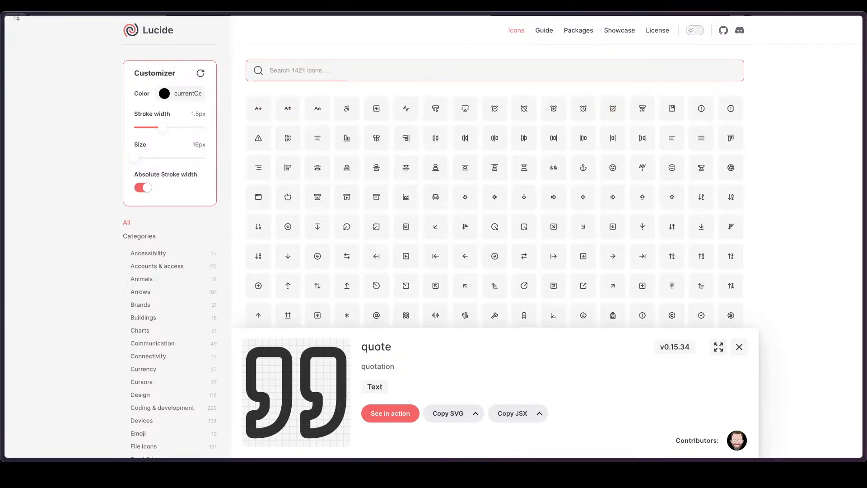
pyautogui.write('list')
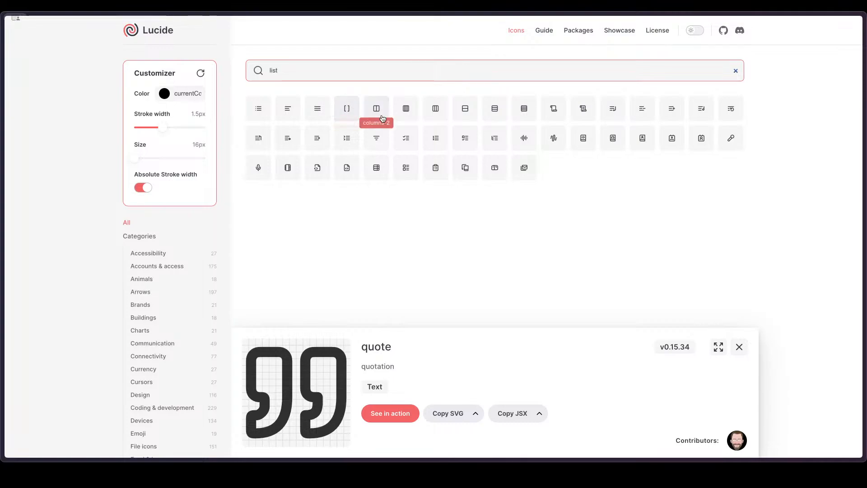
pyautogui.click(434, 139)
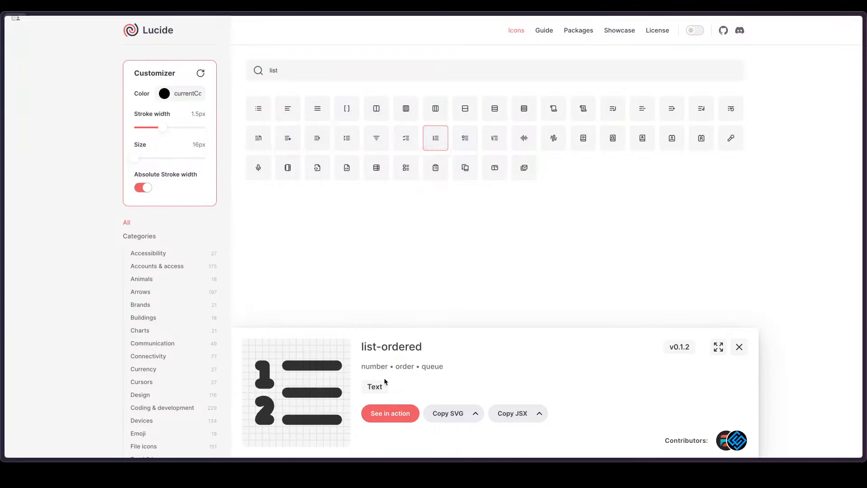
pyautogui.click(435, 414)
# Step: Switch to Figma and paste the copied numbered-list icon into the Icons frame
pyautogui.press('super+Tab')
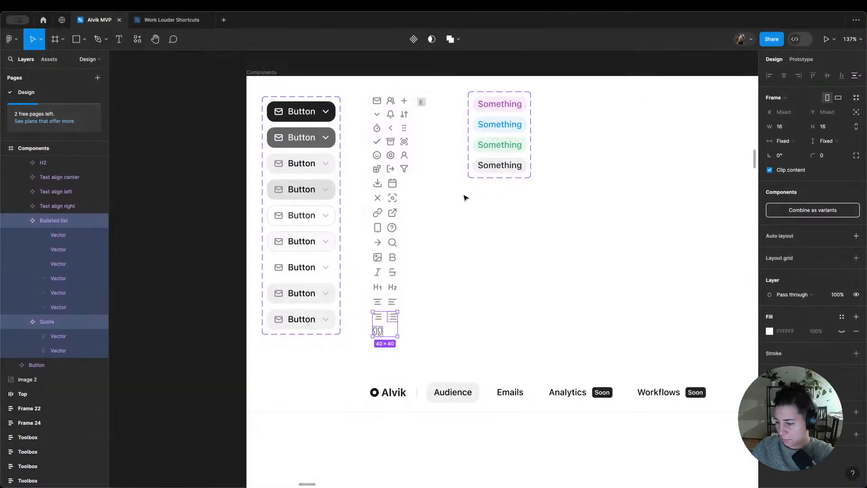
pyautogui.click(419, 260)
pyautogui.click(394, 283)
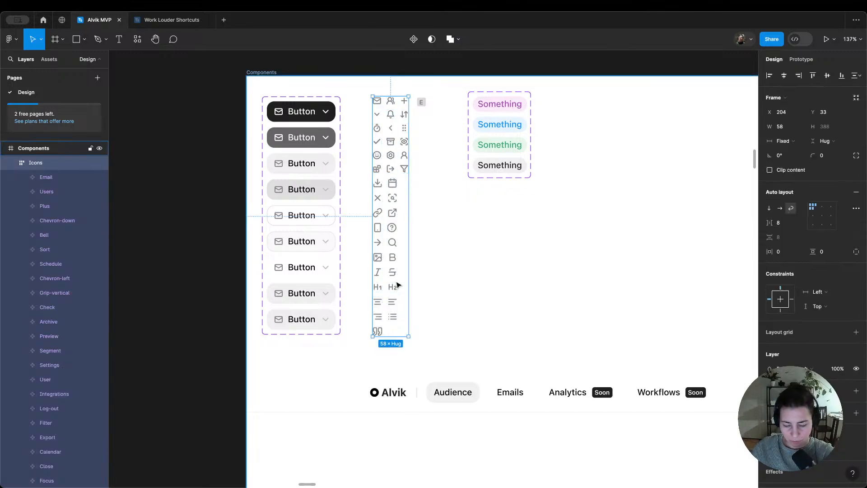
pyautogui.hotkey('ctrl', 'v')
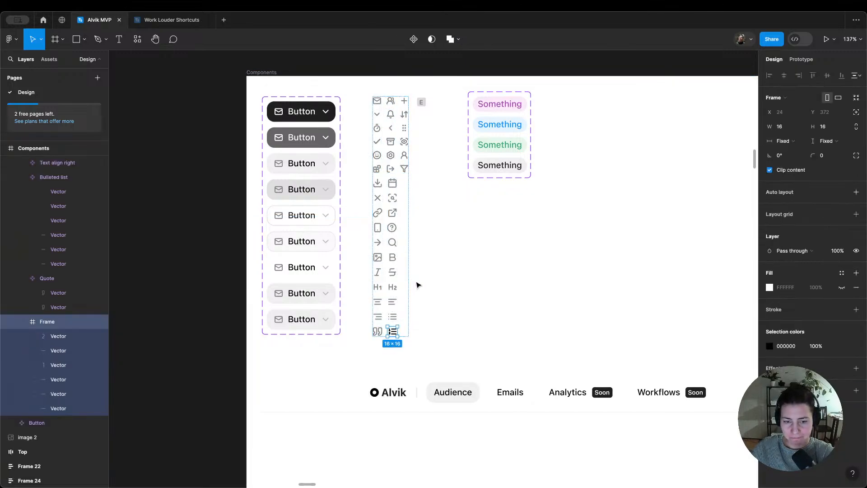
# Step: Rename the pasted numbered-list icon frame as Ordered list
pyautogui.doubleClick(63, 325)
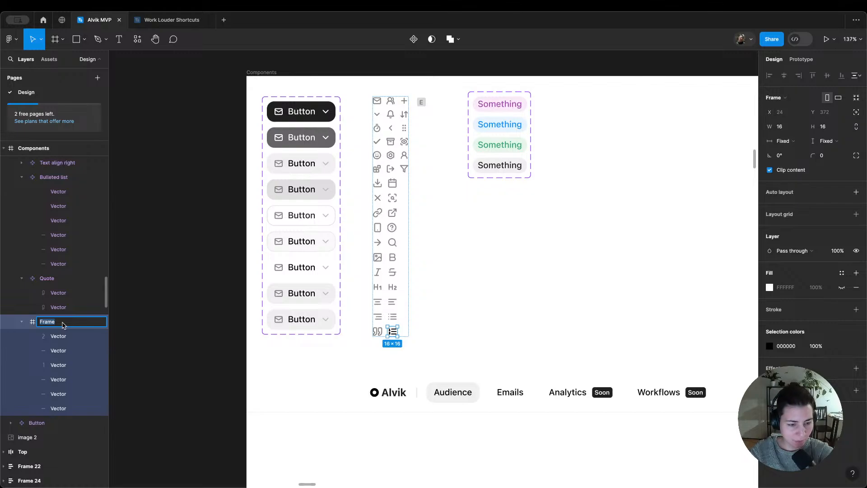
pyautogui.write('ordered list')
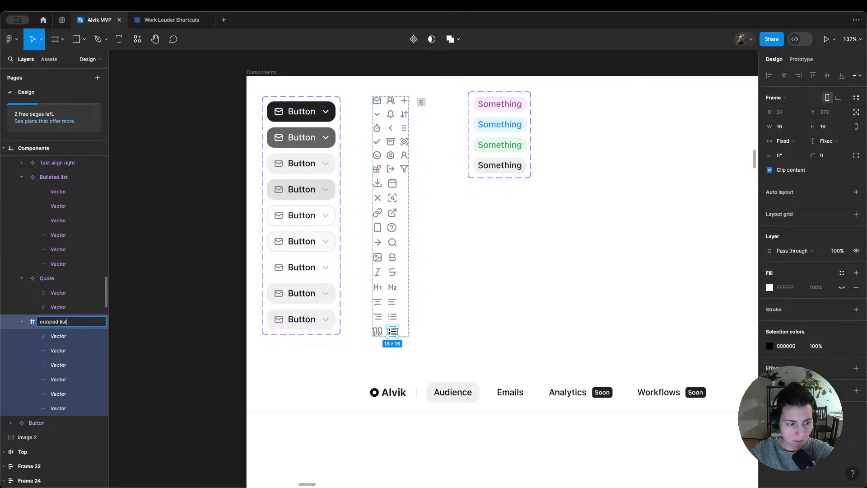
pyautogui.press('Return')
pyautogui.press('Return')
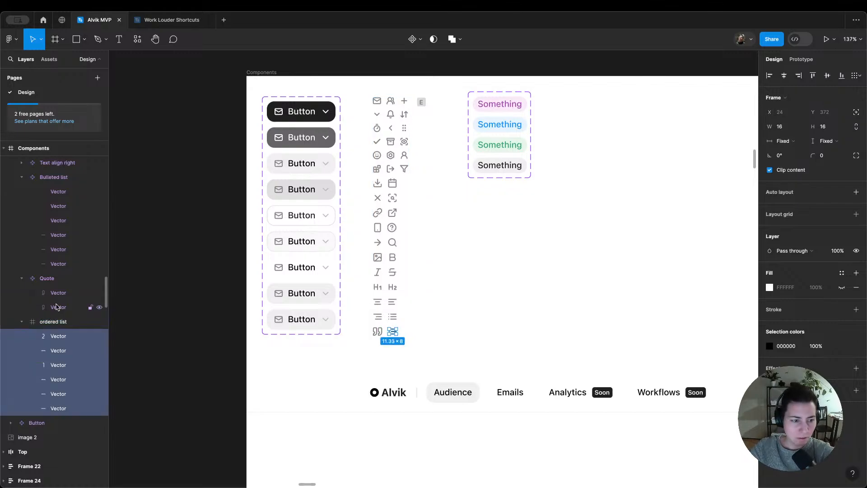
pyautogui.click(57, 321)
pyautogui.doubleClick(40, 323)
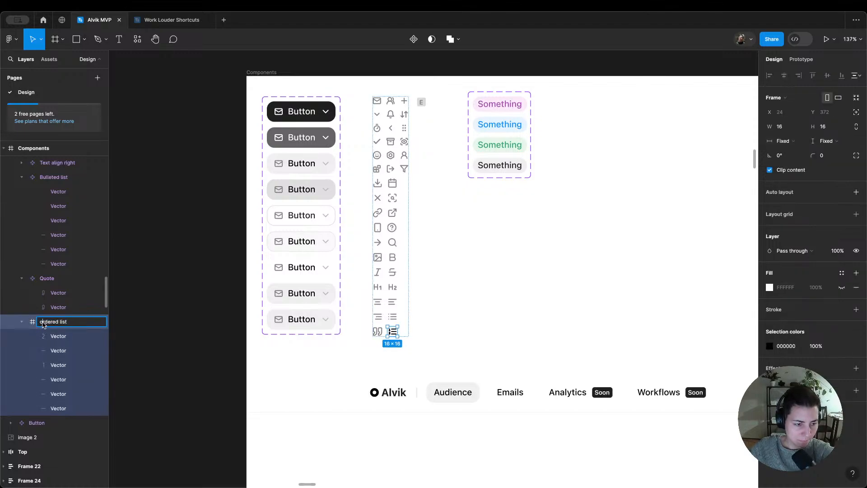
pyautogui.press('Delete')
pyautogui.write('O')
pyautogui.press('Return')
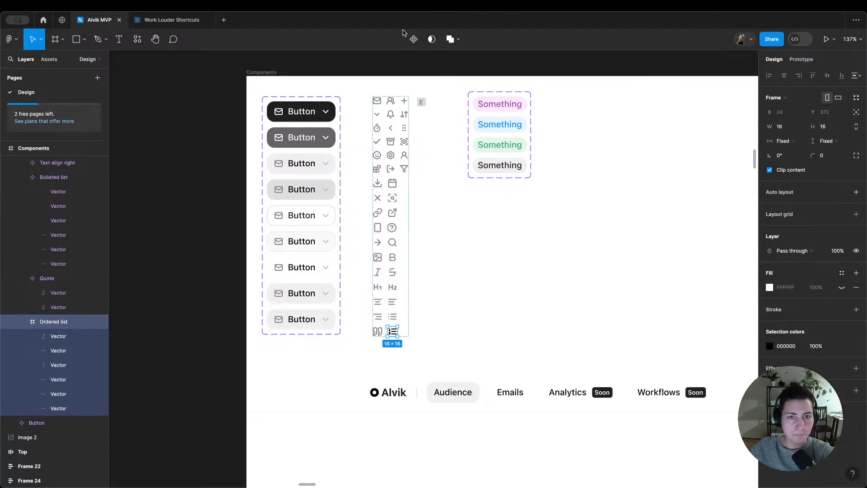
# Step: Turn the Ordered list icon into a component and collapse the expanded icon layers
pyautogui.click(412, 40)
pyautogui.click(22, 322)
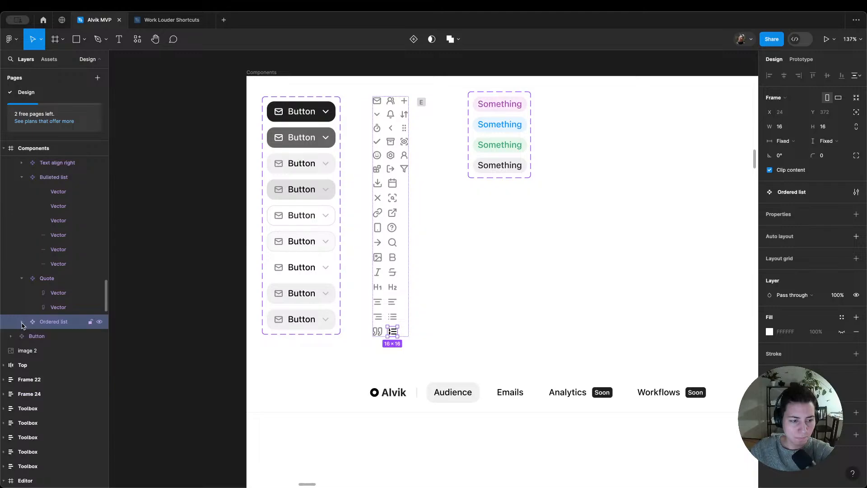
pyautogui.click(21, 279)
pyautogui.hotkey('alt', 'l')
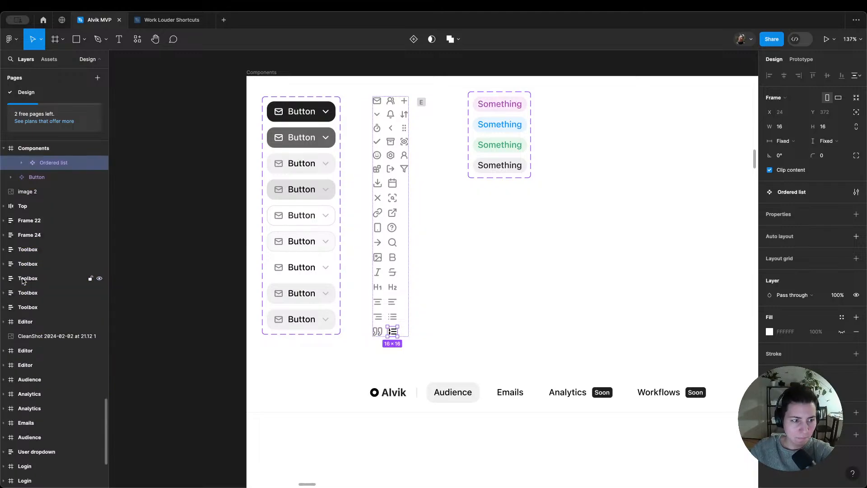
# Step: Recolor the Ordered list icon's strokes with gray/light/10
pyautogui.scroll(3, 29, 277)
pyautogui.scroll(3, 29, 275)
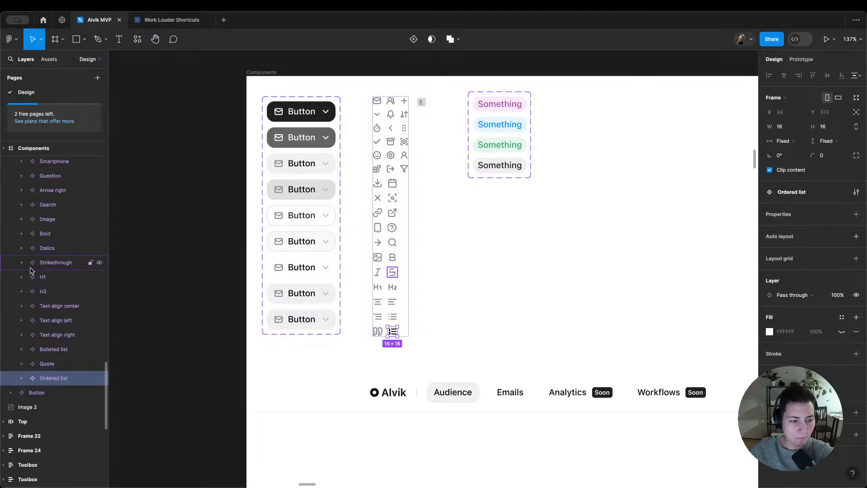
pyautogui.scroll(-2, 65, 339)
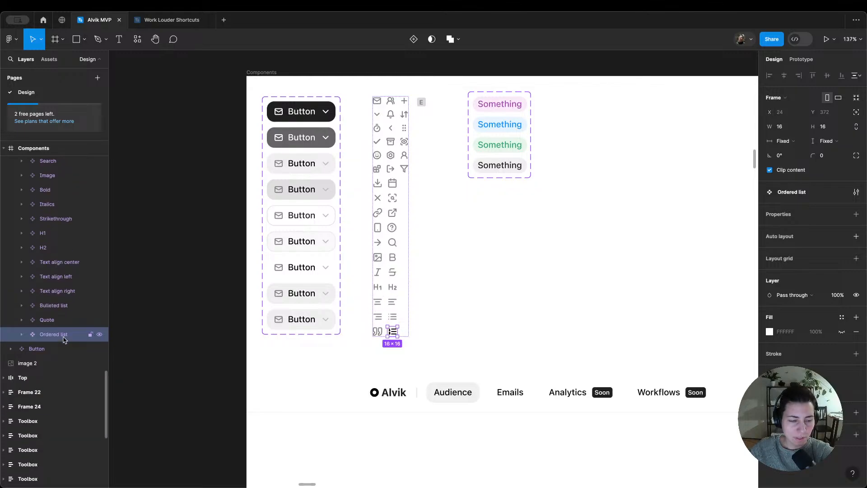
pyautogui.scroll(-2, 63, 340)
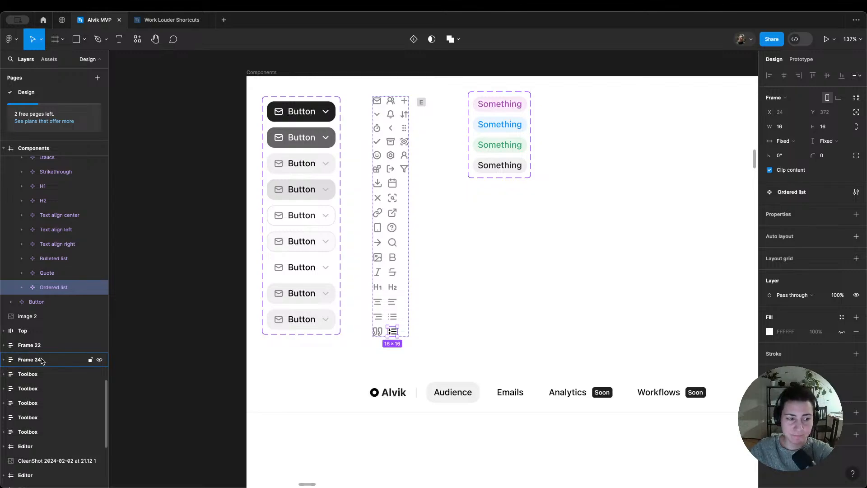
pyautogui.scroll(-2, 487, 143)
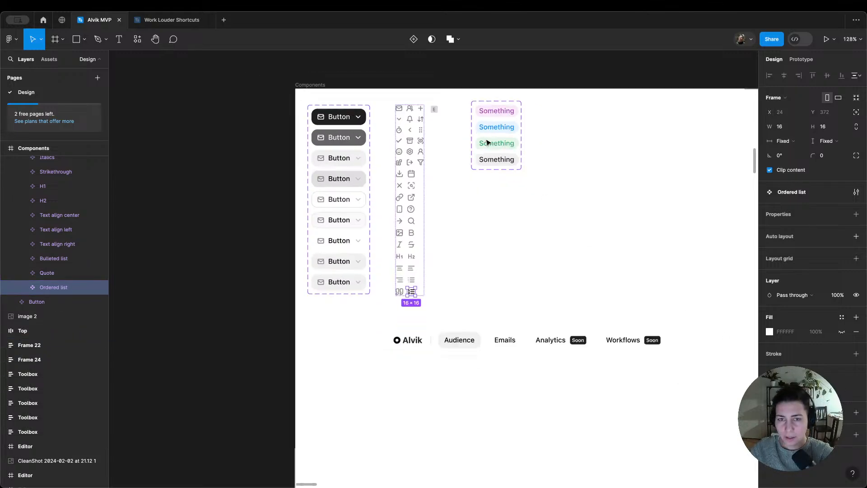
pyautogui.scroll(-5, 487, 142)
pyautogui.scroll(8, 480, 171)
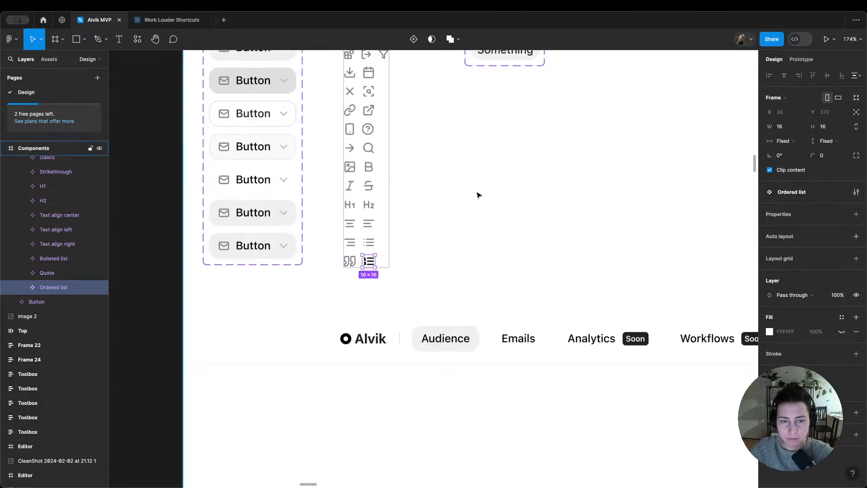
pyautogui.click(842, 392)
pyautogui.write('gr 10')
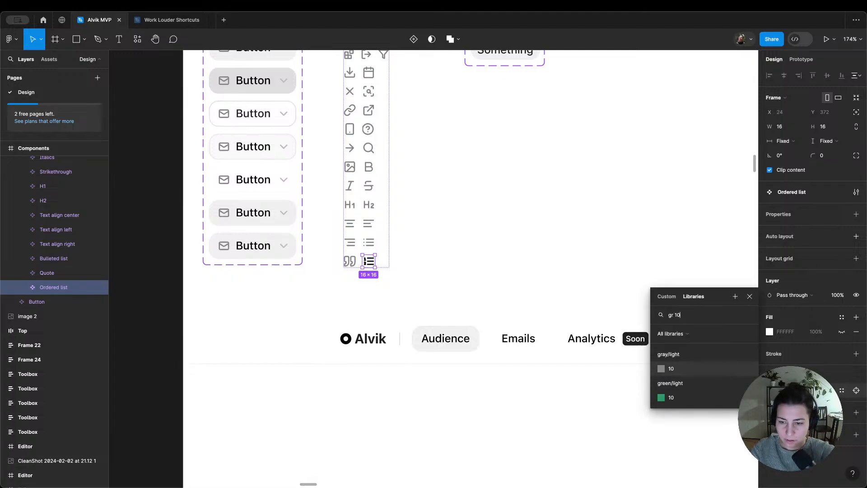
pyautogui.press('Return')
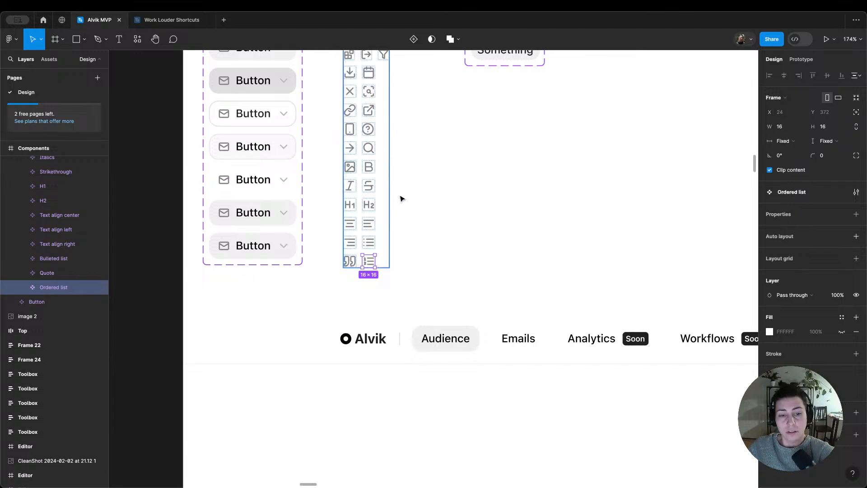
pyautogui.click(418, 215)
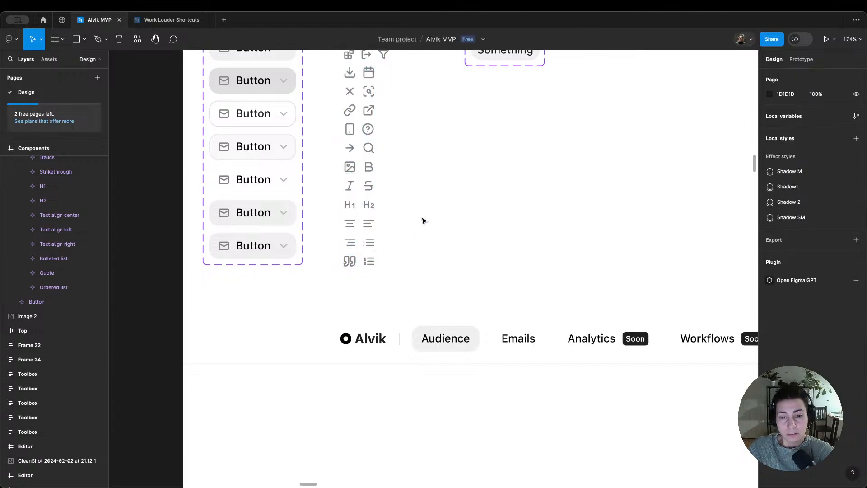
pyautogui.doubleClick(368, 245)
pyautogui.click(368, 263)
pyautogui.click(348, 264)
# Step: Duplicate the divider line after the H2 button in the editor's Toolbox and move the copy to the toolbox's end
pyautogui.scroll(-15, 348, 263)
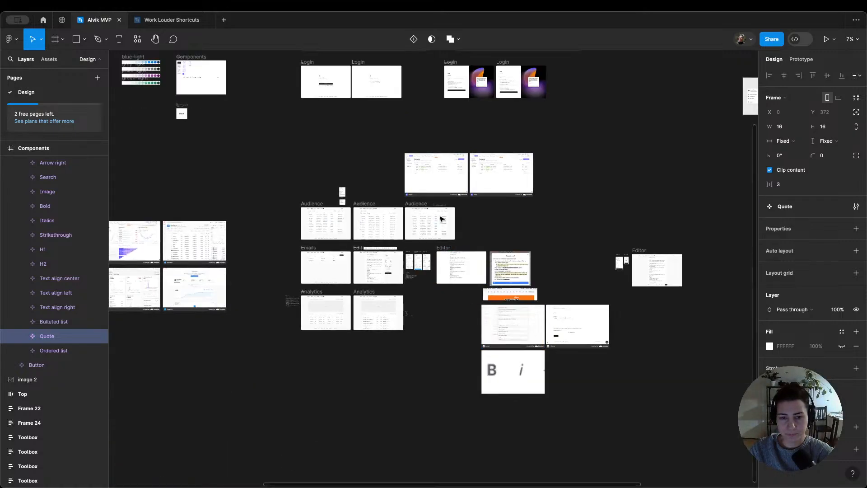
pyautogui.scroll(10, 445, 246)
pyautogui.scroll(-3, 447, 246)
pyautogui.scroll(5, 435, 248)
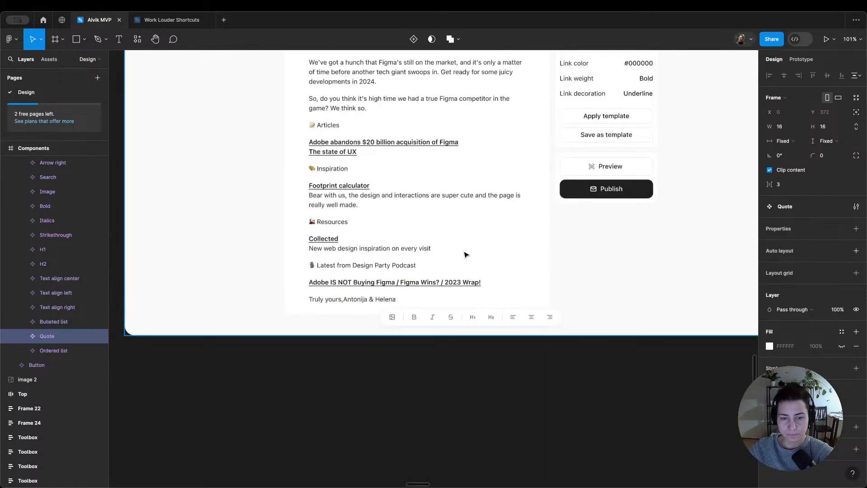
pyautogui.click(505, 320)
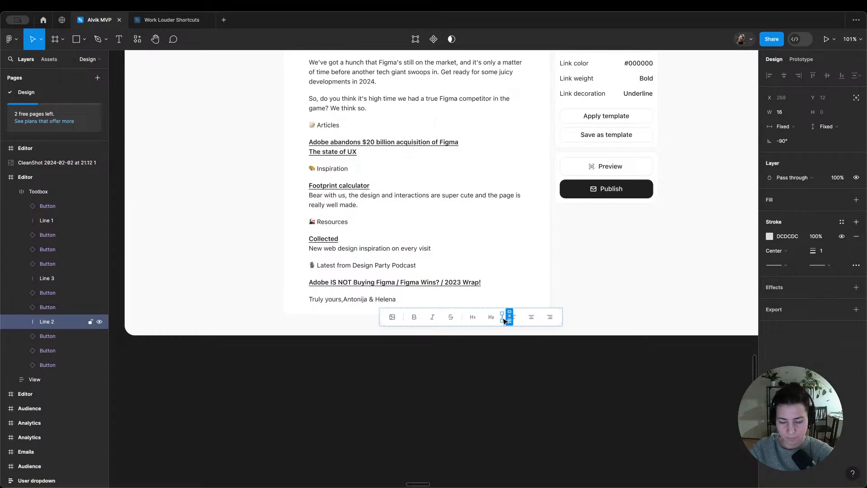
pyautogui.hotkey('ctrl', 'd')
pyautogui.press('Right')
pyautogui.press('Right')
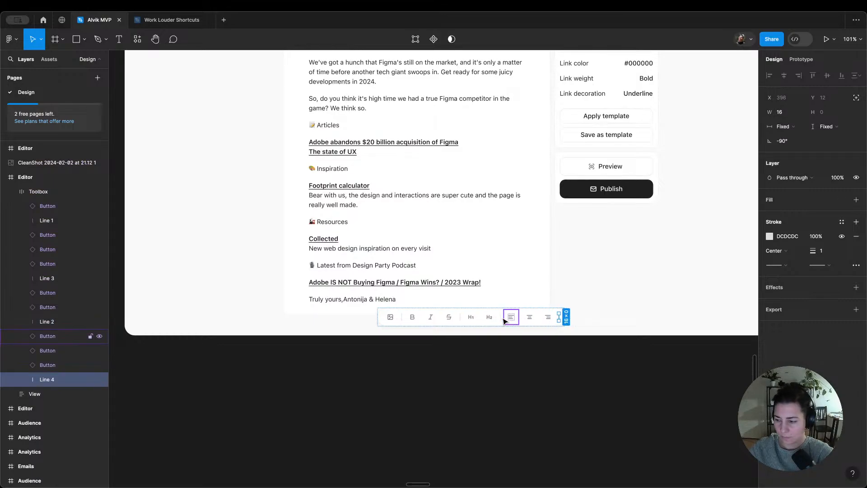
# Step: Duplicate the Text align right button and place three copies after the last divider in the Toolbox
pyautogui.scroll(3, 548, 282)
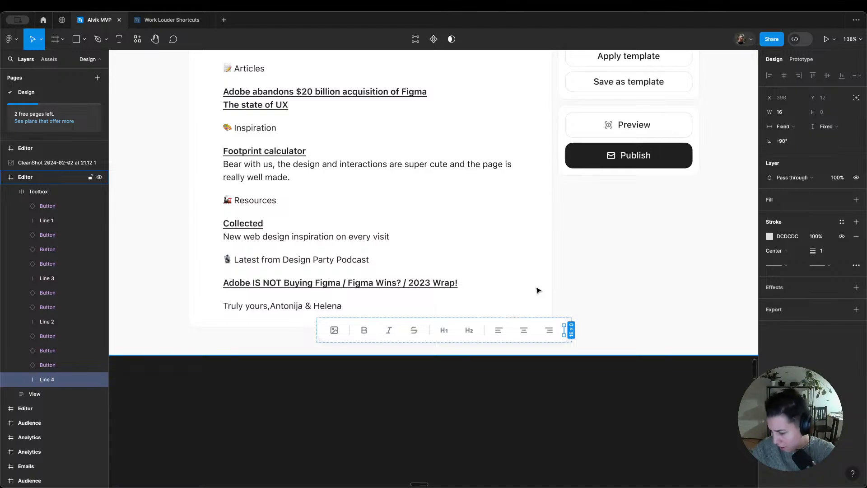
pyautogui.click(548, 331)
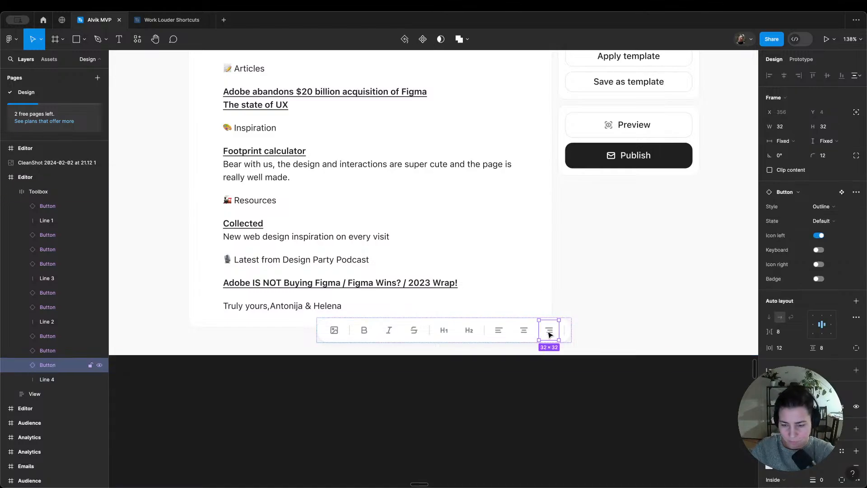
pyautogui.hotkey('ctrl', 'd')
pyautogui.press('Right')
pyautogui.hotkey('ctrl', 'd')
pyautogui.hotkey('ctrl', 'd')
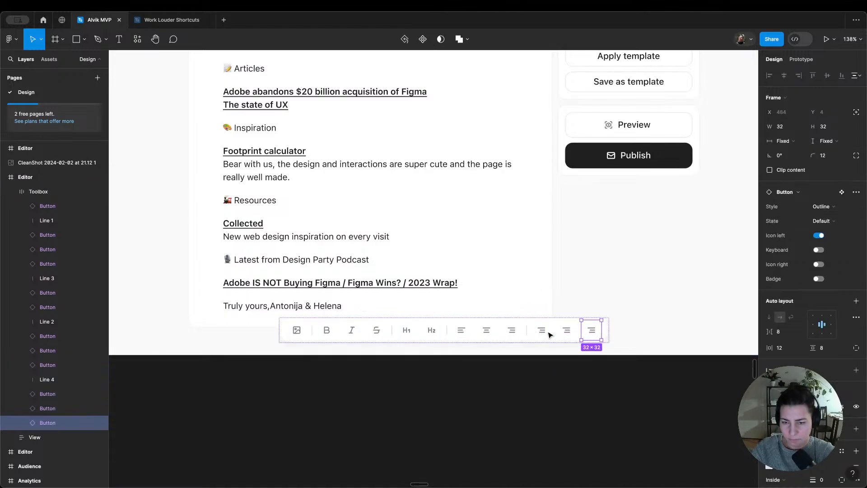
# Step: Swap the icon of the first button after the last divider for Bulleted list
pyautogui.scroll(1, 549, 335)
pyautogui.click(542, 341)
pyautogui.doubleClick(542, 342)
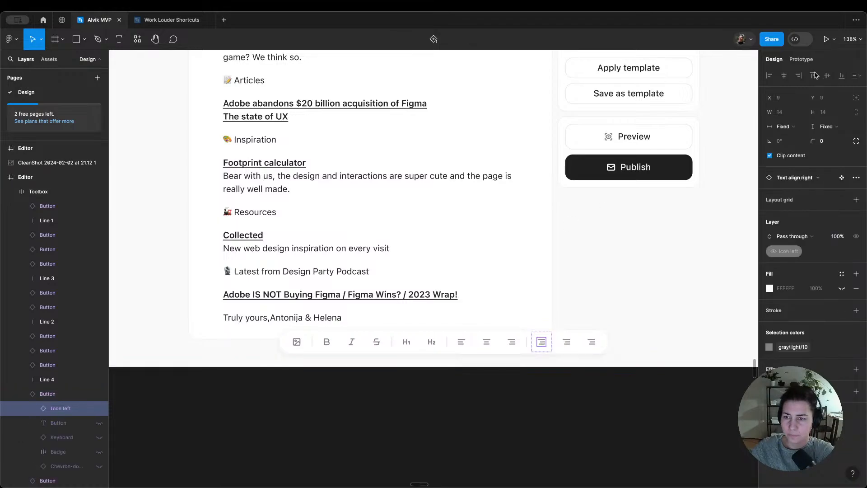
pyautogui.click(799, 178)
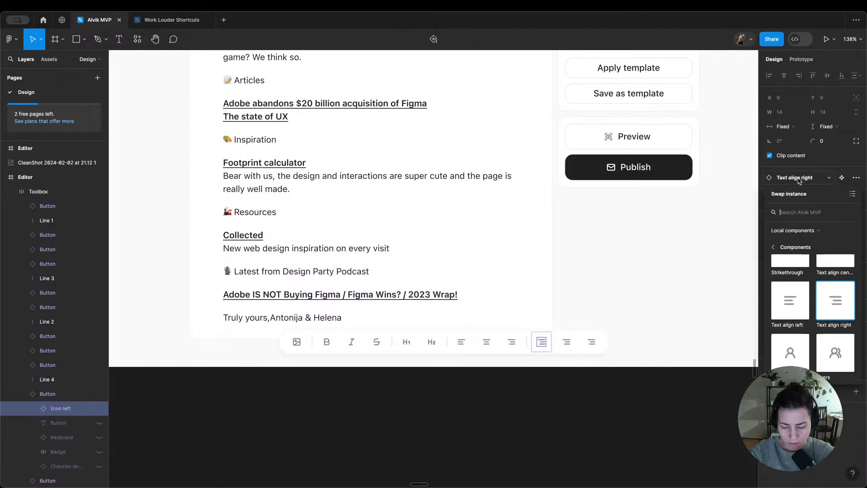
pyautogui.write('list')
pyautogui.click(801, 251)
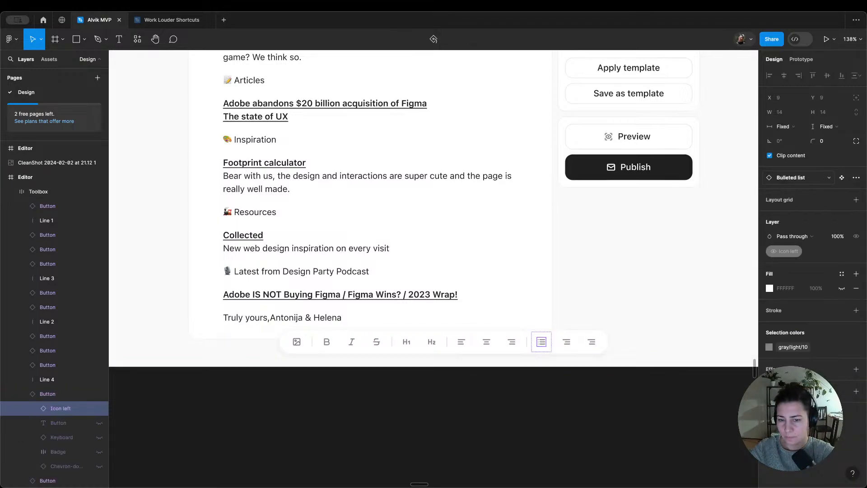
# Step: Swap the icon of the button after Bulleted list in the Toolbox for the Ordered list component
pyautogui.click(568, 344)
pyautogui.doubleClick(567, 343)
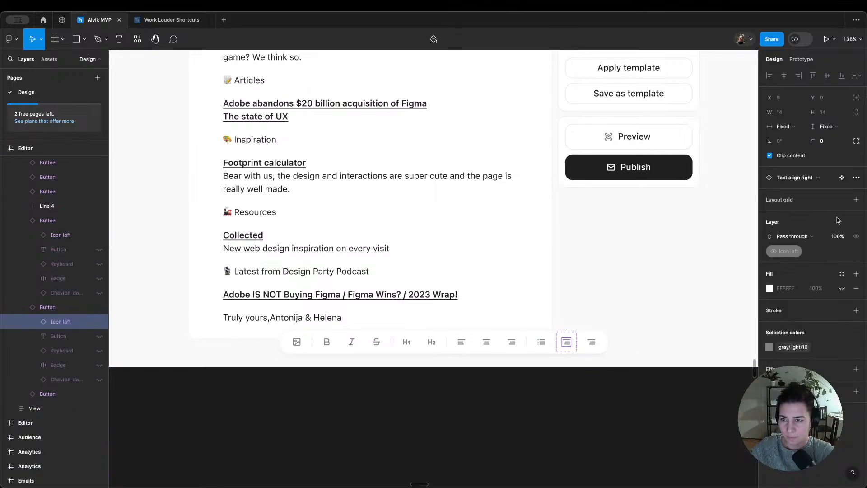
pyautogui.click(799, 179)
pyautogui.write('list')
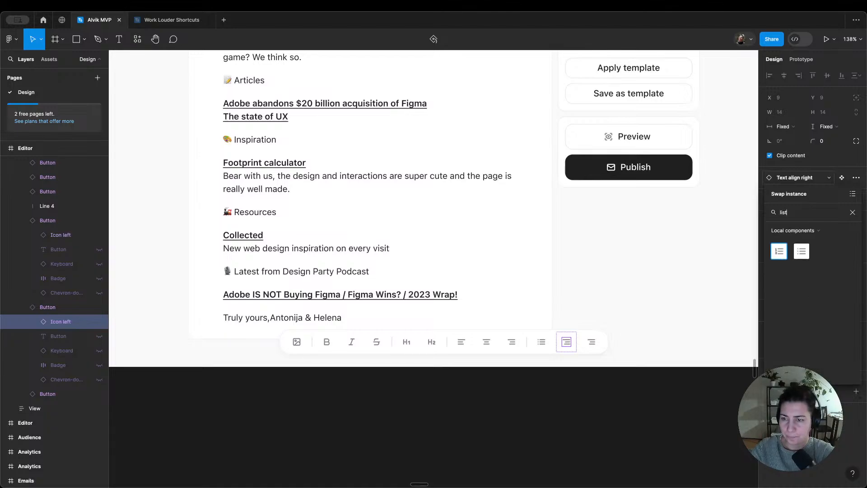
pyautogui.click(779, 251)
# Step: Swap the icon of the last button in the Toolbox for the Quote component
pyautogui.doubleClick(592, 342)
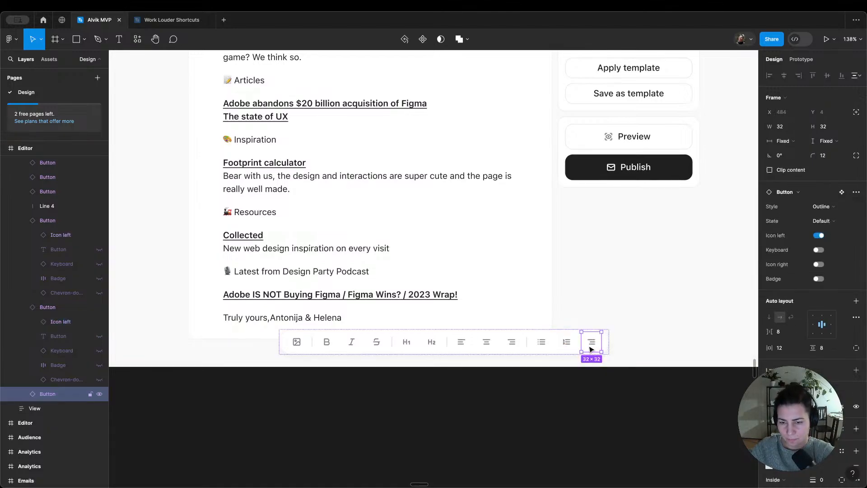
pyautogui.click(804, 179)
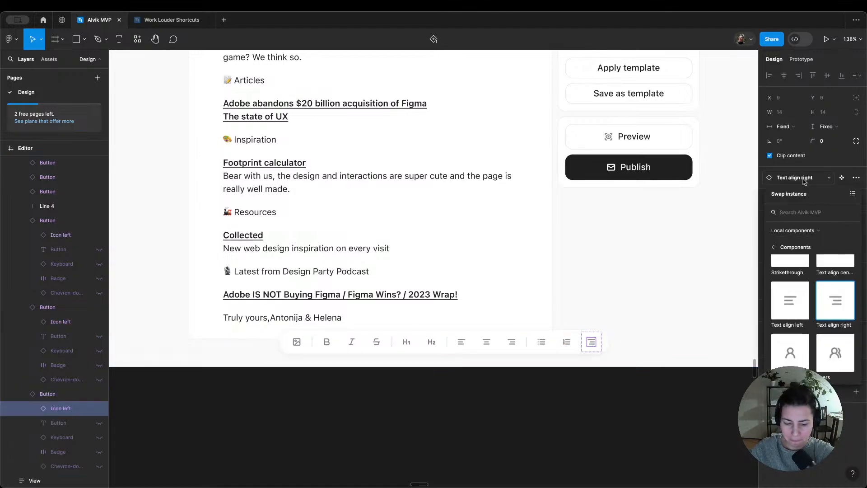
pyautogui.write('cu')
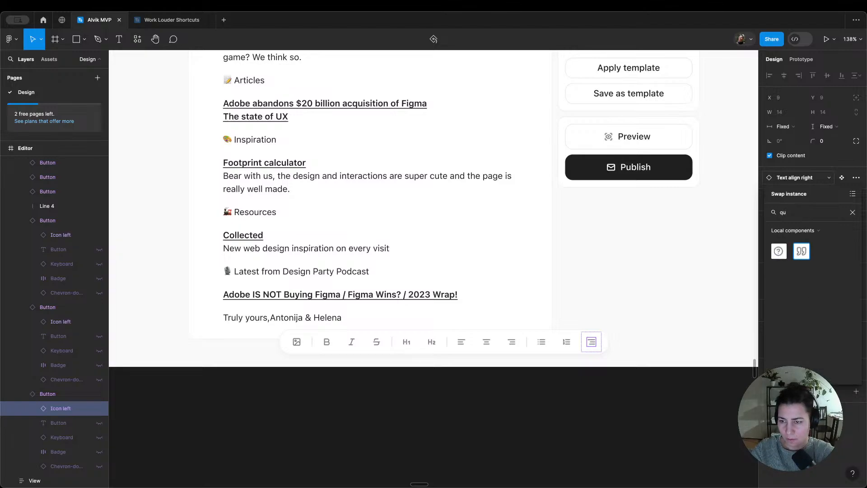
pyautogui.click(802, 251)
pyautogui.click(595, 392)
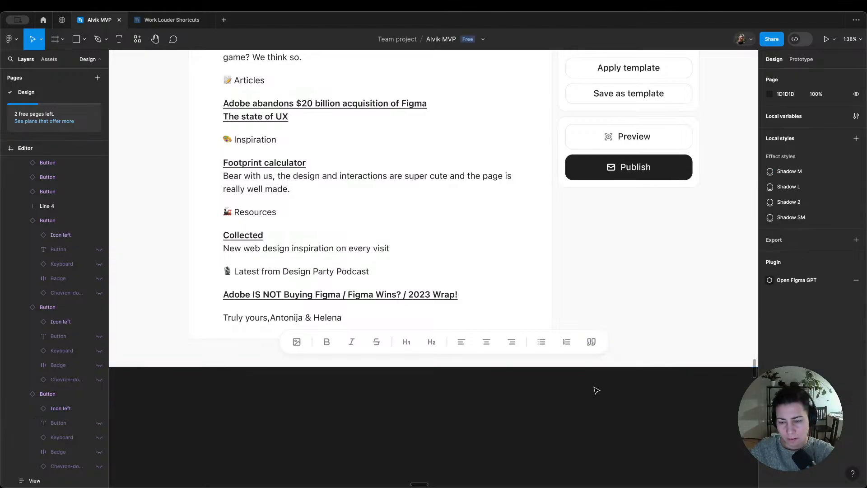
# Step: Switch to the Lucide icons site, search for "link" and copy the link icon
pyautogui.scroll(-10, 596, 392)
pyautogui.scroll(5, 546, 357)
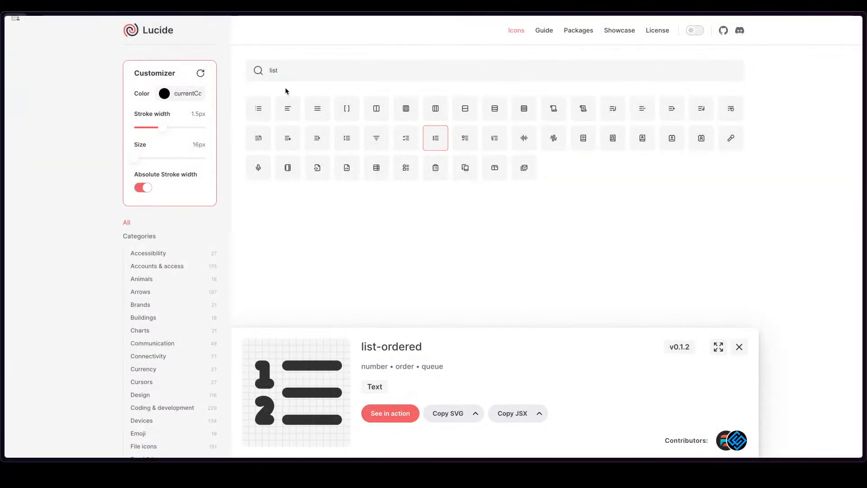
pyautogui.doubleClick(281, 77)
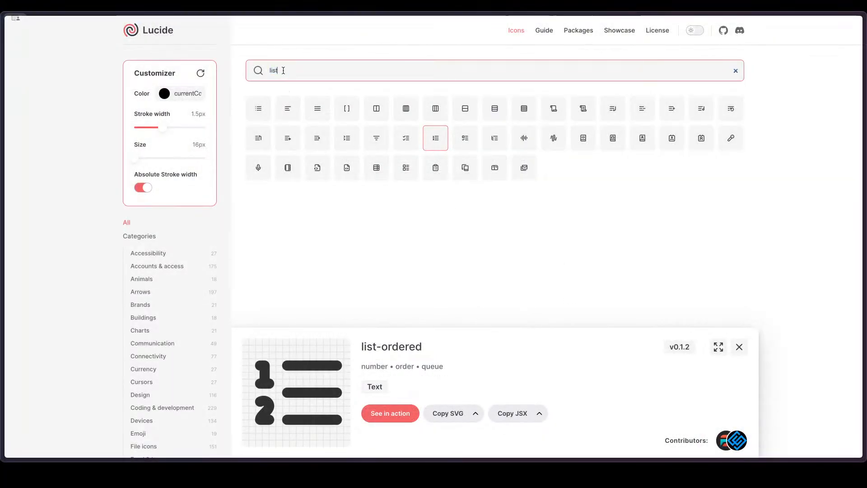
pyautogui.write('link')
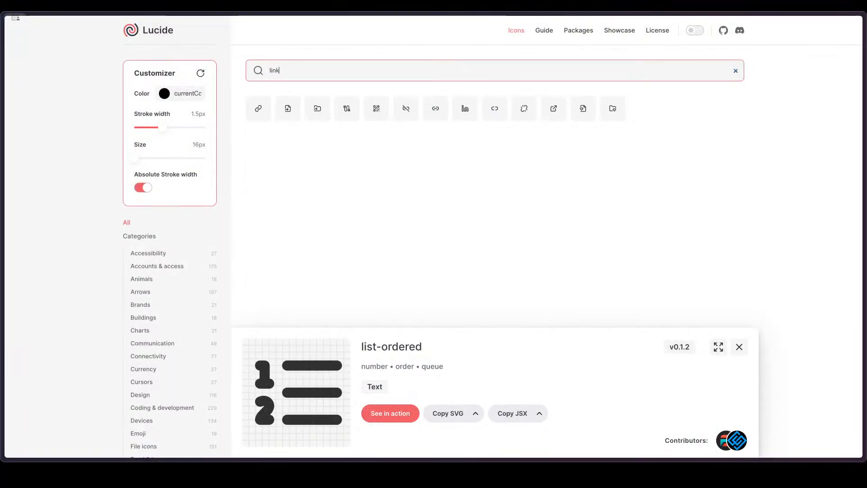
pyautogui.click(258, 108)
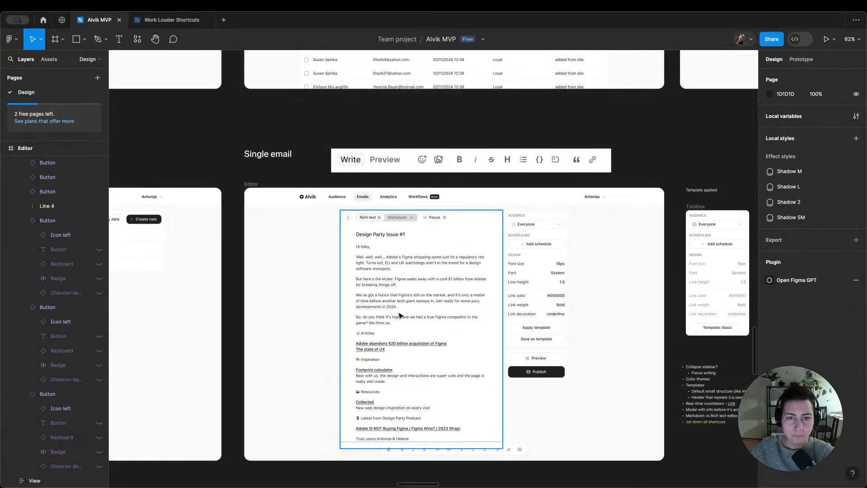
# Step: Return to Figma and paste the link icon into the icon set in the Components frame
pyautogui.scroll(-5, 400, 312)
pyautogui.scroll(-3, 401, 314)
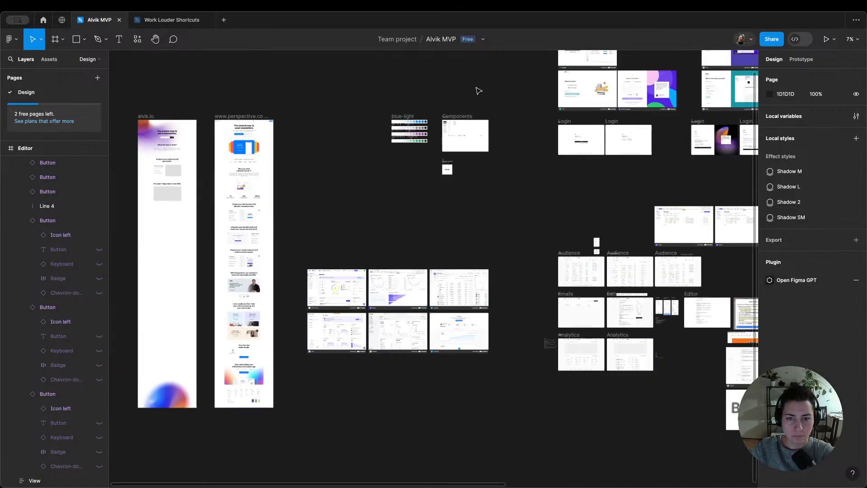
pyautogui.scroll(15, 476, 139)
pyautogui.hscroll(-3, 286, 145)
pyautogui.scroll(4, 397, 172)
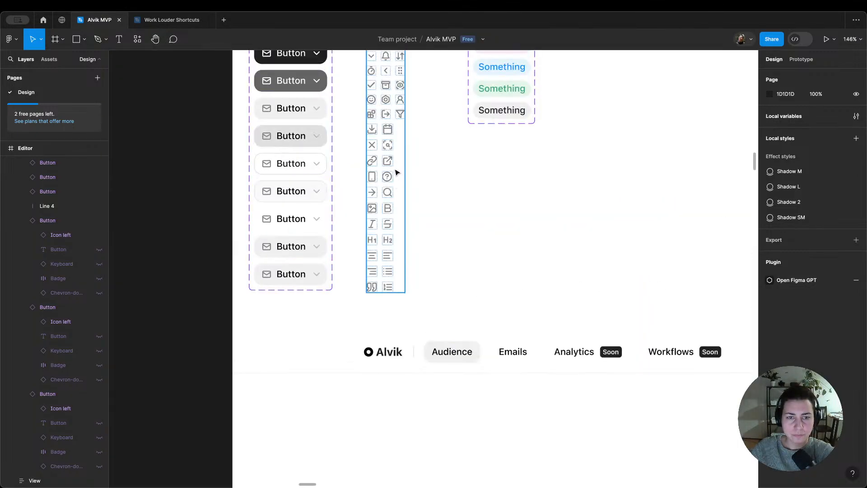
pyautogui.click(395, 255)
pyautogui.press('super+v')
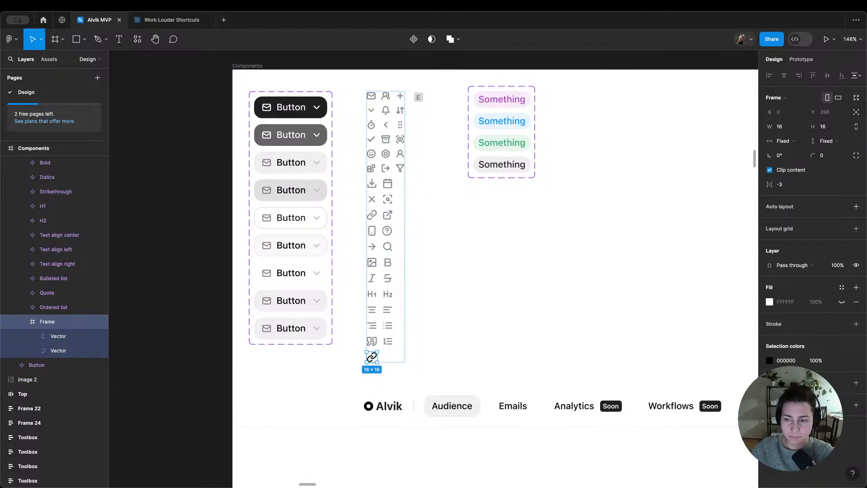
# Step: Recolor the pasted link icon's strokes with gray/light/10
pyautogui.click(841, 361)
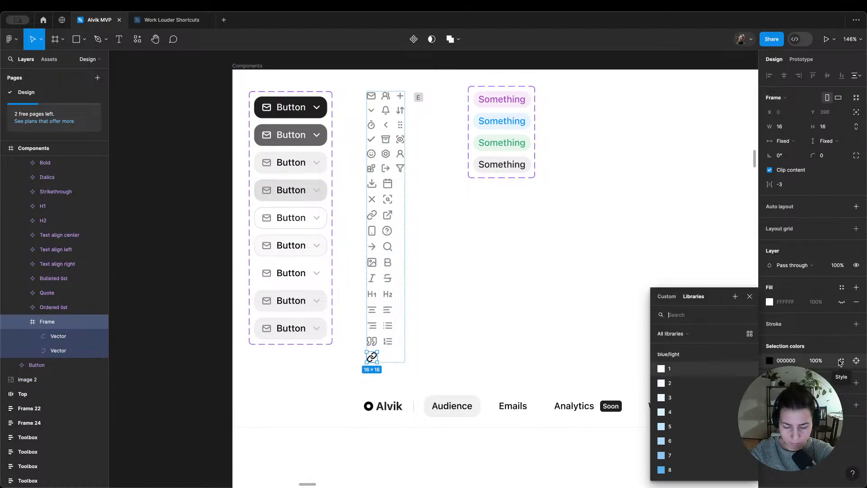
pyautogui.write('gr10')
pyautogui.press('Return')
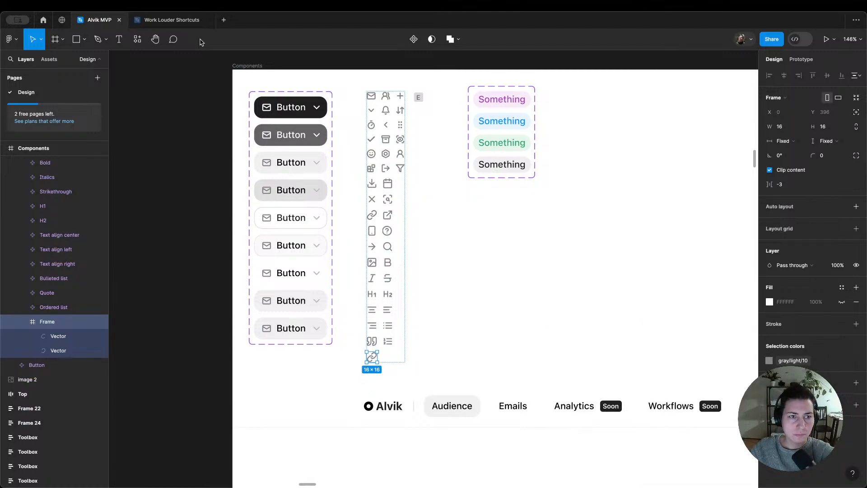
# Step: Turn the link icon's frame into a component named Link and collapse its layers
pyautogui.click(414, 39)
pyautogui.doubleClick(47, 321)
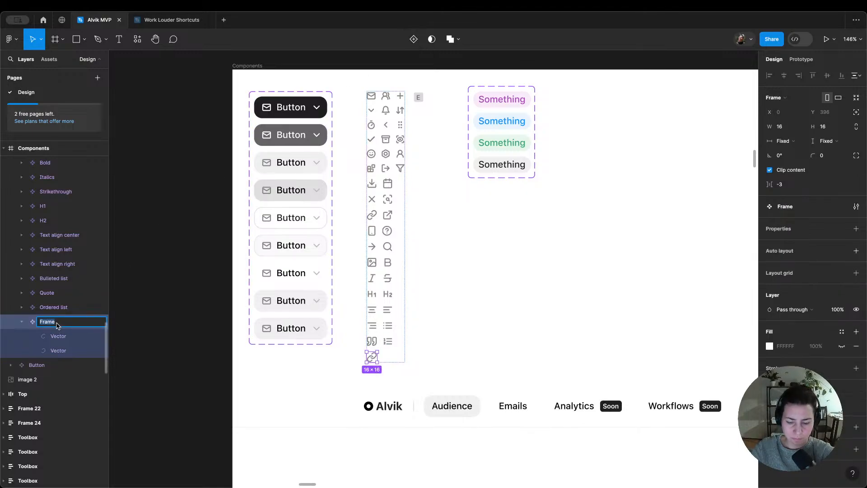
pyautogui.write('L')
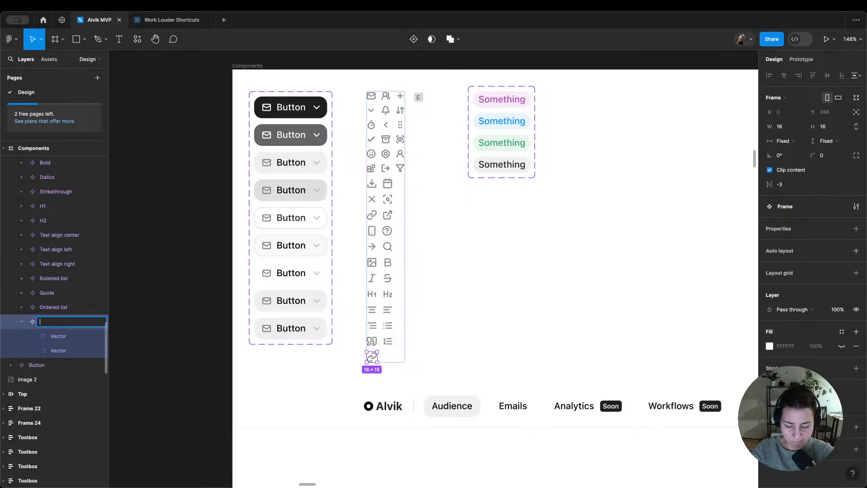
pyautogui.write('ink')
pyautogui.press('Return')
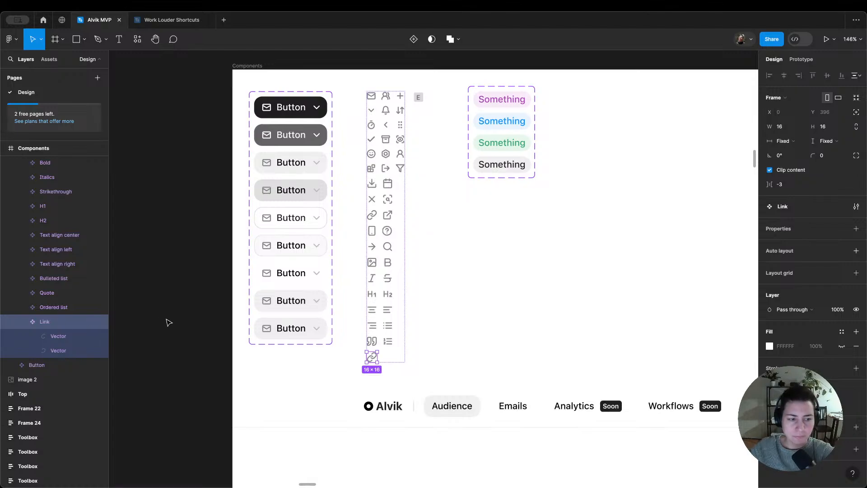
pyautogui.hotkey('alt', 'l')
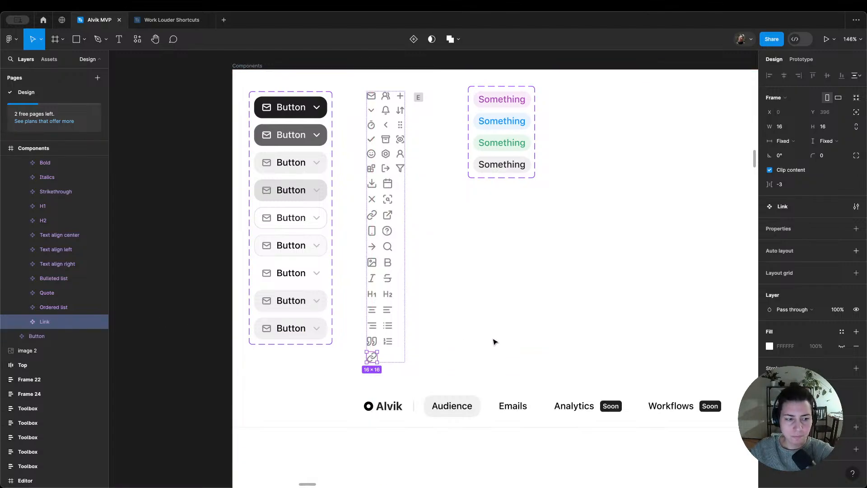
# Step: Inspect the leftover Frame 22 and Frame 24 drafts on the canvas and delete both
pyautogui.click(38, 381)
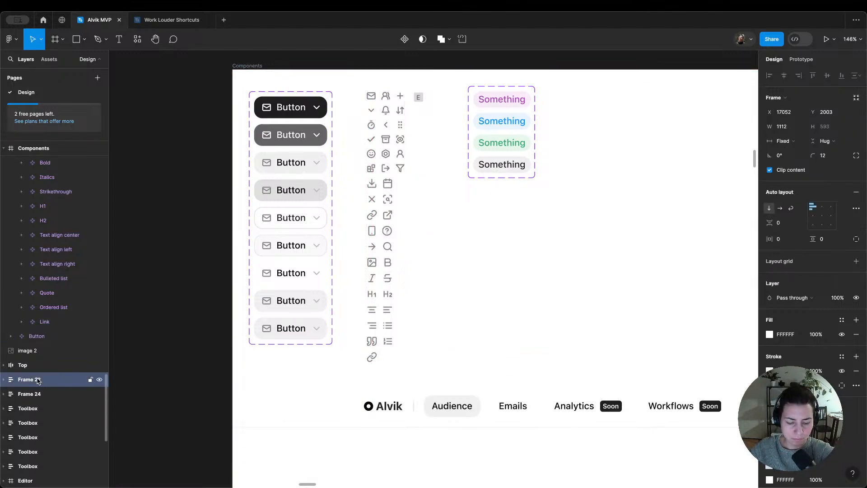
pyautogui.hotkey('shift', '2')
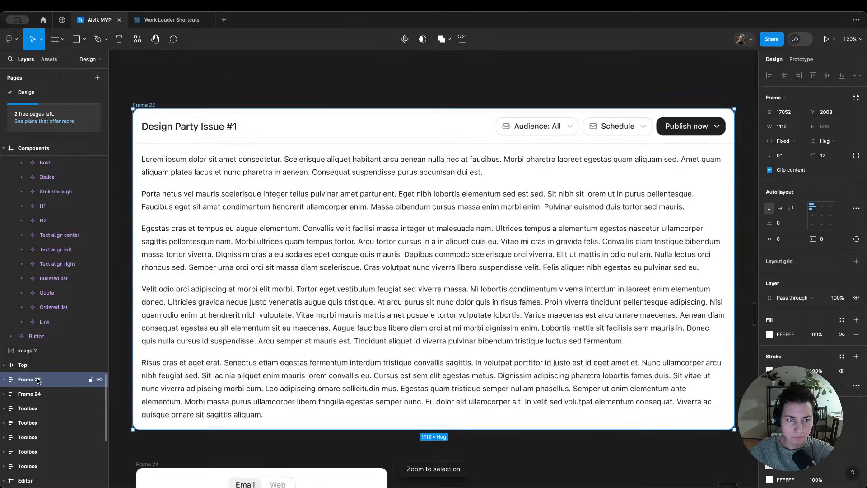
pyautogui.click(50, 394)
pyautogui.hotkey('shift', '2')
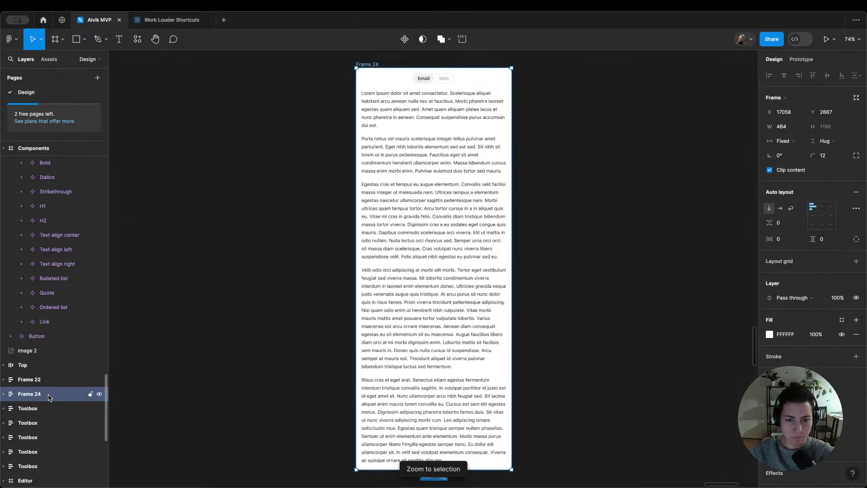
pyautogui.scroll(-5, 339, 303)
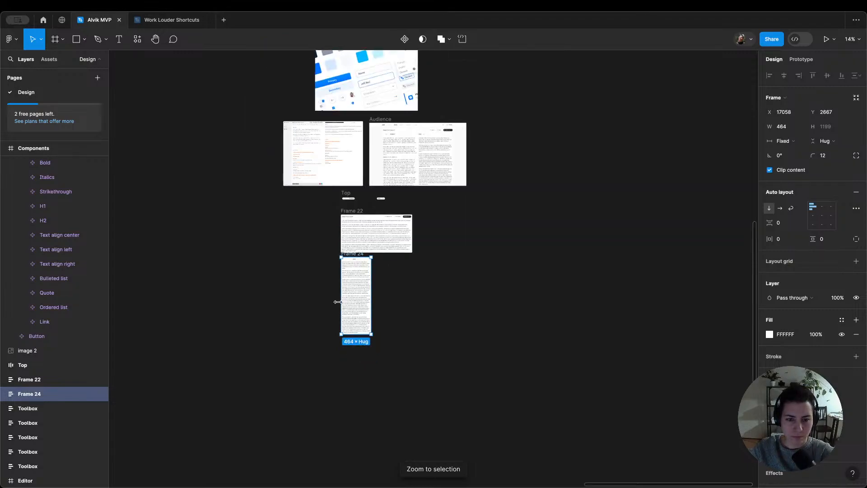
pyautogui.scroll(3, 331, 223)
pyautogui.scroll(-2, 329, 222)
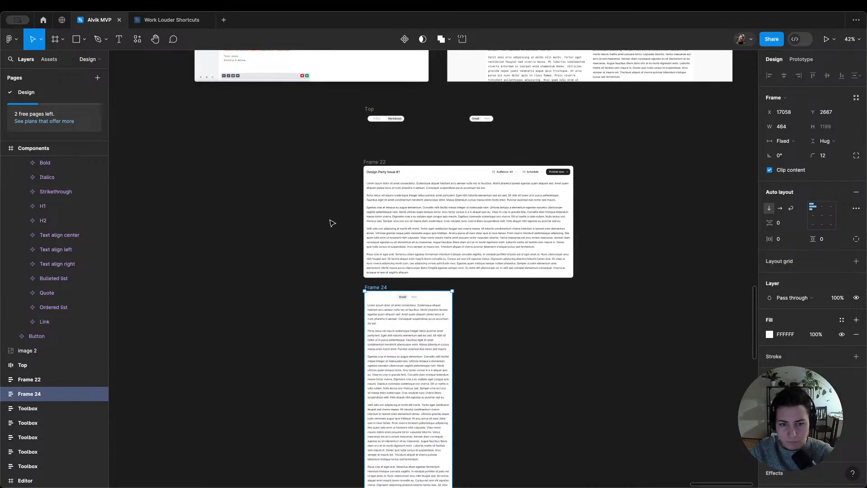
pyautogui.scroll(-2, 296, 185)
pyautogui.moveTo(316, 158); pyautogui.dragTo(643, 397)
pyautogui.press('Delete')
# Step: Duplicate the divider before the Bulleted list button in the editor's Toolbox and move the copy to the toolbox's end
pyautogui.scroll(-10, 489, 121)
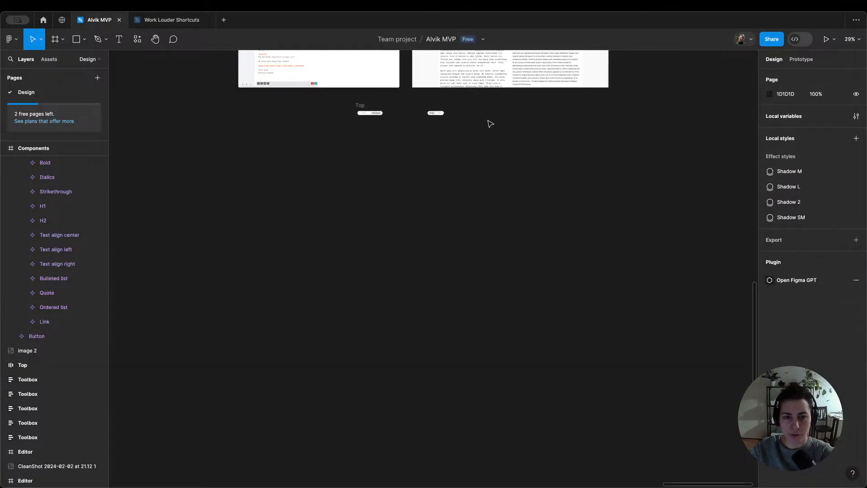
pyautogui.scroll(10, 284, 141)
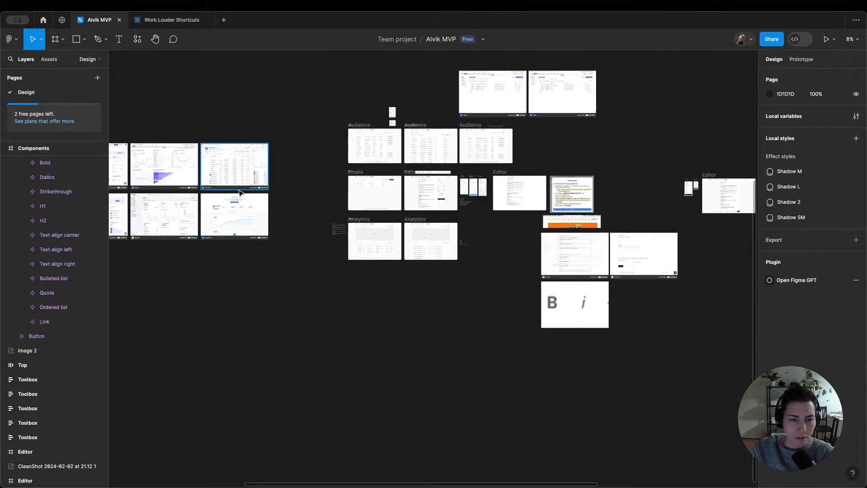
pyautogui.scroll(5, 293, 386)
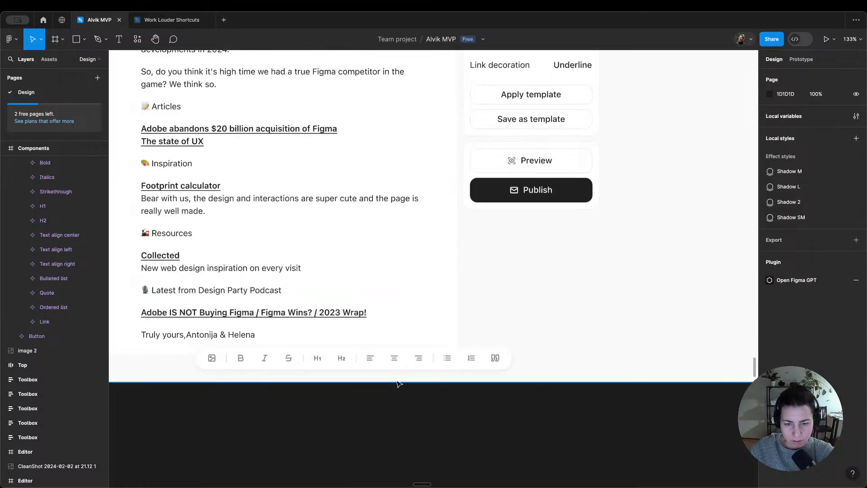
pyautogui.click(437, 362)
pyautogui.hotkey('ctrl', 'd')
pyautogui.press('Right')
pyautogui.press('Right')
pyautogui.press('Right')
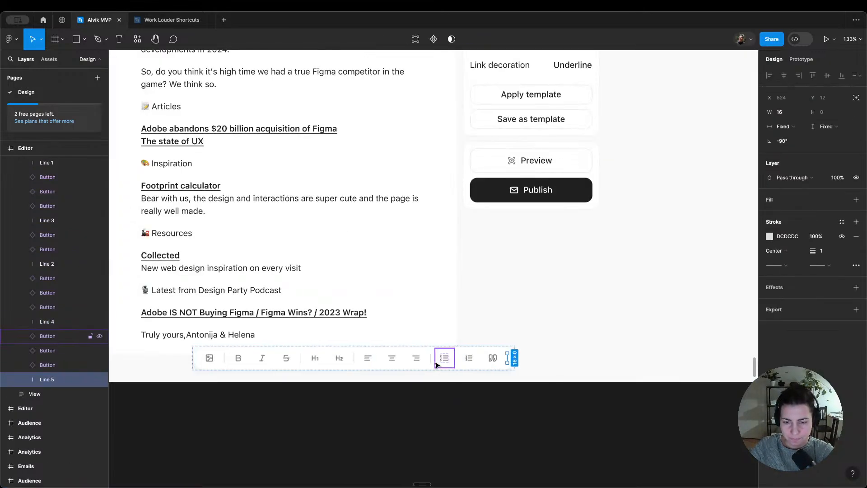
# Step: Duplicate the Text align right button twice and place both copies after the new last divider in the Toolbox
pyautogui.click(419, 361)
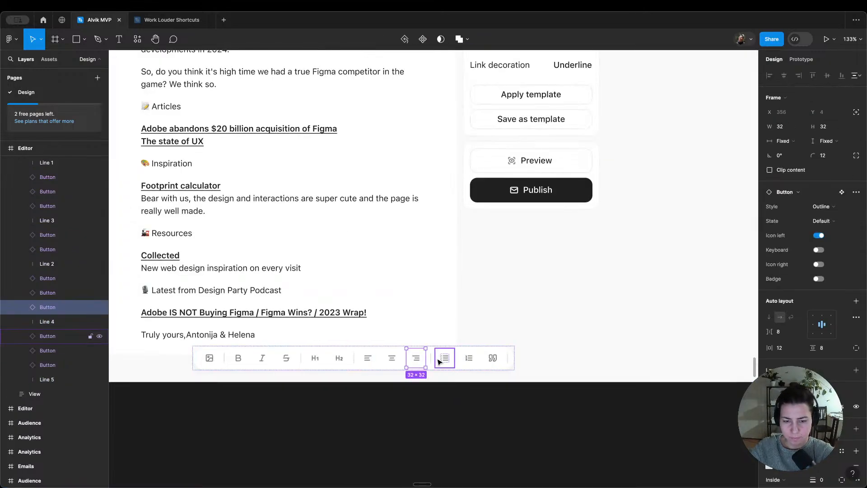
pyautogui.hotkey('ctrl', 'd')
pyautogui.press('Right')
pyautogui.press('Right')
pyautogui.press('Right')
pyautogui.press('Right')
pyautogui.press('Right')
pyautogui.hotkey('ctrl', 'd')
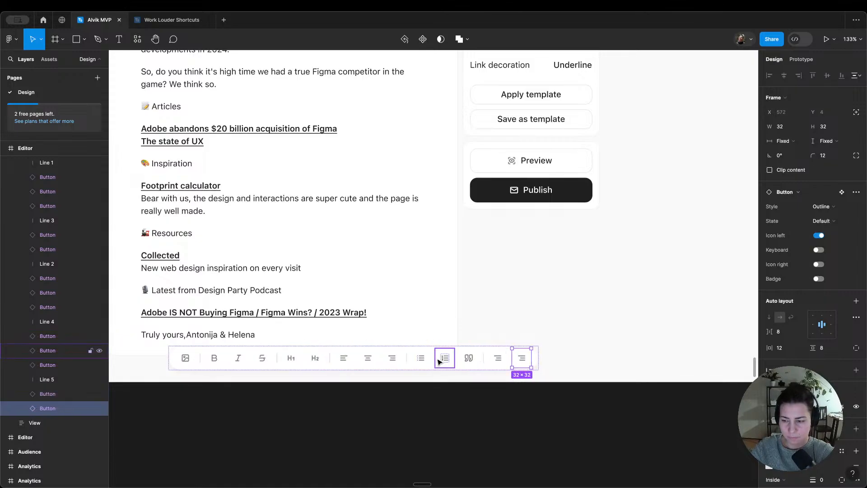
pyautogui.scroll(-2, 417, 281)
pyautogui.scroll(-6, 417, 281)
pyautogui.click(429, 356)
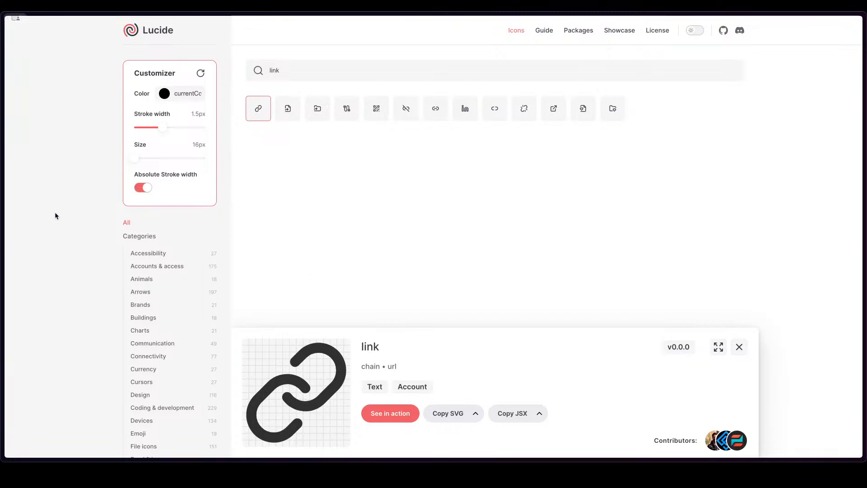
pyautogui.press('super+l')
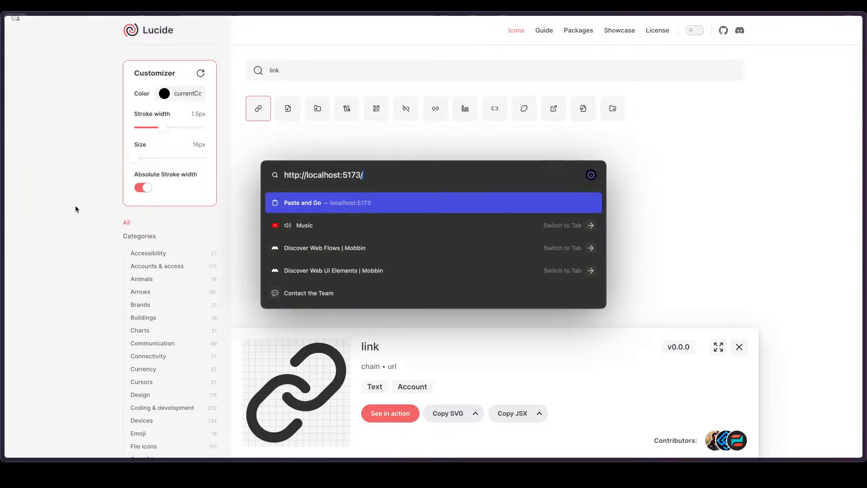
pyautogui.press('Return')
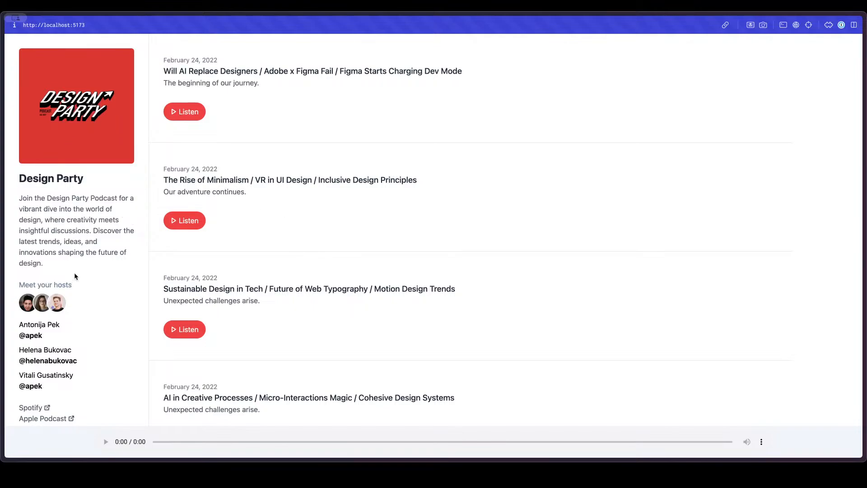
pyautogui.scroll(-10, 265, 236)
pyautogui.scroll(7, 265, 236)
pyautogui.scroll(-7, 265, 235)
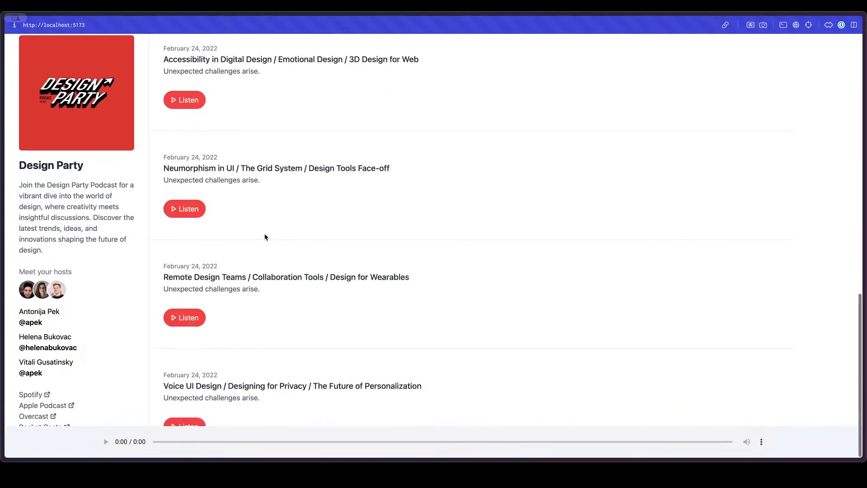
pyautogui.scroll(8, 91, 269)
pyautogui.scroll(-8, 91, 270)
pyautogui.scroll(4, 91, 270)
pyautogui.scroll(6, 346, 266)
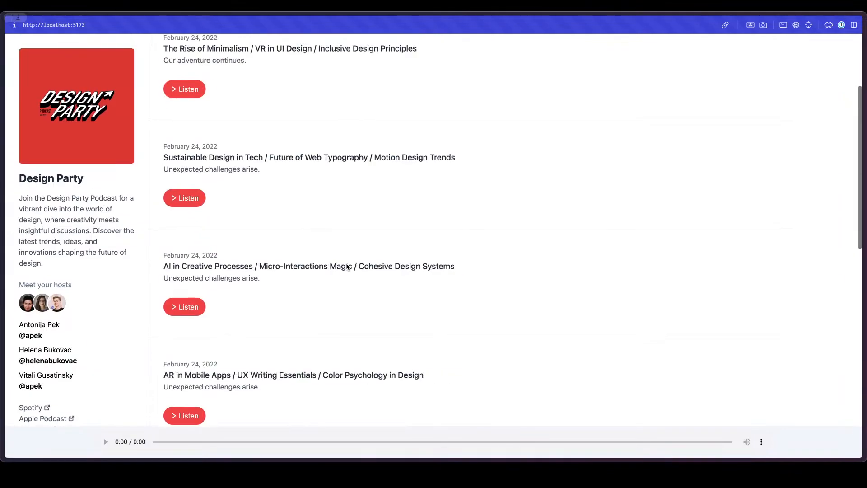
# Step: Examine the podcast page's episode list and how the host sidebar behaves across the full page
pyautogui.scroll(3, 346, 263)
pyautogui.scroll(-10, 345, 263)
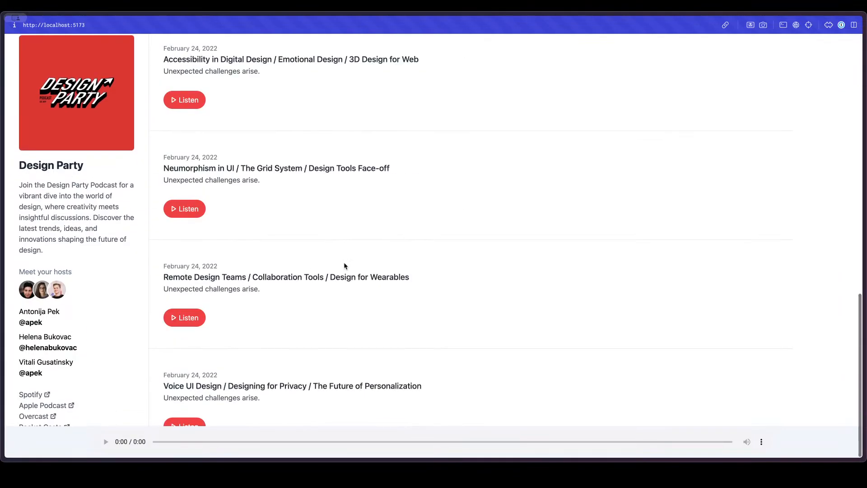
pyautogui.scroll(12, 345, 266)
pyautogui.scroll(-3, 70, 237)
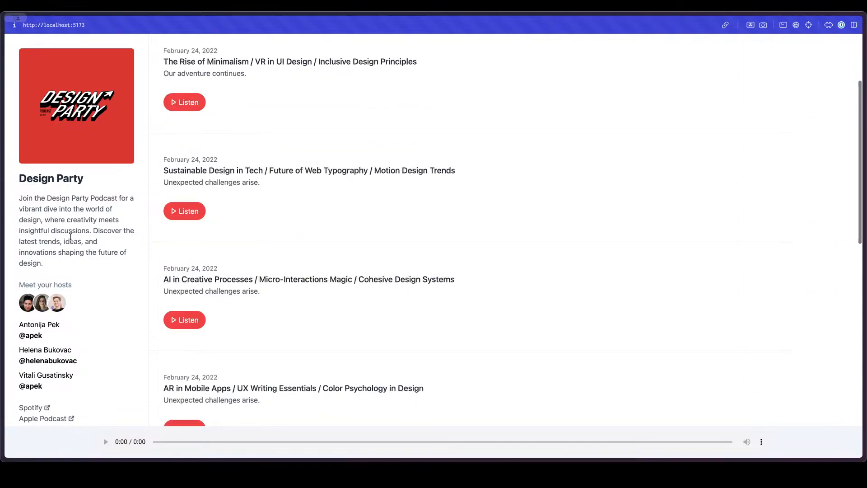
pyautogui.scroll(-1, 71, 237)
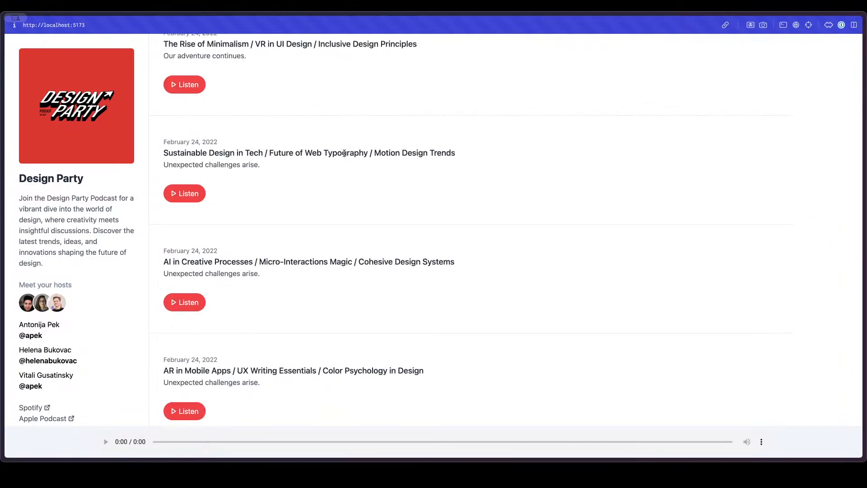
pyautogui.scroll(3, 348, 160)
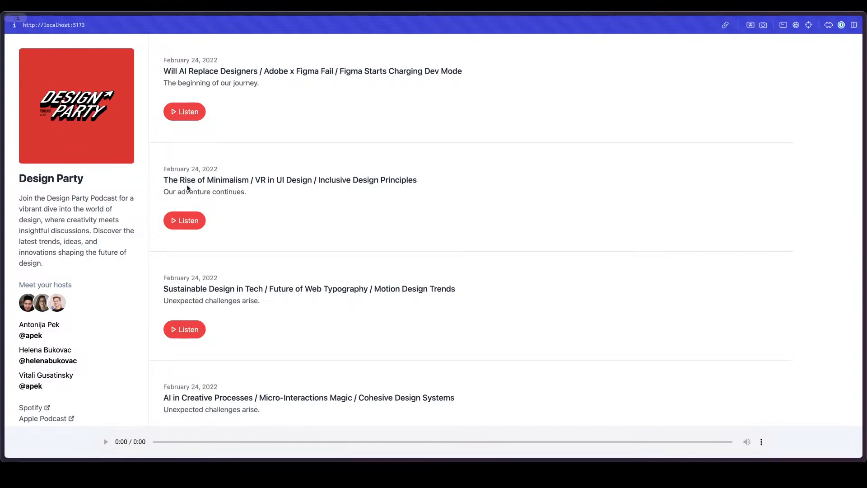
# Step: Switch to the open Lucide page and copy the link icon as SVG
pyautogui.moveTo(1, 188)
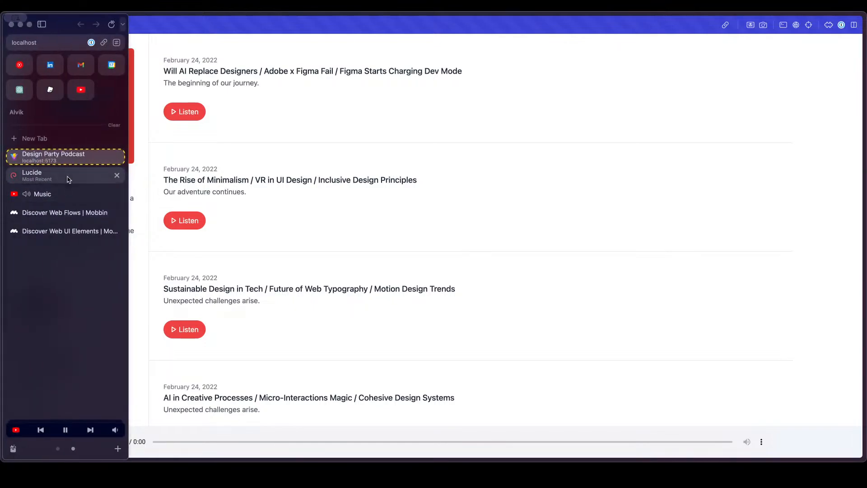
pyautogui.click(68, 179)
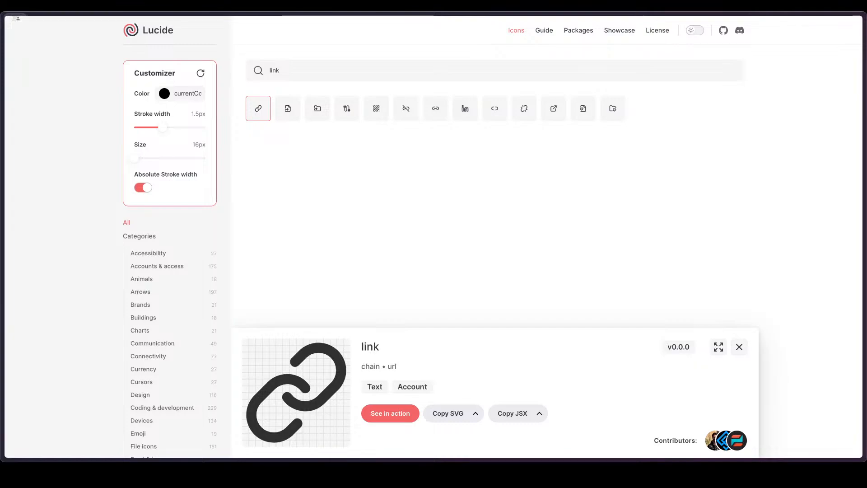
pyautogui.click(448, 414)
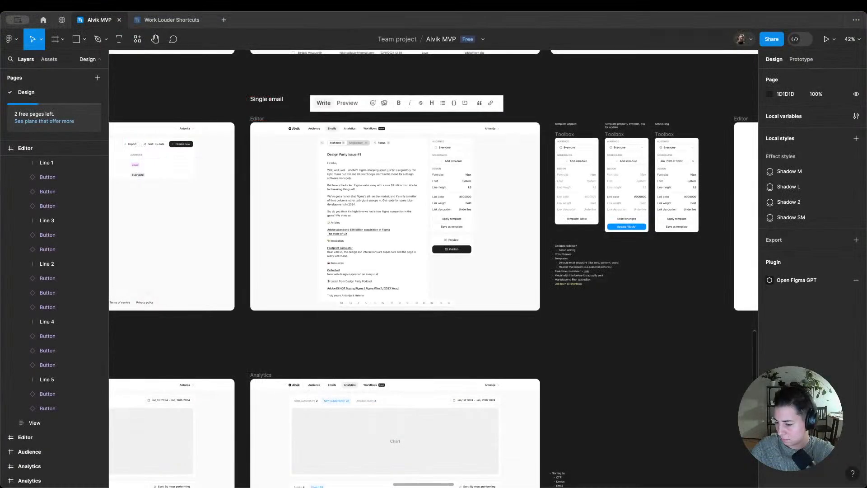
# Step: Compare the icon set in the Components frame with the buttons in the Single email Editor's Toolbox
pyautogui.scroll(-10, 569, 238)
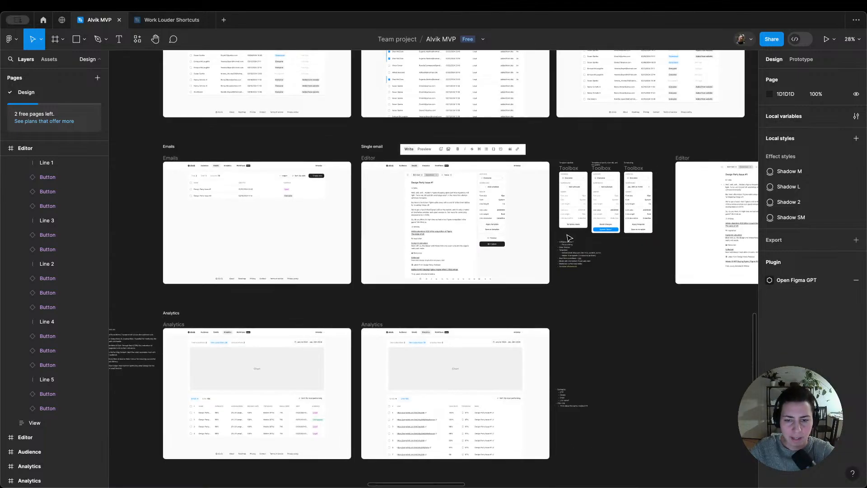
pyautogui.scroll(10, 579, 74)
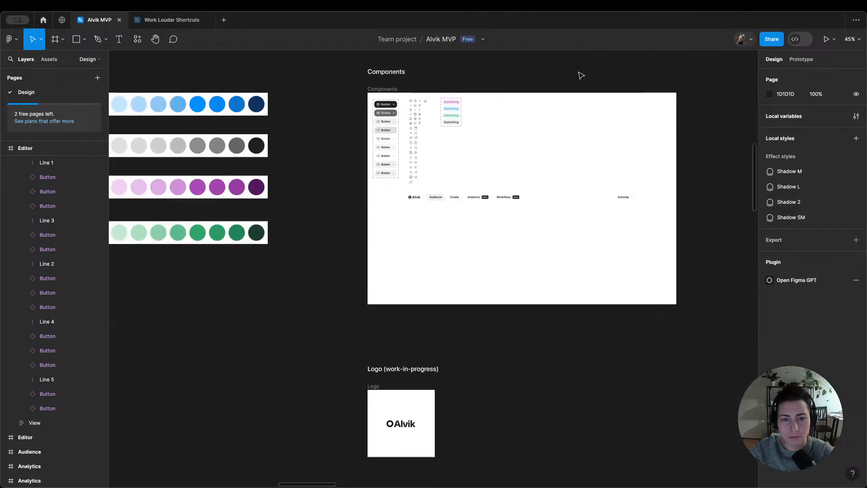
pyautogui.scroll(-5, 578, 77)
pyautogui.hscroll(10, 637, 342)
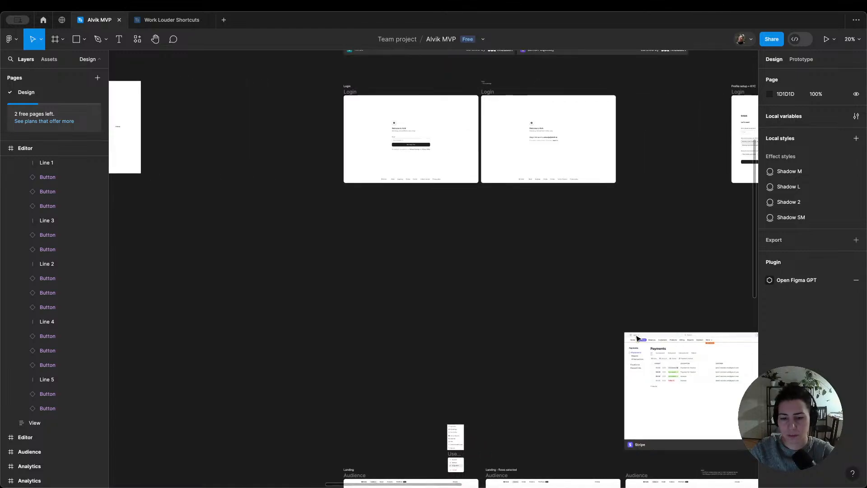
pyautogui.hscroll(-6, 212, 187)
pyautogui.scroll(5, 286, 128)
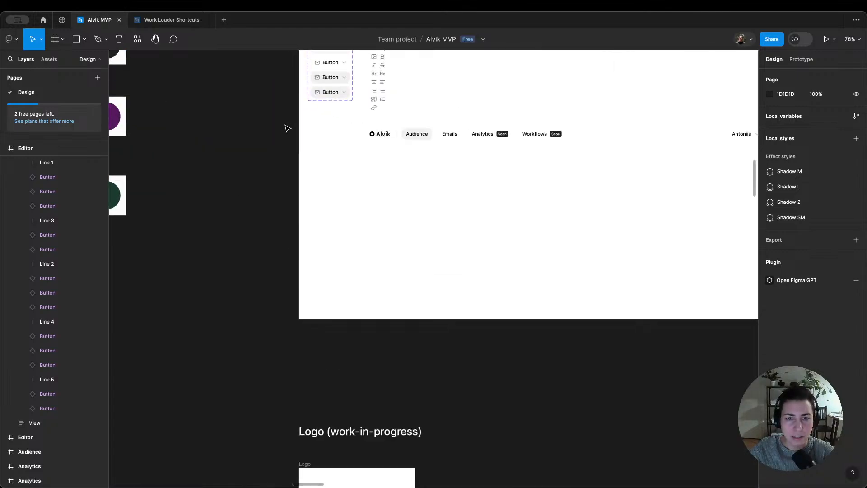
pyautogui.scroll(-6, 287, 127)
pyautogui.scroll(-5, 715, 380)
pyautogui.moveTo(716, 380); pyautogui.dragTo(431, 381)
pyautogui.scroll(10, 369, 196)
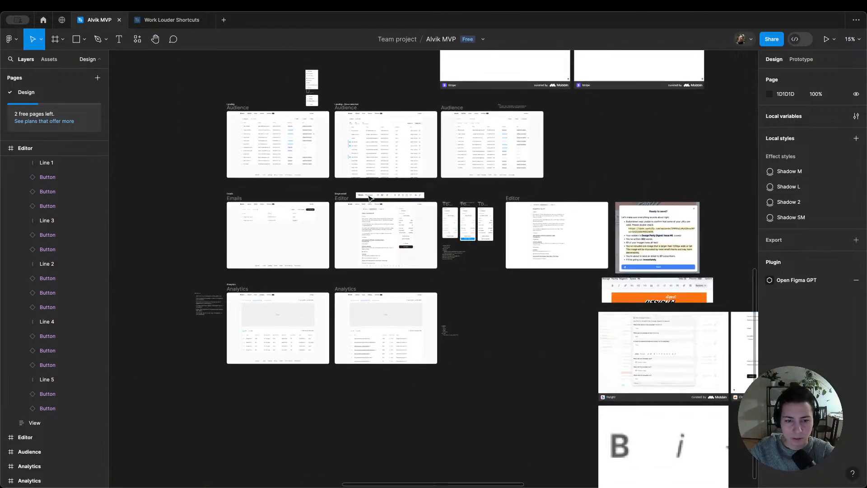
pyautogui.moveTo(454, 486); pyautogui.dragTo(454, 227)
pyautogui.hscroll(2, 482, 347)
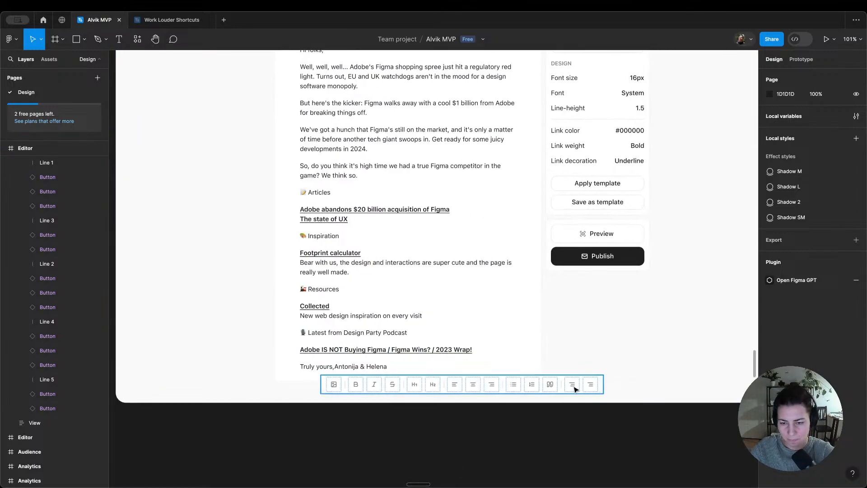
# Step: Search the swap options for "link" on the first placeholder icon after the Toolbox's last divider
pyautogui.click(573, 385)
pyautogui.click(803, 177)
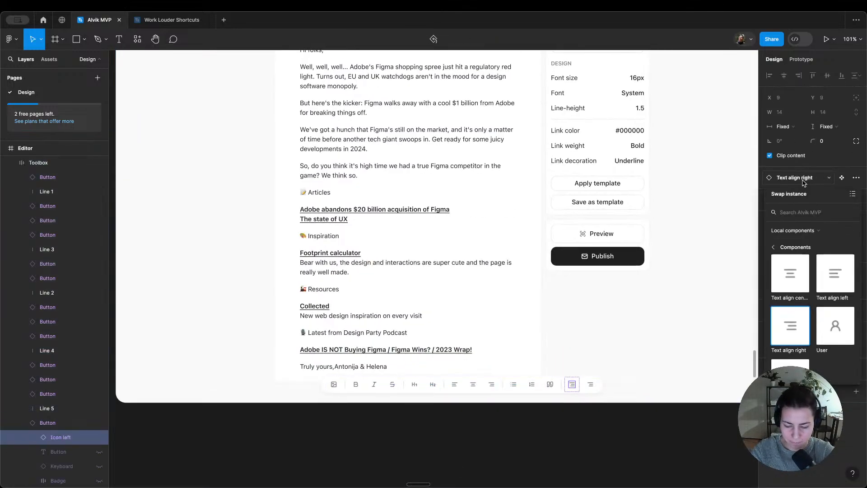
pyautogui.write('link')
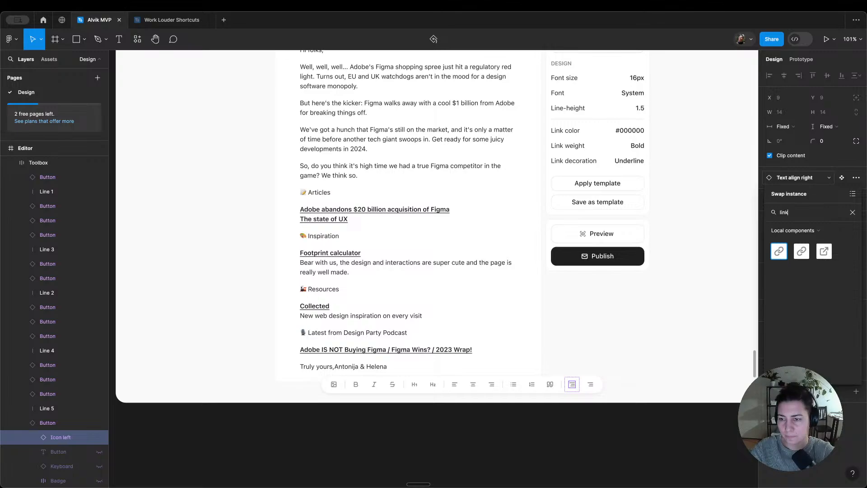
pyautogui.click(689, 313)
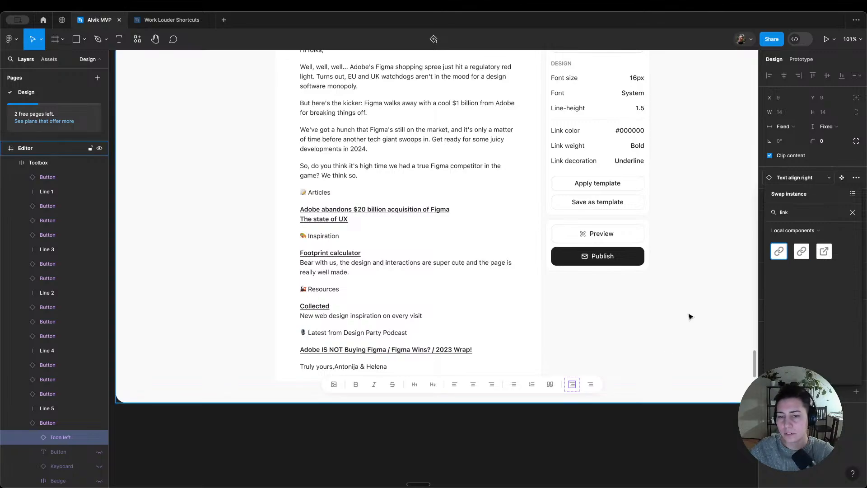
# Step: Compare the two link icons in the Components frame's Icons set and delete the duplicate at the end
pyautogui.hotkey('shift', '1')
pyautogui.scroll(15, 505, 198)
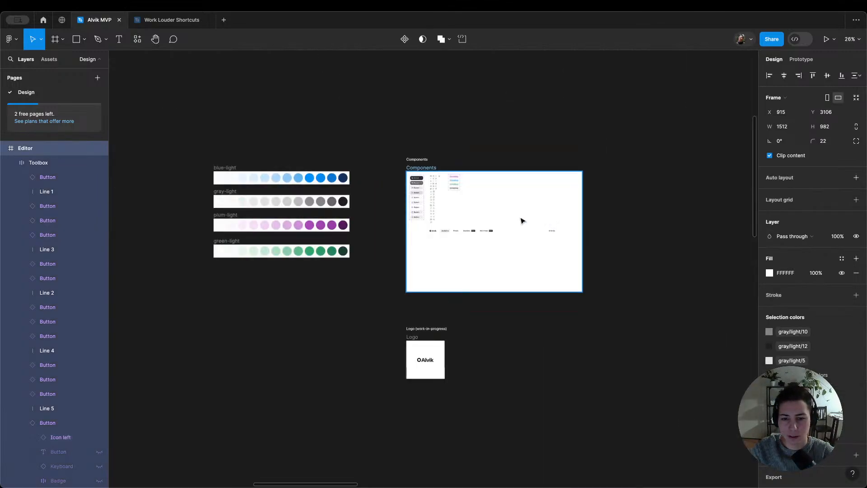
pyautogui.click(397, 292)
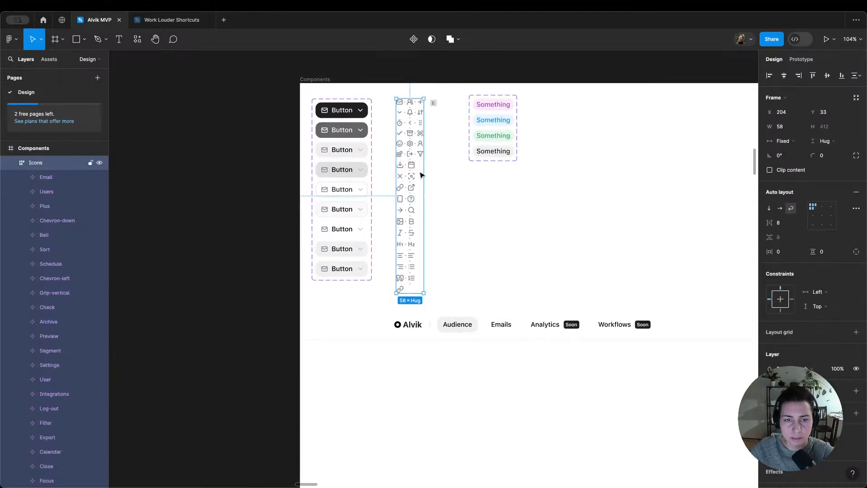
pyautogui.scroll(5, 421, 174)
pyautogui.scroll(2, 422, 141)
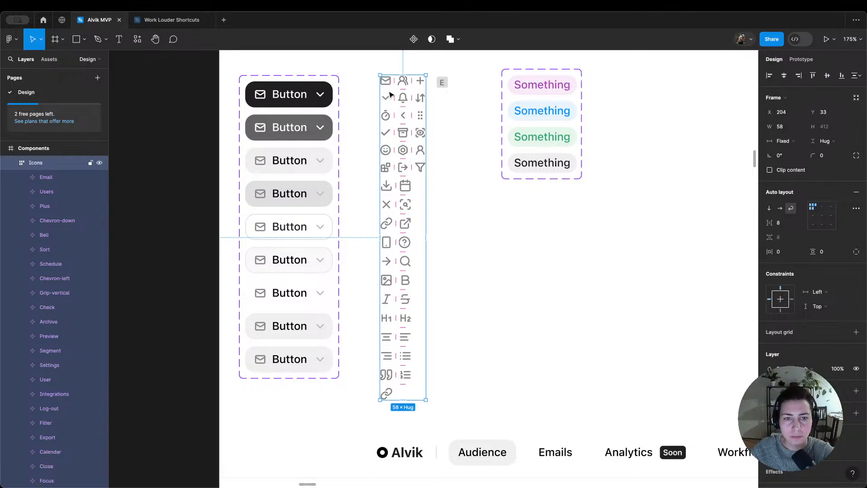
pyautogui.click(391, 221)
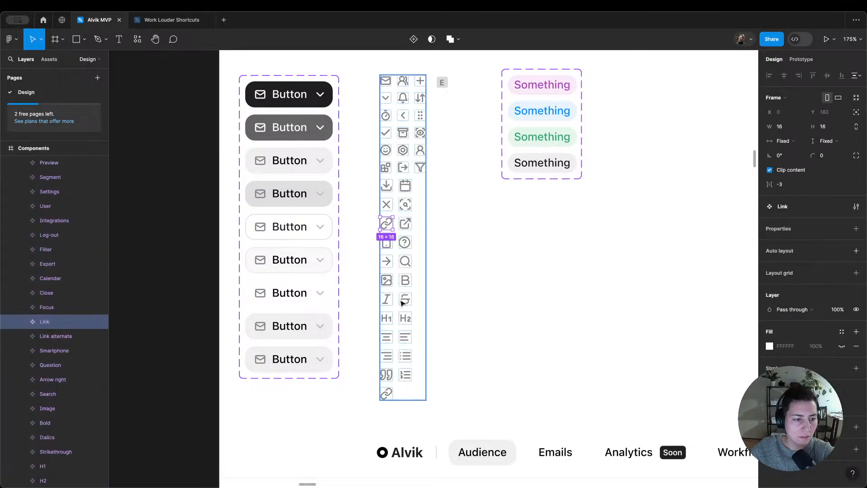
pyautogui.click(391, 395)
pyautogui.press('Escape')
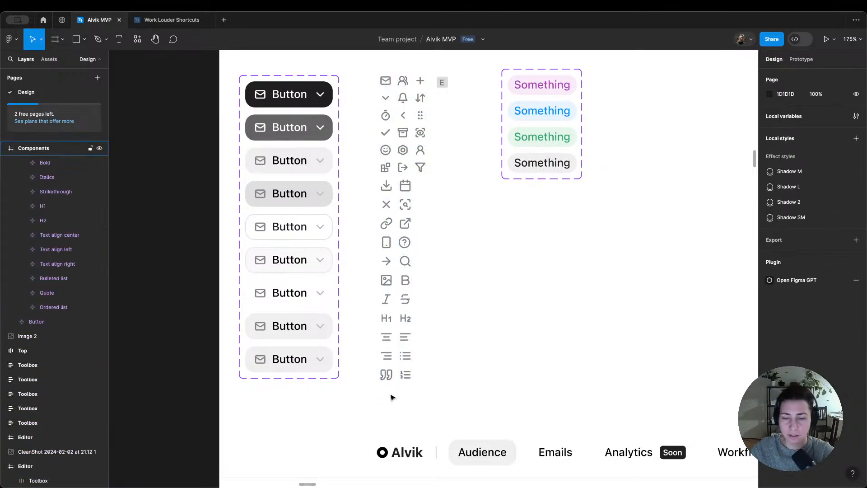
# Step: Swap the first Text align right placeholder icon after the Editor Toolbox's last divider for the Link component
pyautogui.scroll(-10, 392, 395)
pyautogui.scroll(-5, 397, 385)
pyautogui.hscroll(4, 406, 388)
pyautogui.scroll(-5, 452, 393)
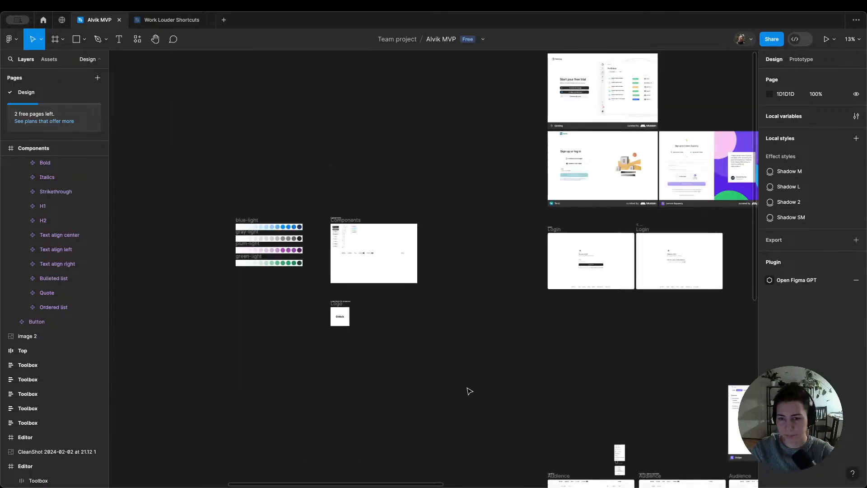
pyautogui.hscroll(4, 466, 391)
pyautogui.scroll(-8, 406, 398)
pyautogui.scroll(10, 268, 412)
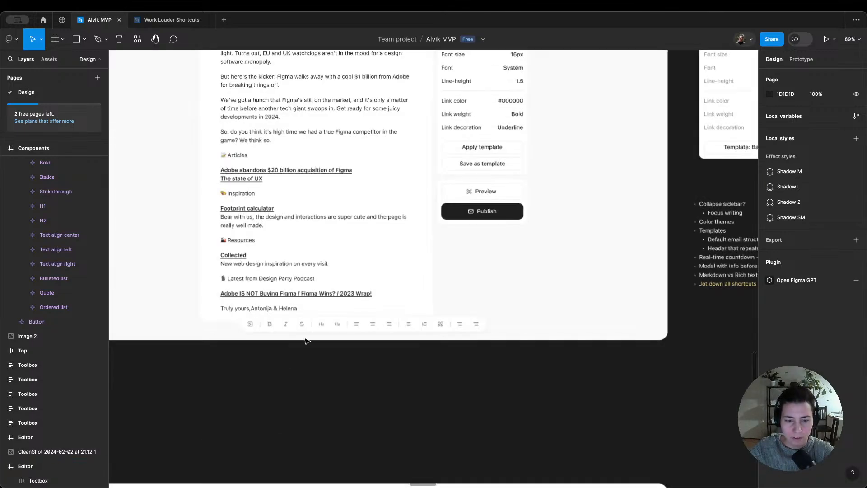
pyautogui.scroll(-2, 406, 316)
pyautogui.click(483, 329)
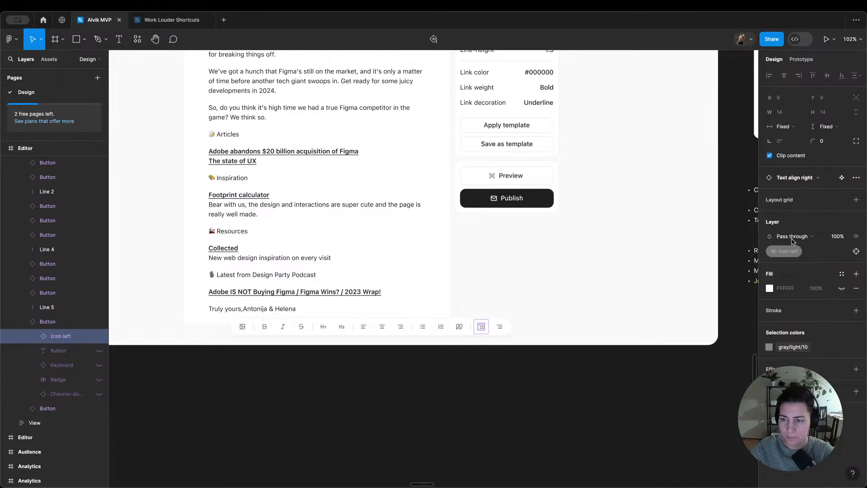
pyautogui.click(817, 177)
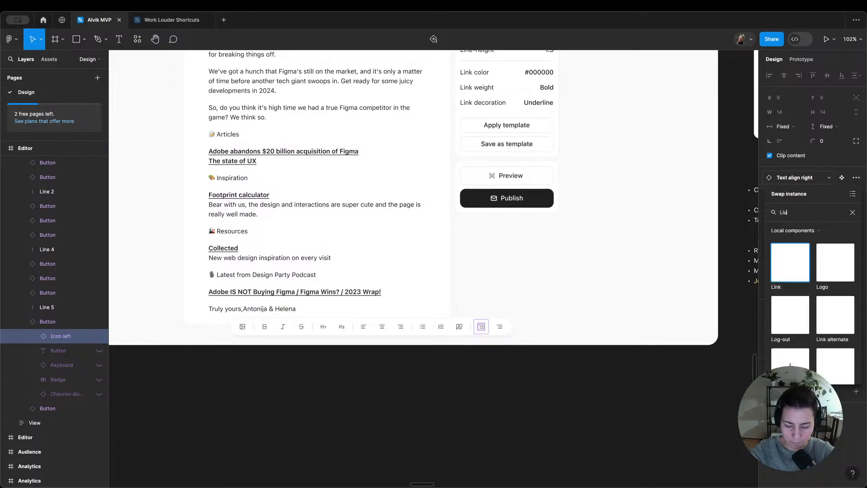
pyautogui.write('Li')
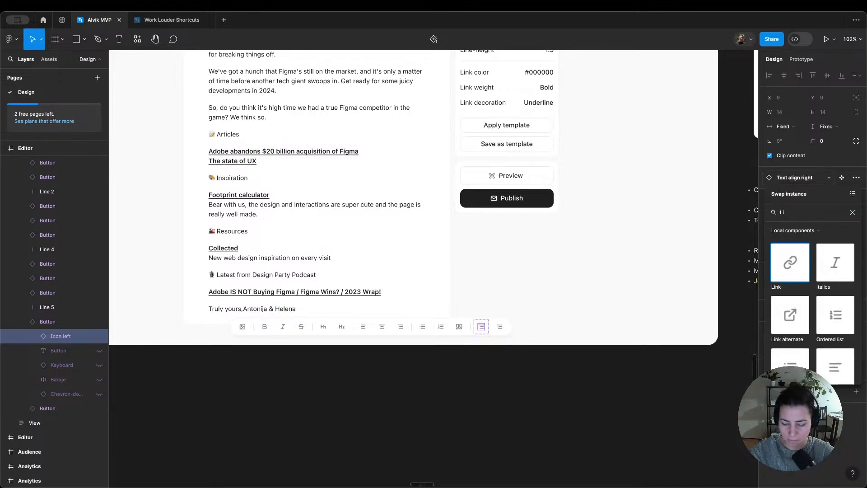
pyautogui.write('nk')
pyautogui.click(778, 251)
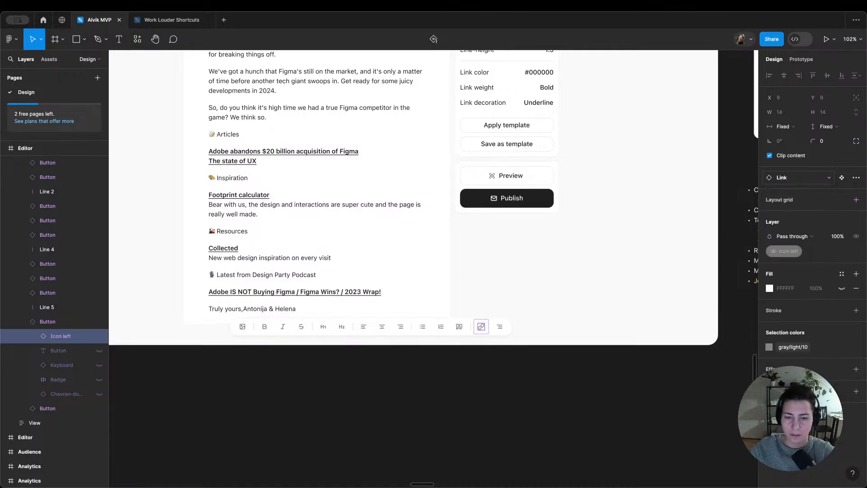
# Step: Delete the remaining Text align right placeholder button at the end of the Editor's Toolbox
pyautogui.click(501, 332)
pyautogui.press('Delete')
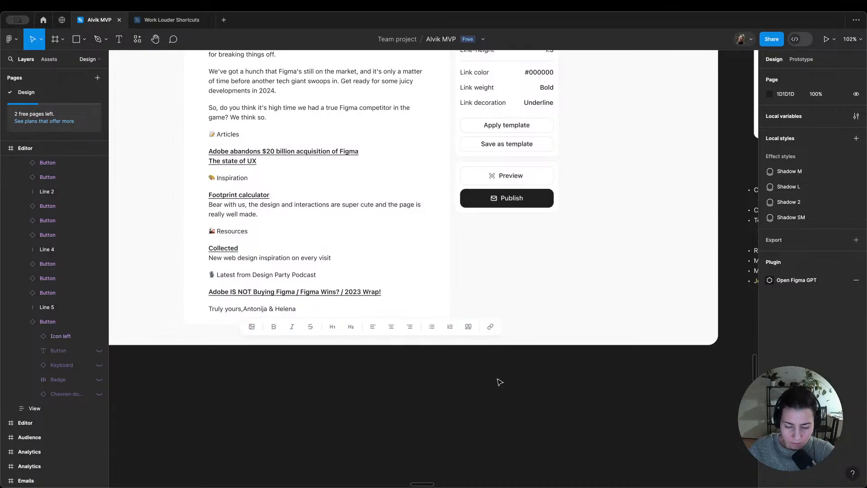
pyautogui.scroll(-5, 500, 378)
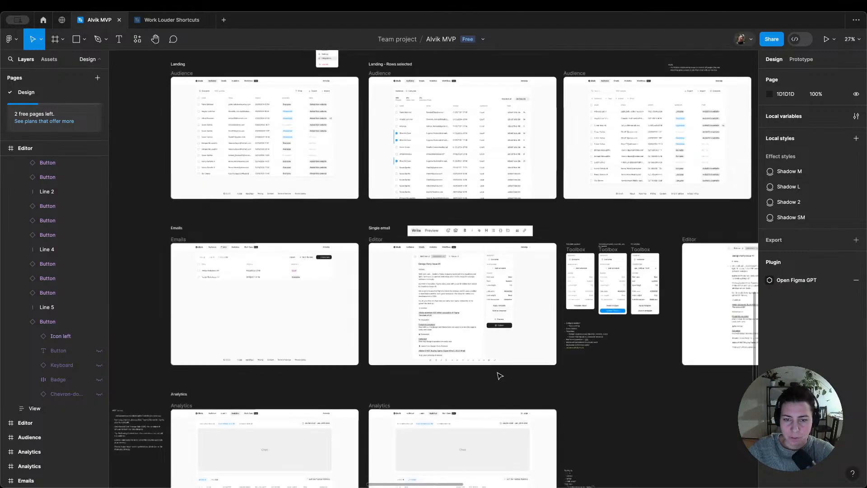
pyautogui.scroll(3, 480, 251)
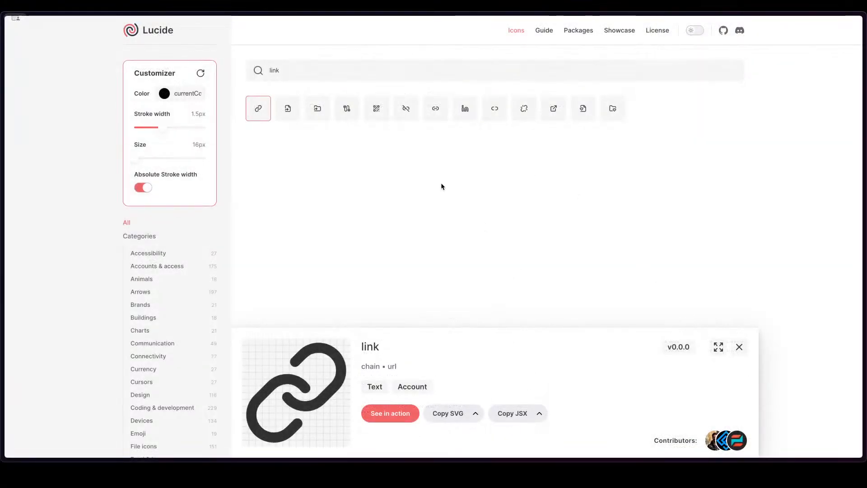
# Step: Search Lucide for "code", copy the braces icon as SVG, and return to the Alvik MVP file
pyautogui.click(324, 74)
pyautogui.press('BackSpace')
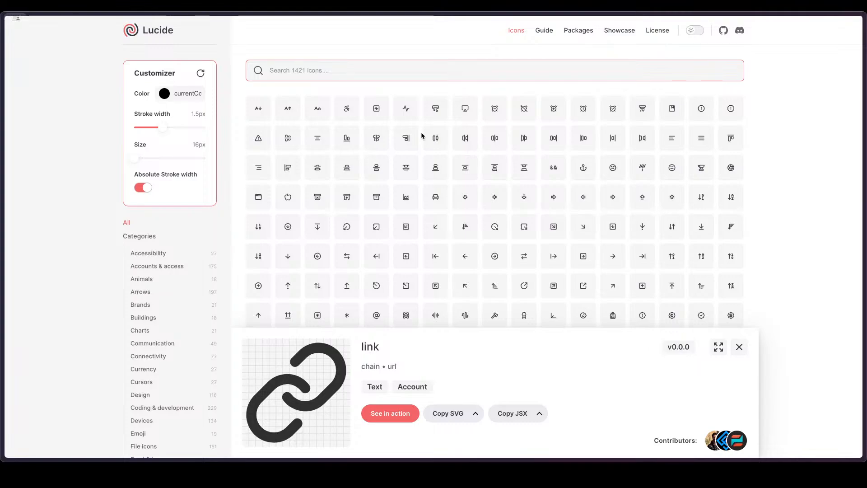
pyautogui.write('code')
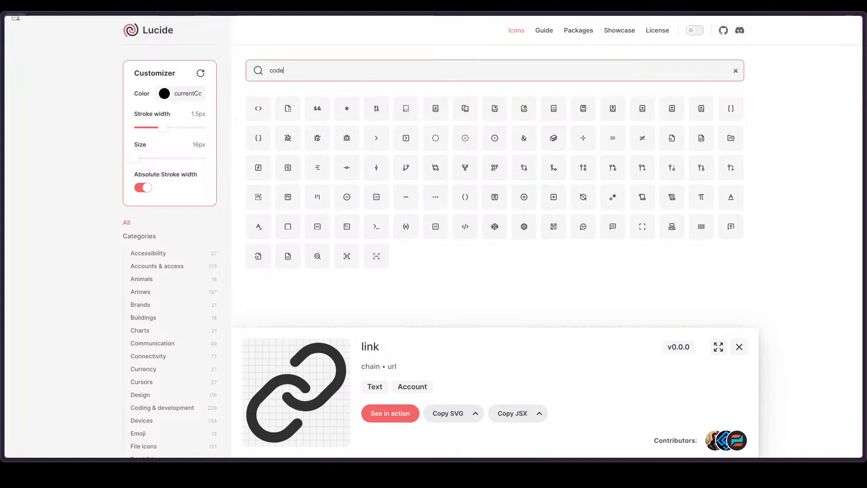
pyautogui.click(264, 143)
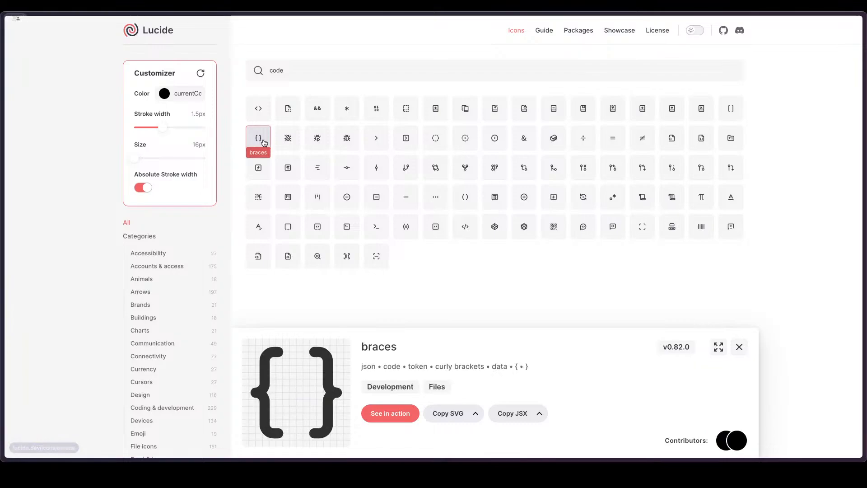
pyautogui.click(455, 421)
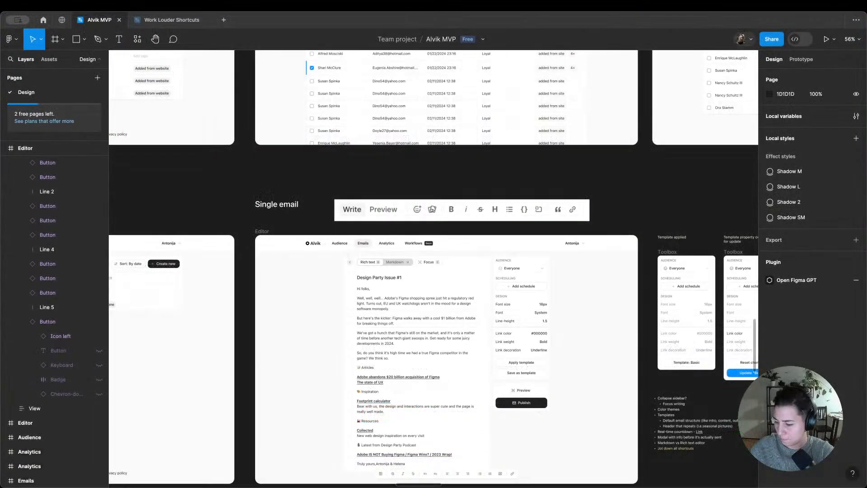
pyautogui.scroll(-2, 542, 271)
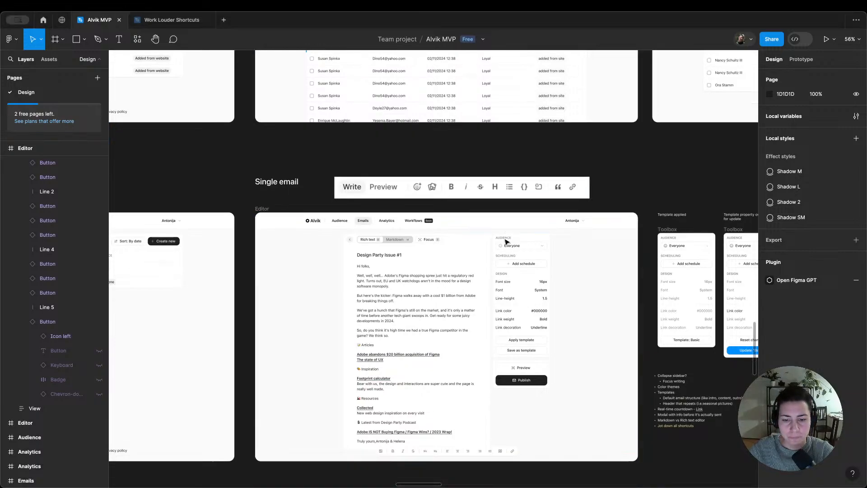
# Step: Paste the braces icon at the end of the Components frame's icon set and colour it gray/light/10
pyautogui.scroll(-10, 383, 156)
pyautogui.hscroll(-7, 386, 153)
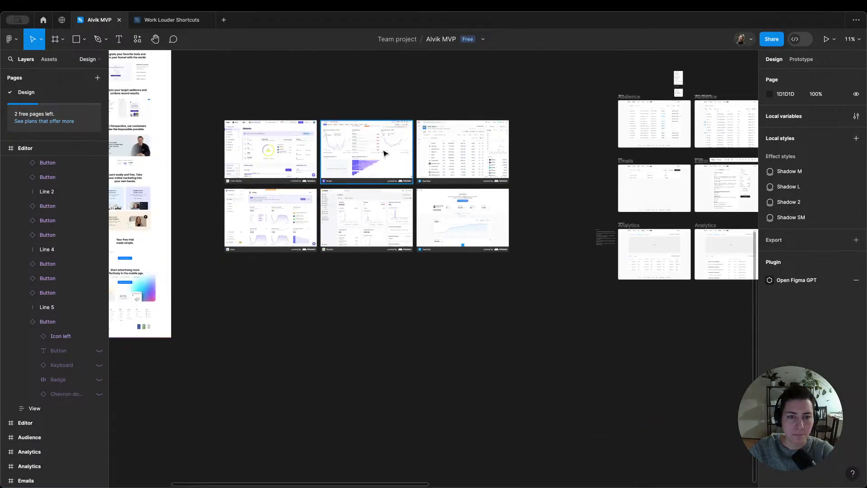
pyautogui.scroll(3, 371, 156)
pyautogui.scroll(3, 354, 158)
pyautogui.scroll(10, 482, 143)
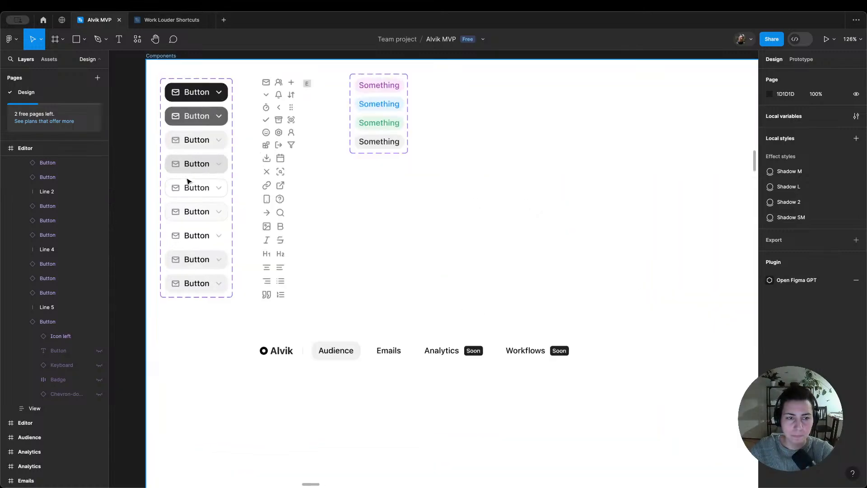
pyautogui.click(288, 274)
pyautogui.hotkey('ctrl', 'v')
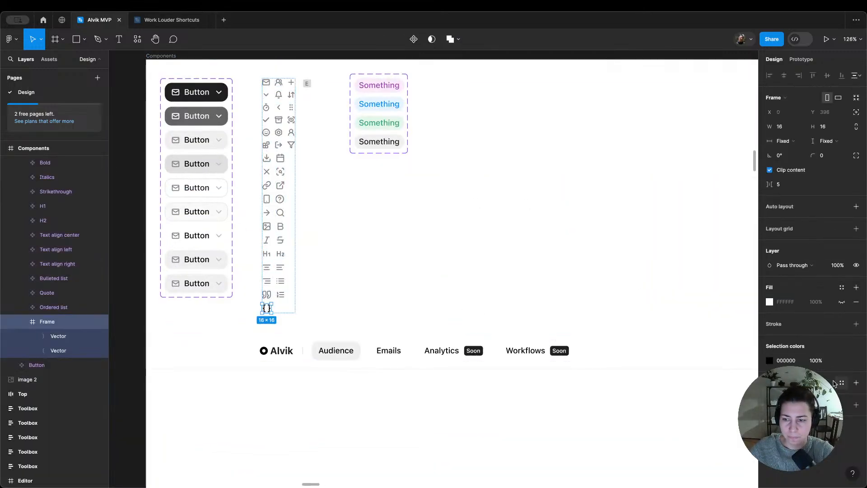
pyautogui.click(842, 360)
pyautogui.write('gr')
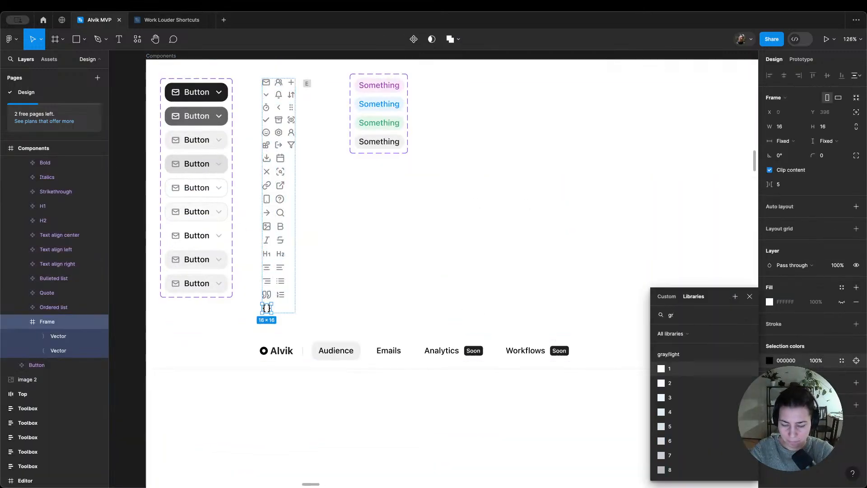
pyautogui.write(' 10')
pyautogui.press('Return')
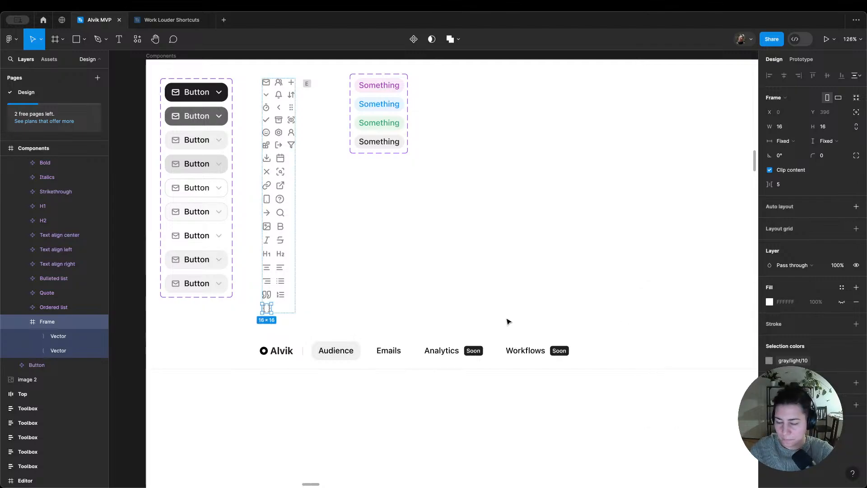
# Step: Rename the pasted braces frame as Code and turn it into a component
pyautogui.doubleClick(62, 321)
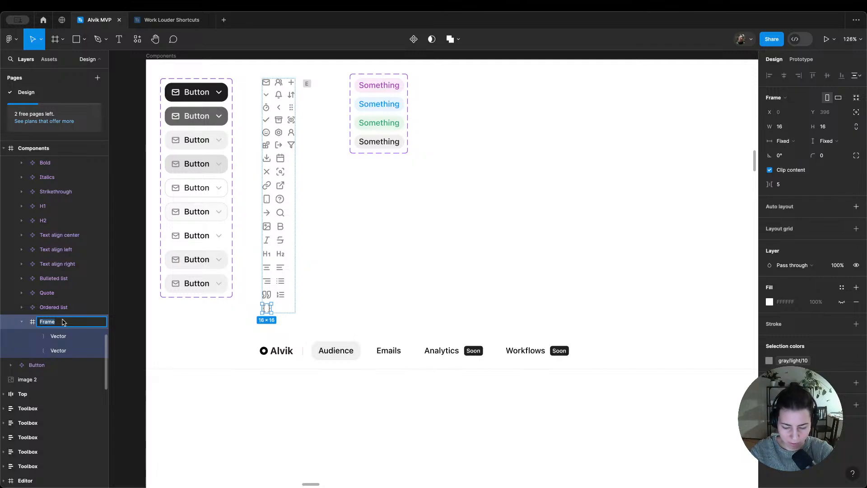
pyautogui.write('Code')
pyautogui.press('Return')
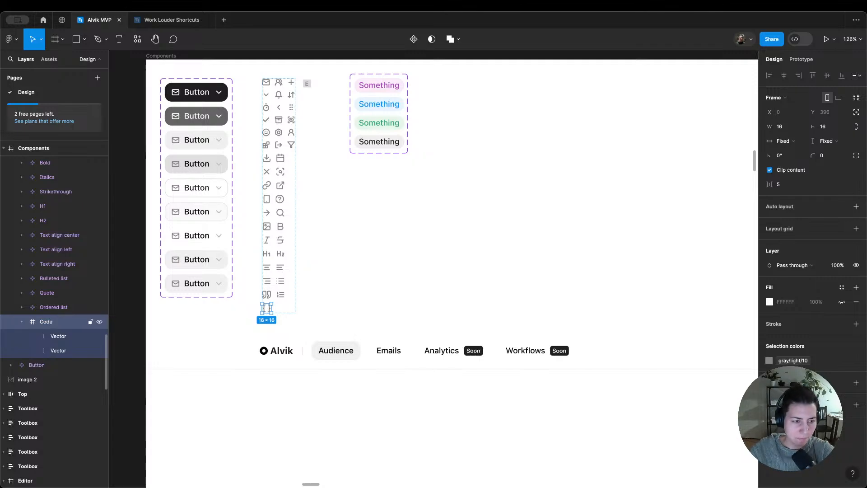
pyautogui.press('alt+super+k')
# Step: Duplicate the link button at the end of the Editor's Toolbox and swap the copy's icon for the Code component
pyautogui.scroll(-10, 405, 217)
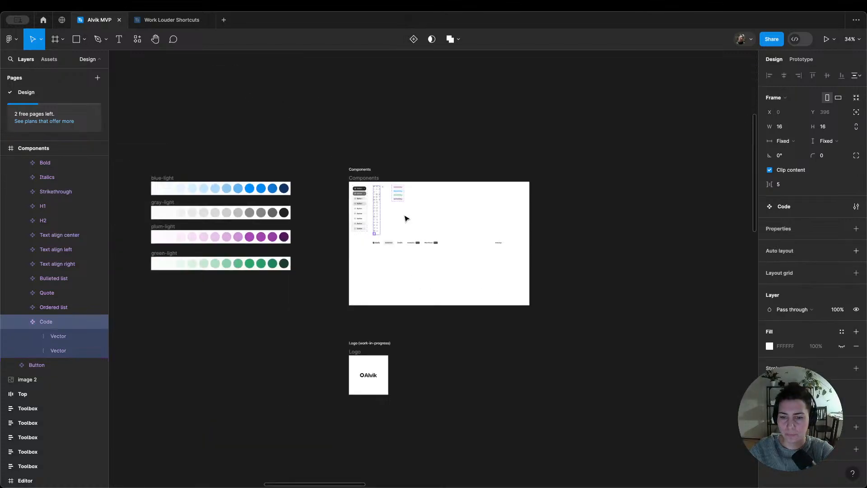
pyautogui.hscroll(8, 406, 219)
pyautogui.scroll(-5, 454, 303)
pyautogui.hscroll(5, 457, 307)
pyautogui.scroll(-5, 457, 307)
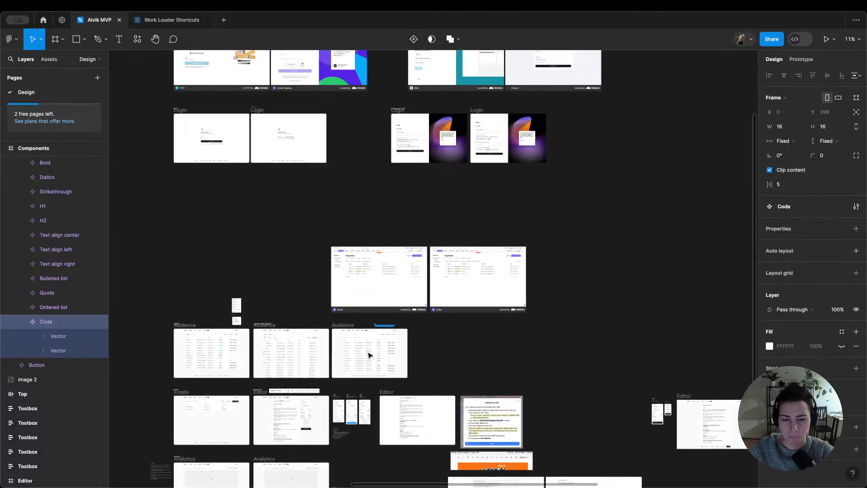
pyautogui.scroll(10, 263, 446)
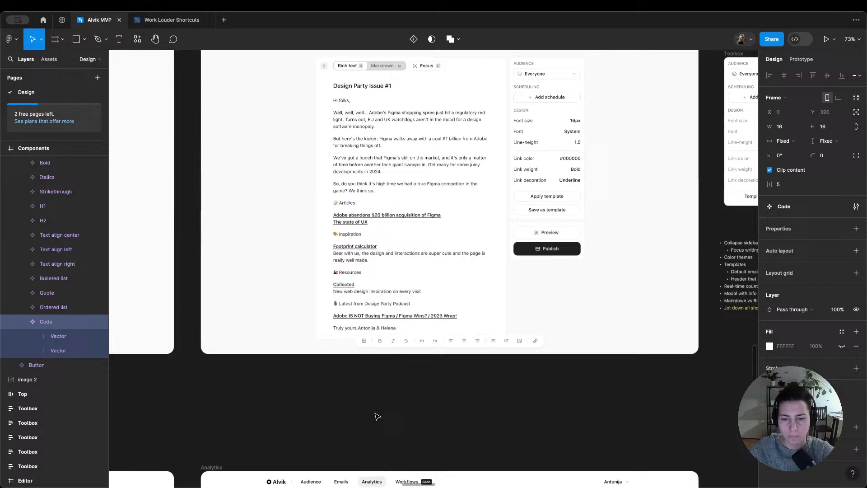
pyautogui.scroll(3, 543, 347)
pyautogui.doubleClick(533, 340)
pyautogui.press('super+d')
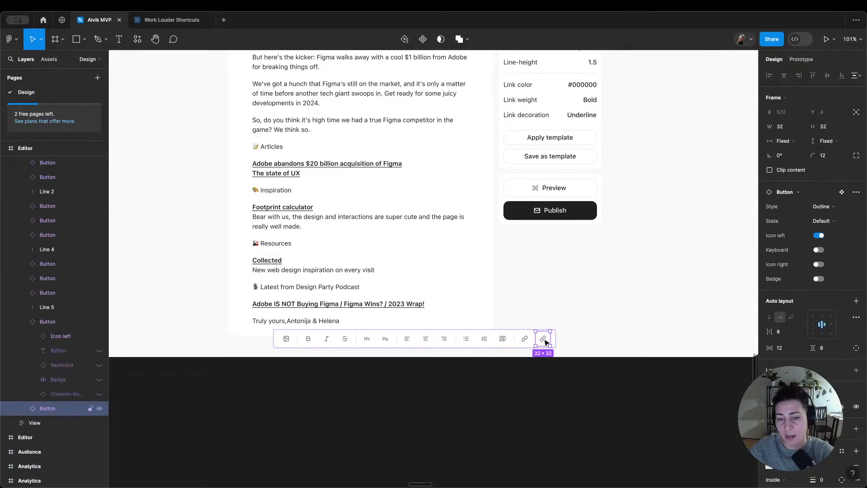
pyautogui.click(545, 340)
pyautogui.click(795, 177)
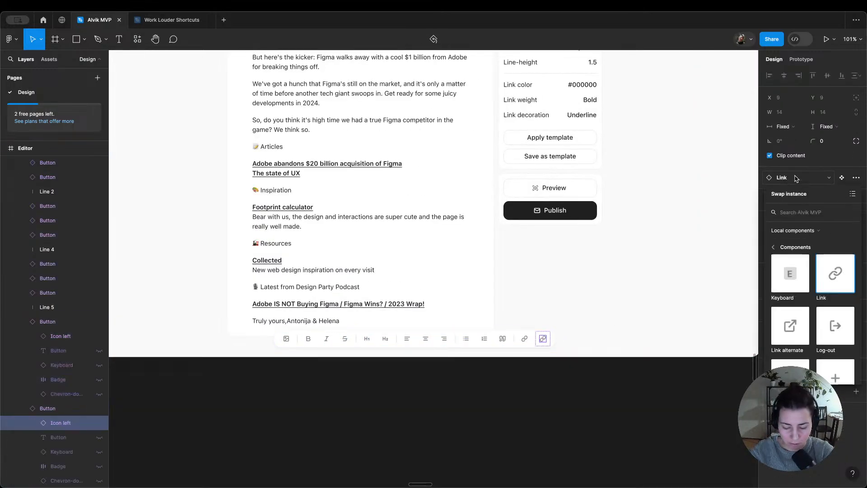
pyautogui.write('code')
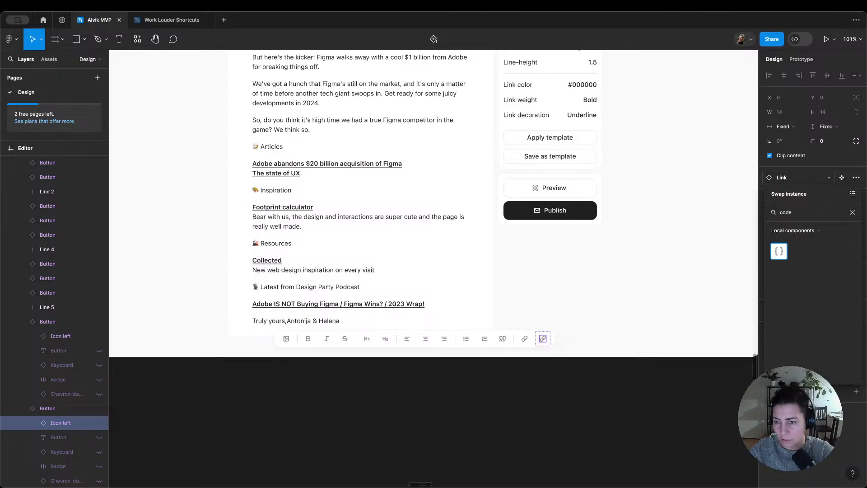
pyautogui.press('Return')
pyautogui.click(562, 370)
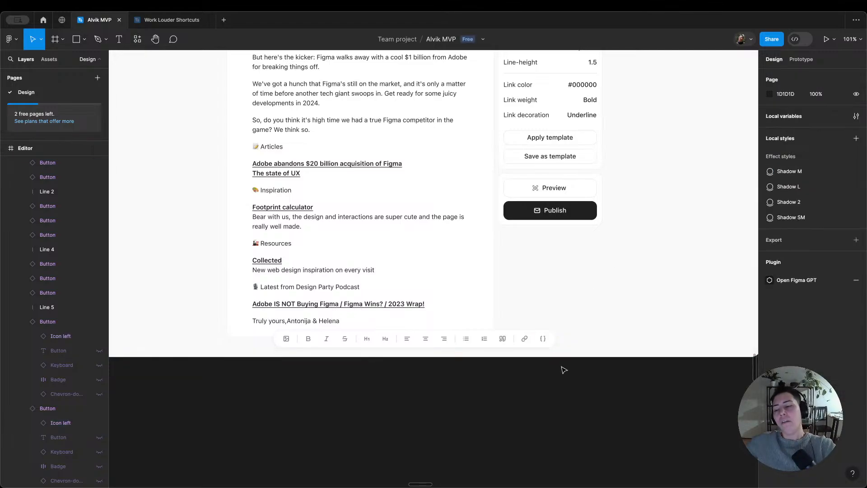
# Step: Copy the finished Toolbox from the Single email Editor frame into the focus-mode Editor frame
pyautogui.click(535, 332)
pyautogui.scroll(-10, 535, 332)
pyautogui.hscroll(8, 535, 333)
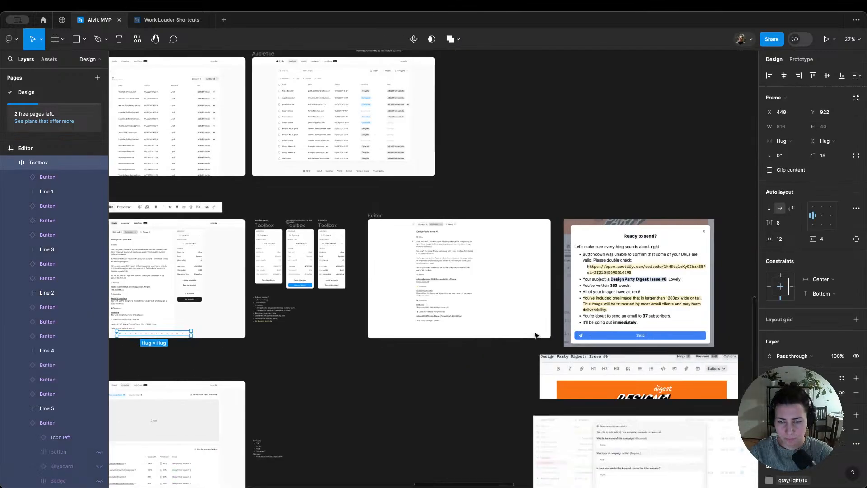
pyautogui.click(377, 214)
pyautogui.press('super+v')
pyautogui.click(431, 213)
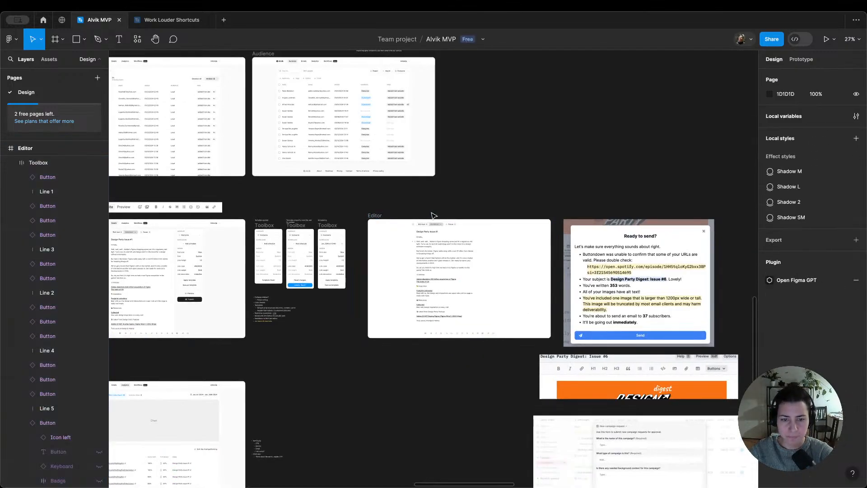
# Step: Preview the Single email Editor prototype, check its switch to Focus mode and close the preview
pyautogui.hscroll(-6, 428, 215)
pyautogui.click(350, 216)
pyautogui.hotkey('shift', 'space')
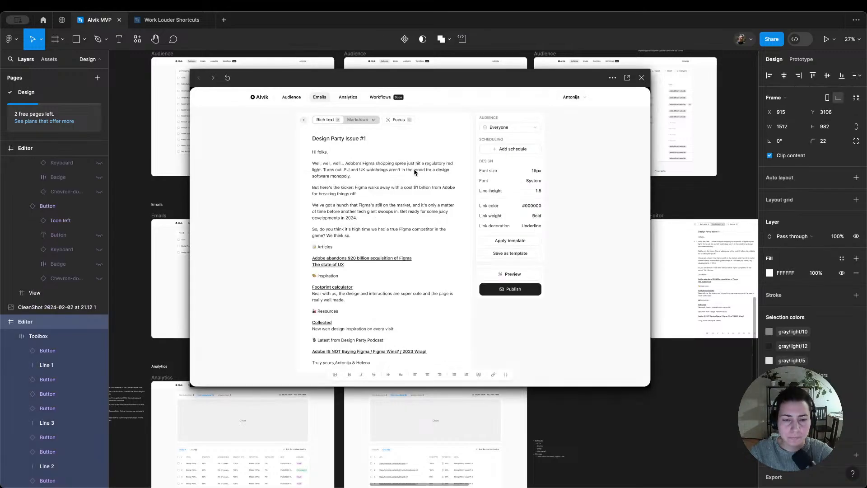
pyautogui.click(400, 119)
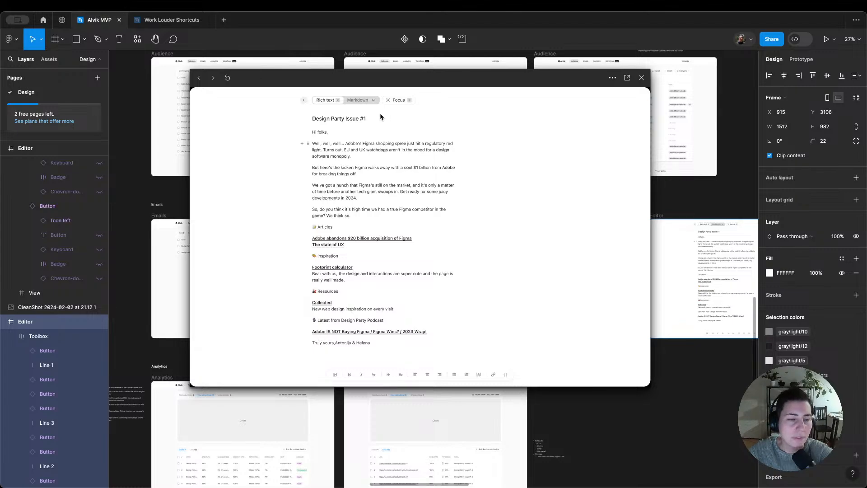
pyautogui.click(641, 78)
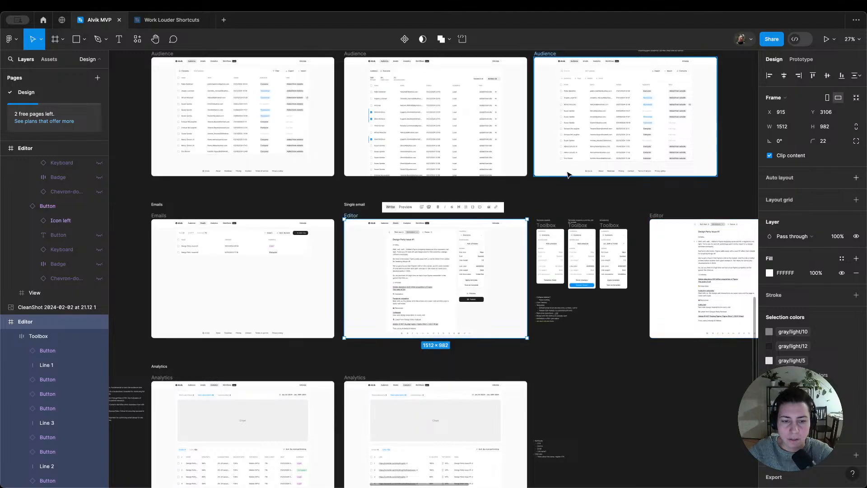
# Step: Examine the Single email Editor's layout and its row of Rich text, Markdown and Focus controls
pyautogui.hotkey('shift', '2')
pyautogui.click(682, 346)
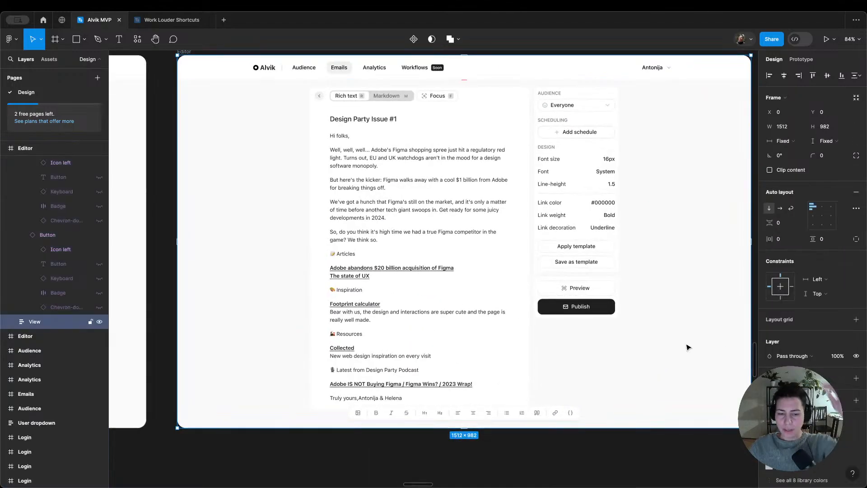
pyautogui.scroll(1, 686, 346)
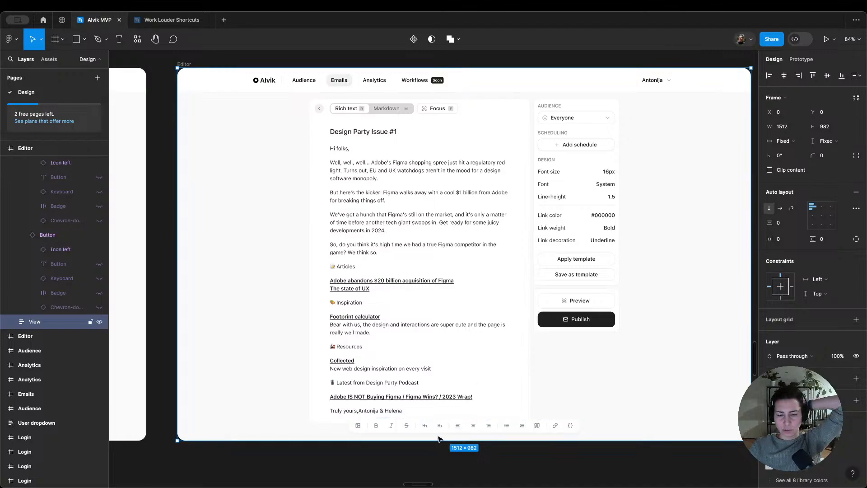
pyautogui.doubleClick(363, 114)
pyautogui.doubleClick(363, 114)
pyautogui.doubleClick(363, 114)
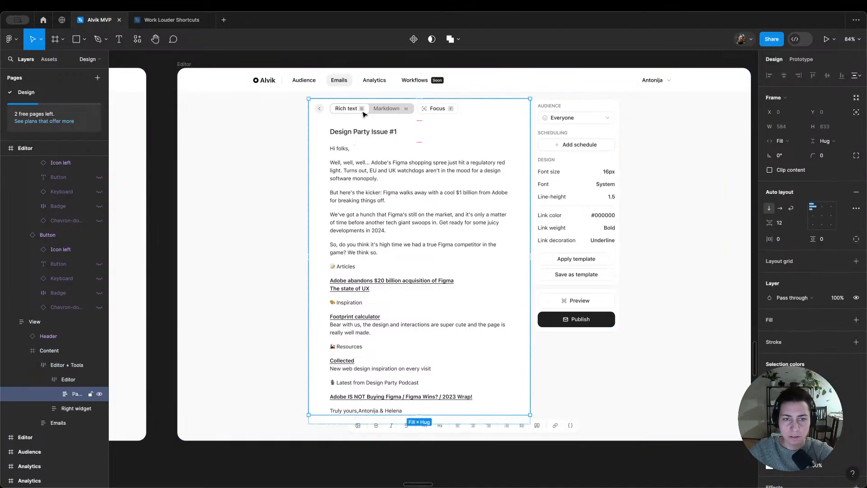
pyautogui.doubleClick(363, 114)
pyautogui.scroll(-5, 363, 114)
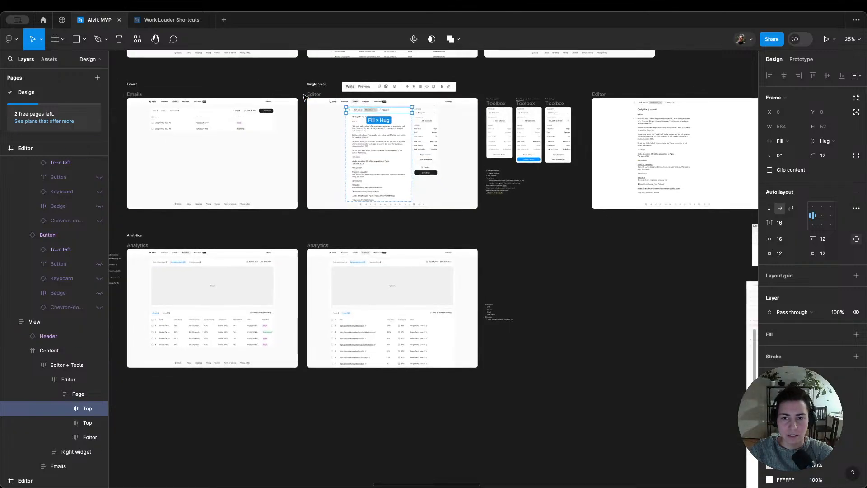
# Step: Duplicate the Single email Editor frame into the empty canvas area beyond the reference screenshots, at X 6642, Y 3106
pyautogui.click(545, 84)
pyautogui.scroll(-6, 545, 85)
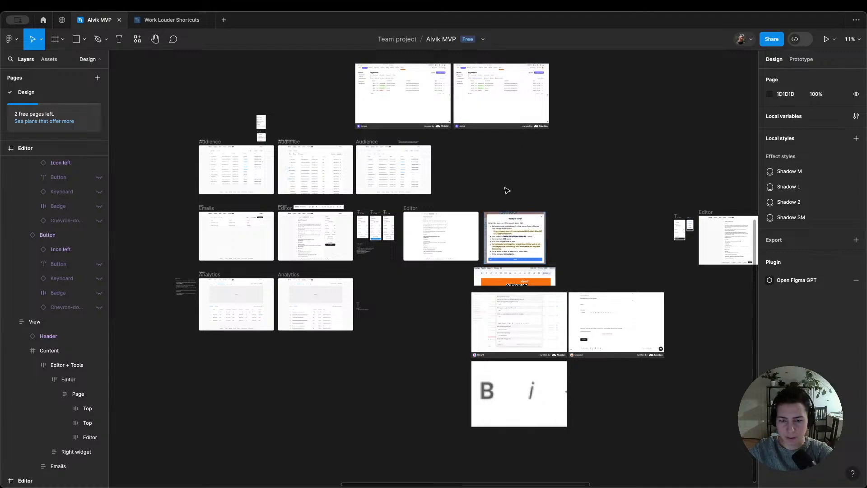
pyautogui.moveTo(506, 190); pyautogui.dragTo(644, 408)
pyautogui.click(494, 199)
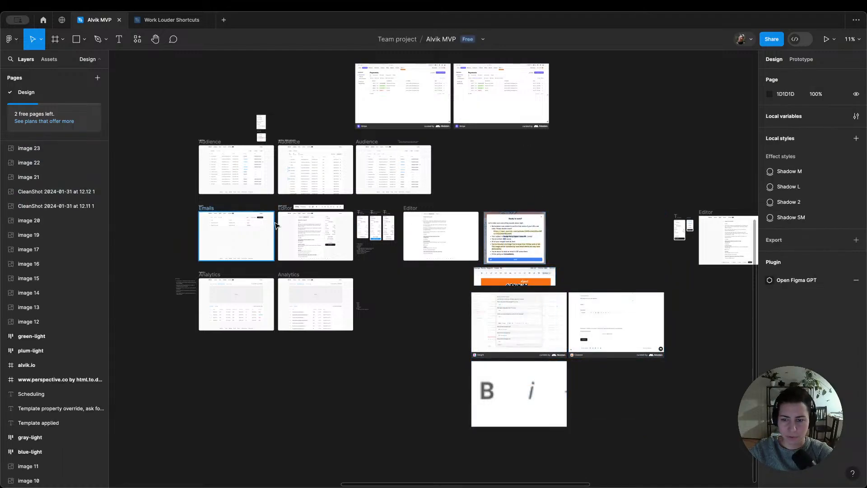
pyautogui.moveTo(281, 212); pyautogui.dragTo(634, 216)
pyautogui.hotkey('shift', '2')
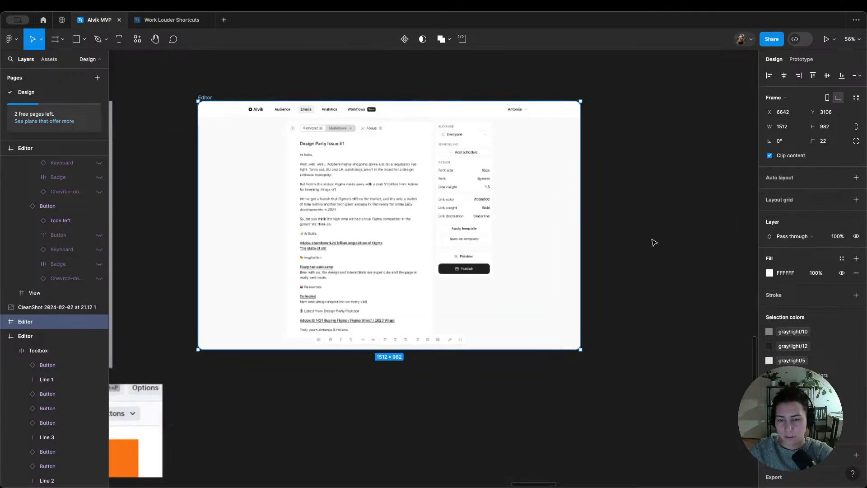
pyautogui.scroll(1, 352, 231)
pyautogui.hscroll(-1, 352, 230)
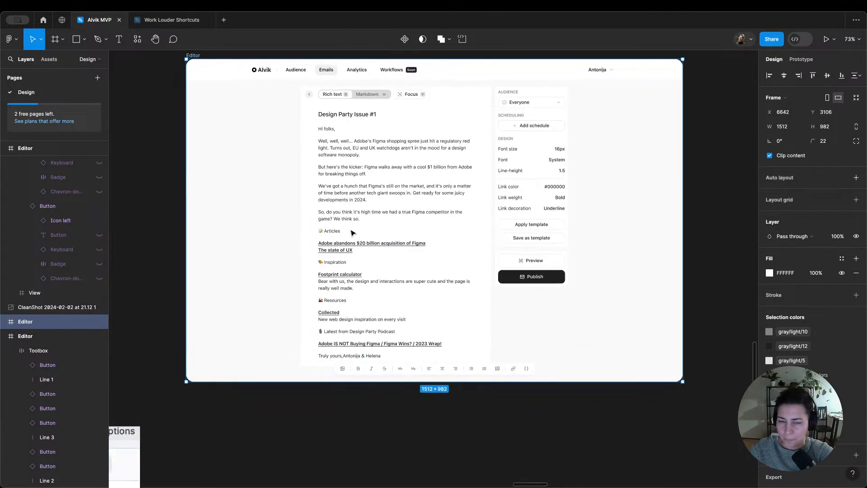
# Step: Replace the Rich text, Markdown and Focus controls in the duplicated Editor's top row with a copy of the Toolbox
pyautogui.doubleClick(399, 99)
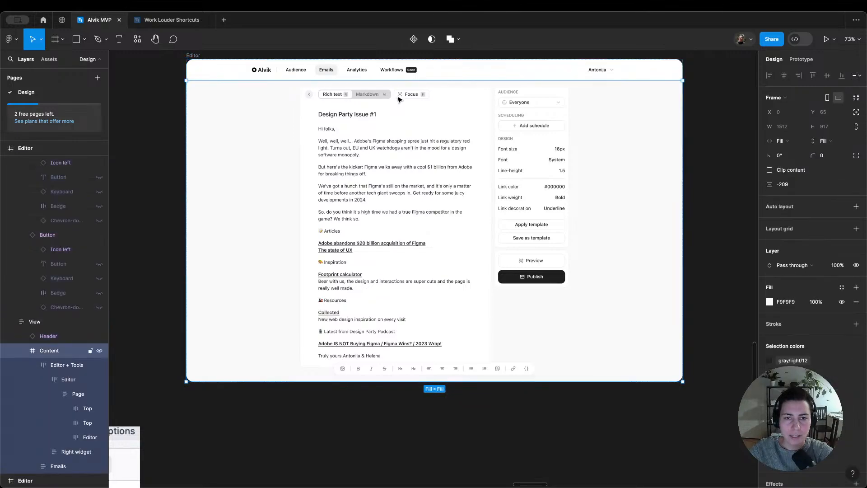
pyautogui.doubleClick(399, 100)
pyautogui.doubleClick(399, 99)
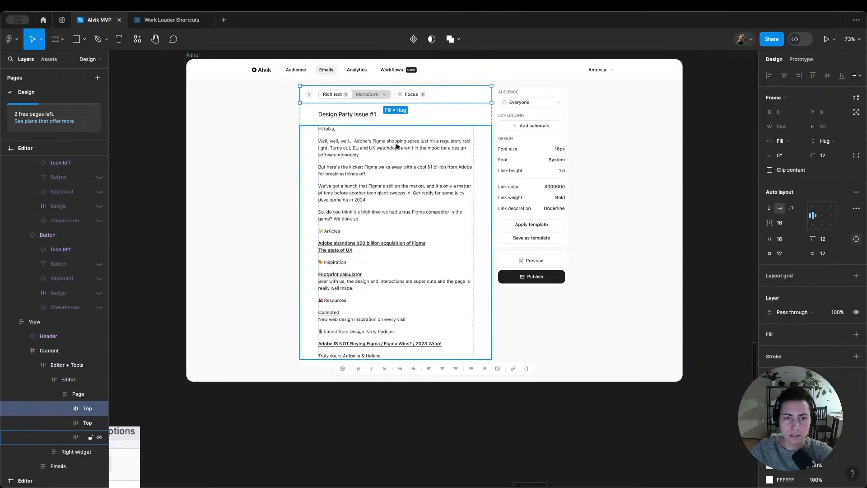
pyautogui.click(371, 369)
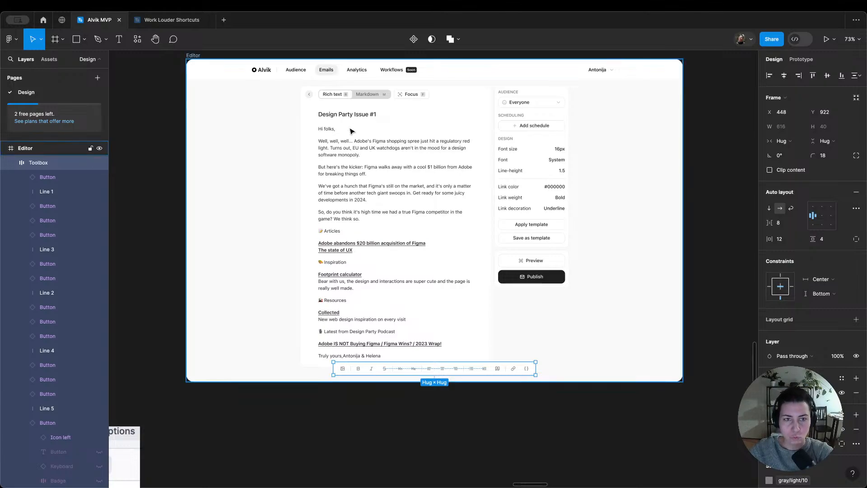
pyautogui.doubleClick(358, 97)
pyautogui.doubleClick(358, 97)
pyautogui.doubleClick(357, 98)
pyautogui.doubleClick(358, 98)
pyautogui.doubleClick(357, 97)
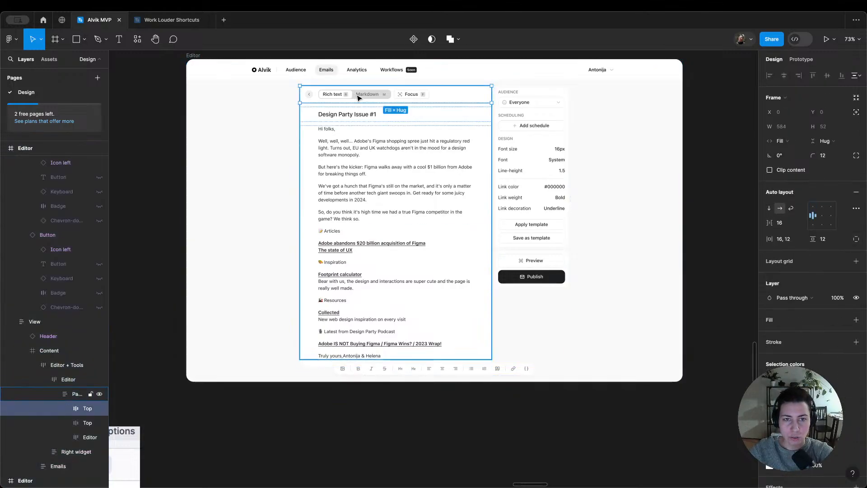
pyautogui.doubleClick(358, 97)
pyautogui.hotkey('ctrl', 'shift', 'r')
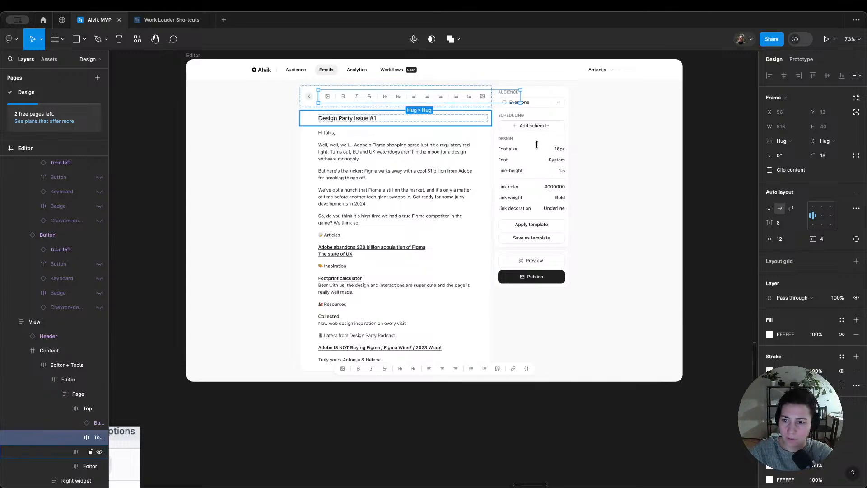
# Step: Set the horizontal gap between items in the top row's Toolbox to 0
pyautogui.click(787, 226)
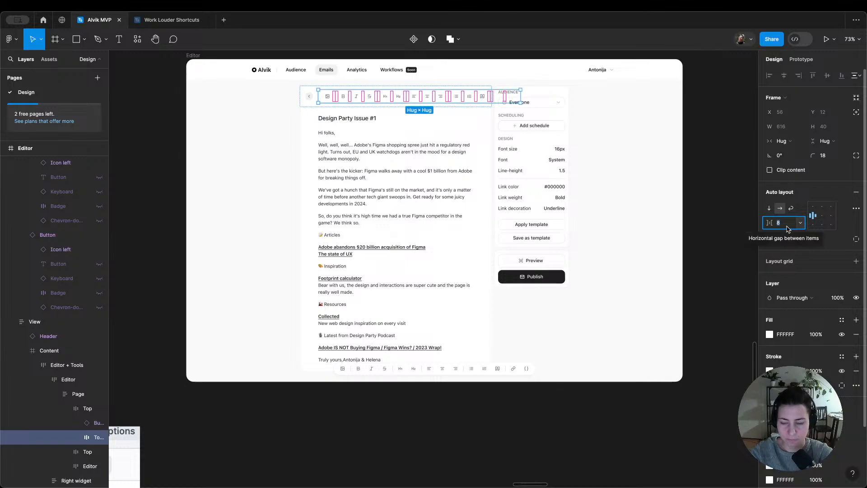
pyautogui.write('0')
pyautogui.press('Return')
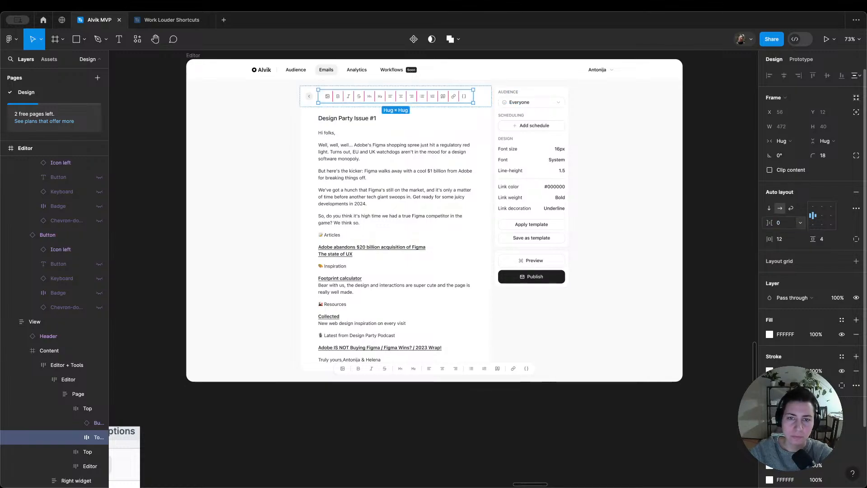
pyautogui.click(499, 55)
# Step: Add a light gray fill from the gray/light library colours to the text-align-center button in the top row's Toolbox
pyautogui.scroll(2, 388, 70)
pyautogui.click(382, 103)
pyautogui.doubleClick(382, 103)
pyautogui.doubleClick(382, 103)
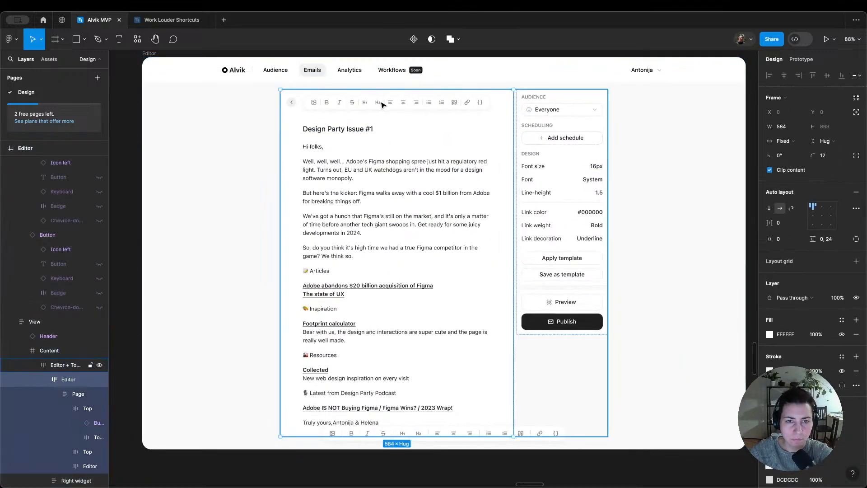
pyautogui.doubleClick(382, 103)
pyautogui.doubleClick(382, 103)
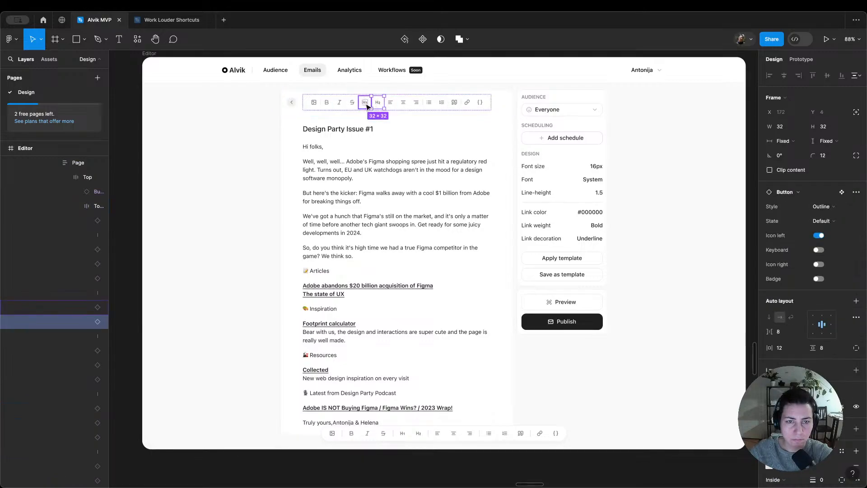
pyautogui.click(367, 104)
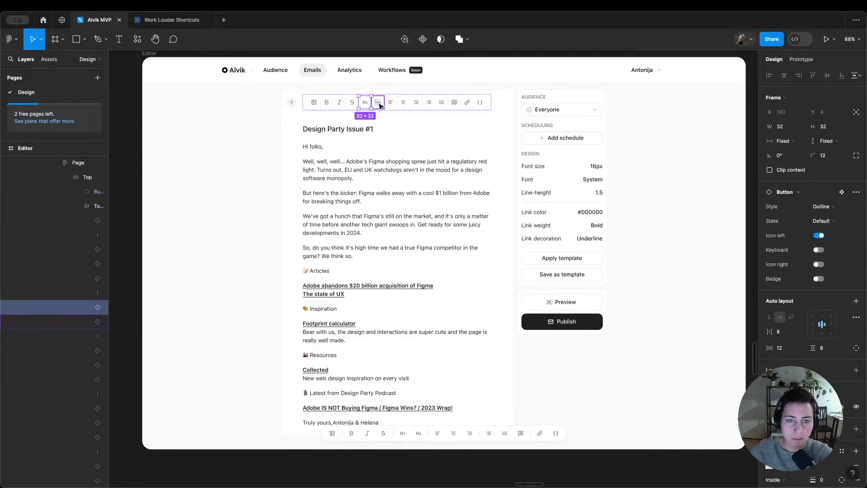
pyautogui.click(403, 102)
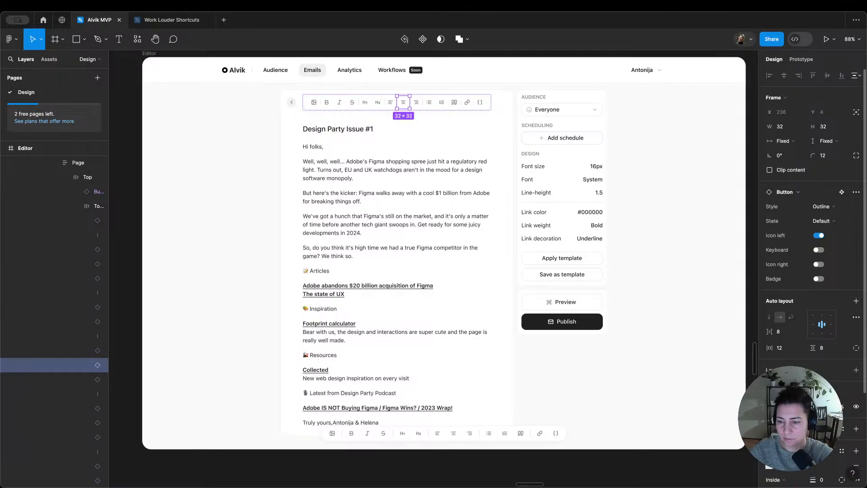
pyautogui.click(842, 429)
pyautogui.write('gr')
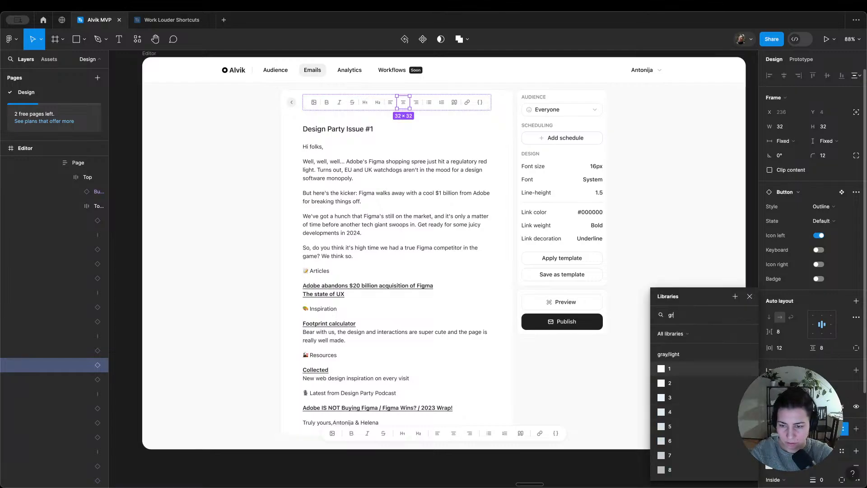
pyautogui.click(670, 426)
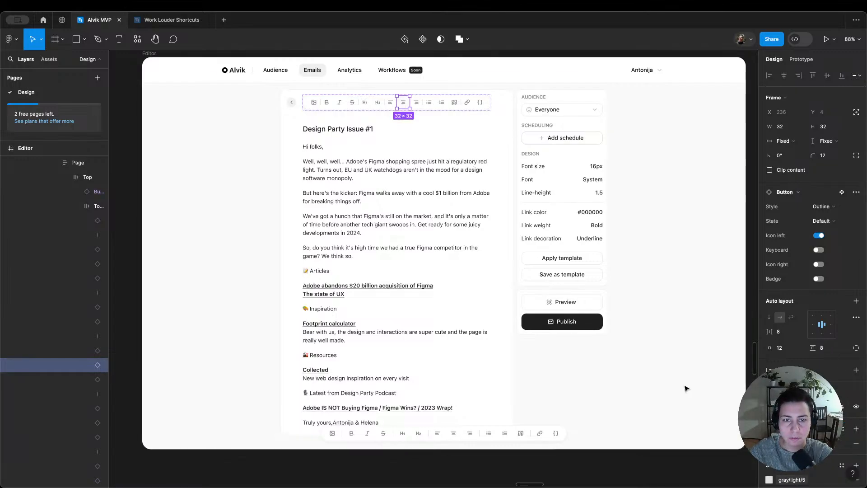
# Step: Darken the text-align-center button's fill, trying gray/light/5 and settling on gray/light/4
pyautogui.doubleClick(403, 106)
pyautogui.doubleClick(411, 105)
pyautogui.doubleClick(412, 104)
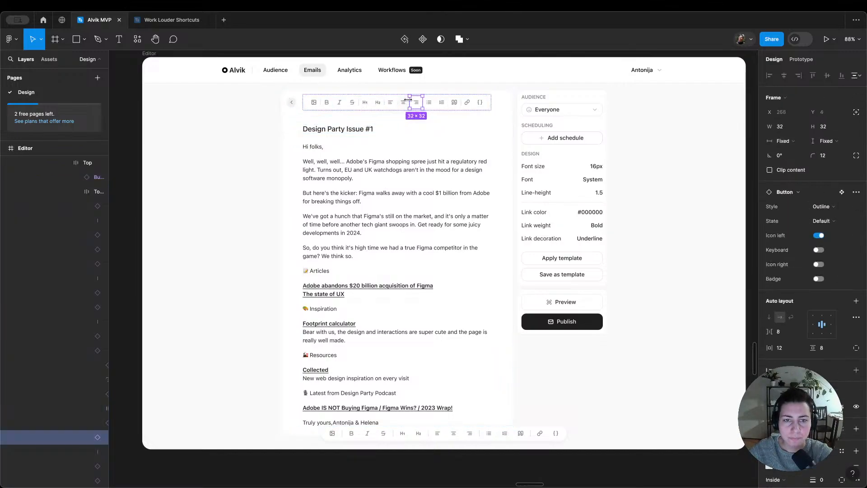
pyautogui.click(406, 105)
pyautogui.click(786, 443)
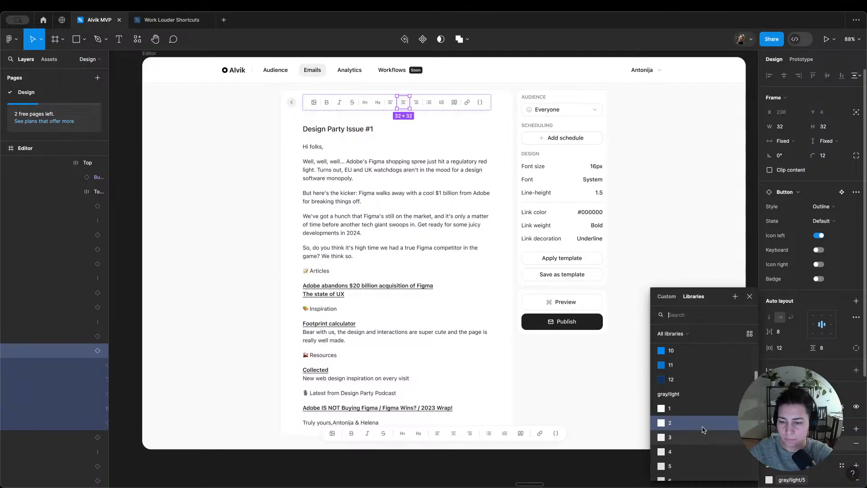
pyautogui.click(682, 465)
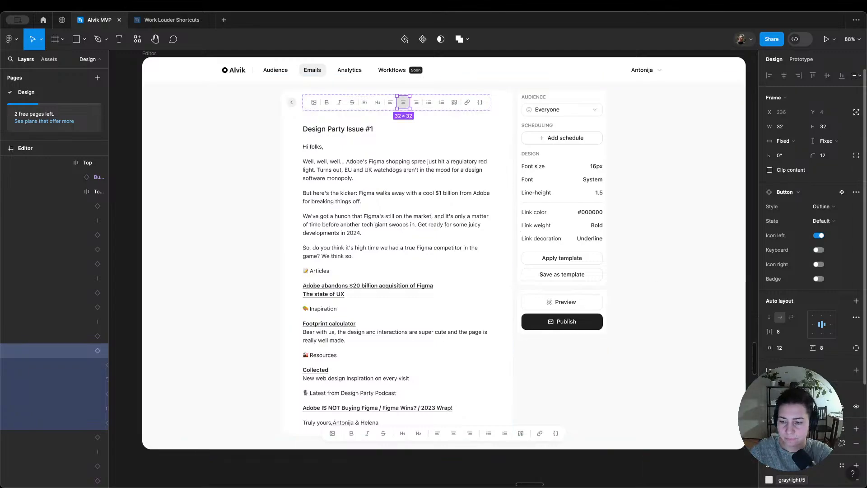
pyautogui.click(786, 443)
pyautogui.click(704, 409)
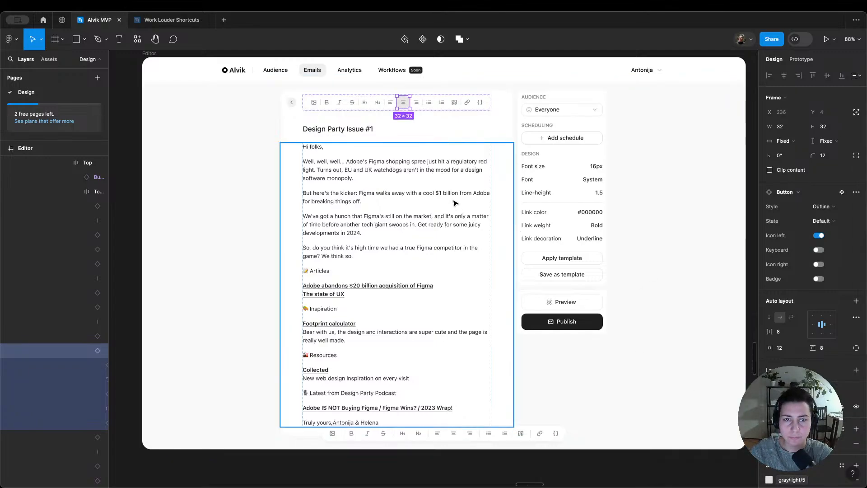
# Step: Recolour the text-align-center button's icon with a darker gray/light library shade
pyautogui.doubleClick(406, 106)
pyautogui.click(770, 346)
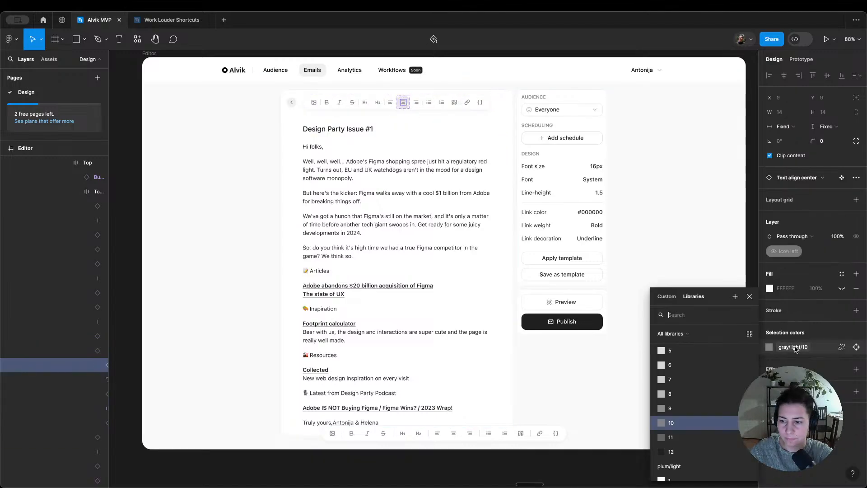
pyautogui.click(694, 445)
pyautogui.click(413, 207)
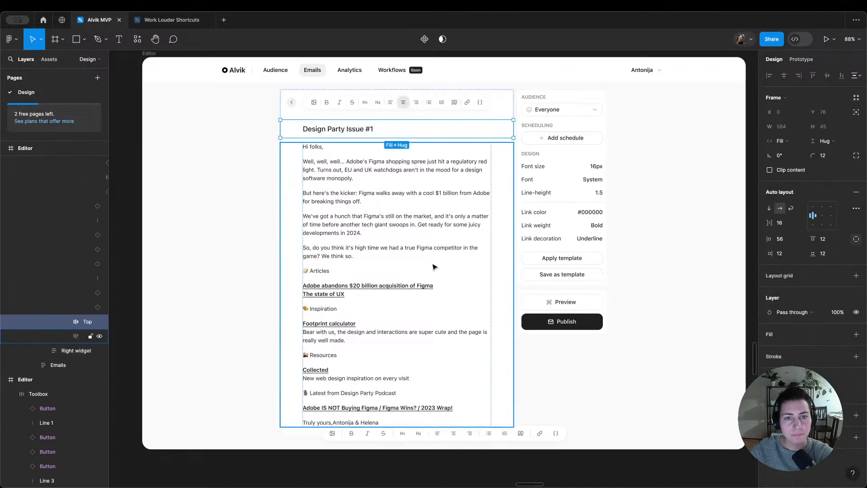
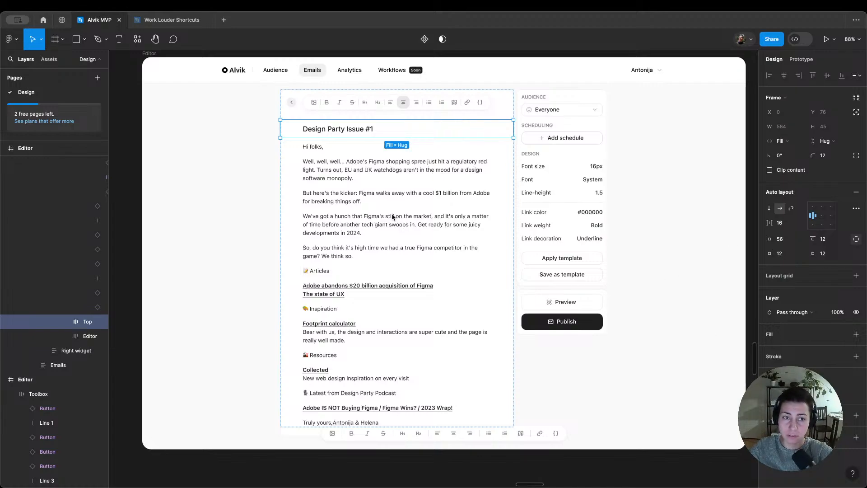
# Step: Set the corner radius of all the buttons in the top row's Toolbox to 8
pyautogui.scroll(3, 226, 89)
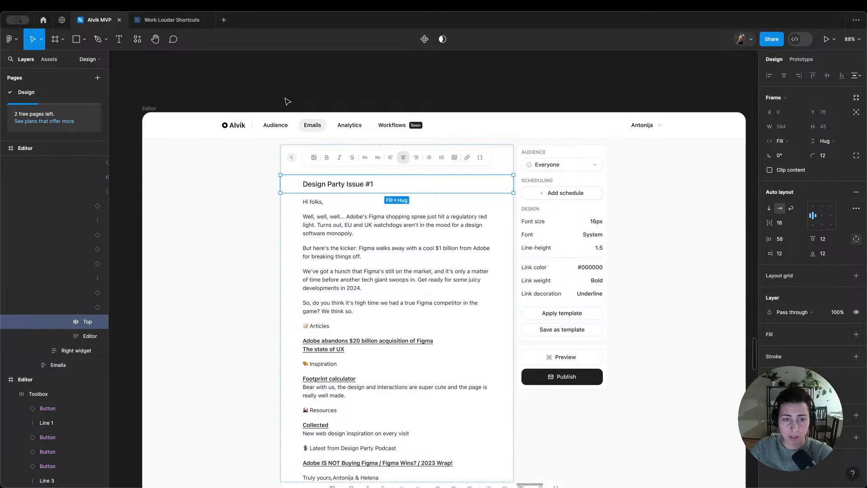
pyautogui.click(286, 93)
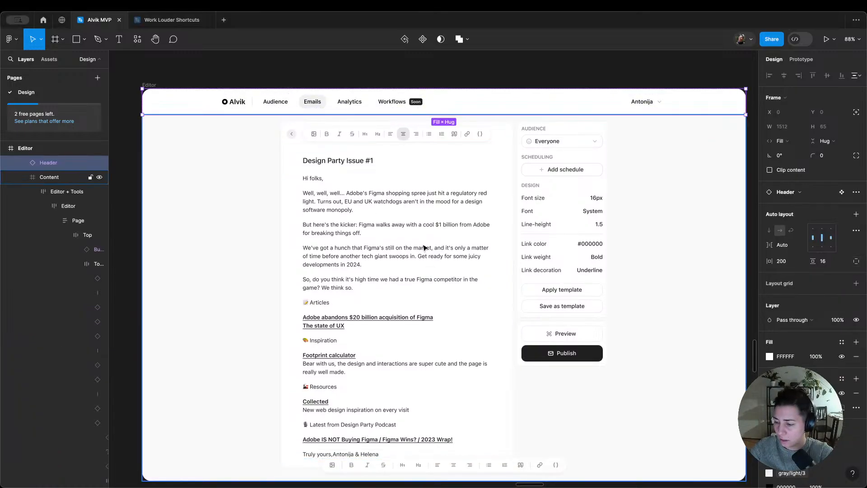
pyautogui.tripleClick(408, 137)
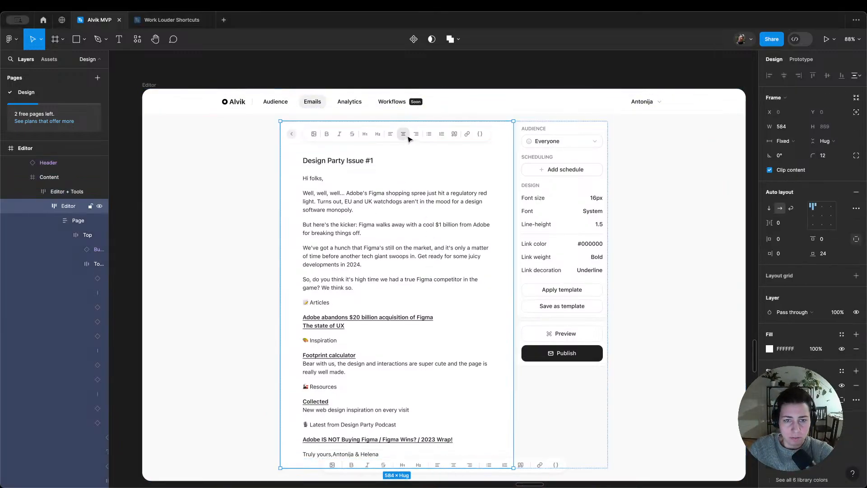
pyautogui.tripleClick(408, 137)
pyautogui.scroll(10, 411, 135)
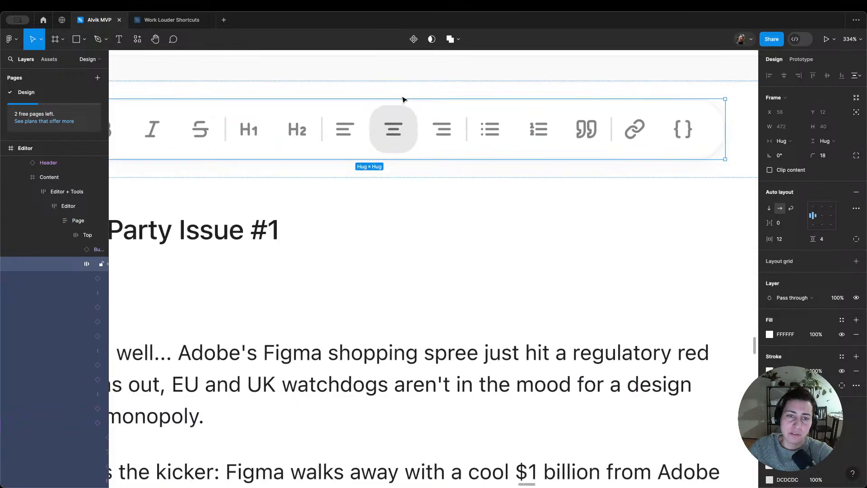
pyautogui.scroll(-5, 412, 97)
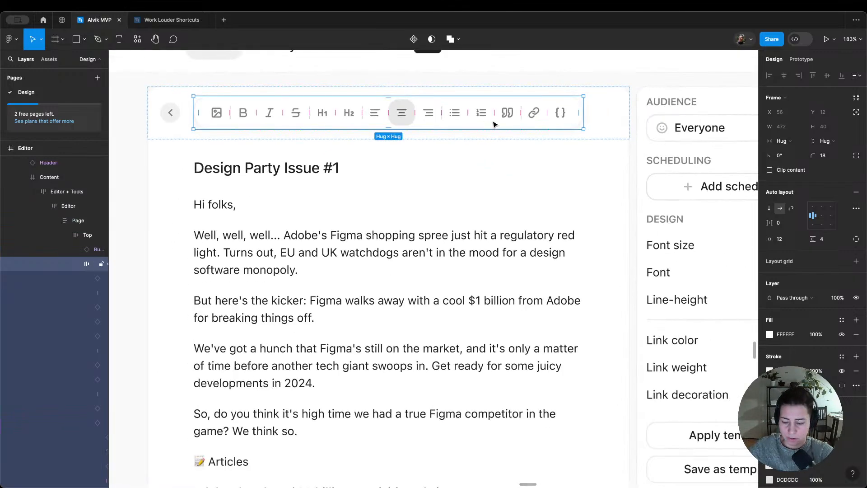
pyautogui.press('Return')
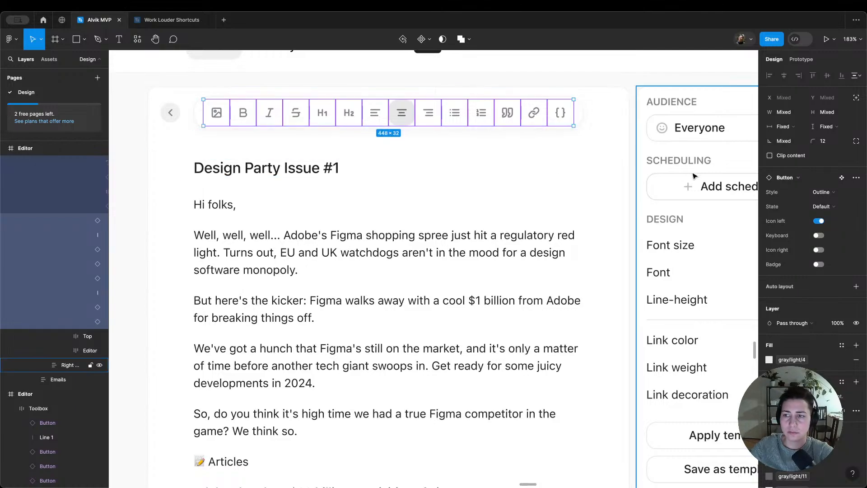
pyautogui.click(828, 144)
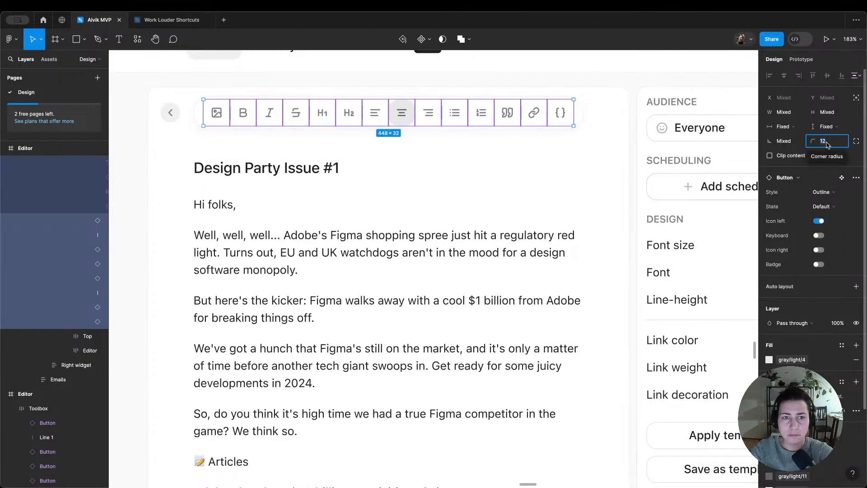
pyautogui.press('Left')
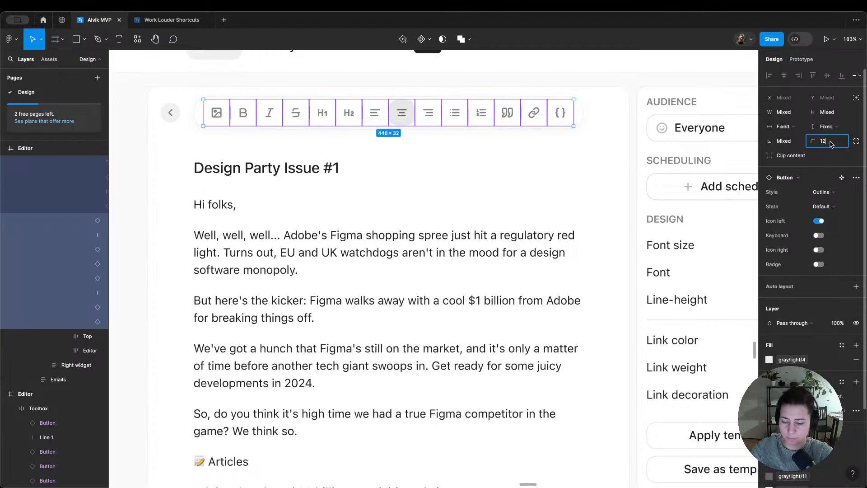
pyautogui.press('Up')
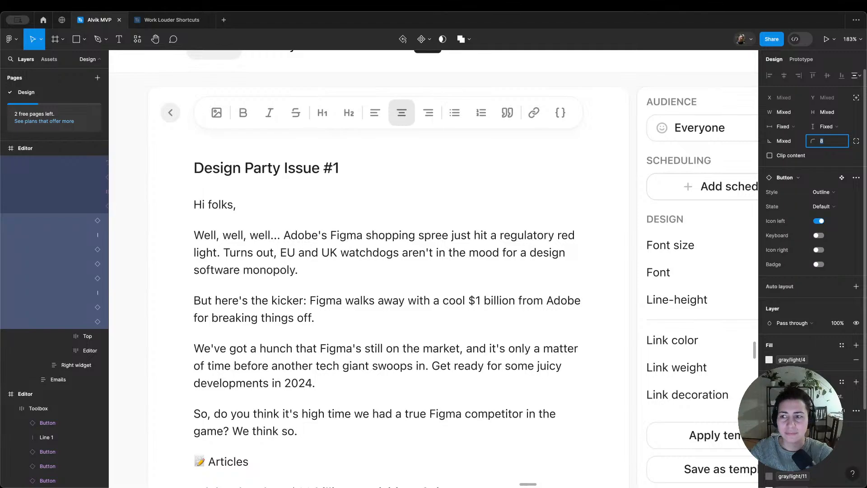
pyautogui.click(270, 150)
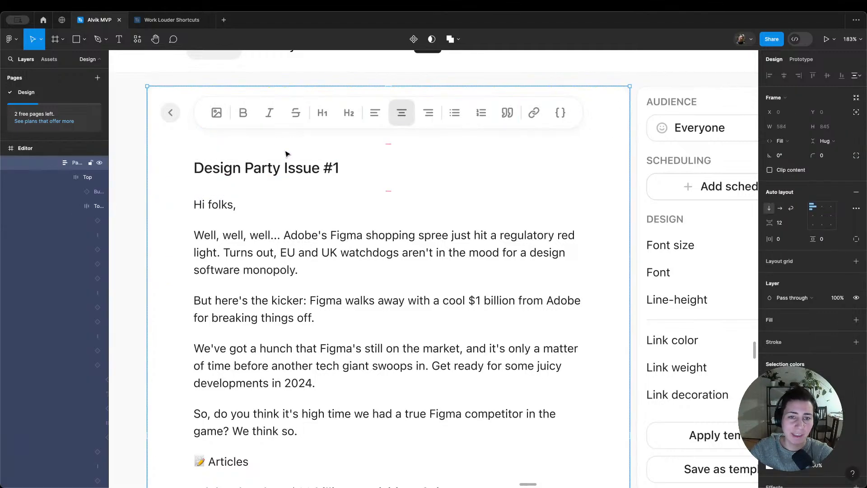
# Step: Change the text-align-center button's fill to a light blue library colour, trying blue/light/4 and settling on blue/light/3
pyautogui.scroll(-2, 286, 153)
pyautogui.scroll(-1, 287, 154)
pyautogui.hscroll(-2, 286, 153)
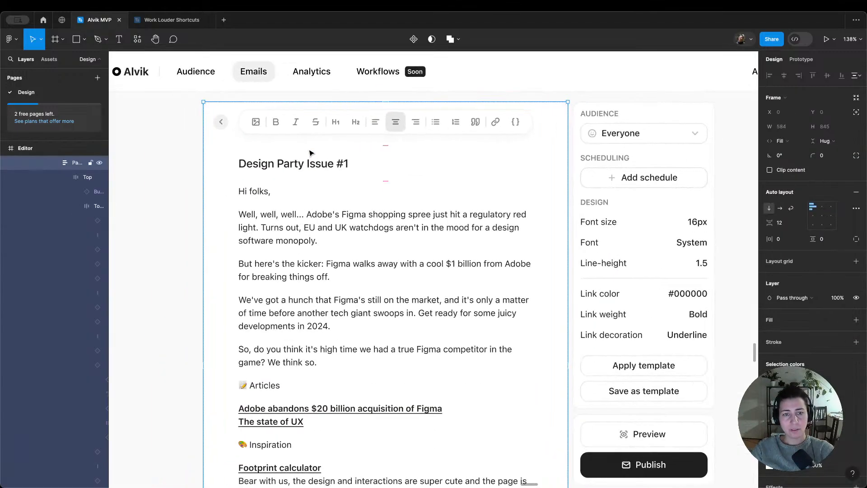
pyautogui.doubleClick(392, 130)
pyautogui.doubleClick(393, 130)
pyautogui.click(403, 136)
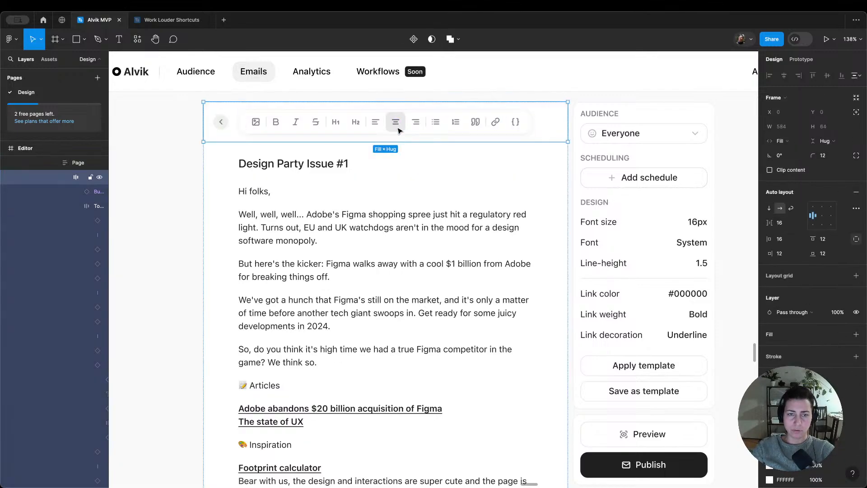
pyautogui.doubleClick(399, 131)
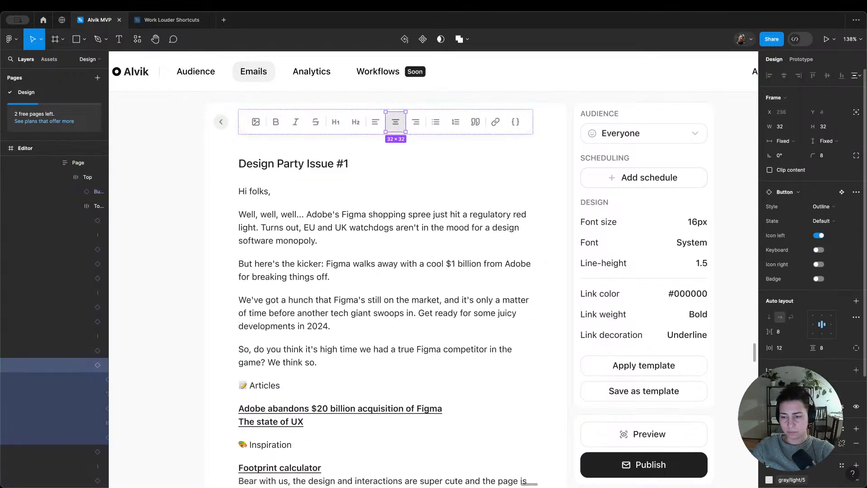
pyautogui.click(788, 443)
pyautogui.write('bl')
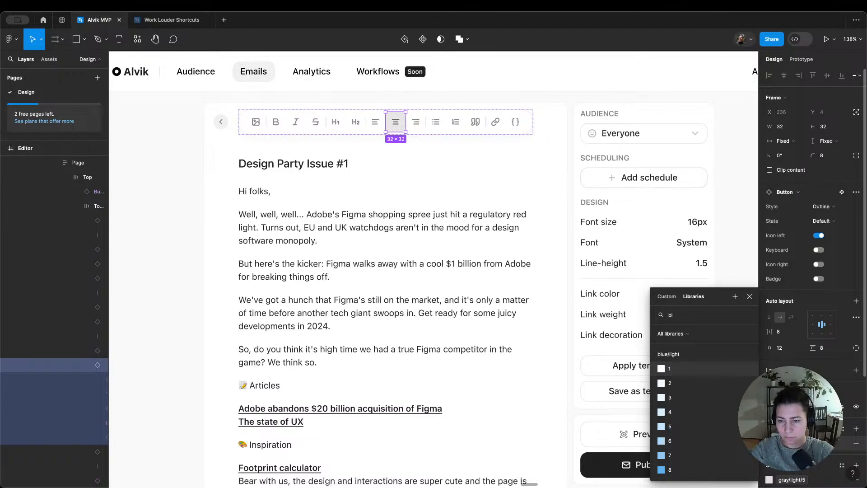
pyautogui.click(704, 411)
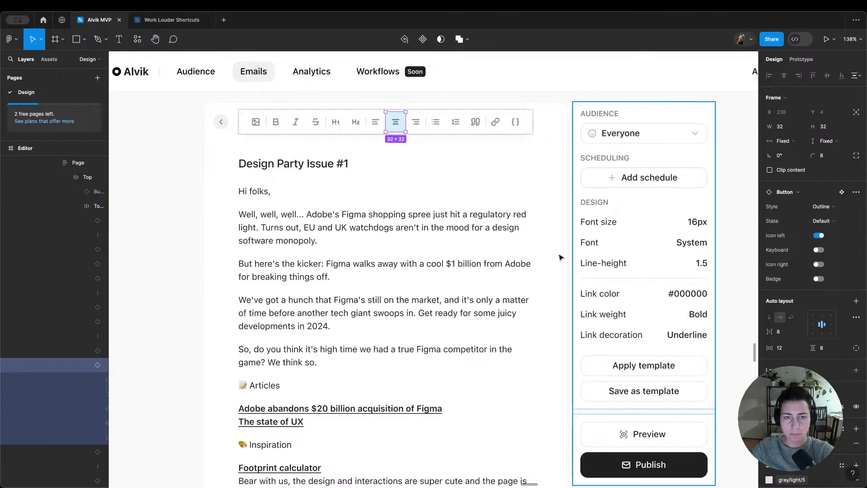
pyautogui.click(788, 443)
pyautogui.click(698, 396)
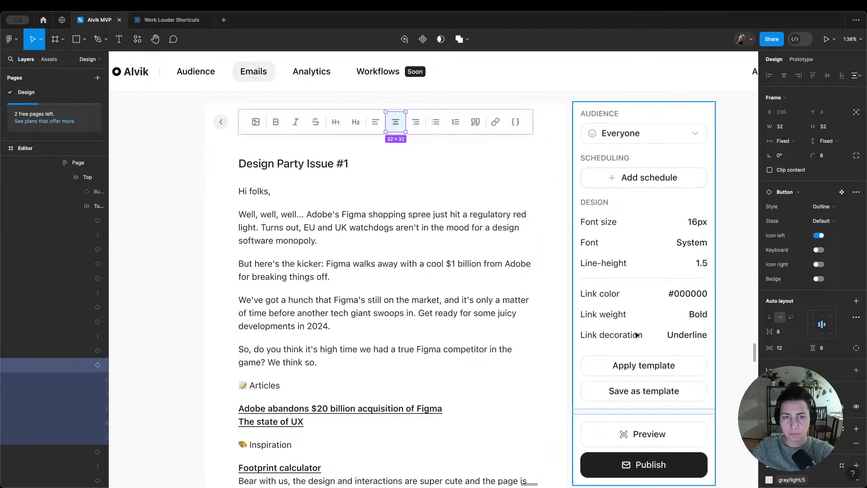
# Step: Recolour the text-align-center button's icon with the blue/light/9 library colour
pyautogui.doubleClick(396, 125)
pyautogui.click(769, 347)
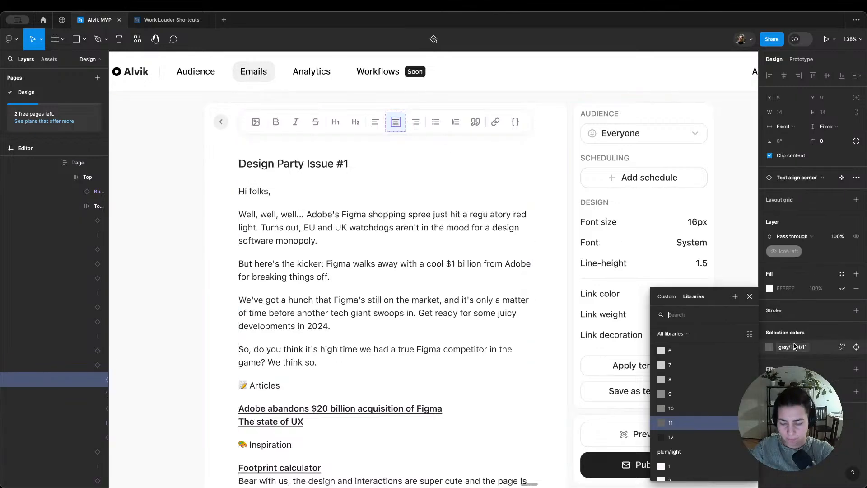
pyautogui.press('Down')
pyautogui.press('Down')
pyautogui.press('Down')
pyautogui.press('Down')
pyautogui.press('Down')
pyautogui.press('Down')
pyautogui.press('Down')
pyautogui.press('Down')
pyautogui.press('Down')
pyautogui.press('Down')
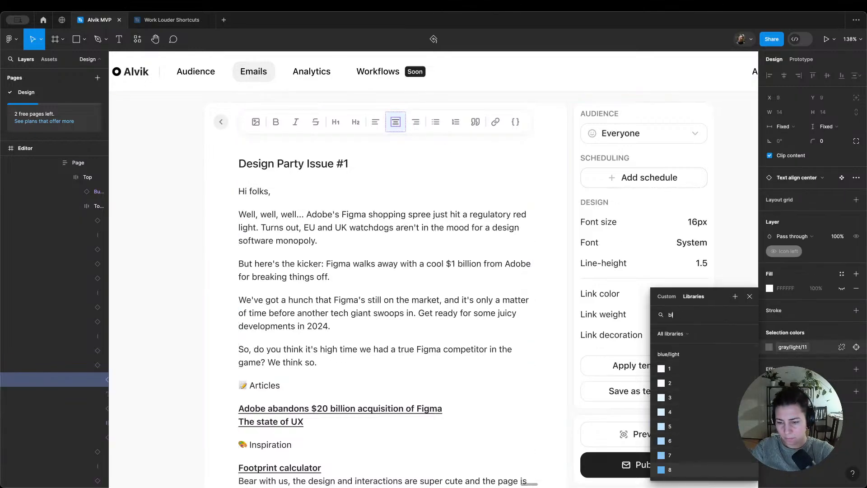
pyautogui.press('Up')
pyautogui.press('Up')
pyautogui.press('Return')
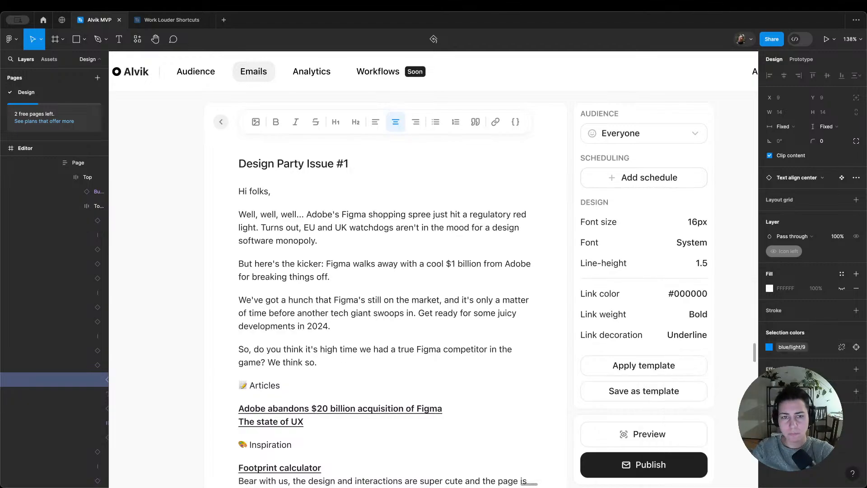
pyautogui.click(467, 164)
pyautogui.scroll(-3, 466, 164)
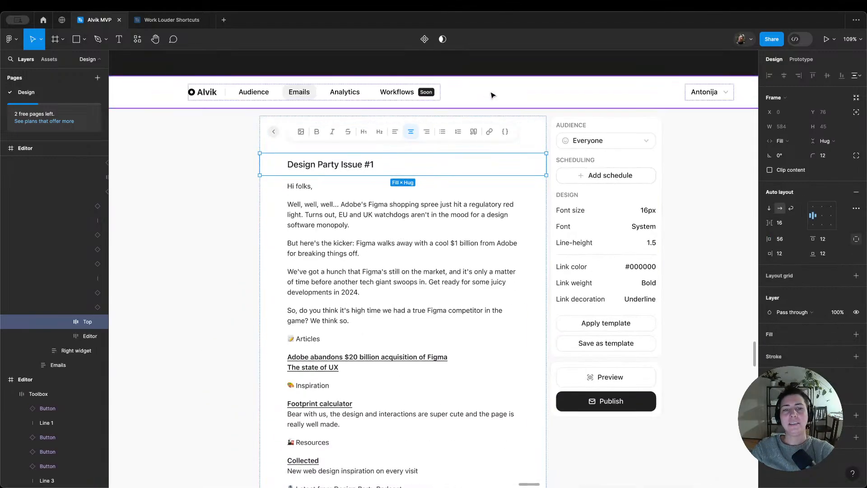
# Step: Examine the fill, stroke, size and padding properties of the buttons in the top row's Toolbox, including the image button
pyautogui.click(466, 135)
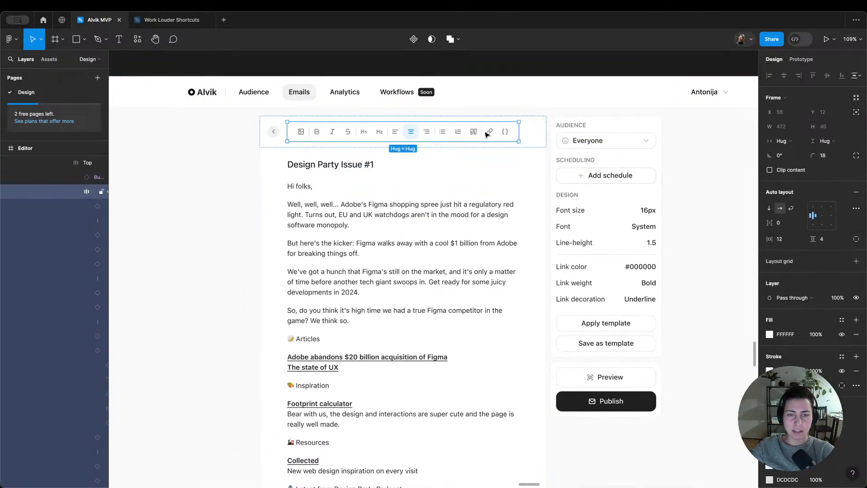
pyautogui.press('Return')
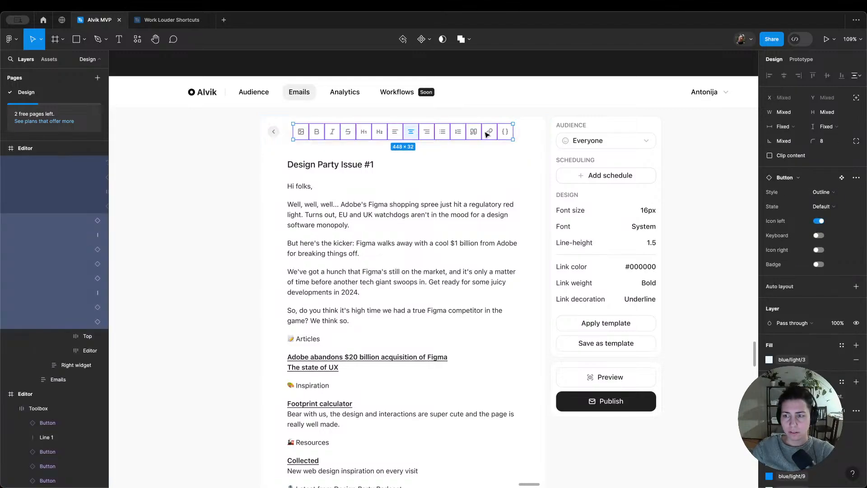
pyautogui.scroll(-3, 823, 290)
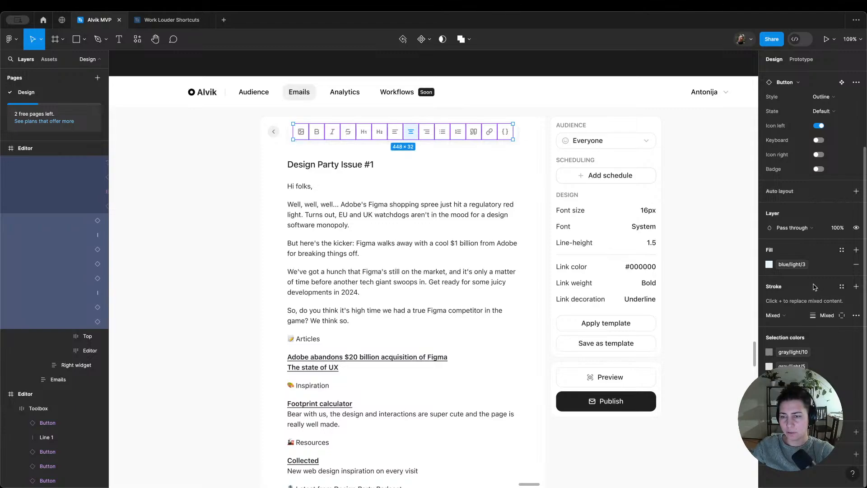
pyautogui.scroll(3, 811, 287)
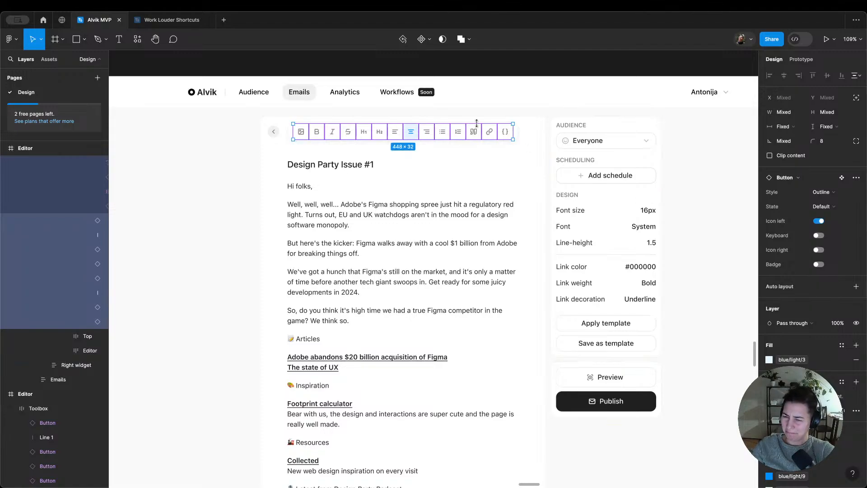
pyautogui.click(301, 132)
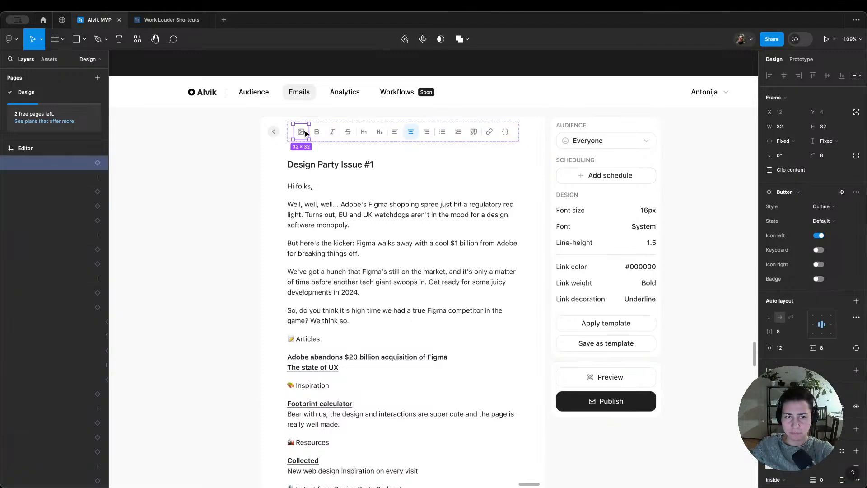
pyautogui.scroll(-1, 801, 319)
pyautogui.click(822, 331)
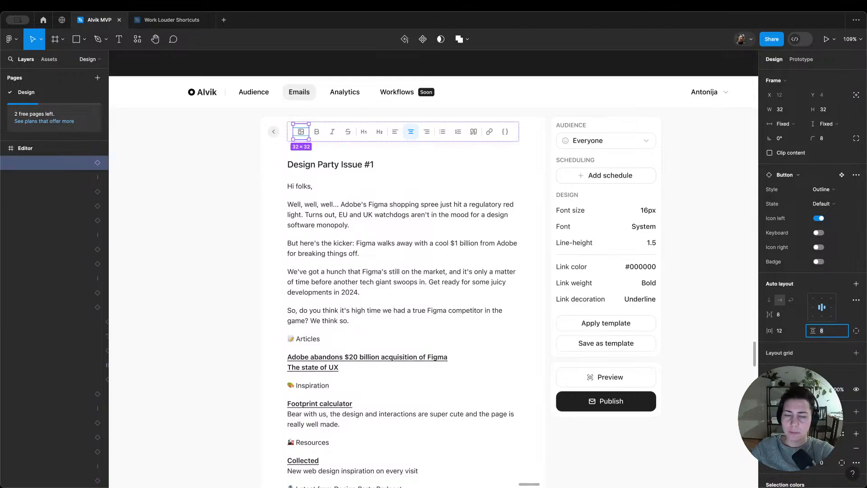
pyautogui.click(416, 167)
pyautogui.doubleClick(393, 135)
pyautogui.doubleClick(393, 134)
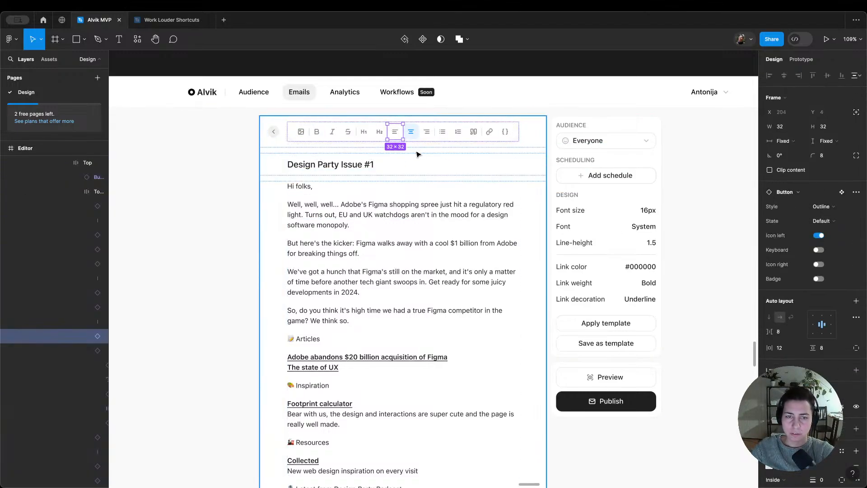
# Step: Try setting the height and width of all the items in the top row's Toolbox to 16
pyautogui.click(436, 144)
pyautogui.press('Return')
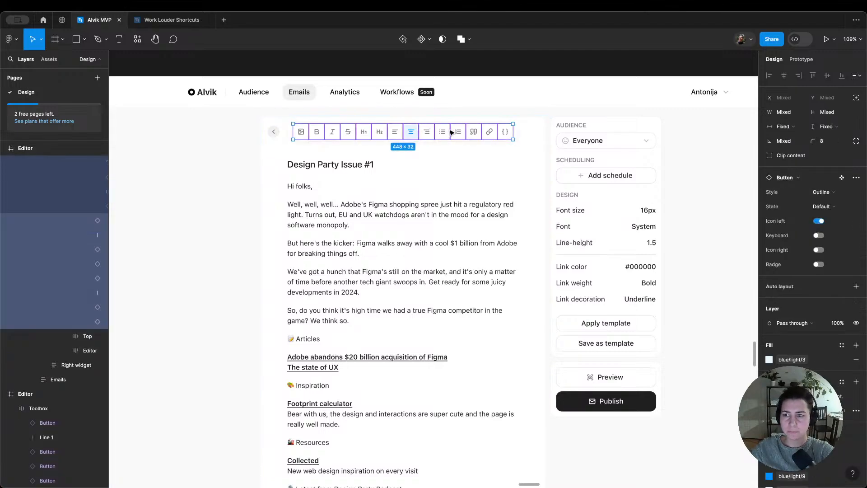
pyautogui.click(826, 127)
pyautogui.click(822, 127)
pyautogui.click(827, 112)
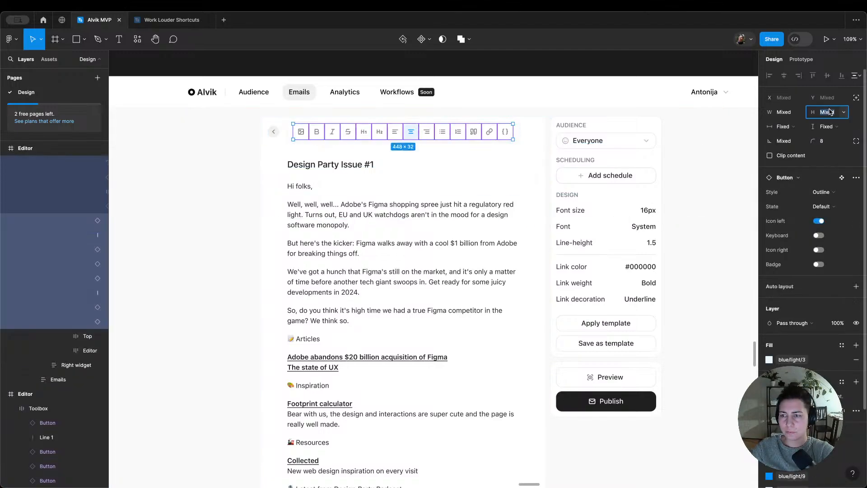
pyautogui.write('1')
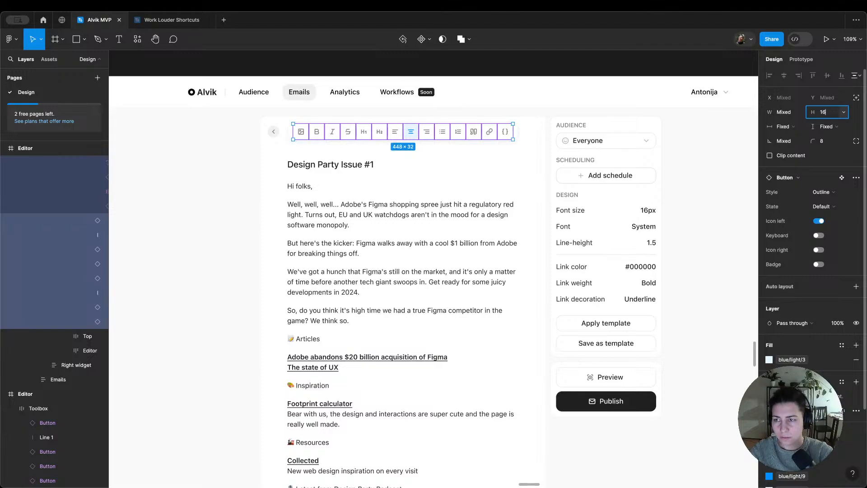
pyautogui.write('6')
pyautogui.hotkey('shift', 'Tab')
pyautogui.write('16')
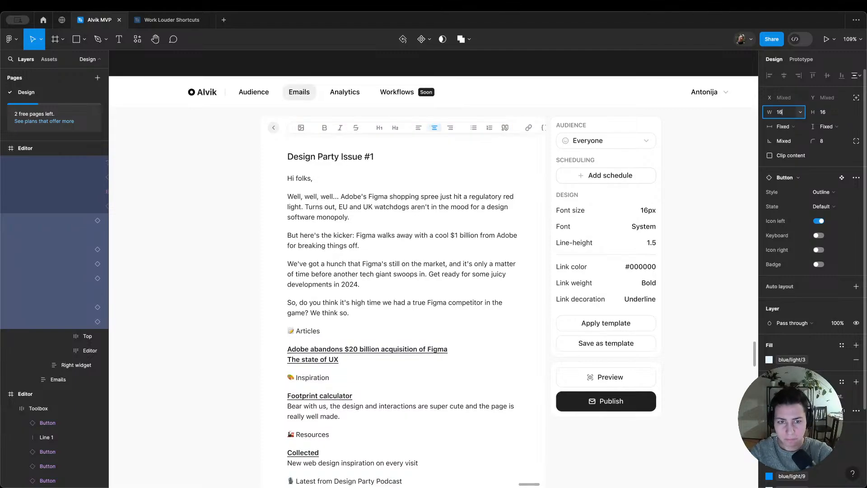
pyautogui.press('Return')
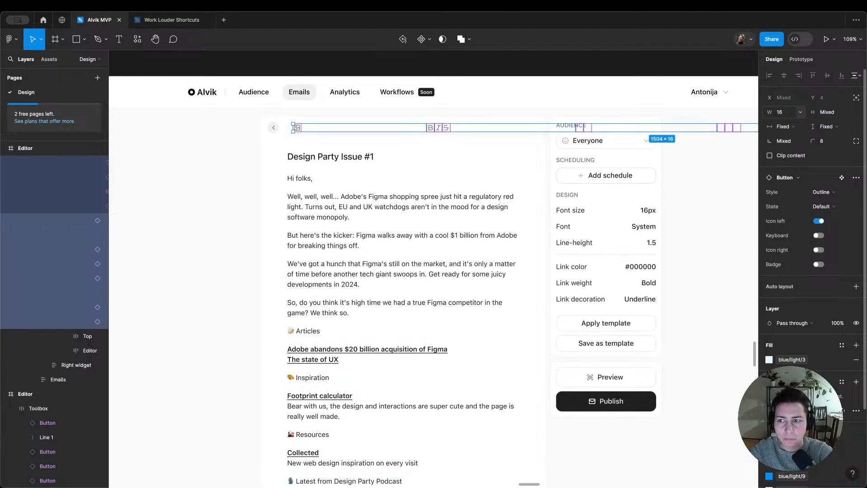
# Step: Undo the height and width changes to the top row's Toolbox items
pyautogui.press('super+z')
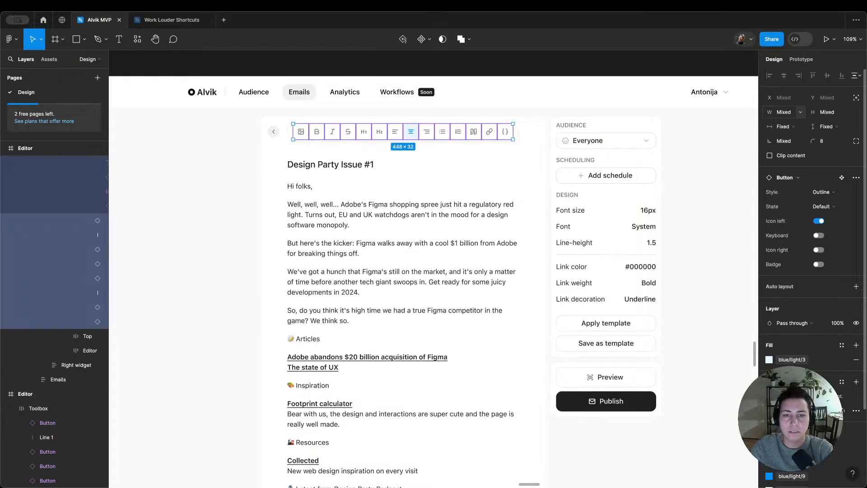
pyautogui.press('super+z')
pyautogui.press('Escape')
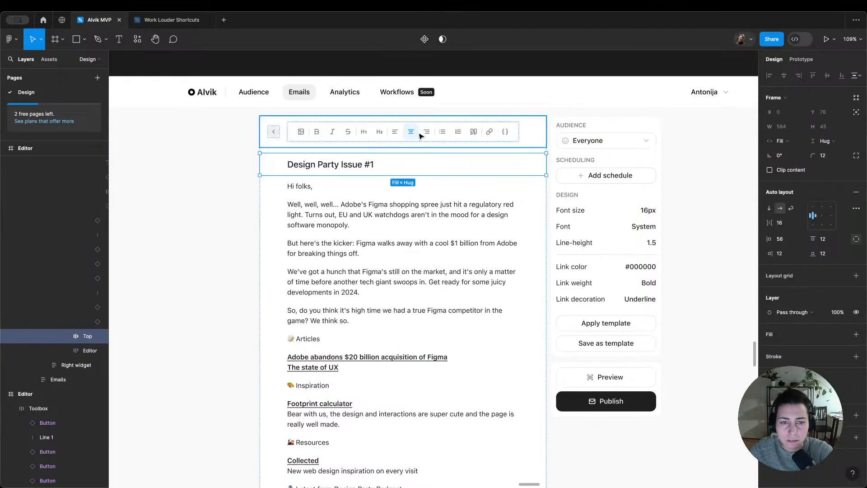
pyautogui.click(387, 131)
pyautogui.press('Escape')
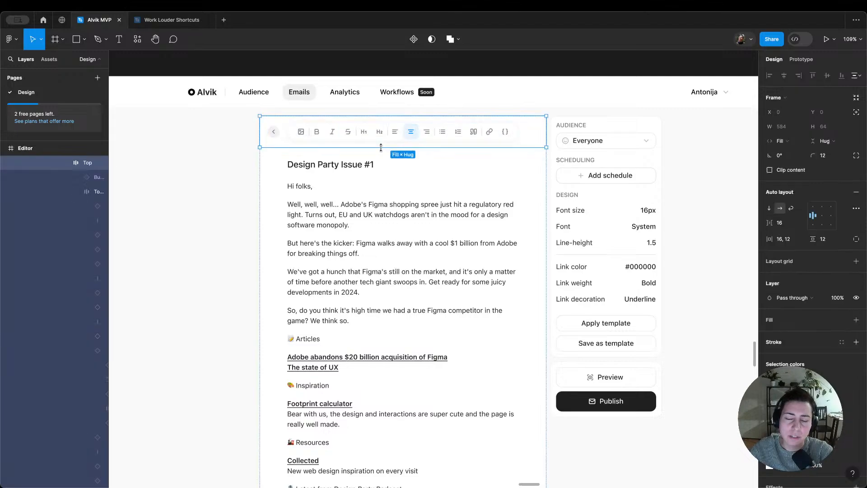
# Step: Set the height and width of all the buttons in the top row's Toolbox, from image to code braces, to 28
pyautogui.click(302, 132)
pyautogui.click(317, 135)
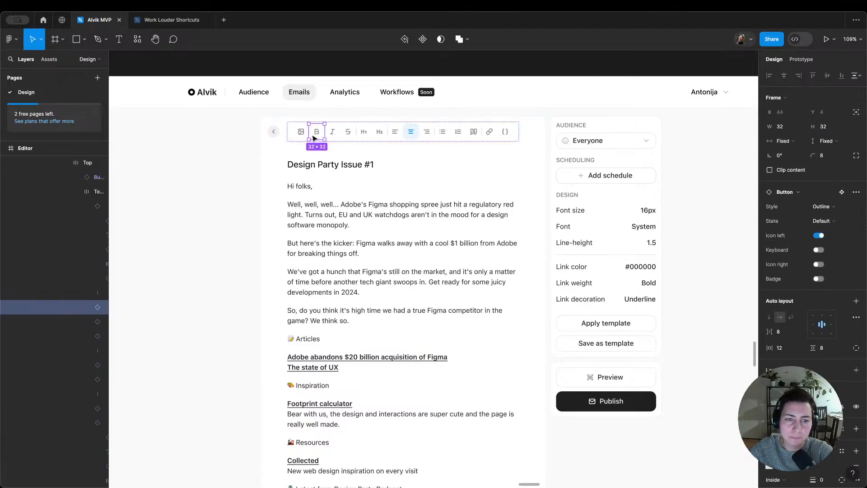
pyautogui.keyDown('shift'); pyautogui.click(302, 134); pyautogui.keyUp('shift')
pyautogui.keyDown('shift'); pyautogui.click(333, 135); pyautogui.keyUp('shift')
pyautogui.keyDown('shift'); pyautogui.click(350, 135); pyautogui.keyUp('shift')
pyautogui.keyDown('shift'); pyautogui.click(364, 135); pyautogui.keyUp('shift')
pyautogui.keyDown('shift'); pyautogui.click(380, 135); pyautogui.keyUp('shift')
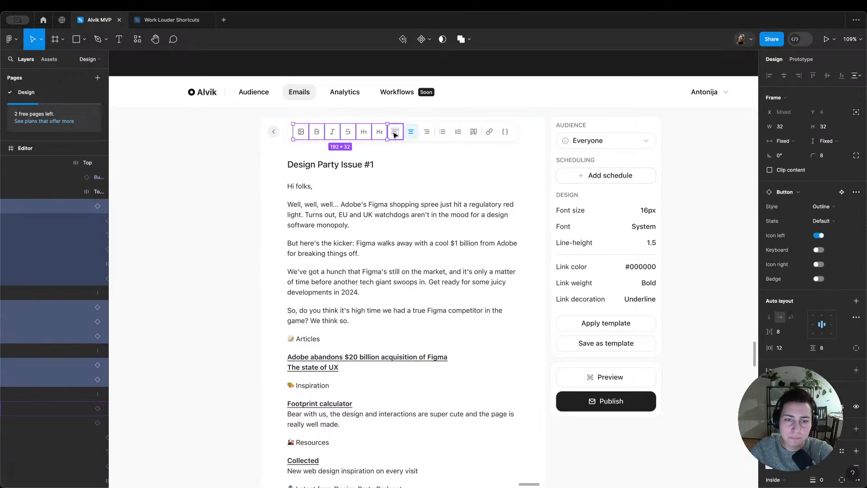
pyautogui.keyDown('shift'); pyautogui.click(394, 135); pyautogui.keyUp('shift')
pyautogui.keyDown('shift'); pyautogui.click(410, 135); pyautogui.keyUp('shift')
pyautogui.keyDown('shift'); pyautogui.click(427, 135); pyautogui.keyUp('shift')
pyautogui.keyDown('shift'); pyautogui.click(443, 136); pyautogui.keyUp('shift')
pyautogui.keyDown('shift'); pyautogui.click(458, 135); pyautogui.keyUp('shift')
pyautogui.keyDown('shift'); pyautogui.click(474, 135); pyautogui.keyUp('shift')
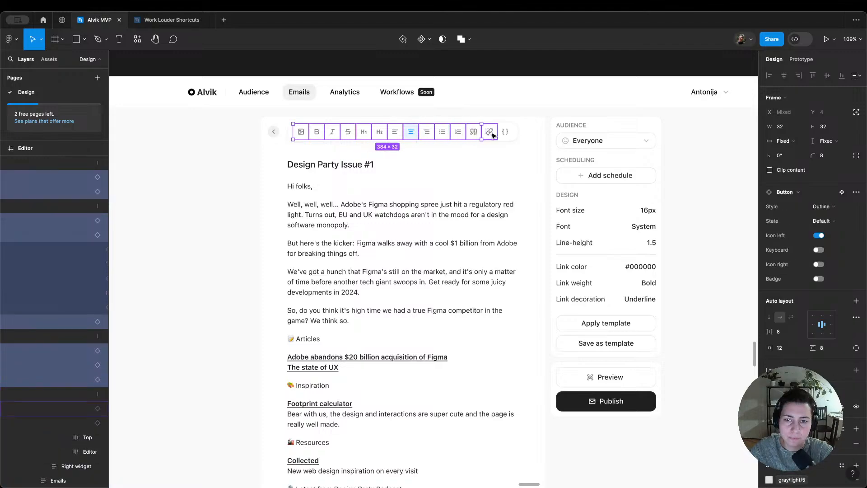
pyautogui.keyDown('shift'); pyautogui.click(489, 135); pyautogui.keyUp('shift')
pyautogui.keyDown('shift'); pyautogui.click(506, 135); pyautogui.keyUp('shift')
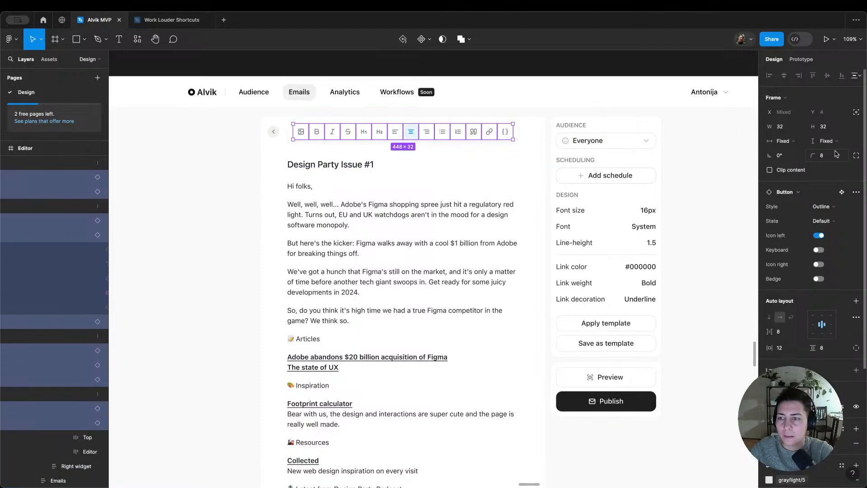
pyautogui.click(824, 128)
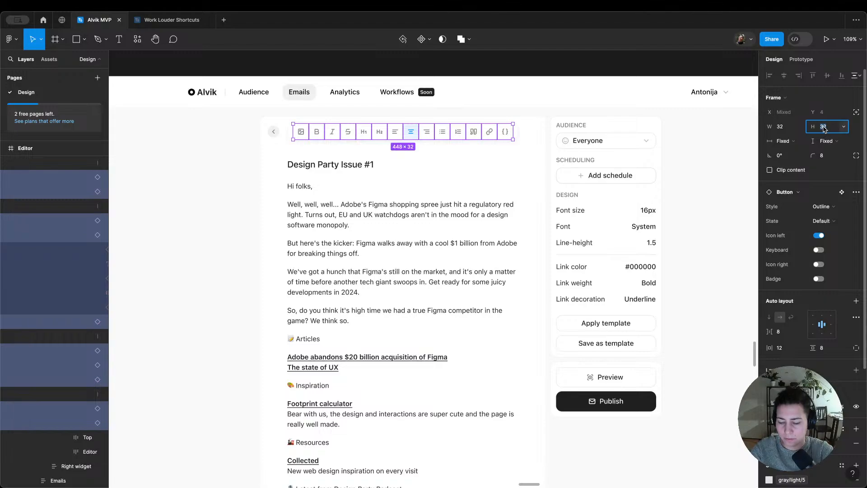
pyautogui.write('28')
pyautogui.press('Return')
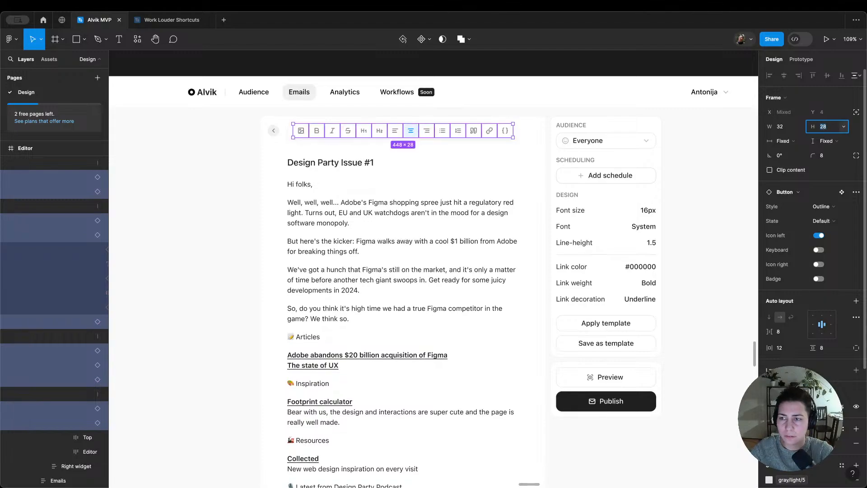
pyautogui.hotkey('shift', 'Tab')
pyautogui.write('28')
pyautogui.press('Return')
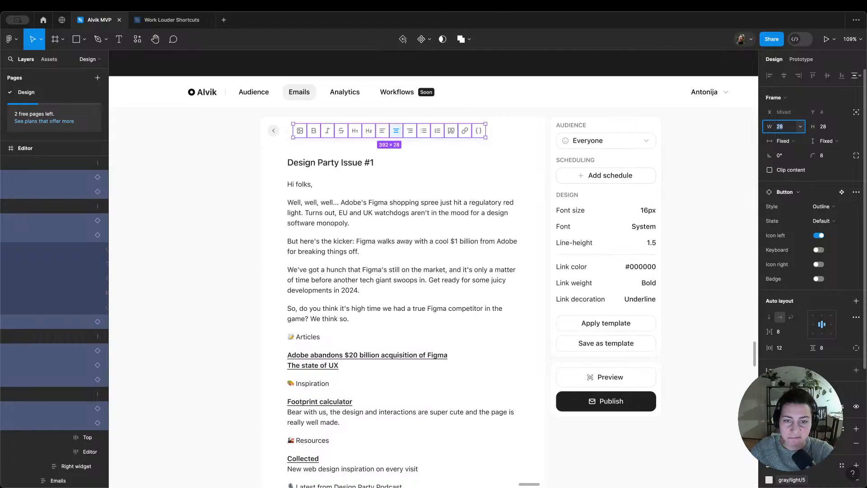
pyautogui.press('Escape')
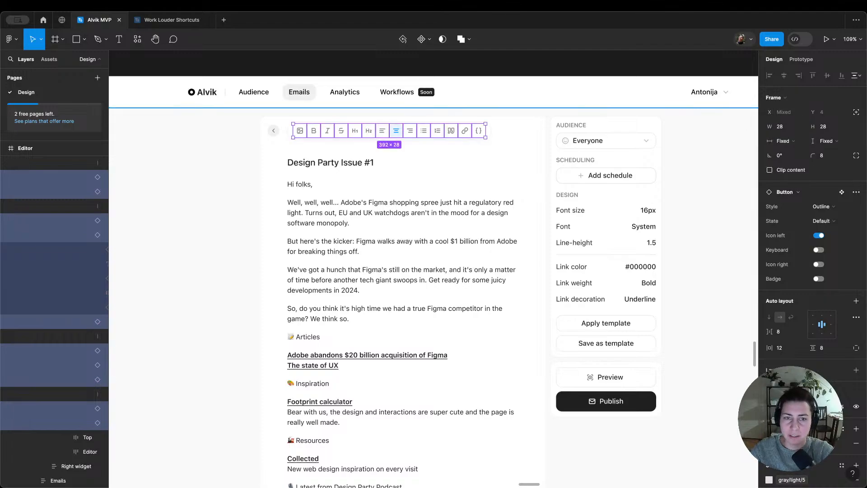
# Step: Set the auto layout gap between the items of the top row's Toolbox to 4
pyautogui.press('Escape')
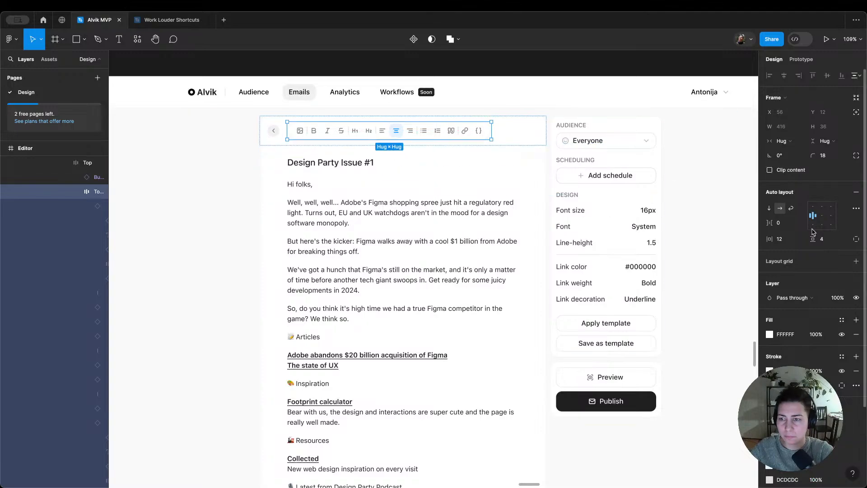
pyautogui.click(784, 223)
pyautogui.write('4')
pyautogui.press('Return')
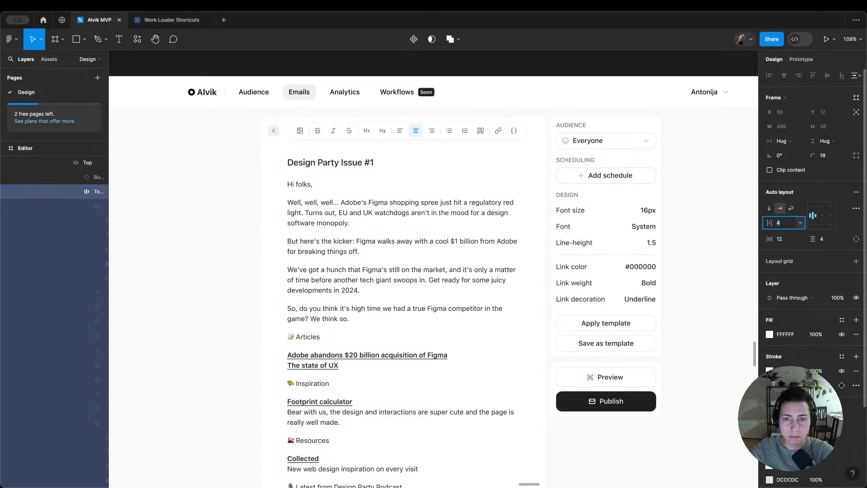
pyautogui.click(506, 90)
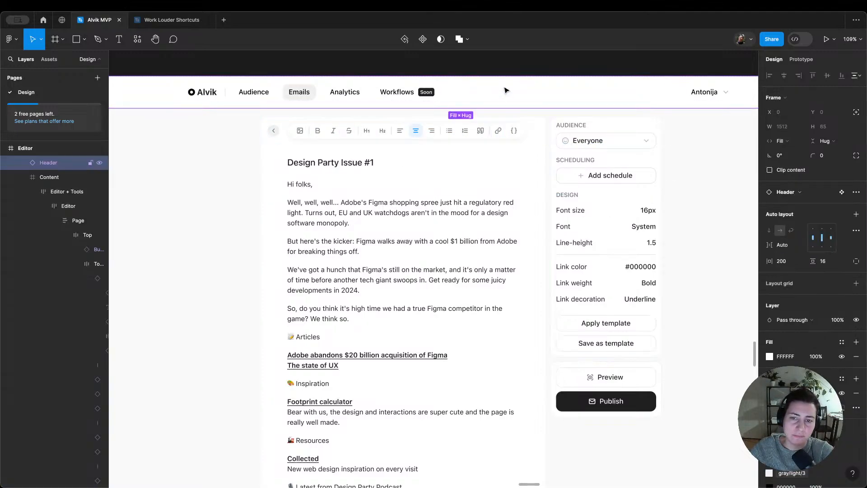
# Step: Set the top row's Toolbox to fill the available width of its container
pyautogui.doubleClick(492, 132)
pyautogui.doubleClick(492, 132)
pyautogui.doubleClick(492, 132)
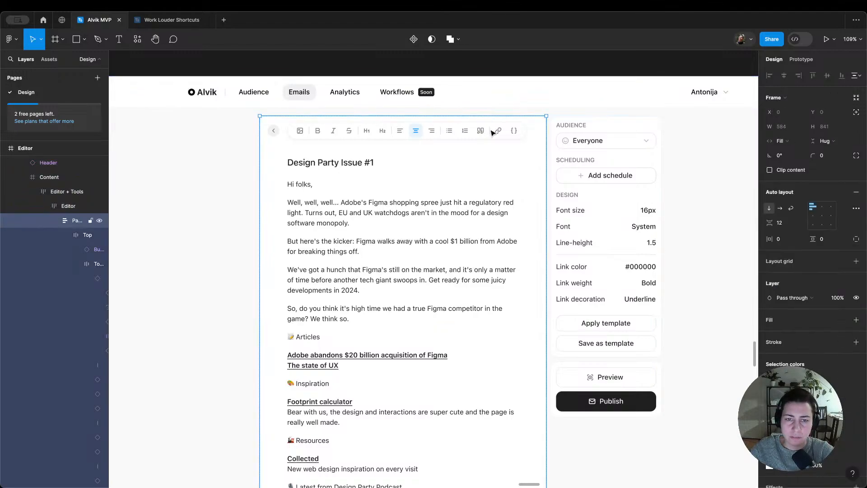
pyautogui.doubleClick(492, 132)
pyautogui.doubleClick(492, 131)
pyautogui.scroll(-4, 813, 271)
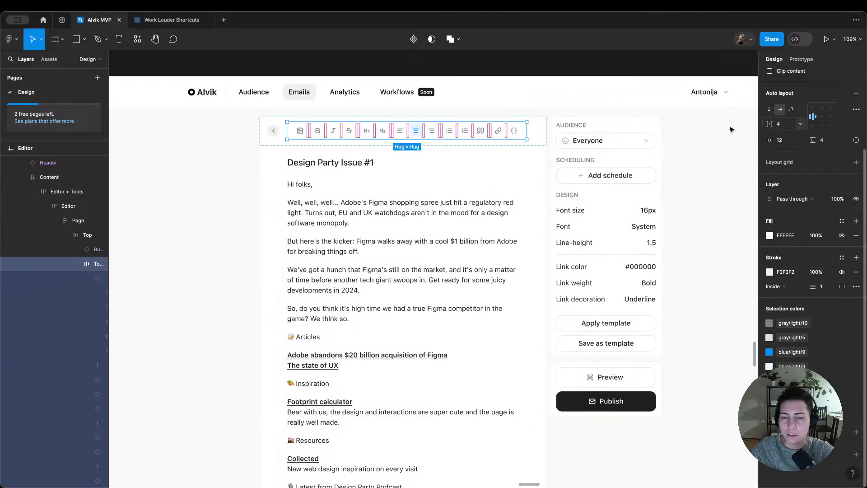
pyautogui.scroll(1, 521, 132)
pyautogui.scroll(4, 813, 226)
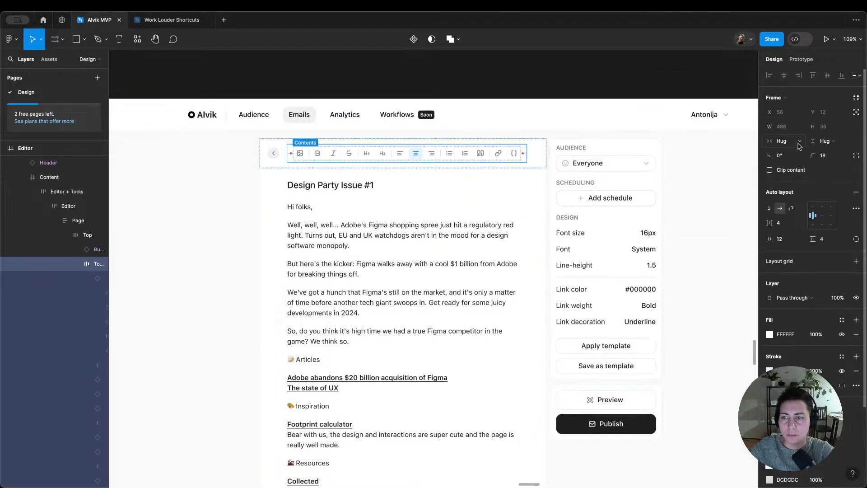
pyautogui.click(833, 141)
pyautogui.click(797, 152)
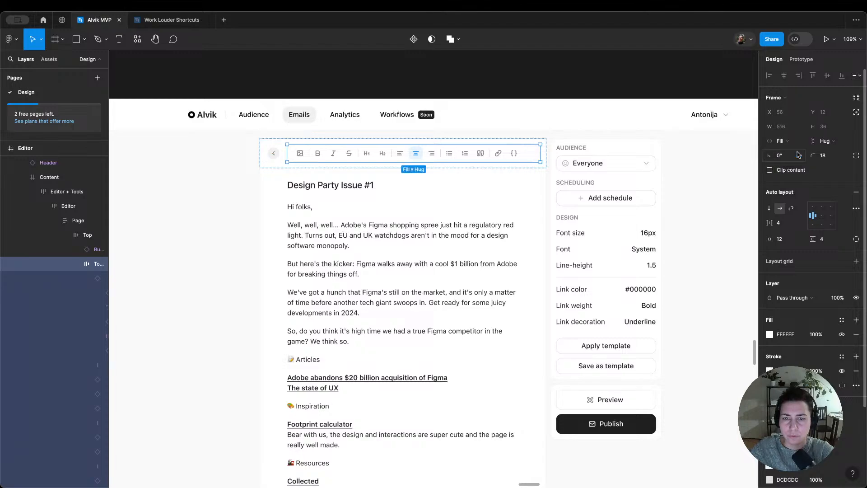
pyautogui.click(550, 96)
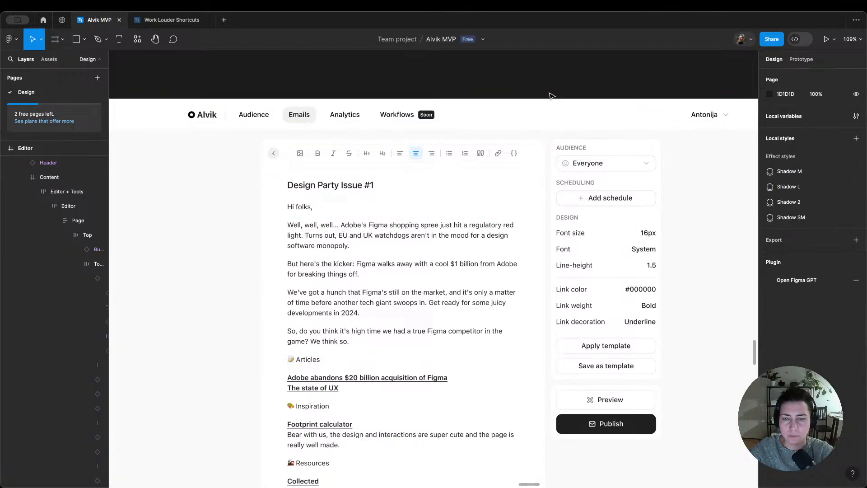
# Step: Centre the Toolbox's buttons within its auto layout
pyautogui.click(519, 157)
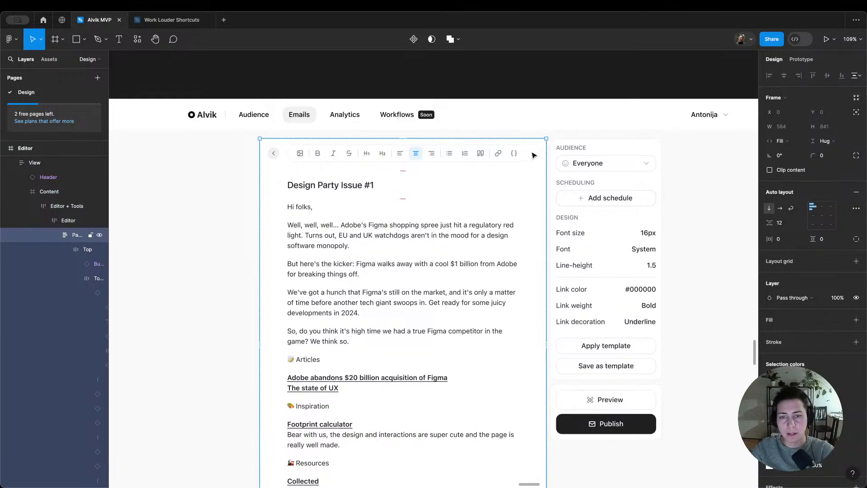
pyautogui.doubleClick(527, 155)
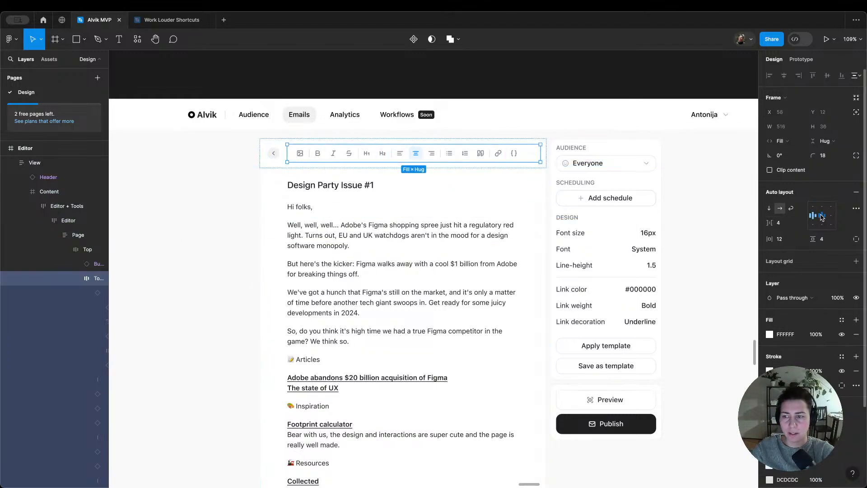
pyautogui.click(821, 217)
pyautogui.click(521, 91)
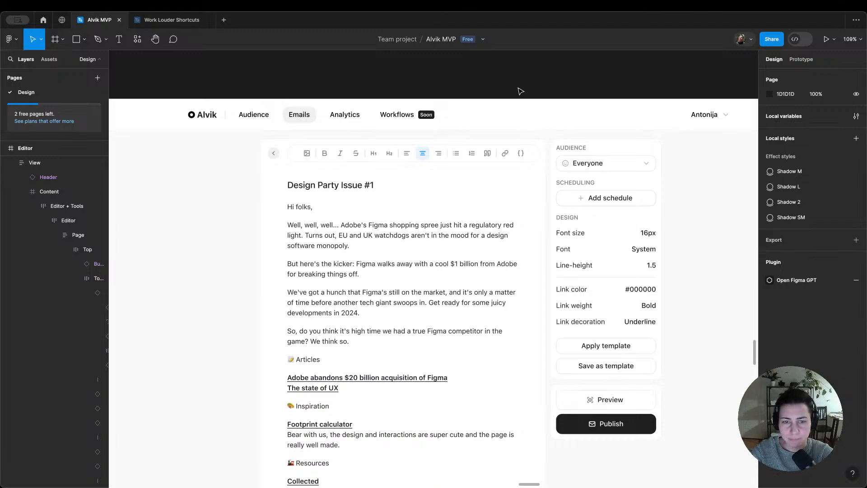
# Step: Apply the gray/light/3 library colour to the Toolbox's stroke
pyautogui.doubleClick(441, 153)
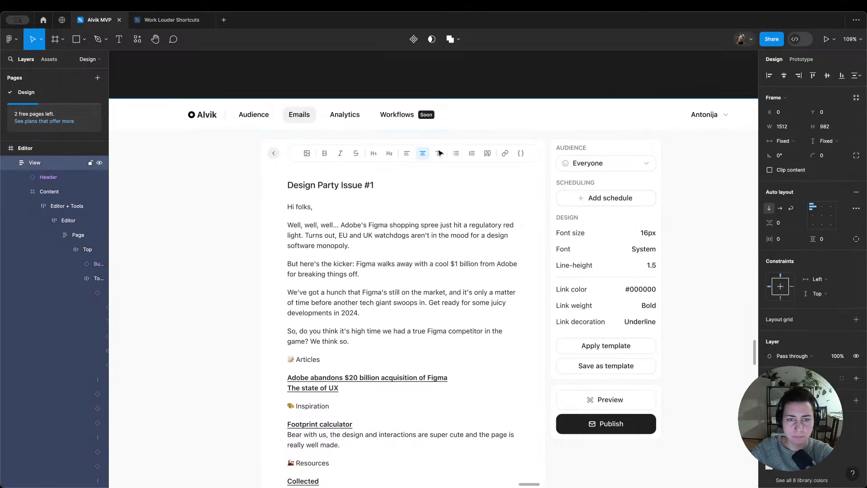
pyautogui.doubleClick(440, 153)
pyautogui.doubleClick(440, 153)
pyautogui.doubleClick(440, 153)
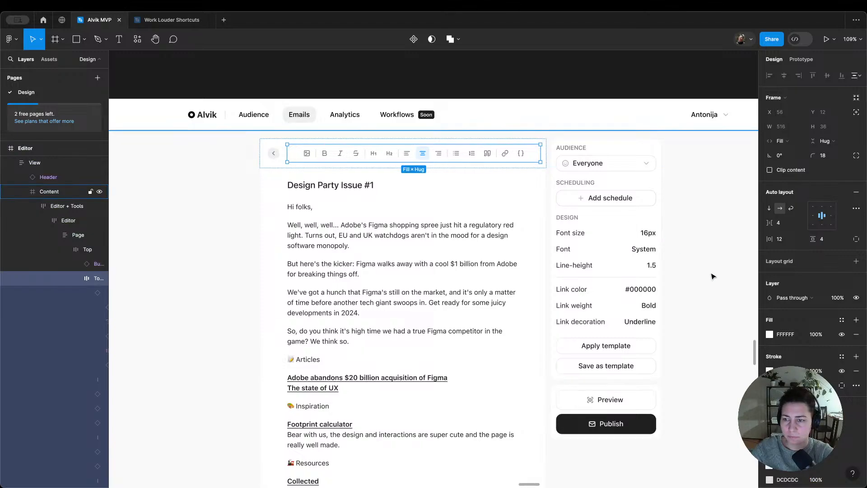
pyautogui.click(842, 357)
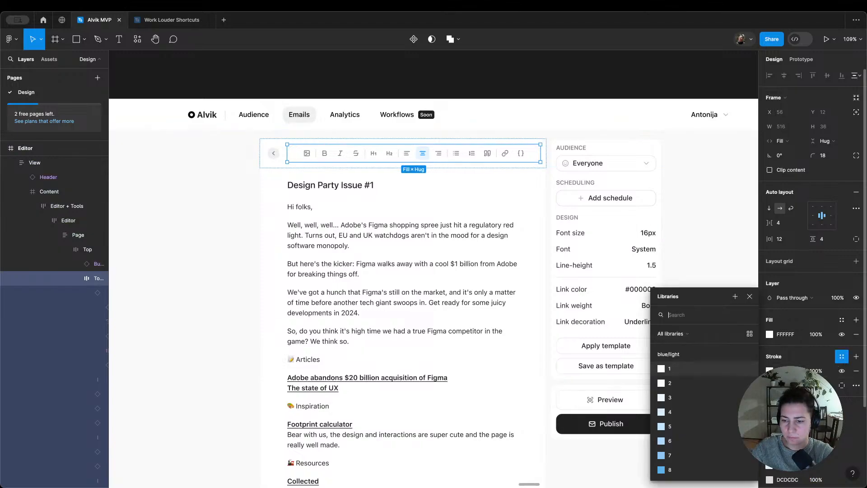
pyautogui.write('gr 3')
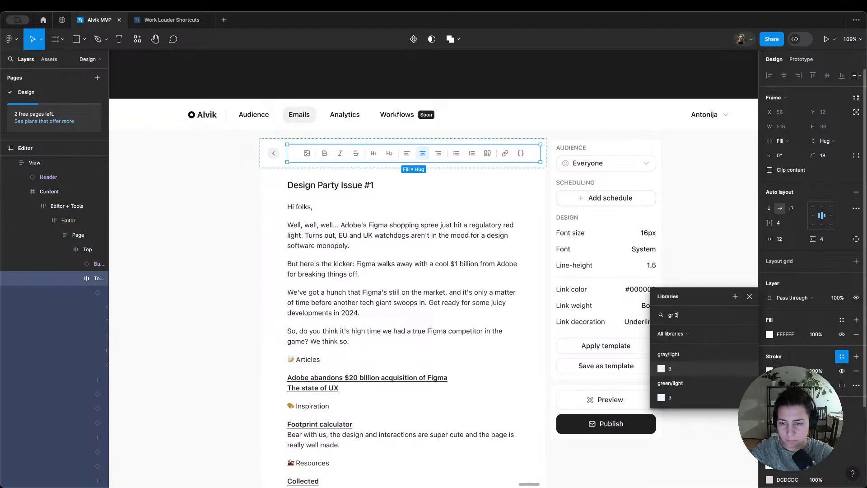
pyautogui.press('Escape')
pyautogui.click(562, 69)
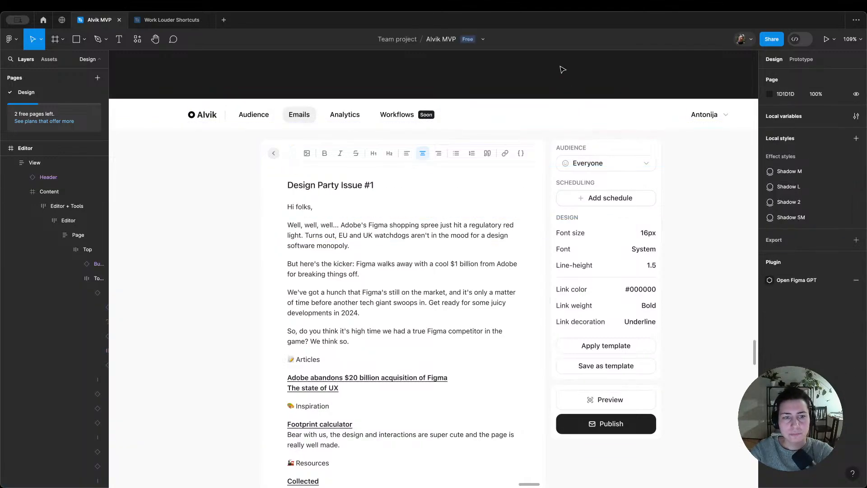
# Step: Change the Toolbox's stroke to the gray/light/4 library colour
pyautogui.doubleClick(492, 145)
pyautogui.doubleClick(493, 145)
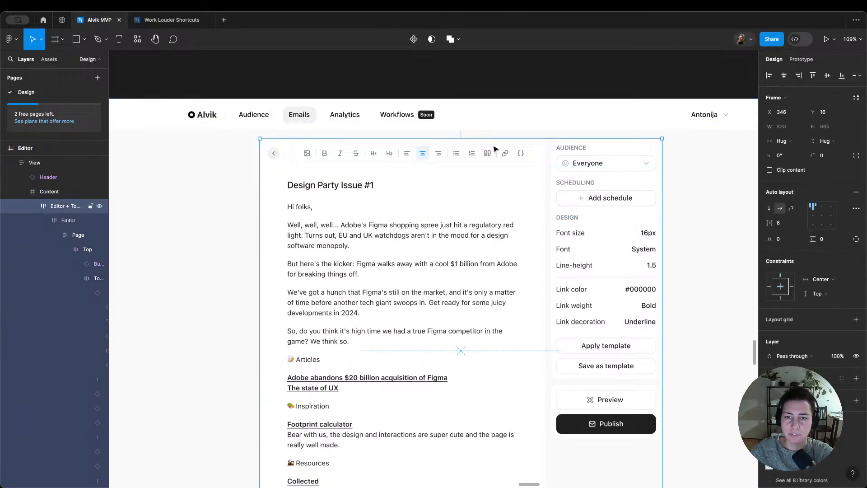
pyautogui.doubleClick(493, 144)
pyautogui.doubleClick(493, 145)
pyautogui.click(778, 370)
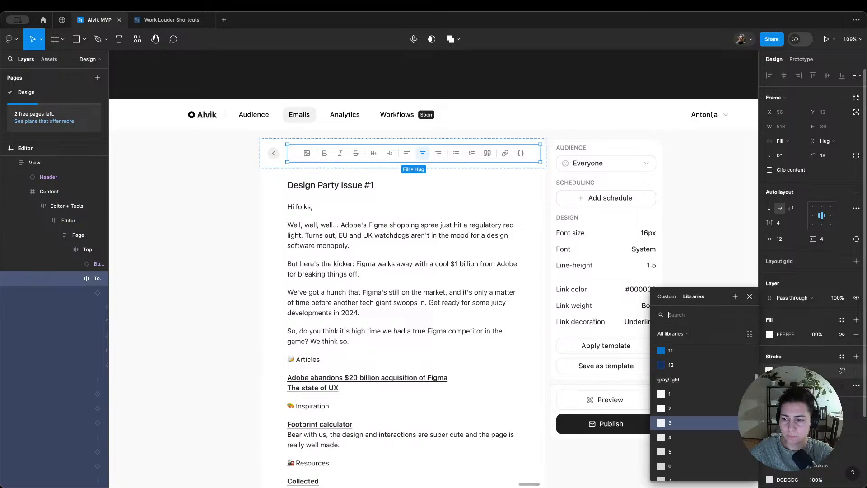
pyautogui.click(692, 439)
pyautogui.click(535, 95)
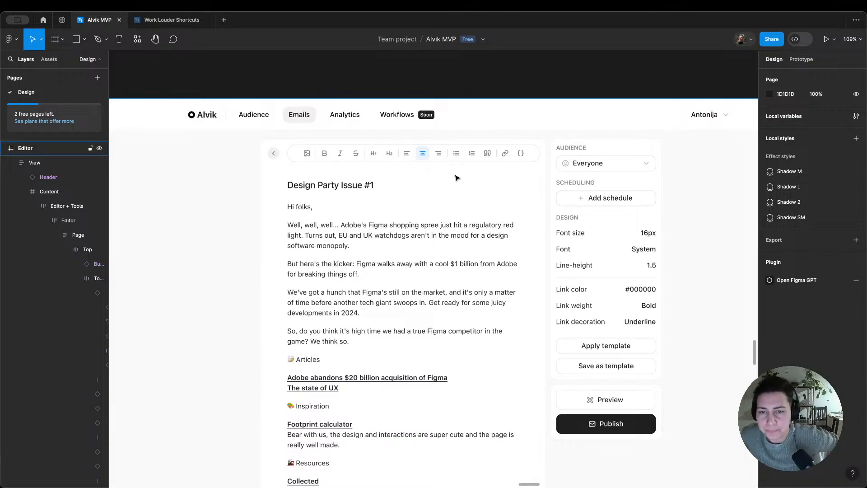
# Step: Set the corner radius of the top row's Toolbox to 8
pyautogui.tripleClick(500, 160)
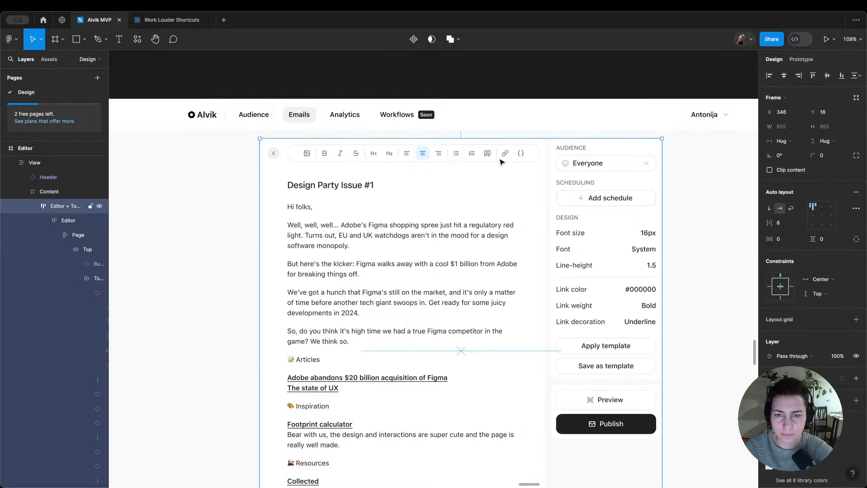
pyautogui.tripleClick(500, 159)
pyautogui.click(500, 160)
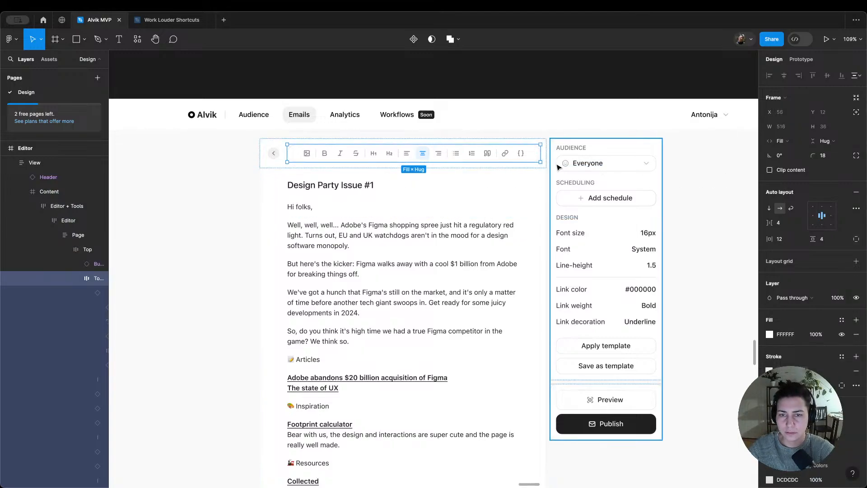
pyautogui.doubleClick(512, 158)
pyautogui.click(526, 179)
pyautogui.click(531, 163)
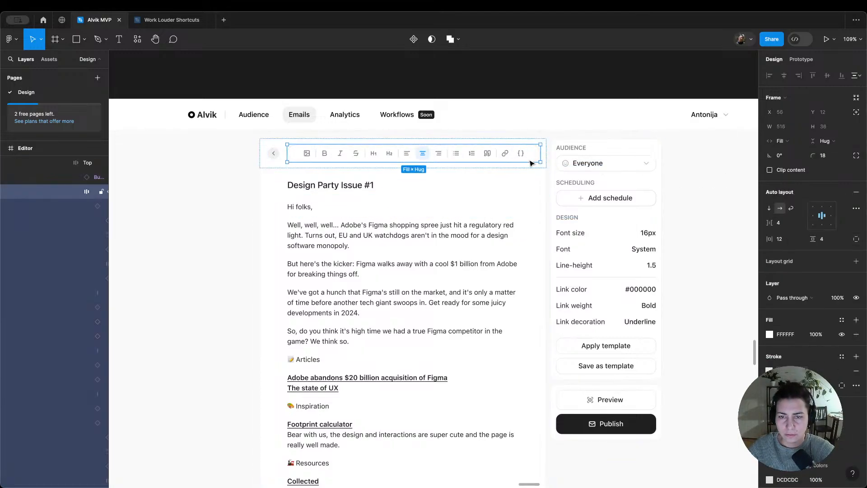
pyautogui.click(833, 156)
pyautogui.write('14')
pyautogui.press('Return')
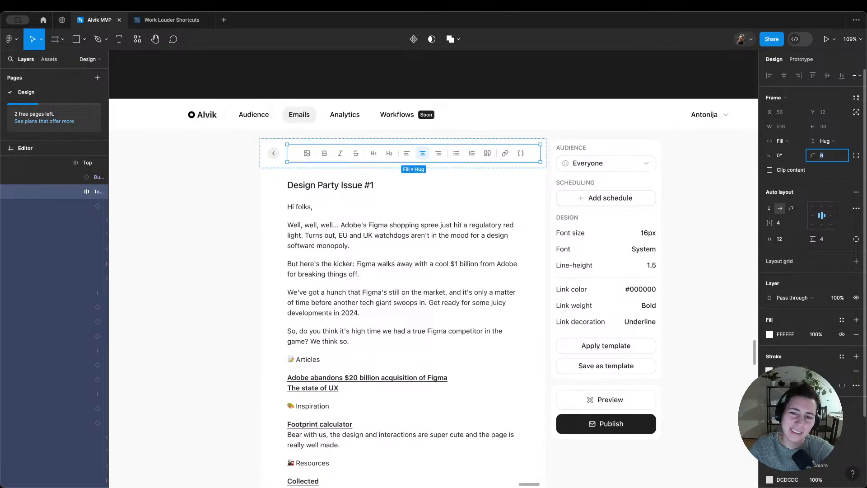
pyautogui.click(609, 58)
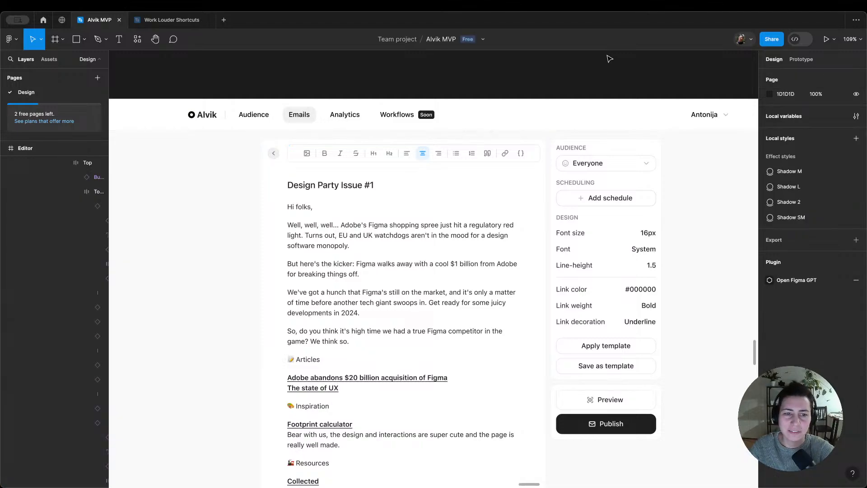
# Step: Align the top row Toolbox's buttons to the left within its auto layout
pyautogui.click(513, 155)
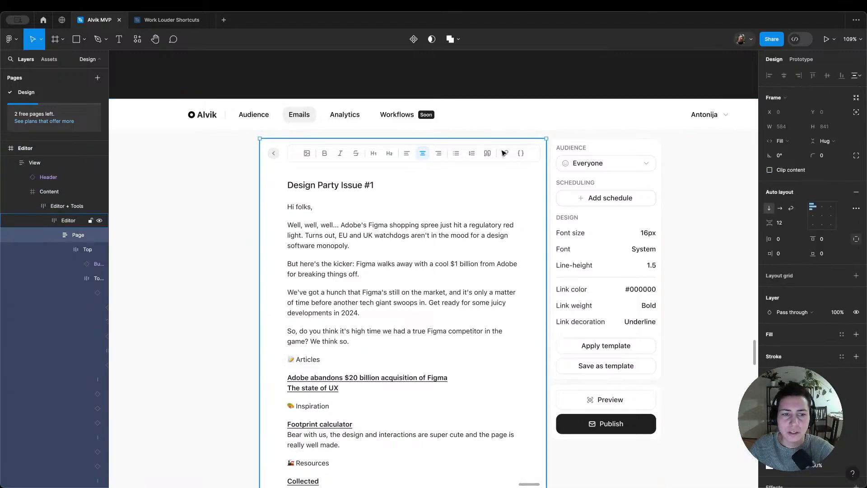
pyautogui.click(822, 385)
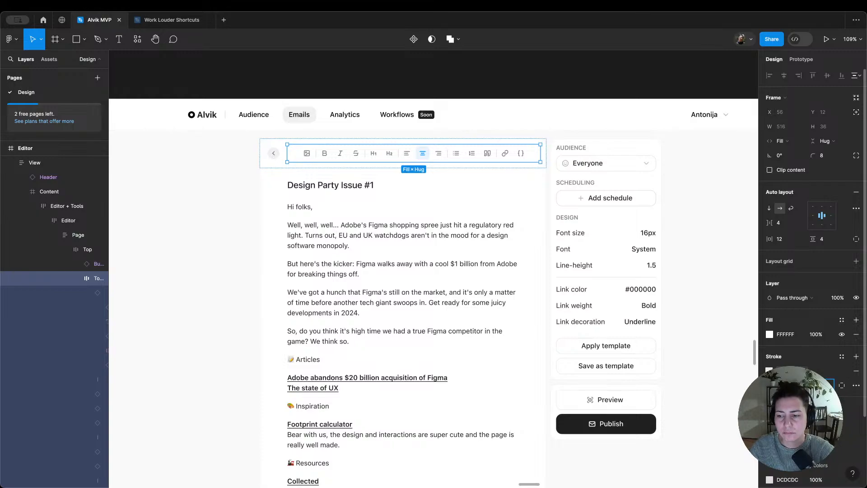
pyautogui.click(532, 98)
pyautogui.doubleClick(465, 153)
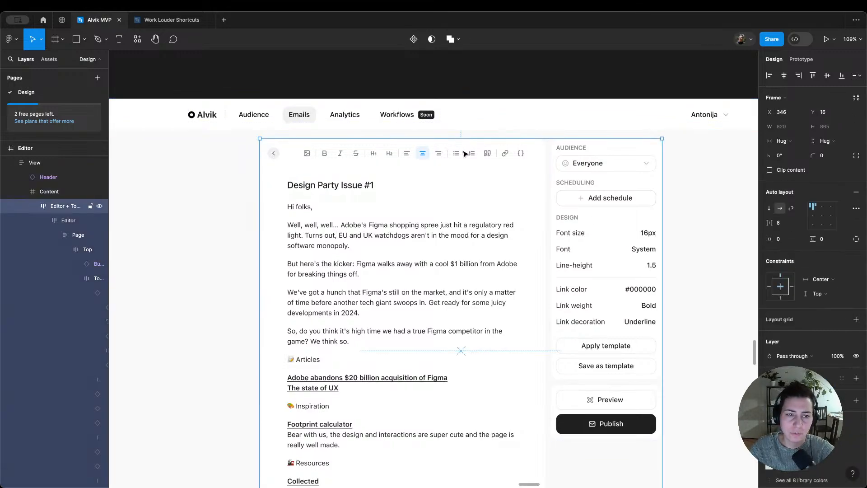
pyautogui.doubleClick(465, 153)
pyautogui.doubleClick(465, 153)
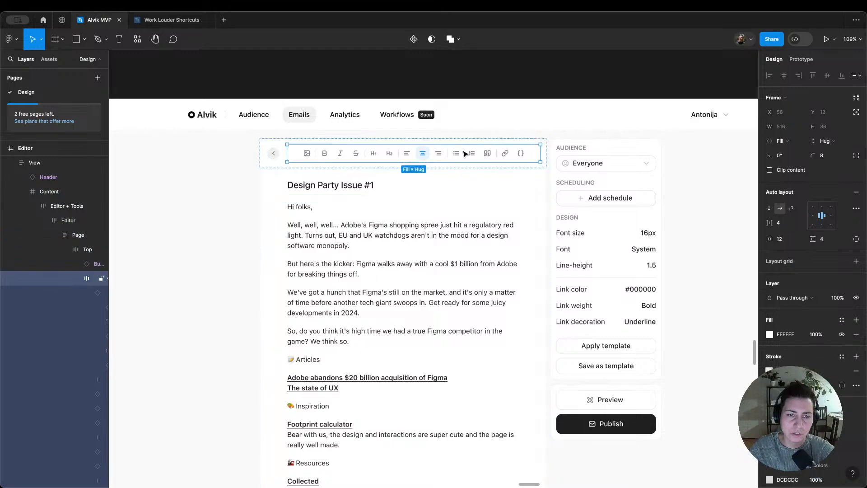
pyautogui.click(813, 216)
pyautogui.click(577, 100)
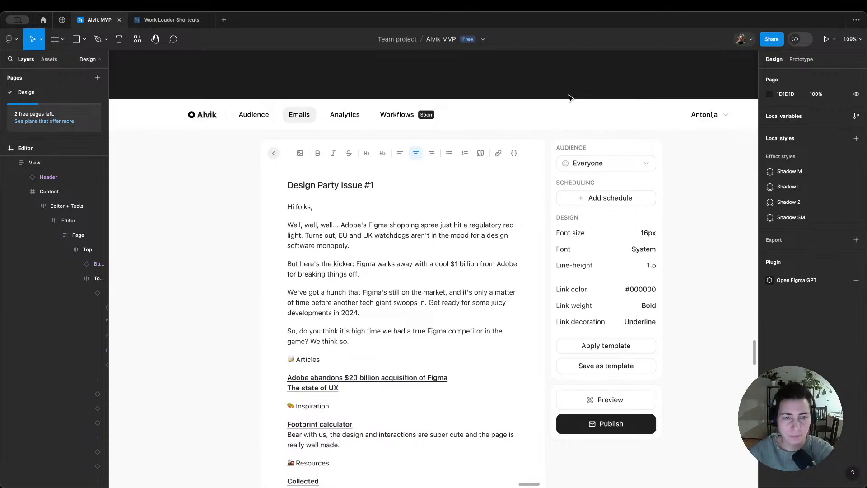
# Step: Move the far Editor frame and its toolbox frames further right to free space beside the edited Editor screen
pyautogui.doubleClick(485, 157)
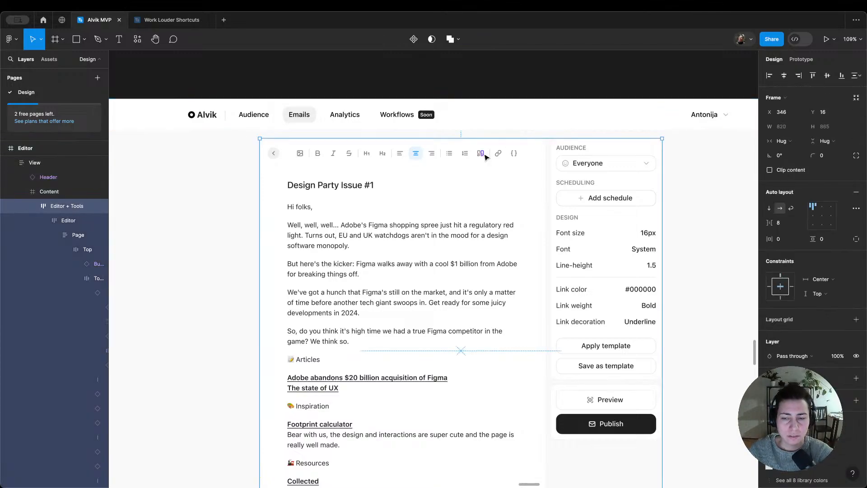
pyautogui.scroll(-5, 486, 157)
pyautogui.hscroll(6, 486, 158)
pyautogui.scroll(-5, 486, 158)
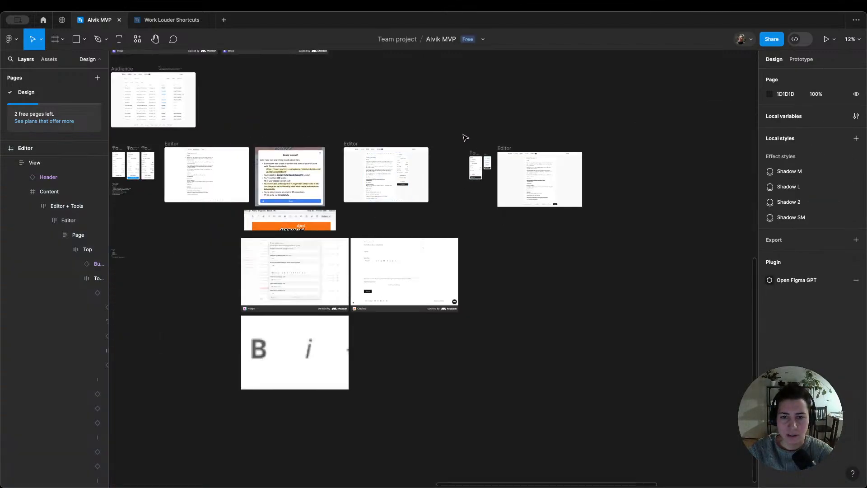
pyautogui.moveTo(464, 138); pyautogui.dragTo(611, 215)
pyautogui.moveTo(535, 184); pyautogui.dragTo(665, 182)
pyautogui.scroll(3, 444, 164)
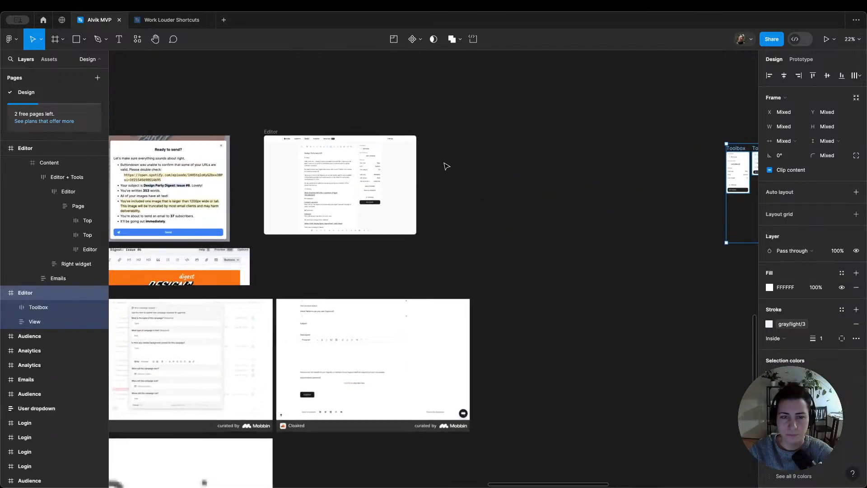
pyautogui.click(306, 131)
pyautogui.moveTo(270, 133); pyautogui.dragTo(428, 133)
pyautogui.scroll(2, 494, 156)
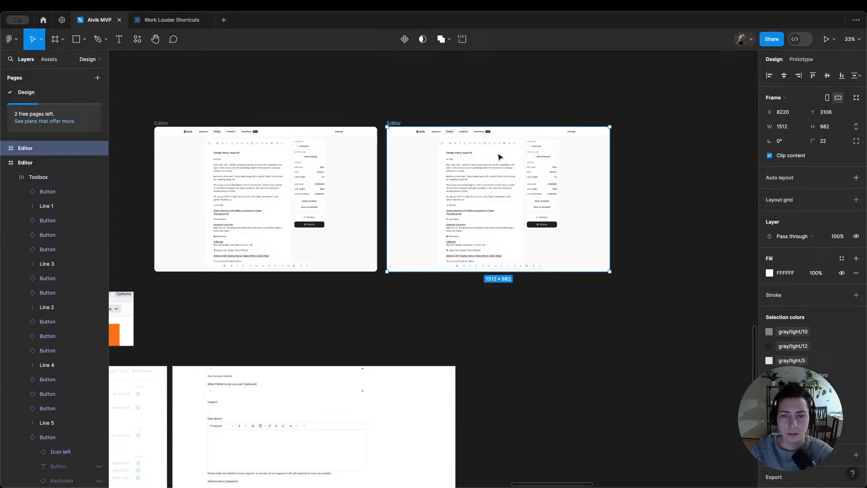
pyautogui.press('Delete')
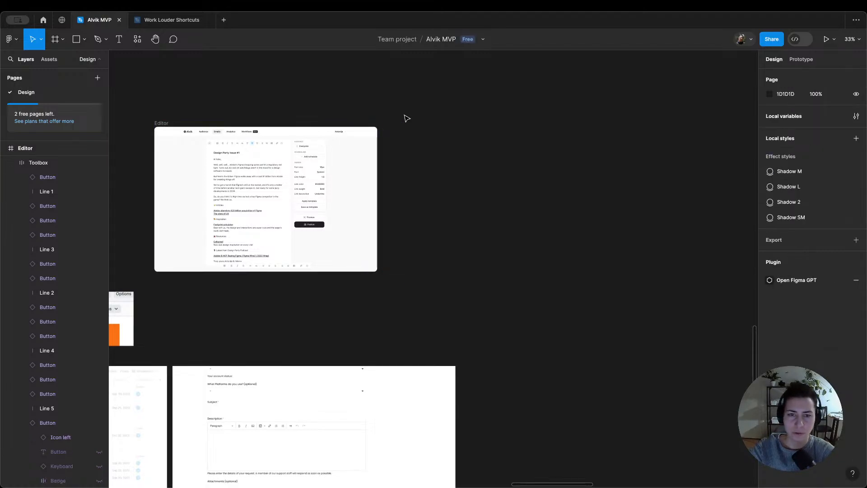
# Step: Duplicate the minimal Editor screen without a side panel and place the copy beside the edited Editor screen
pyautogui.scroll(-5, 410, 141)
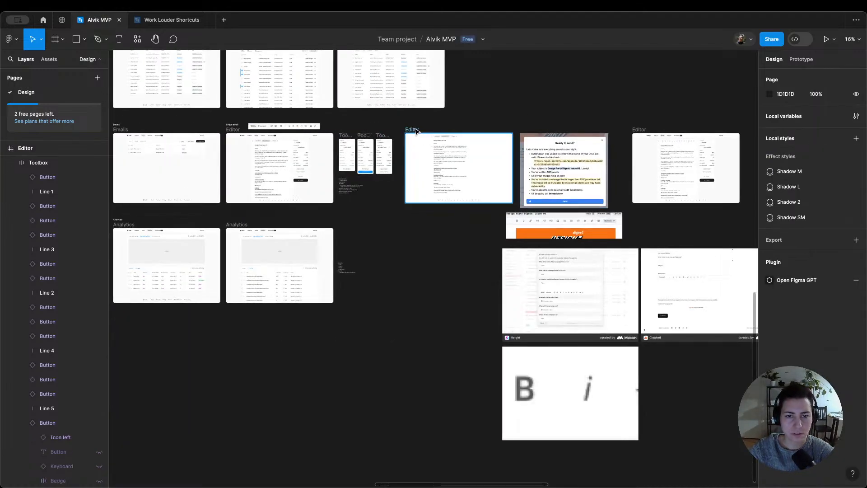
pyautogui.hscroll(12, 414, 131)
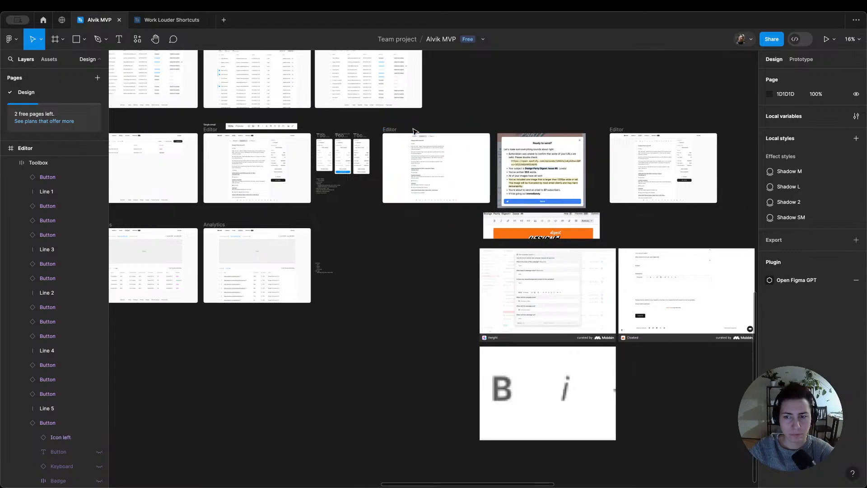
pyautogui.hscroll(-12, 415, 132)
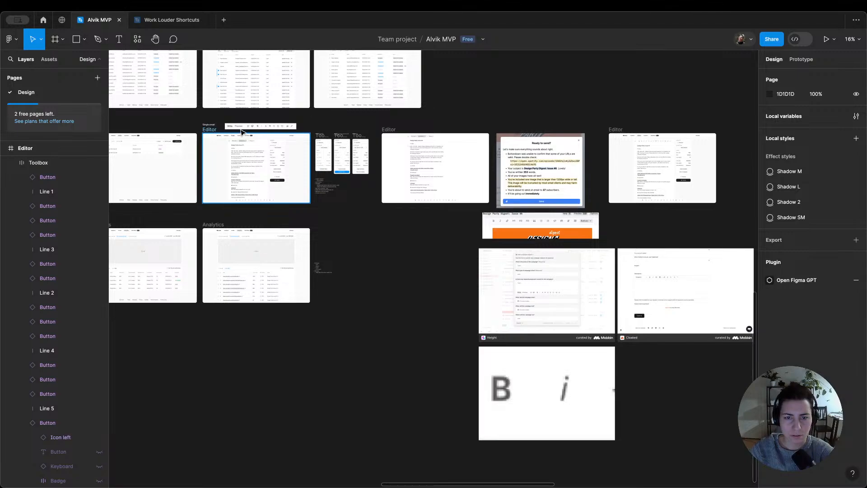
pyautogui.click(387, 131)
pyautogui.moveTo(581, 131); pyautogui.dragTo(608, 140)
pyautogui.scroll(5, 615, 145)
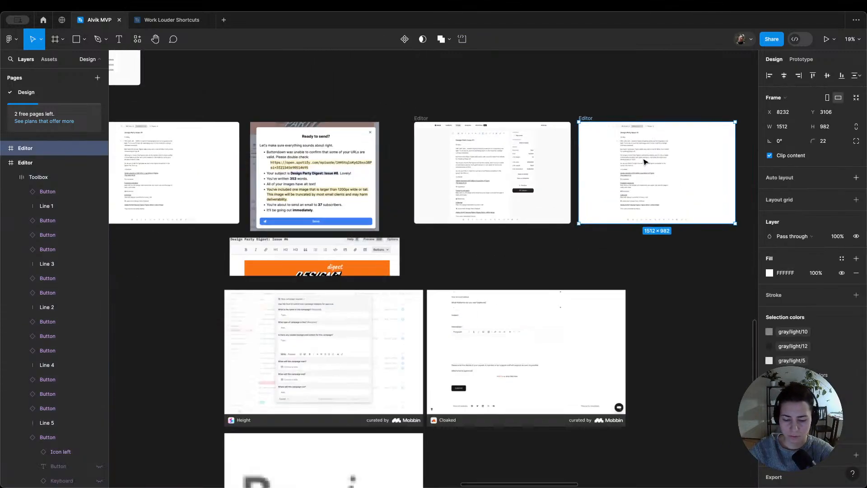
# Step: Replace the duplicated Editor screen's Top row with the formatting toolbar Top row copied from the edited Editor screen
pyautogui.click(330, 111)
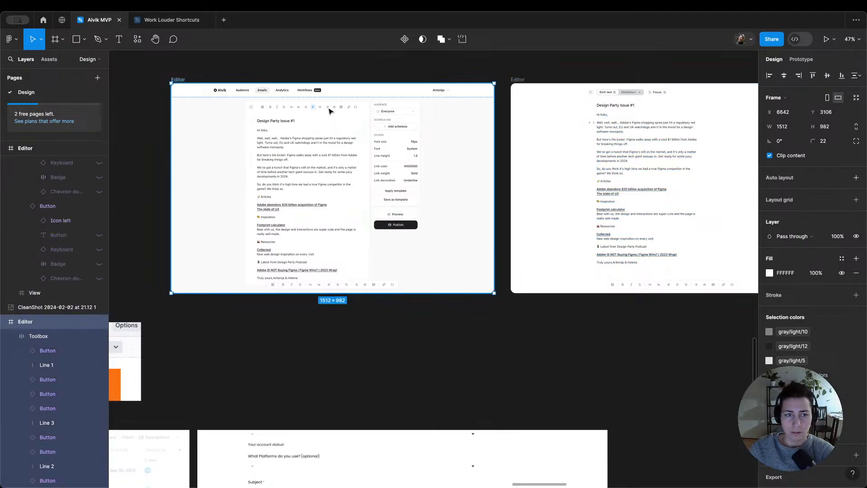
pyautogui.doubleClick(330, 111)
pyautogui.doubleClick(329, 111)
pyautogui.doubleClick(330, 111)
pyautogui.doubleClick(329, 110)
pyautogui.doubleClick(329, 110)
pyautogui.doubleClick(330, 111)
pyautogui.click(624, 94)
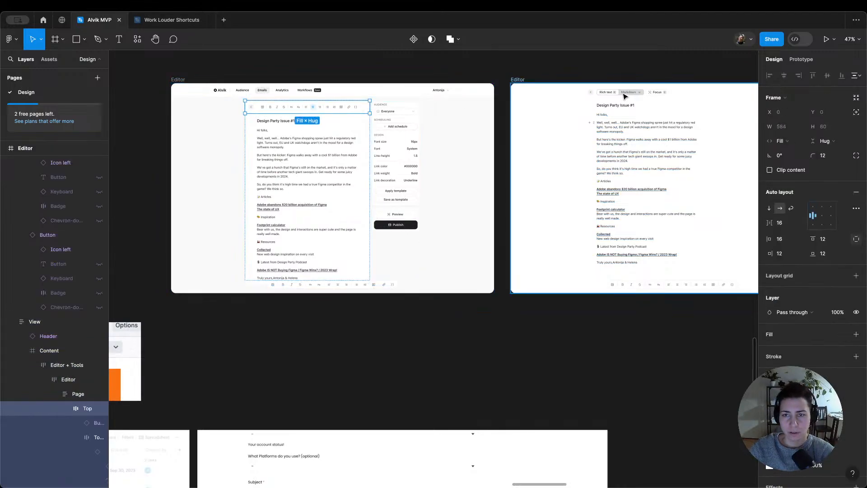
pyautogui.doubleClick(624, 94)
pyautogui.doubleClick(623, 94)
pyautogui.doubleClick(623, 94)
pyautogui.doubleClick(623, 94)
pyautogui.doubleClick(623, 94)
pyautogui.doubleClick(624, 94)
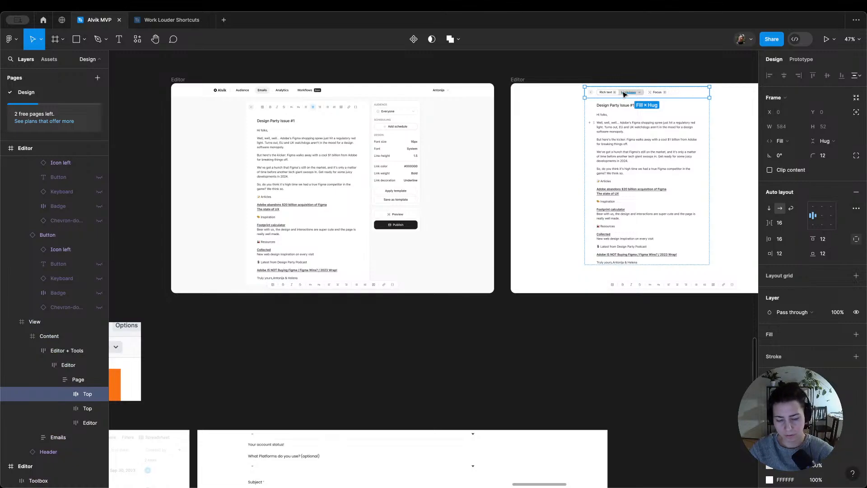
pyautogui.press('super+shift+r')
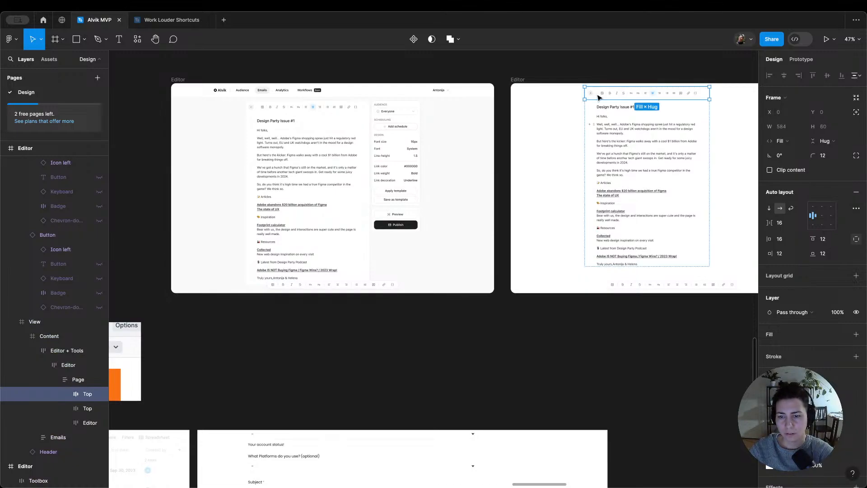
# Step: Replace the Editor + Tools frame in the screen with the navigation header with the one copied from the duplicated Editor screen
pyautogui.click(584, 237)
pyautogui.doubleClick(584, 237)
pyautogui.doubleClick(584, 237)
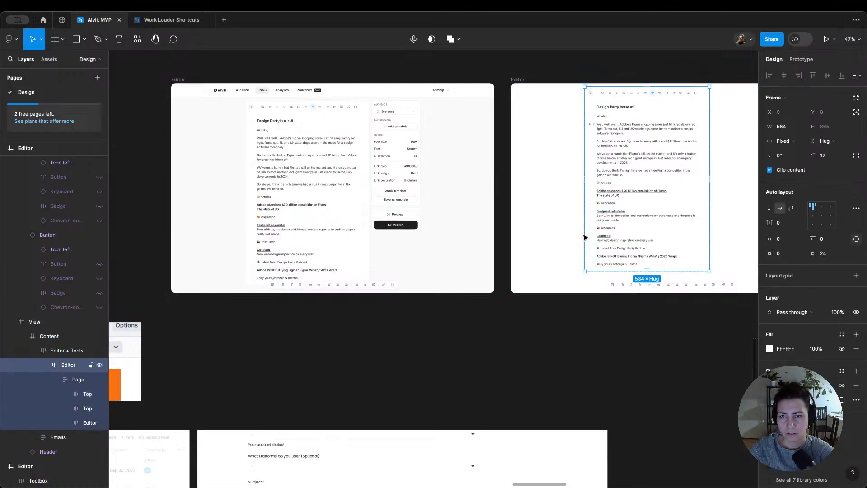
pyautogui.doubleClick(620, 220)
pyautogui.doubleClick(619, 220)
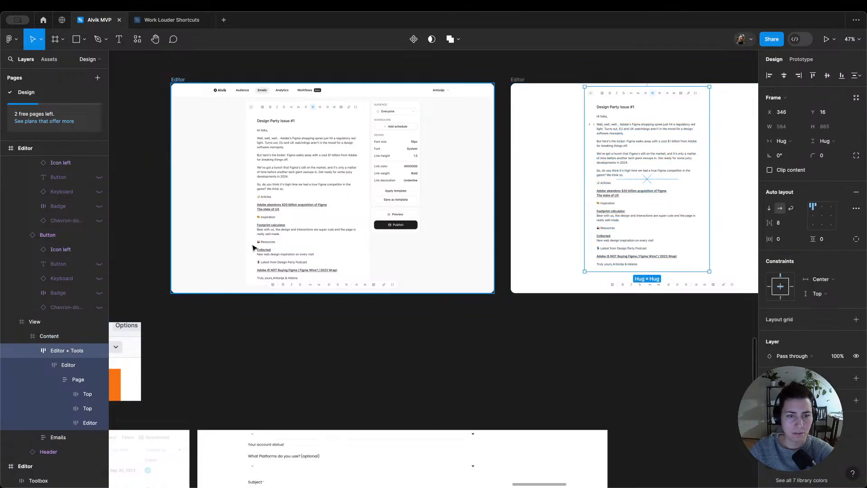
pyautogui.click(297, 180)
pyautogui.doubleClick(299, 170)
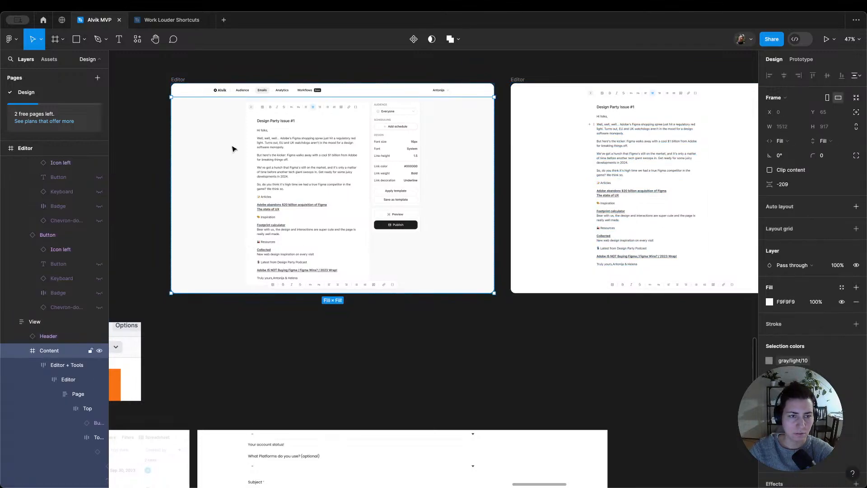
pyautogui.doubleClick(277, 174)
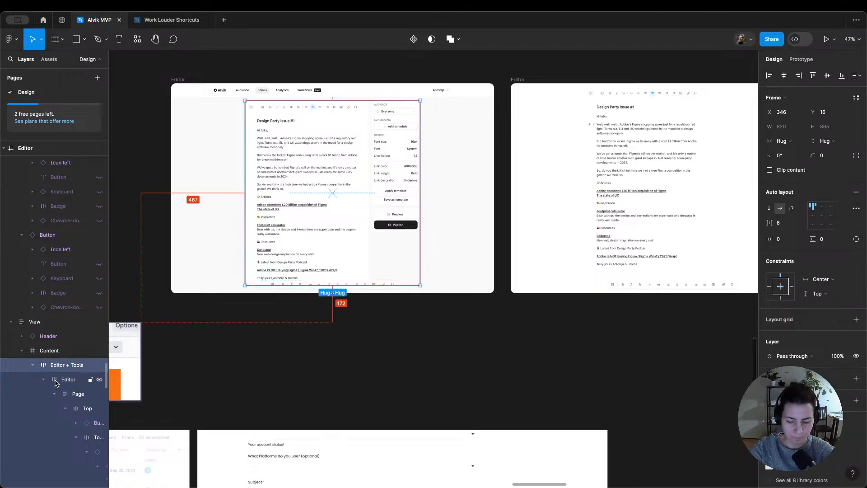
pyautogui.hotkey('alt', 'l')
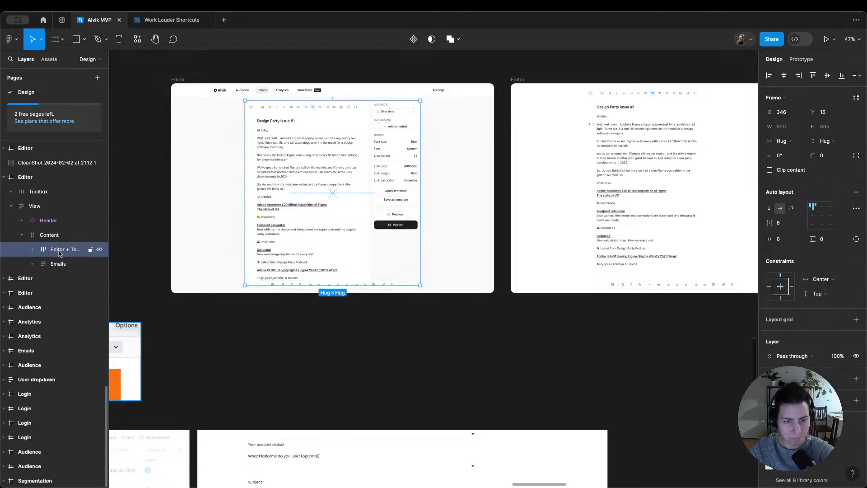
pyautogui.press('super+shift+r')
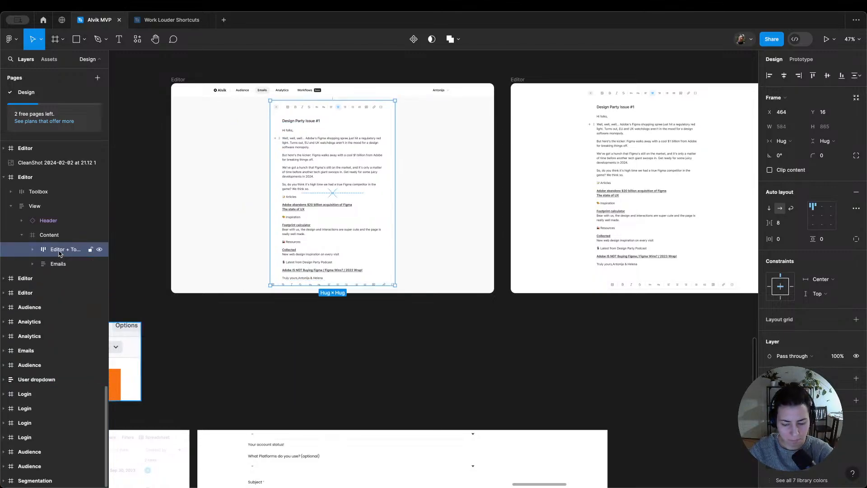
pyautogui.press('0')
pyautogui.press('0')
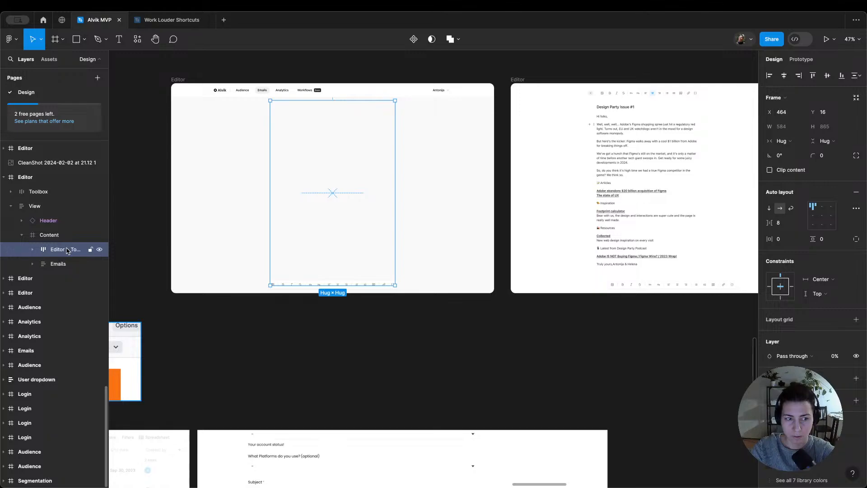
pyautogui.press('0')
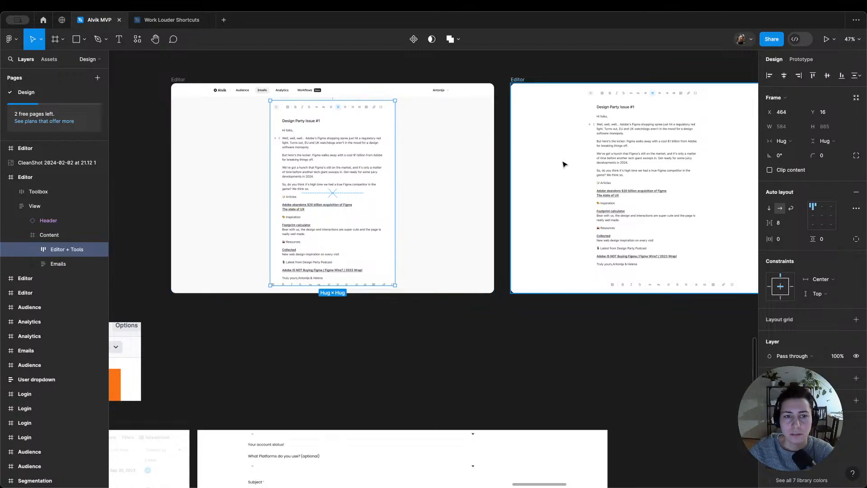
# Step: Compare the email page frames of the two neighbouring Editor screens
pyautogui.scroll(3, 514, 165)
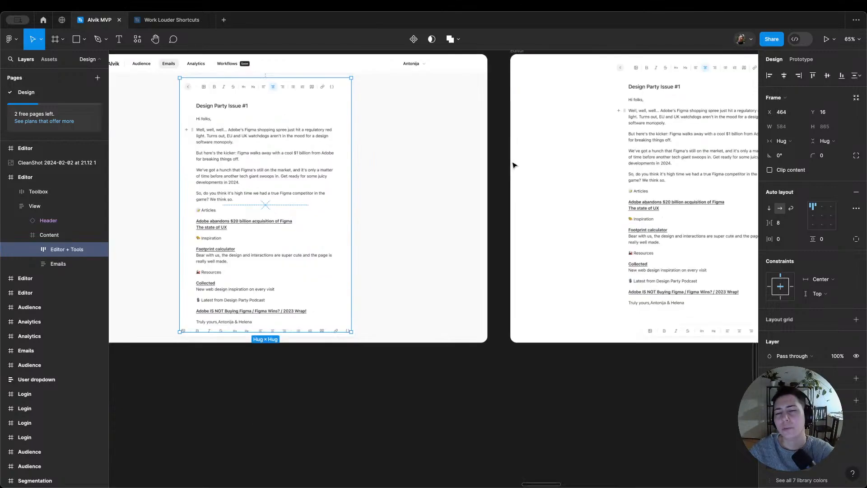
pyautogui.scroll(-2, 514, 166)
pyautogui.scroll(1, 513, 165)
pyautogui.hscroll(1, 514, 165)
pyautogui.click(424, 96)
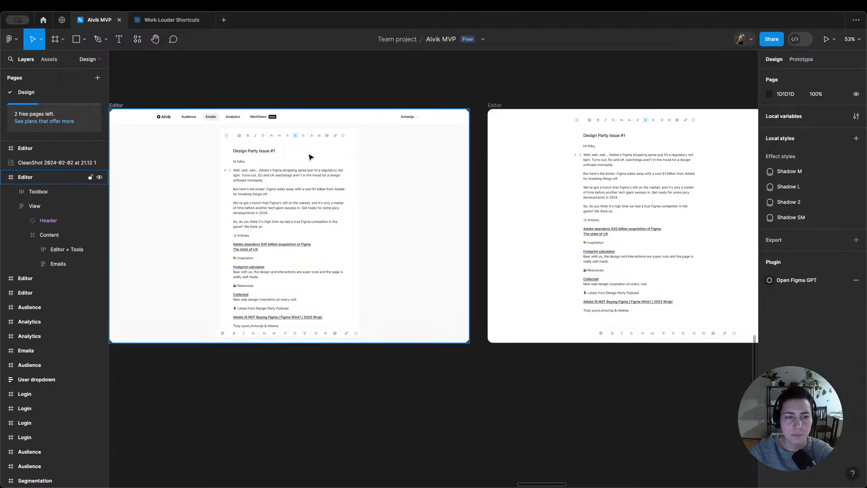
pyautogui.click(291, 175)
pyautogui.doubleClick(291, 175)
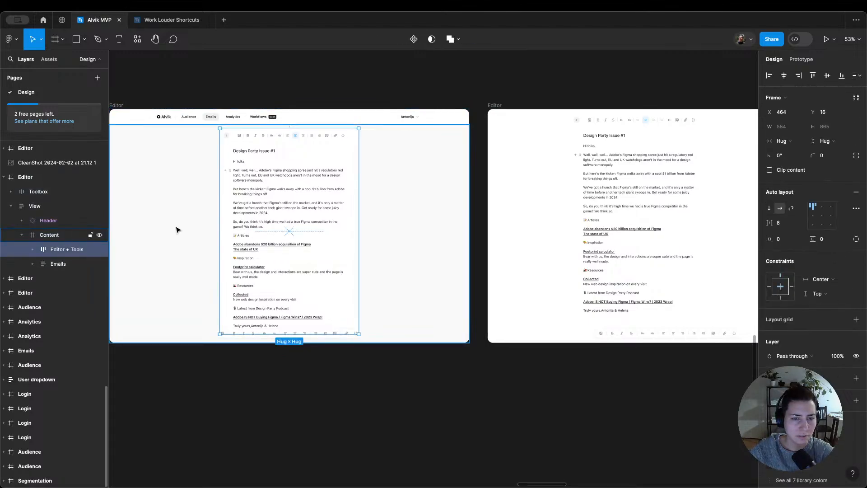
pyautogui.click(604, 197)
pyautogui.doubleClick(603, 202)
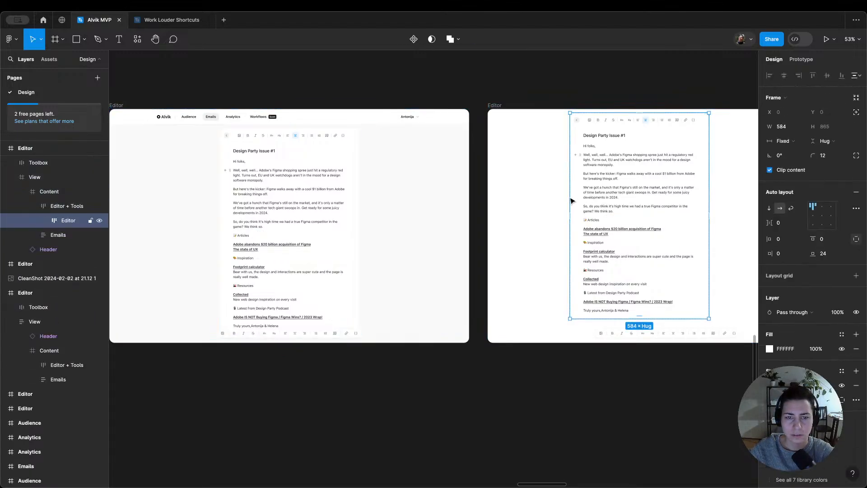
pyautogui.click(247, 91)
# Step: Remove the on-click Navigate to Editor interaction from the row behind the email in the Editor screen with the navigation header
pyautogui.click(121, 107)
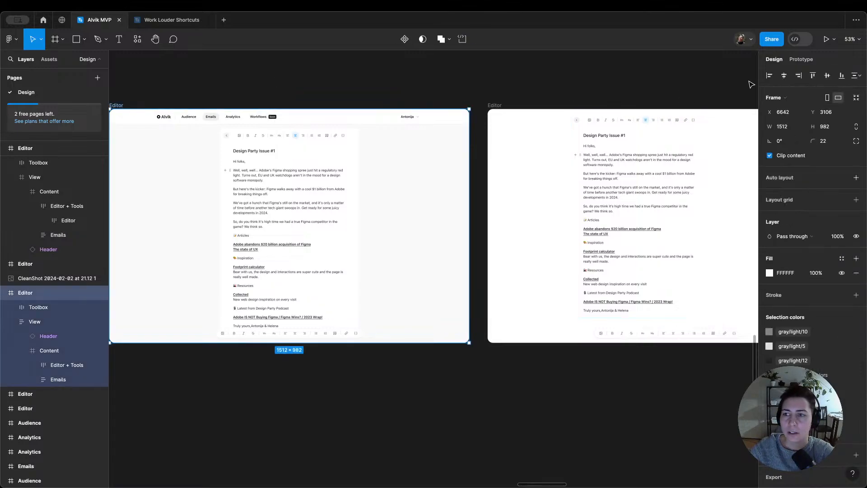
pyautogui.click(801, 59)
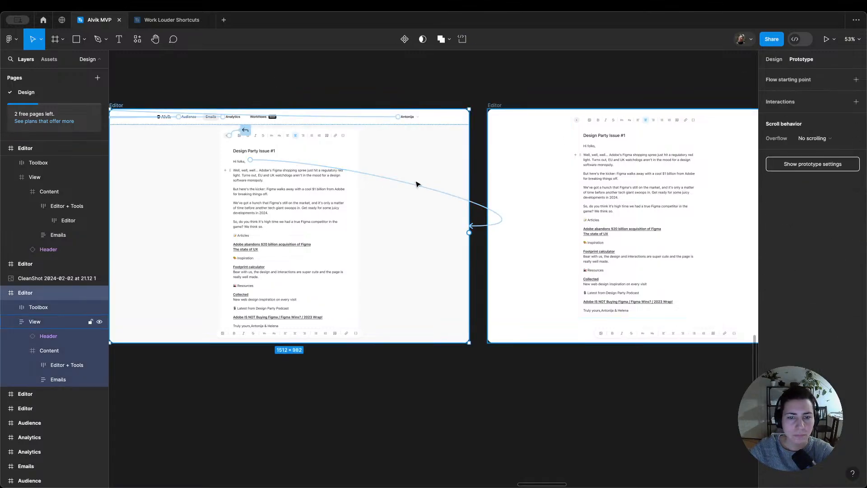
pyautogui.click(297, 166)
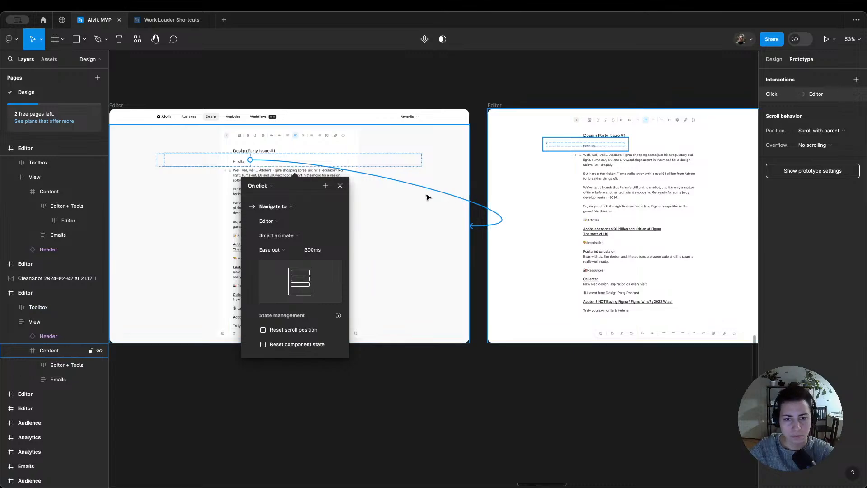
pyautogui.click(296, 178)
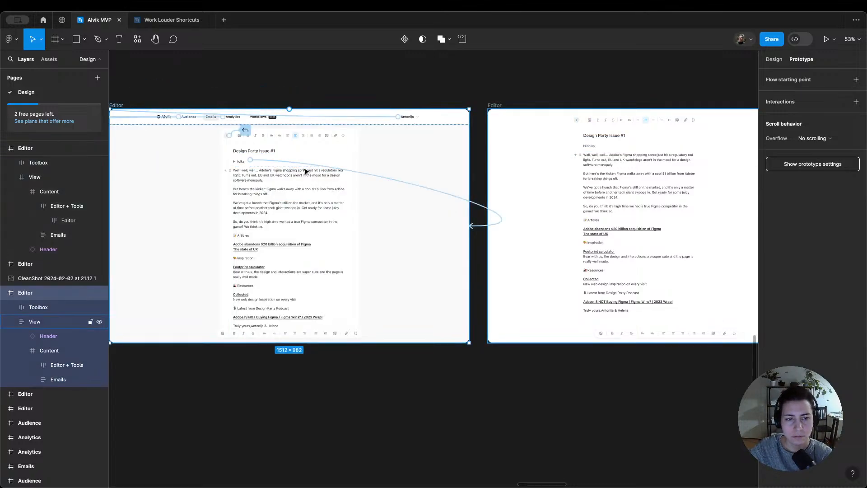
pyautogui.click(485, 211)
pyautogui.press('Escape')
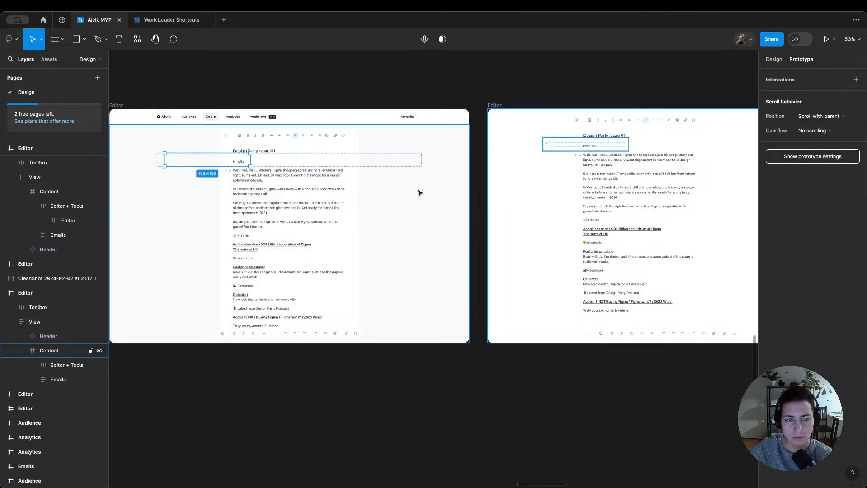
# Step: Add an on-click Navigate to interaction with Smart animate from the navigation-header screen's Editor + Tools frame to the neighbouring panel-free Editor screen
pyautogui.click(199, 99)
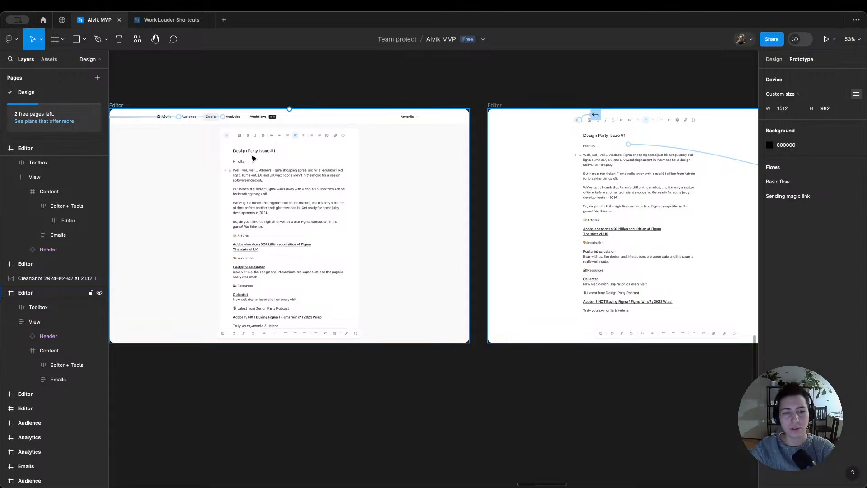
pyautogui.doubleClick(286, 185)
pyautogui.doubleClick(286, 184)
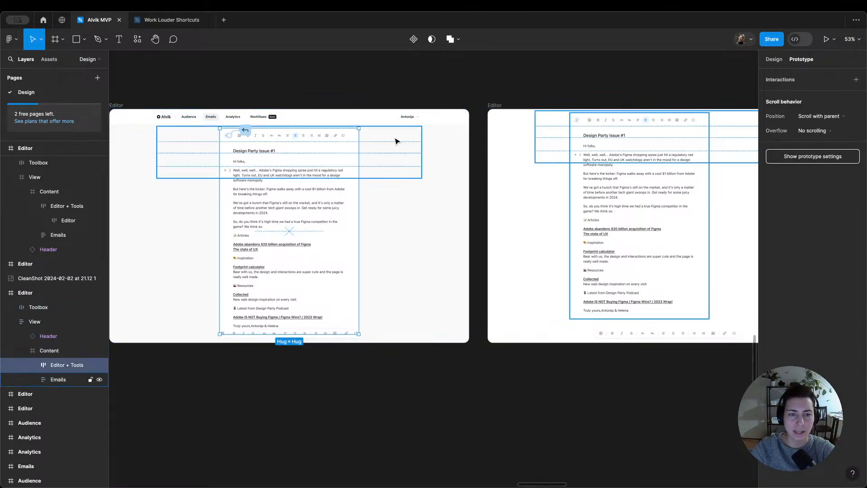
pyautogui.moveTo(359, 231); pyautogui.dragTo(583, 231)
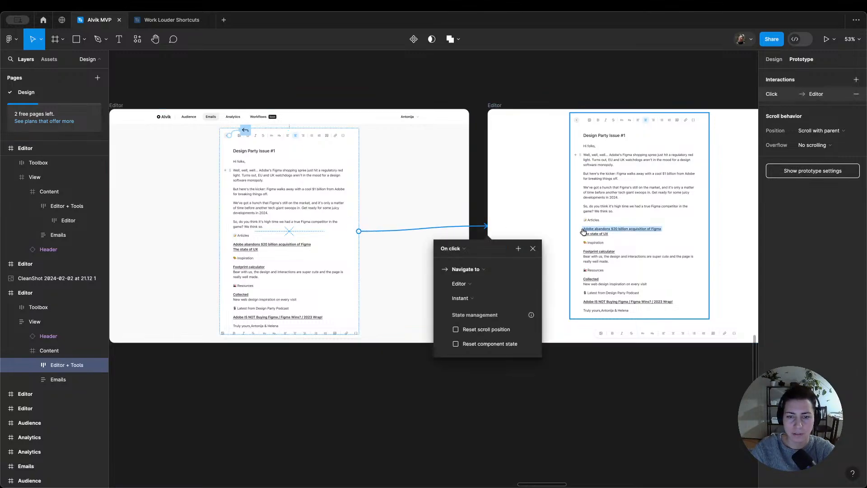
pyautogui.click(467, 298)
pyautogui.click(475, 320)
pyautogui.click(542, 220)
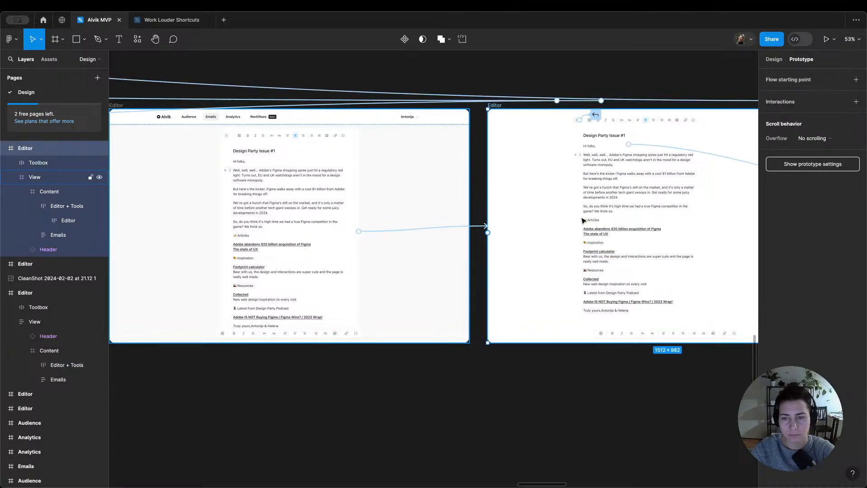
# Step: Connect the panel-free Editor screen's back arrow to the Editor screen with the navigation header, on click with Smart animate
pyautogui.doubleClick(603, 223)
pyautogui.doubleClick(603, 223)
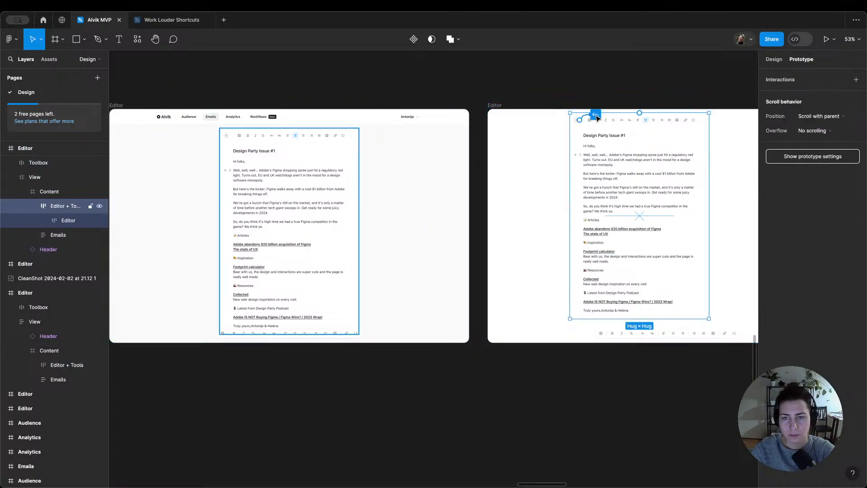
pyautogui.moveTo(597, 118); pyautogui.dragTo(369, 147)
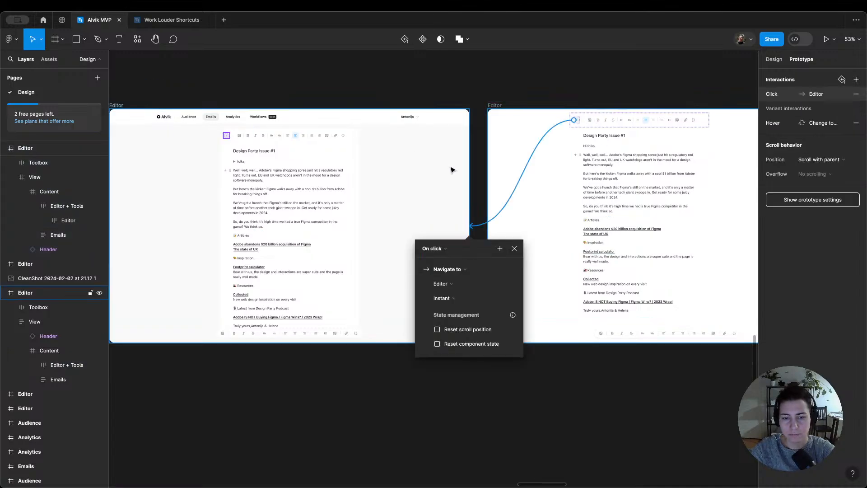
pyautogui.click(442, 298)
pyautogui.click(472, 321)
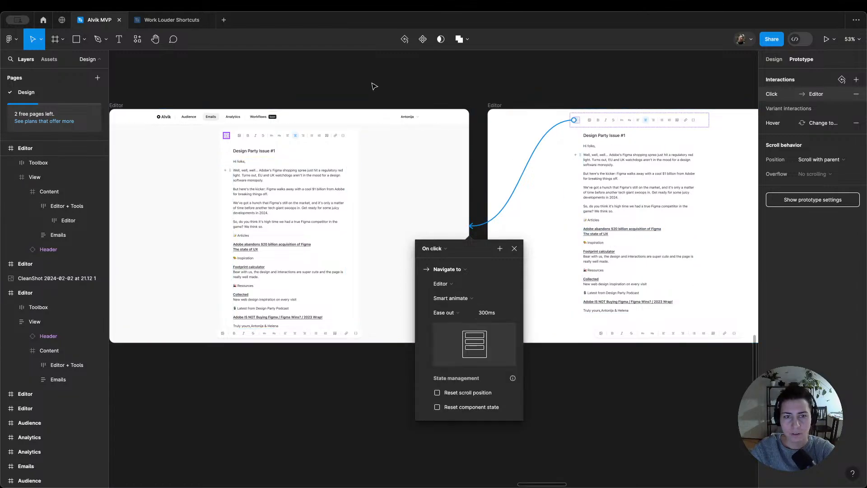
# Step: Preview the Editor screen with the navigation header and test the transition triggered from the email body
pyautogui.click(116, 105)
pyautogui.hotkey('shift', 'space')
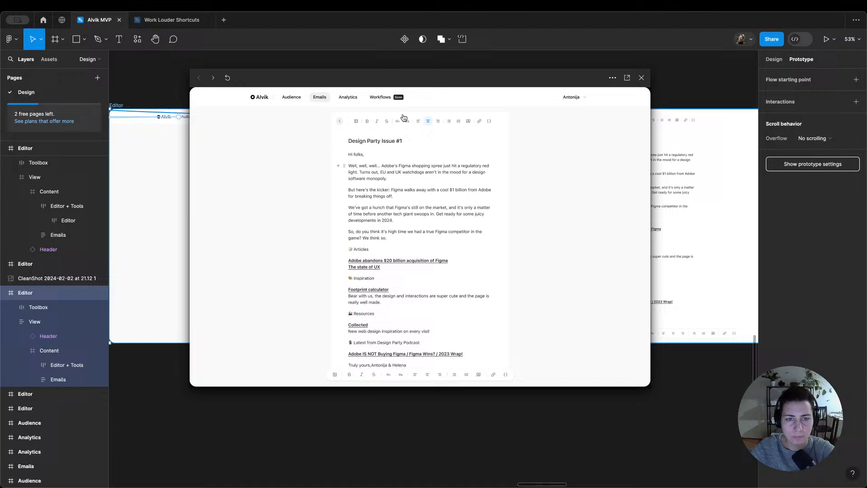
pyautogui.click(402, 193)
pyautogui.click(641, 78)
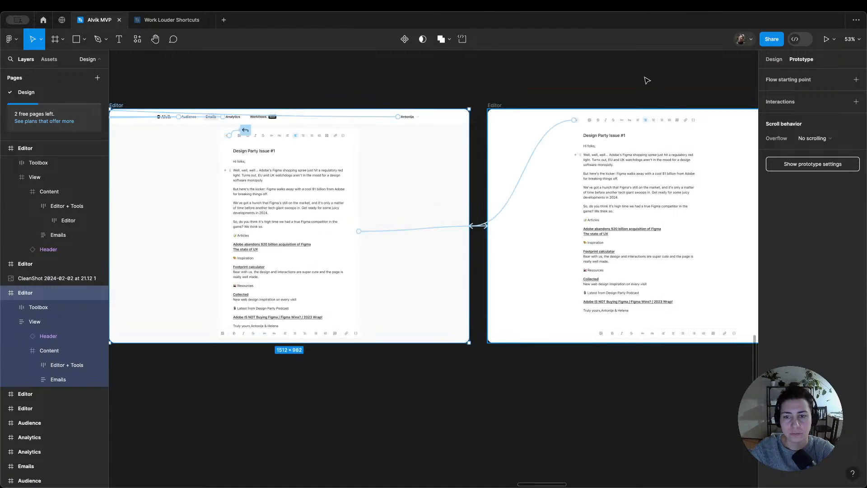
# Step: Compare the Editor + Tools frame in the navigation-header screen with the one in the original Editor screen, checking its horizontal position
pyautogui.hscroll(5, 647, 80)
pyautogui.hscroll(-4, 642, 82)
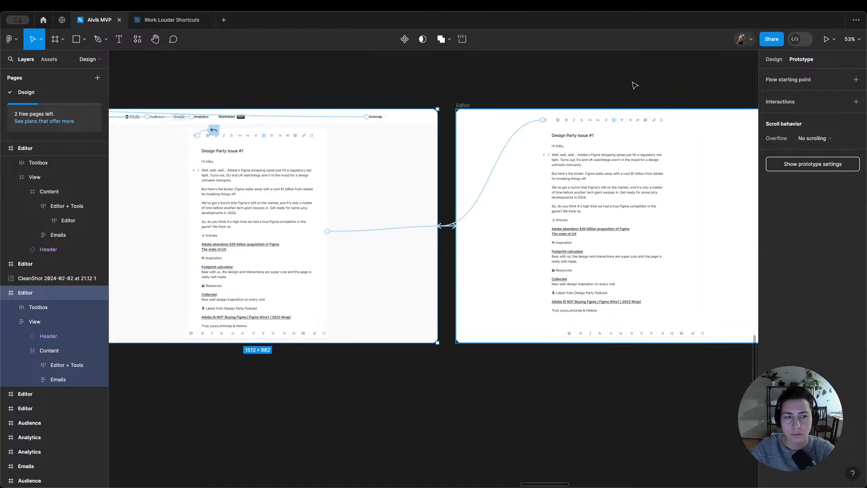
pyautogui.hscroll(5, 635, 85)
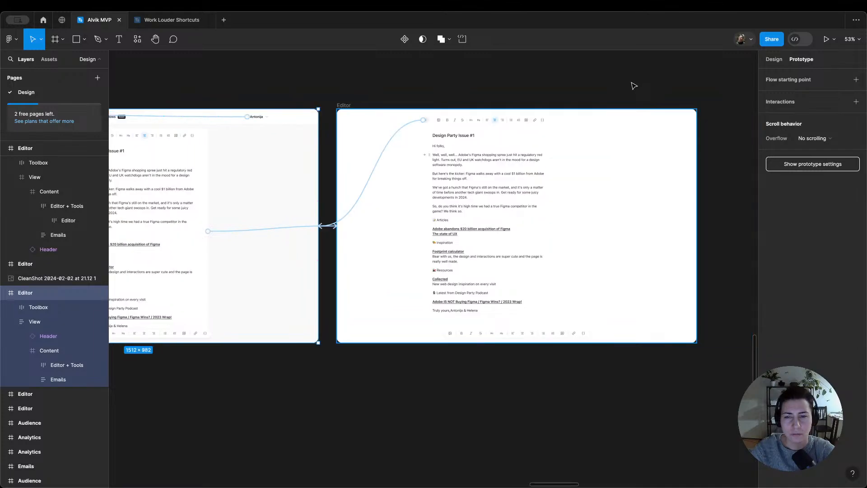
pyautogui.hscroll(-5, 633, 86)
pyautogui.click(281, 223)
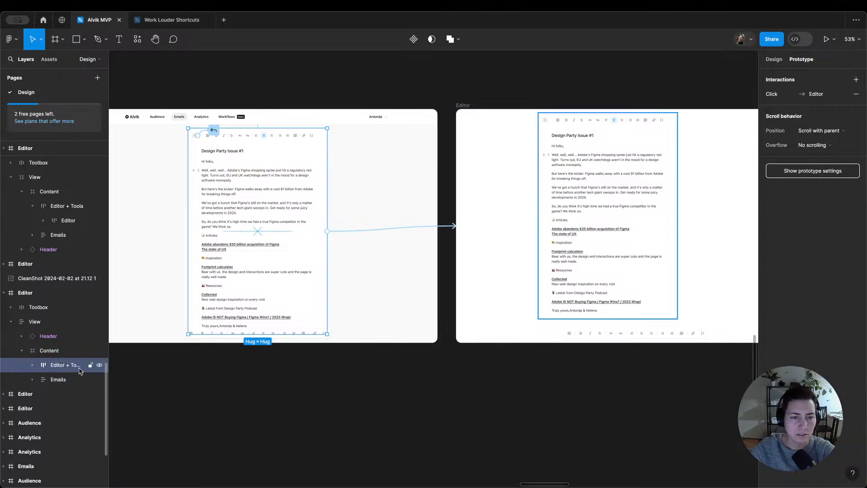
pyautogui.scroll(-5, 397, 249)
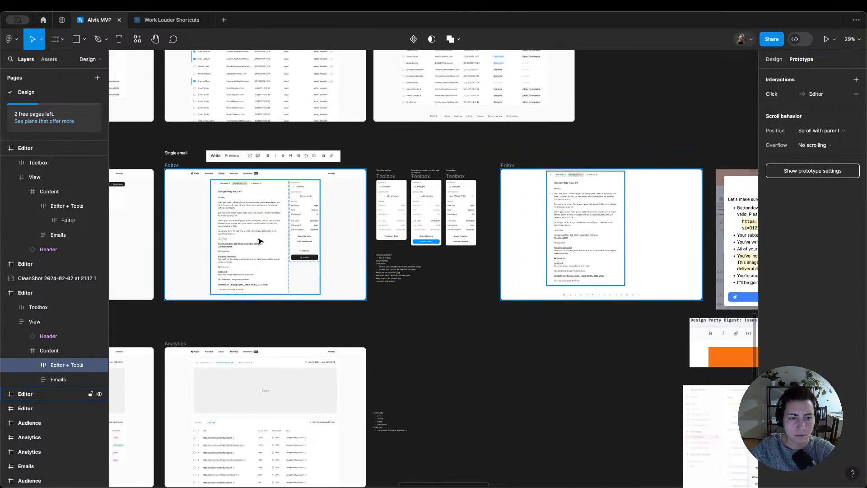
pyautogui.click(289, 236)
pyautogui.click(773, 59)
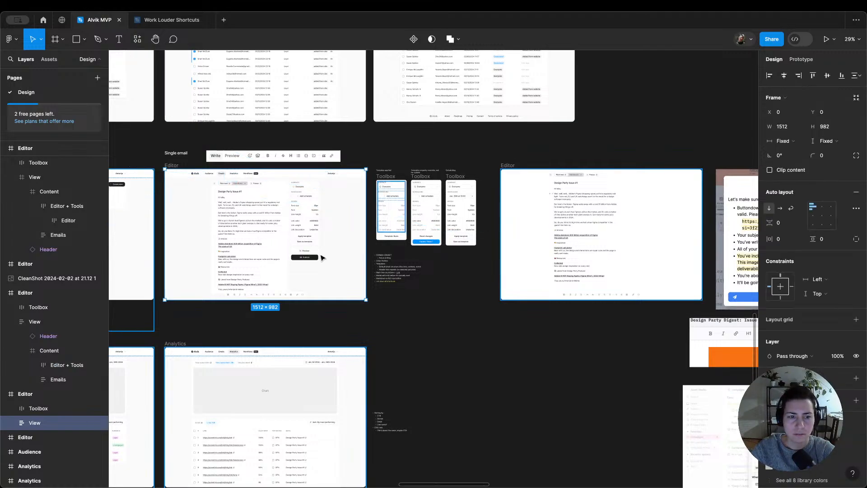
pyautogui.click(248, 258)
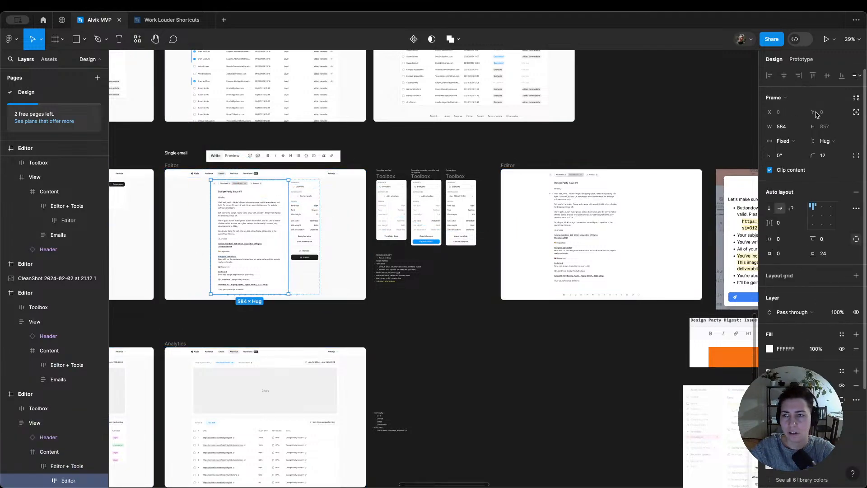
pyautogui.press('Escape')
pyautogui.click(296, 267)
pyautogui.doubleClick(296, 267)
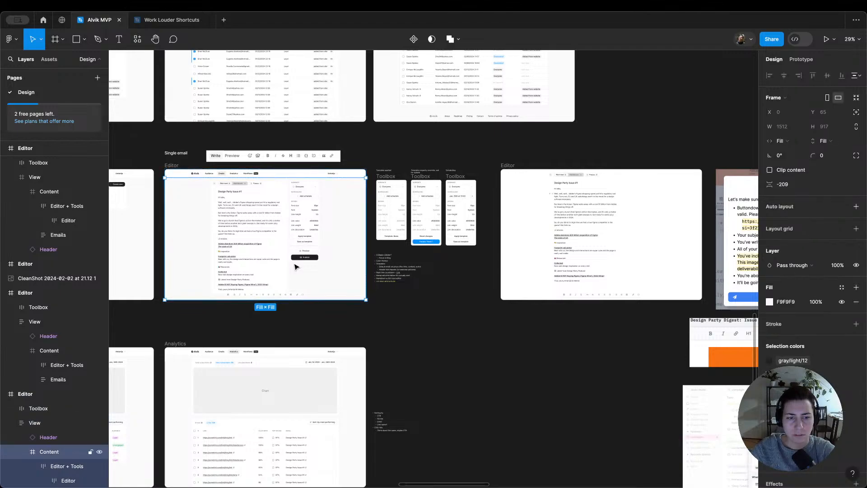
pyautogui.doubleClick(295, 267)
pyautogui.click(786, 114)
pyautogui.hscroll(10, 673, 187)
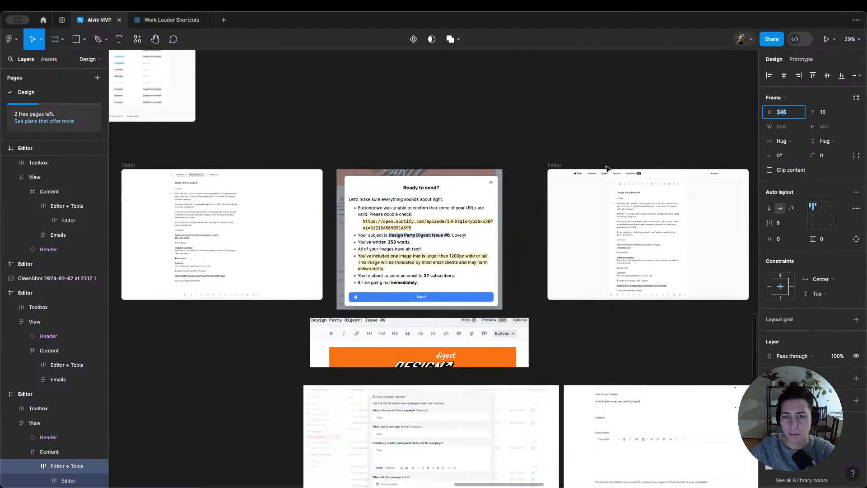
pyautogui.scroll(3, 673, 188)
pyautogui.hscroll(2, 673, 188)
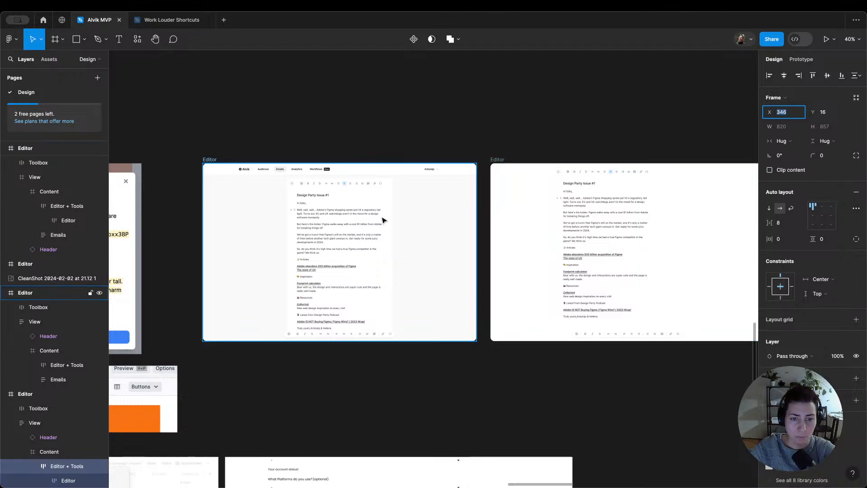
# Step: Copy the Right widget from the original Editor screen into the Editor + Tools frame of the prototype's Editor screen with the navigation header
pyautogui.hscroll(-15, 383, 220)
pyautogui.click(247, 235)
pyautogui.hscroll(15, 262, 234)
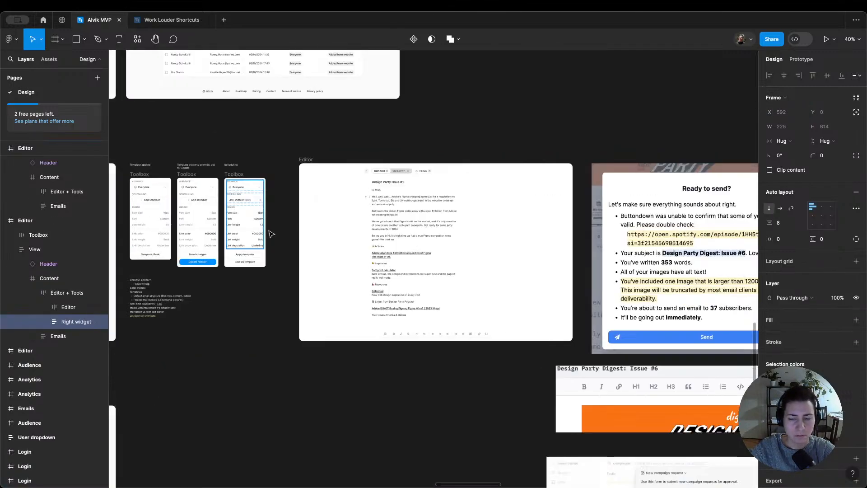
pyautogui.hscroll(5, 276, 233)
pyautogui.click(322, 241)
pyautogui.doubleClick(321, 241)
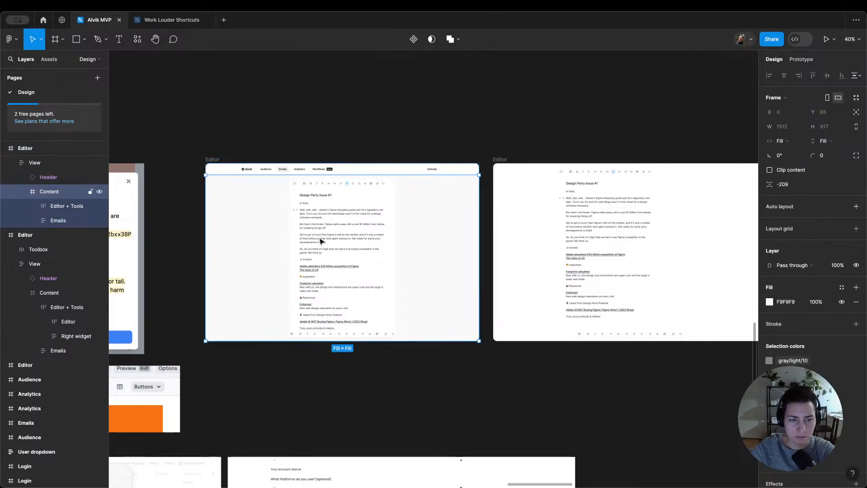
pyautogui.doubleClick(321, 241)
pyautogui.press('super+v')
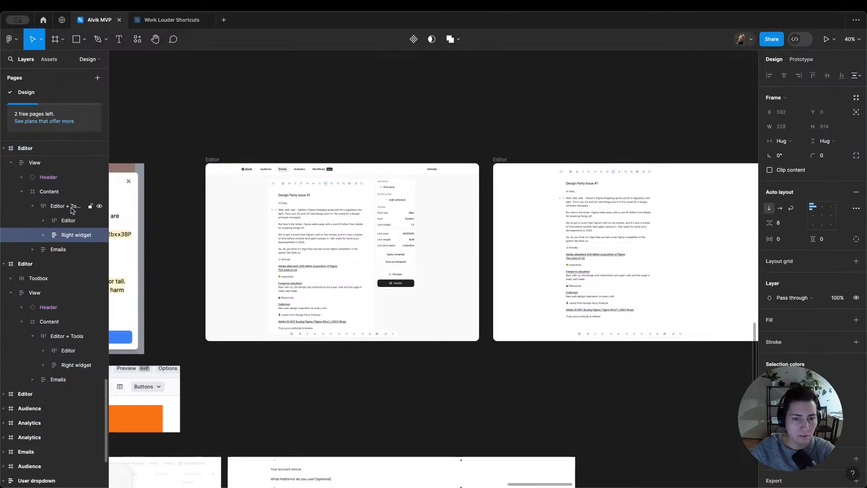
pyautogui.click(371, 118)
# Step: Preview the Editor screen with the Right widget, testing the email-body and back-arrow transitions in both directions
pyautogui.click(214, 159)
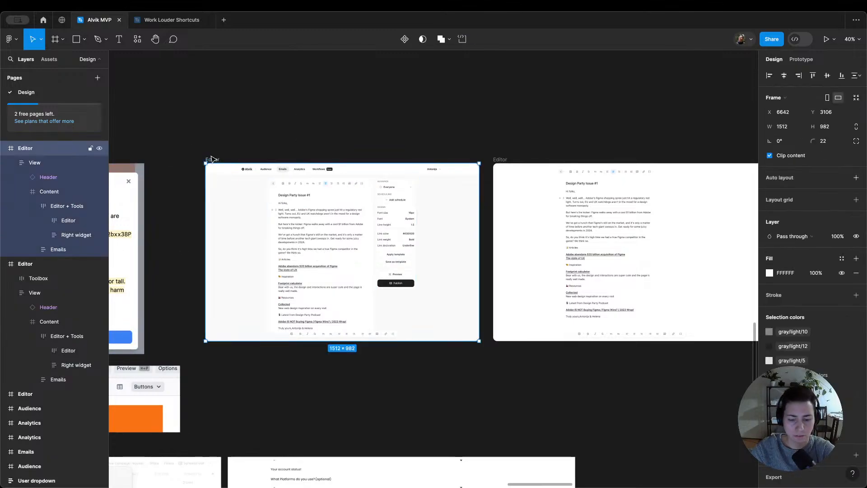
pyautogui.hotkey('shift', 'space')
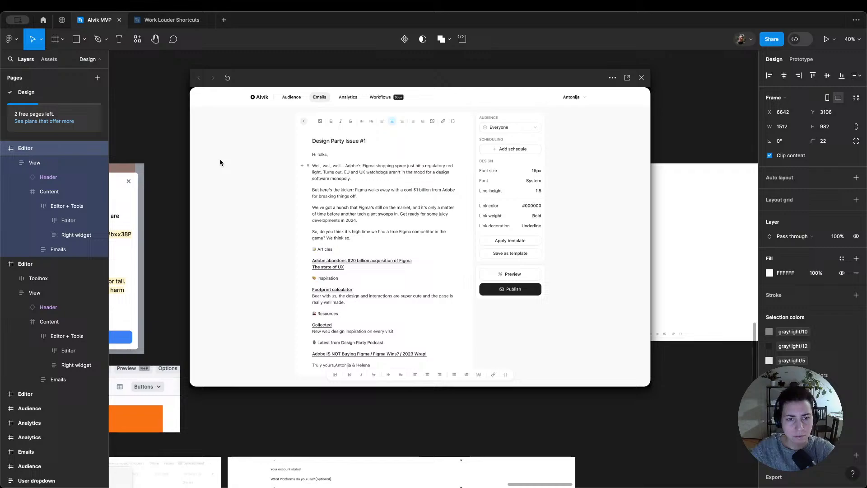
pyautogui.click(393, 171)
pyautogui.click(394, 171)
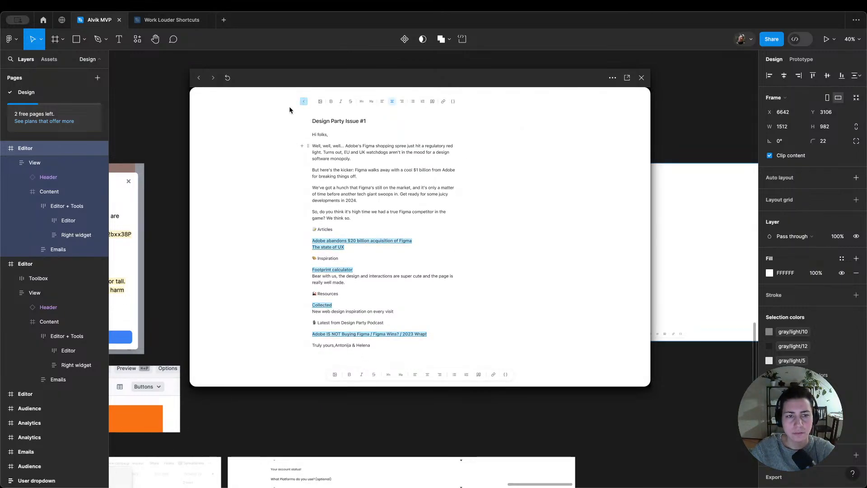
pyautogui.click(303, 101)
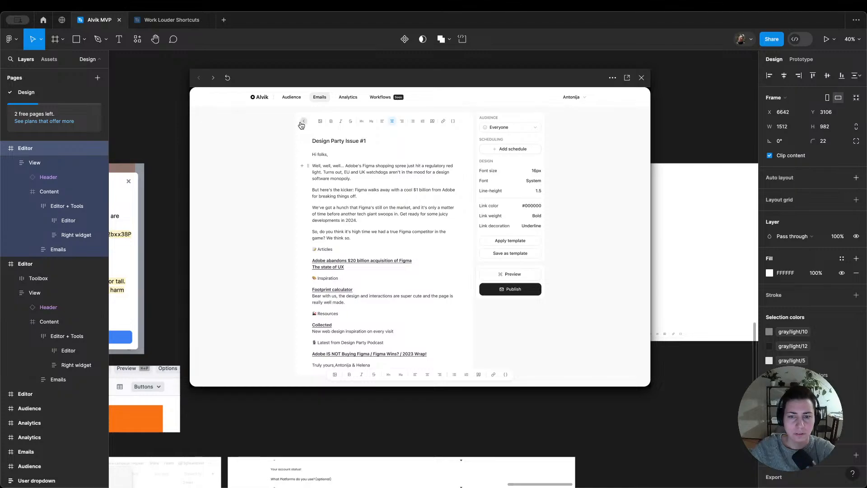
pyautogui.click(303, 123)
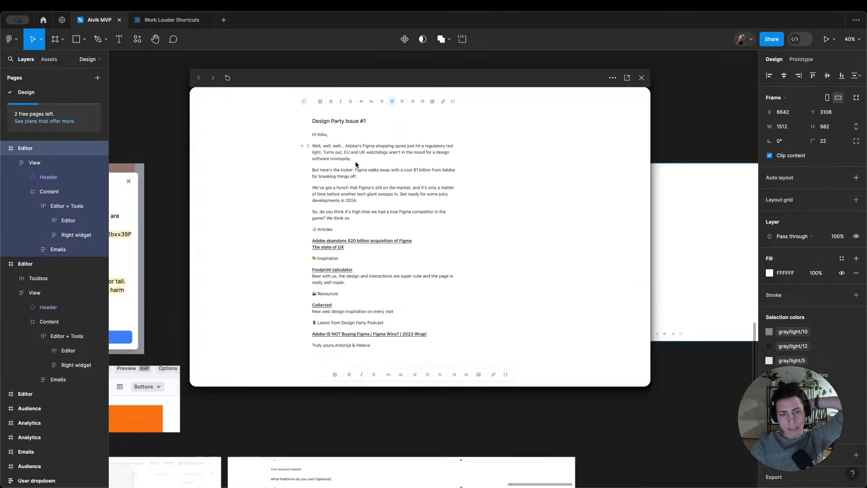
pyautogui.click(303, 105)
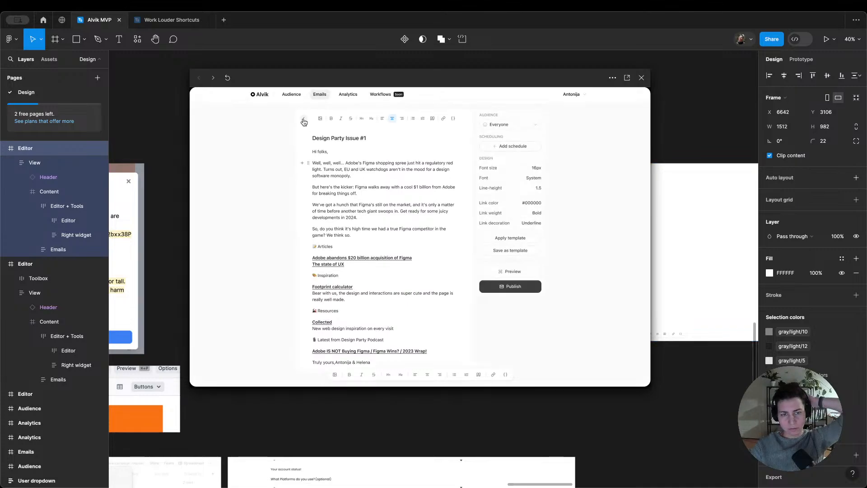
pyautogui.click(353, 186)
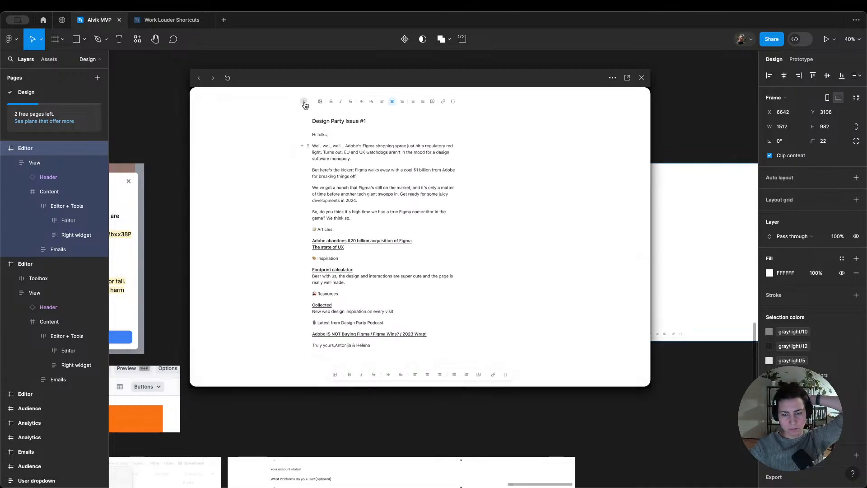
pyautogui.click(304, 103)
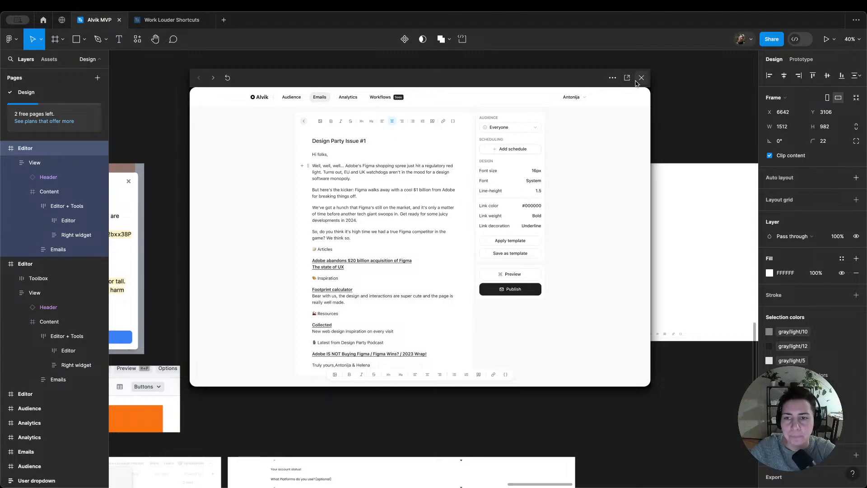
pyautogui.click(641, 79)
pyautogui.click(631, 95)
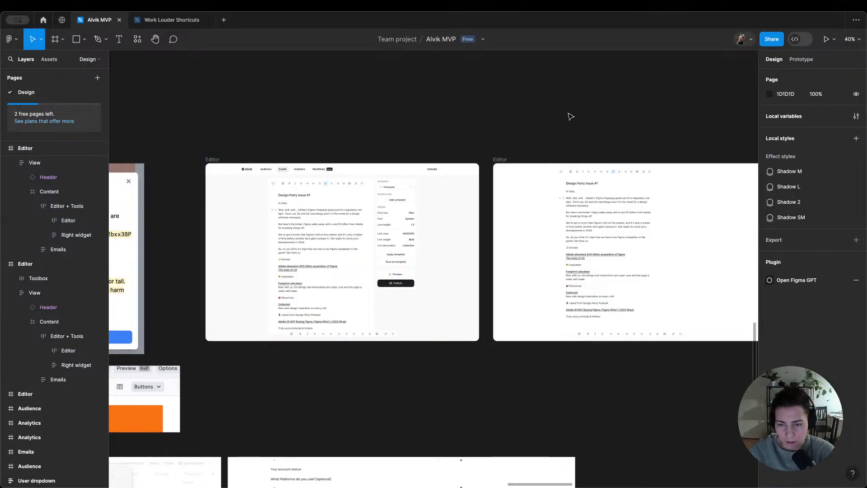
# Step: Select the words "hunch that Figma's" inside the email body text of the Editor screen that has the navigation header
pyautogui.hscroll(2, 570, 117)
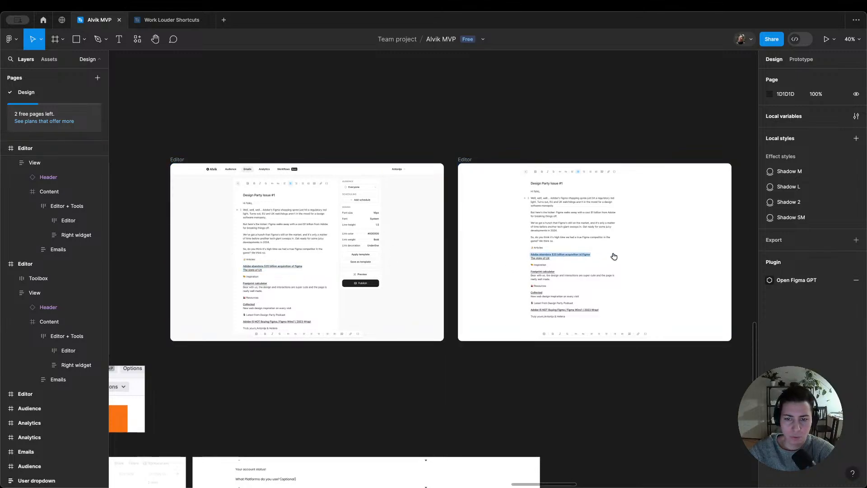
pyautogui.scroll(3, 215, 271)
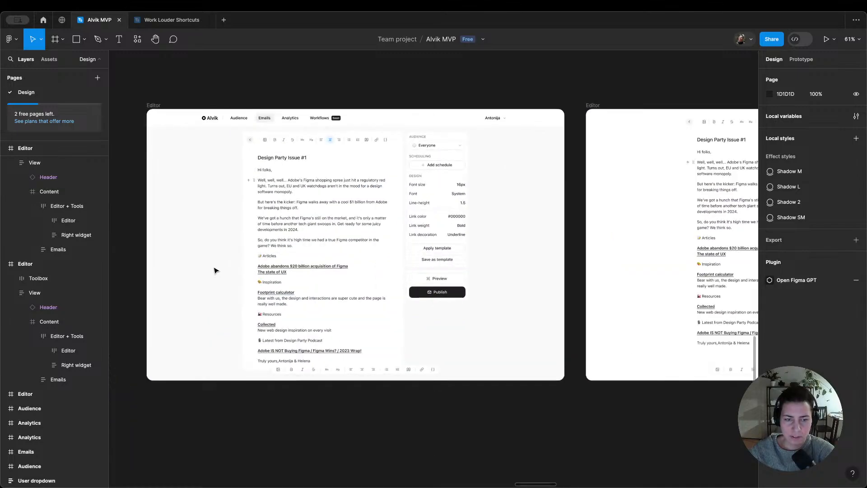
pyautogui.scroll(3, 215, 270)
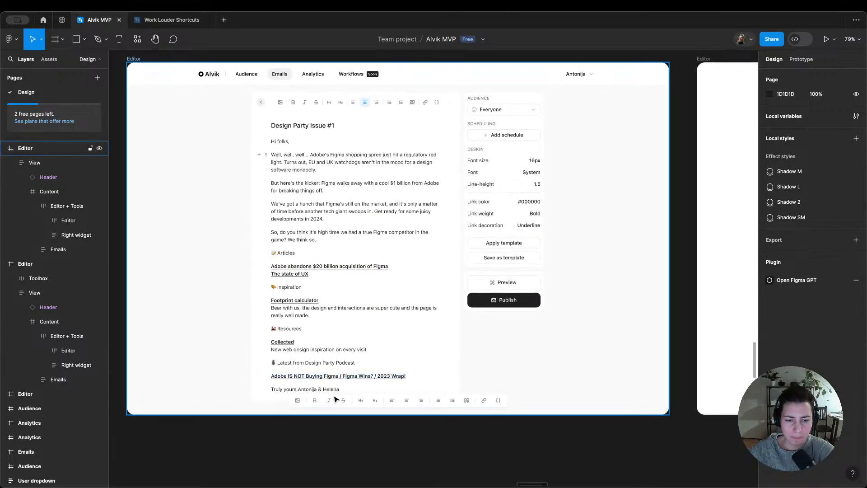
pyautogui.doubleClick(295, 205)
pyautogui.doubleClick(295, 205)
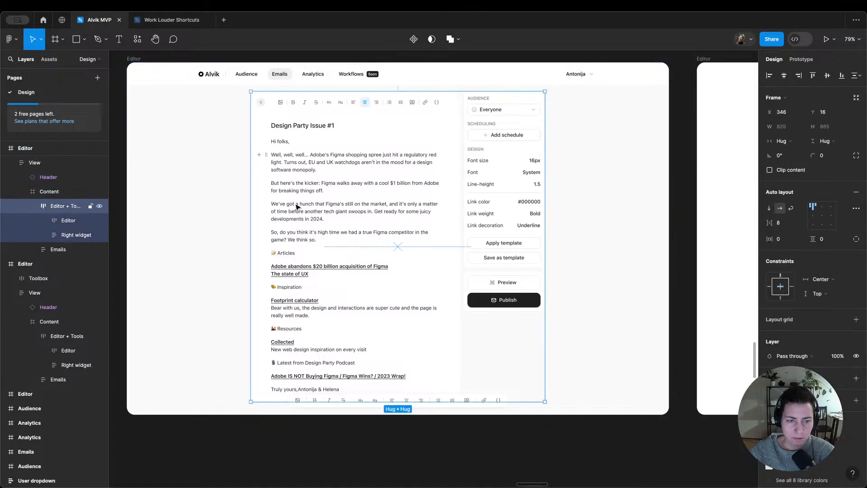
pyautogui.doubleClick(295, 205)
pyautogui.doubleClick(295, 204)
pyautogui.click(295, 204)
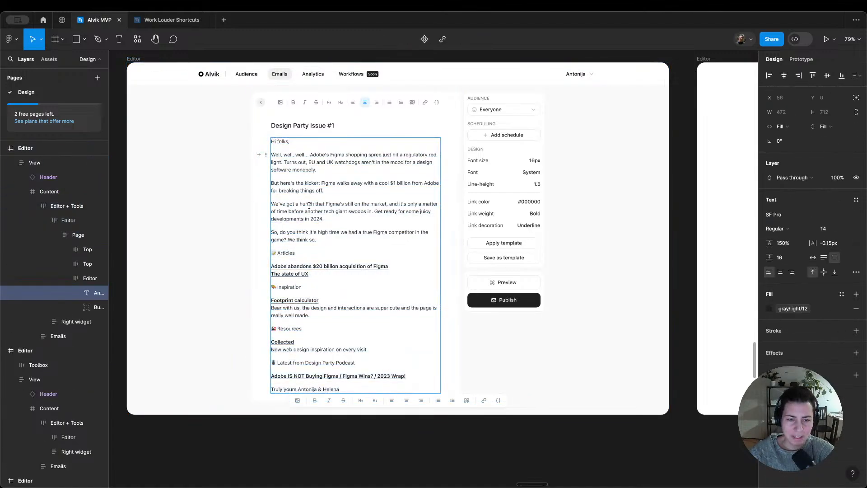
pyautogui.moveTo(361, 204); pyautogui.dragTo(293, 205)
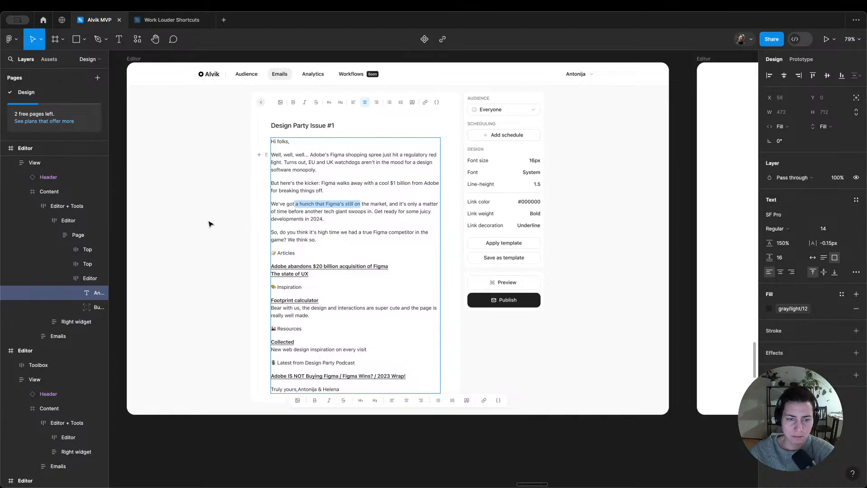
pyautogui.click(344, 204)
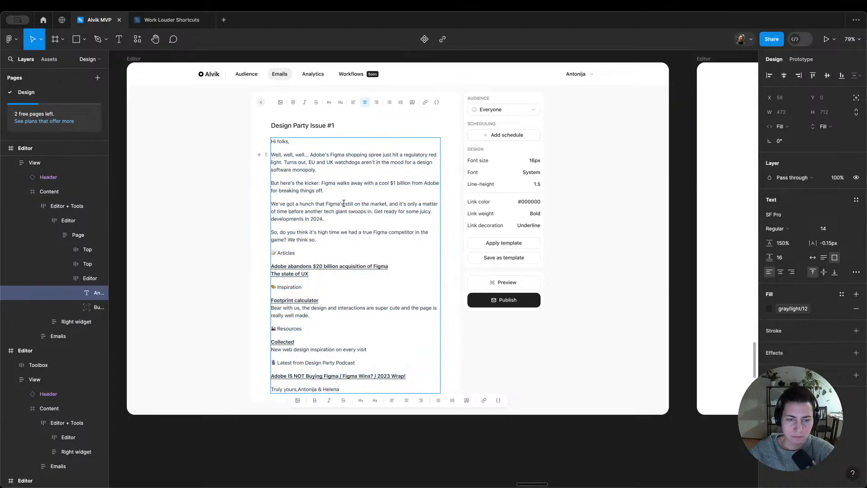
pyautogui.moveTo(343, 204); pyautogui.dragTo(300, 204)
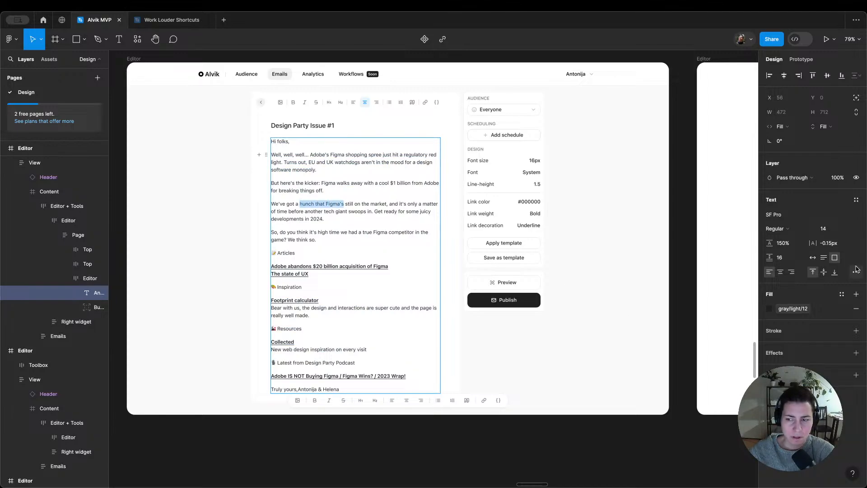
# Step: Check the text styles and type settings for a way to highlight the selected words, then leave text editing
pyautogui.click(857, 201)
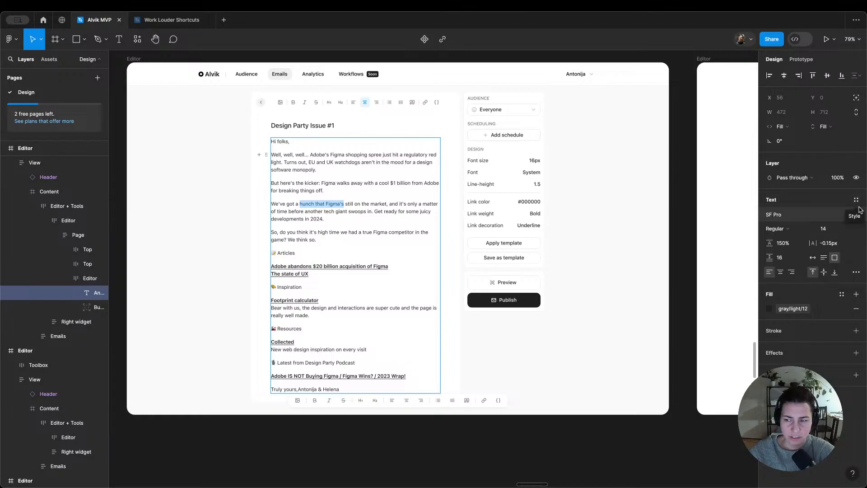
pyautogui.click(857, 201)
pyautogui.click(856, 272)
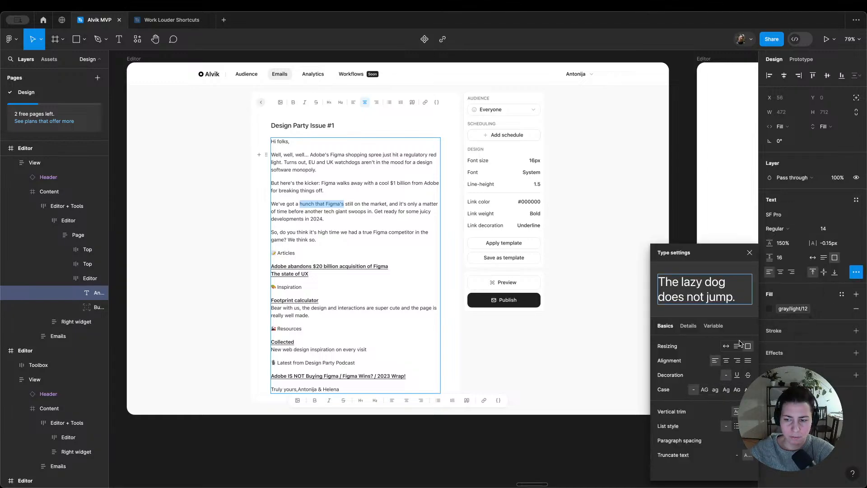
pyautogui.click(857, 273)
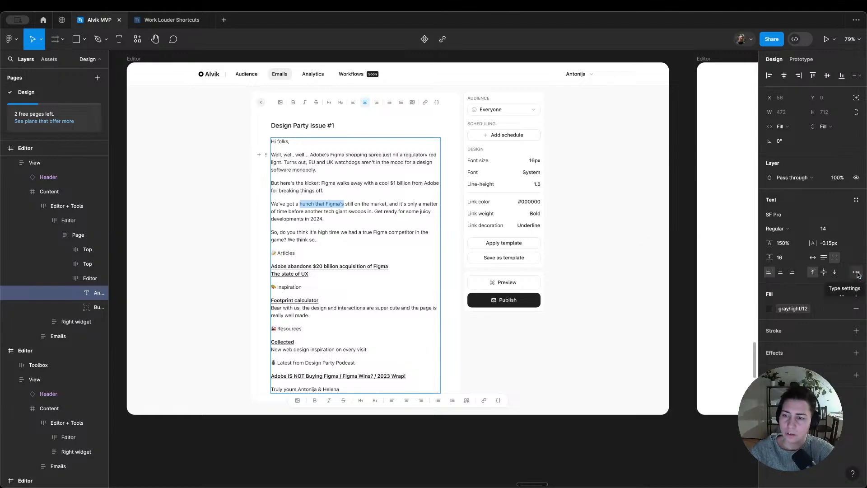
pyautogui.press('Escape')
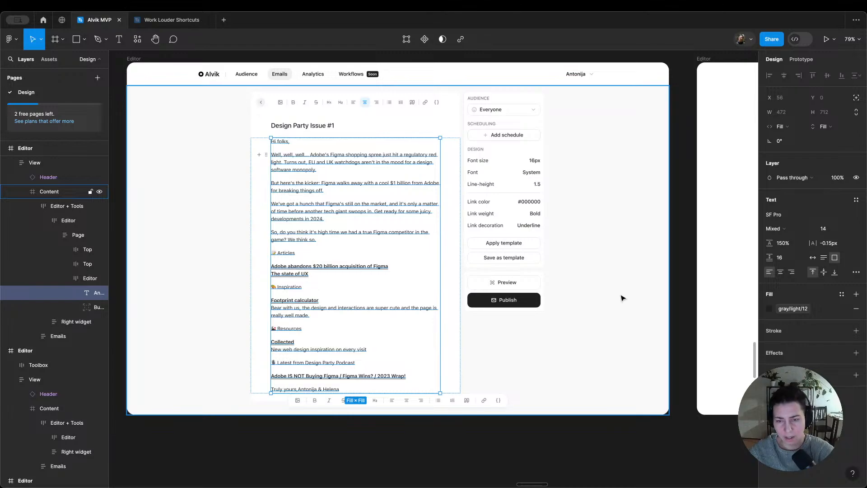
# Step: Draw a rectangle about 167 × 31 and place it with absolute positioning over "Figma's still on the market" in the email body
pyautogui.press('r')
pyautogui.scroll(5, 557, 149)
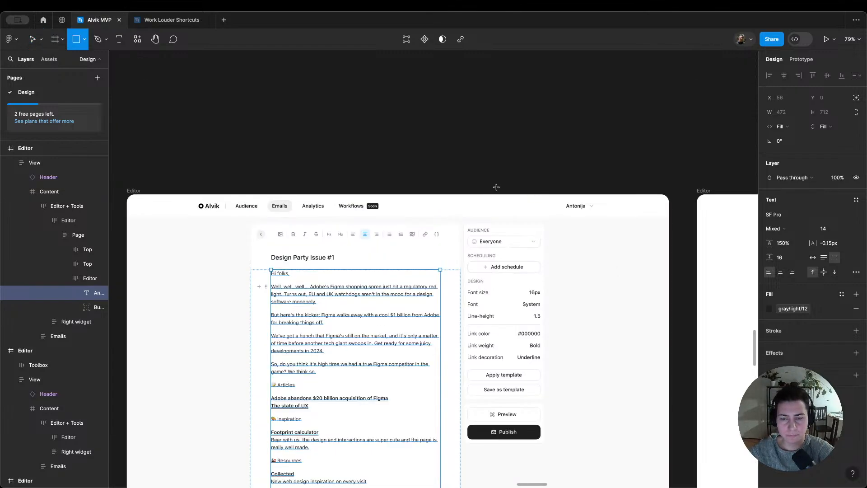
pyautogui.moveTo(448, 154)
pyautogui.mouseDown()
pyautogui.moveTo(508, 164)
pyautogui.moveTo(420, 208)
pyautogui.moveTo(339, 355)
pyautogui.moveTo(356, 318)
pyautogui.mouseUp()
pyautogui.press('Delete')
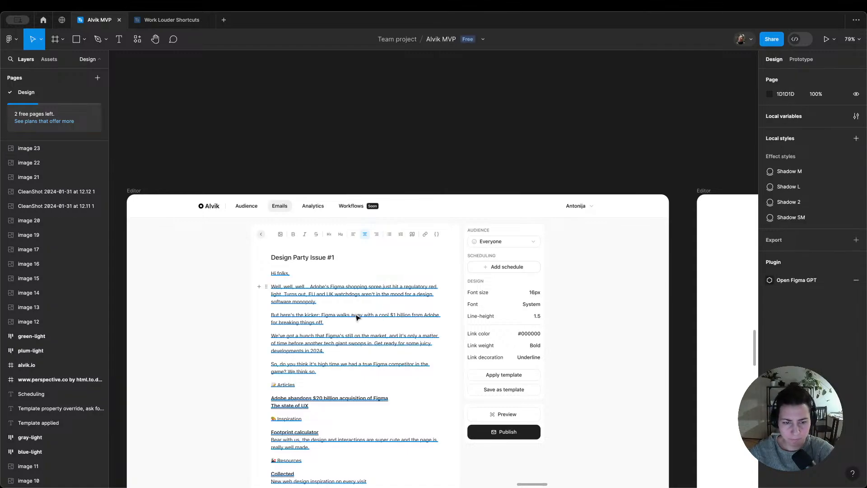
pyautogui.click(357, 317)
pyautogui.hotkey('ctrl', 'z')
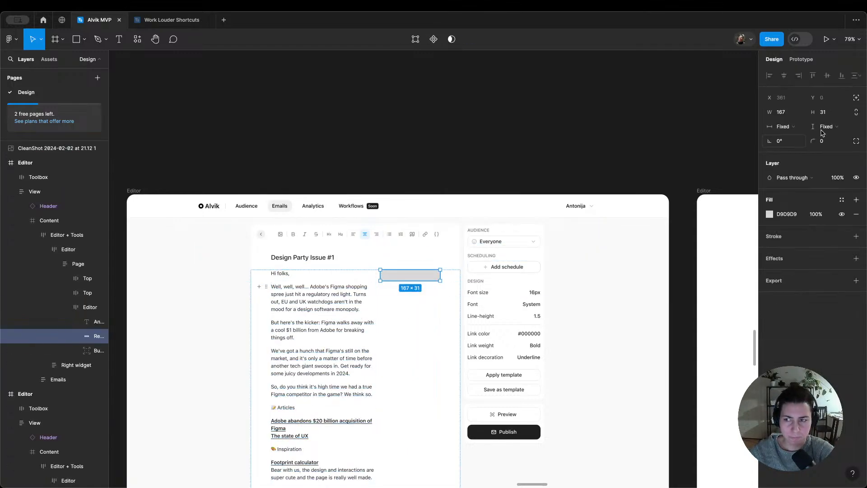
pyautogui.moveTo(403, 279); pyautogui.dragTo(347, 341)
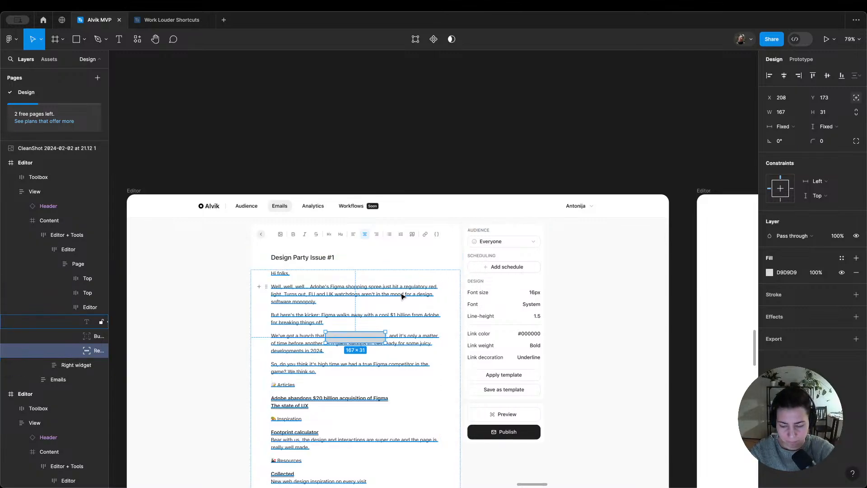
# Step: Look up the Figma key assignments in the Work Louder Shortcuts file and return to the Alvik MVP file
pyautogui.click(172, 20)
pyautogui.scroll(-5, 425, 206)
pyautogui.hscroll(5, 424, 206)
pyautogui.scroll(3, 485, 315)
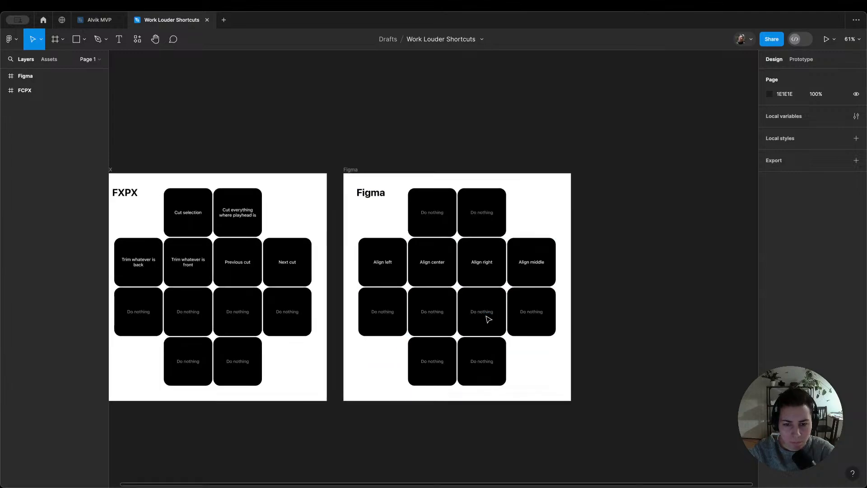
pyautogui.click(97, 20)
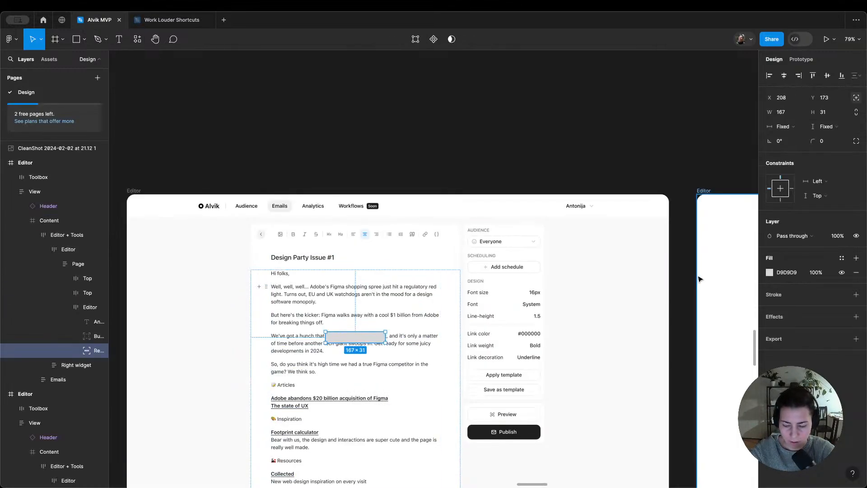
# Step: Send the rectangle behind the email body text and fill it with the blue/light/3 color style
pyautogui.press('super+shift+bracketleft')
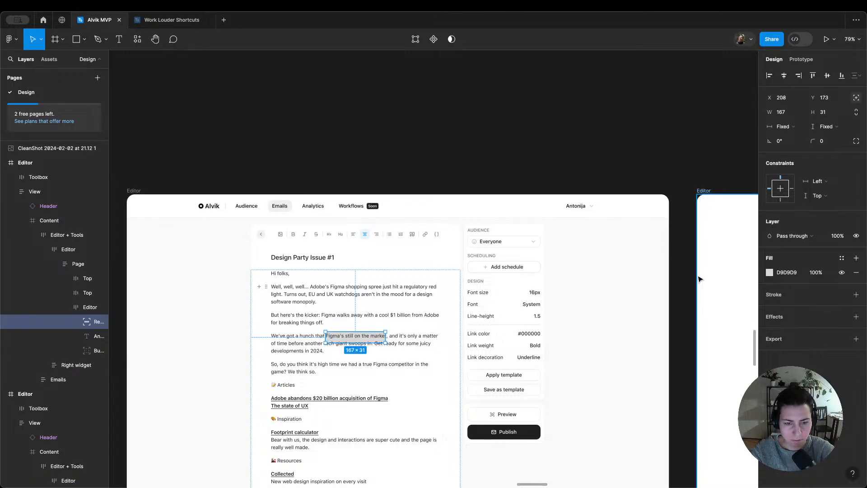
pyautogui.click(770, 273)
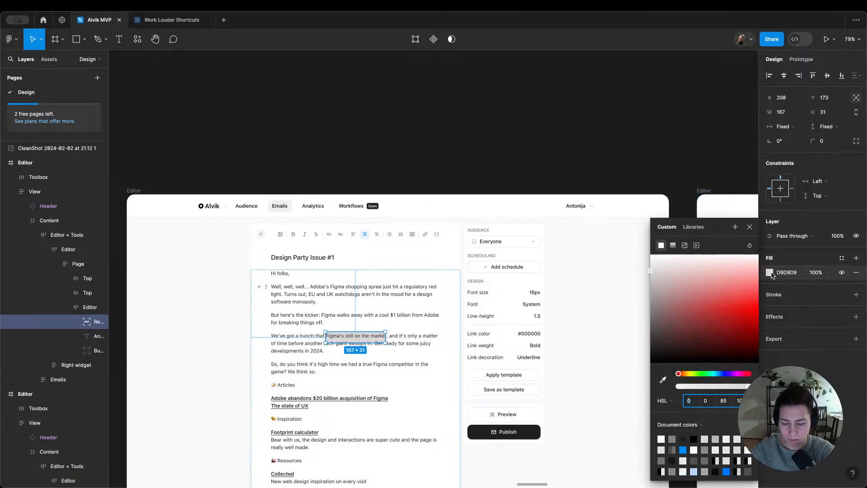
pyautogui.press('Escape')
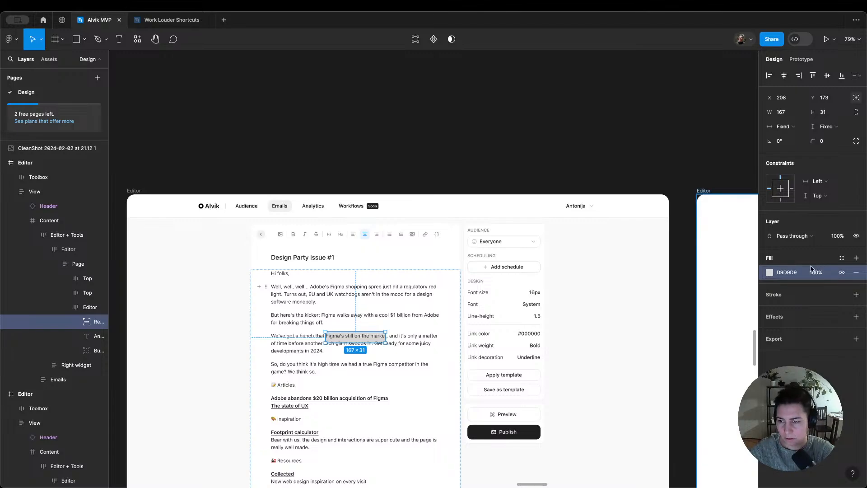
pyautogui.click(767, 272)
pyautogui.click(841, 258)
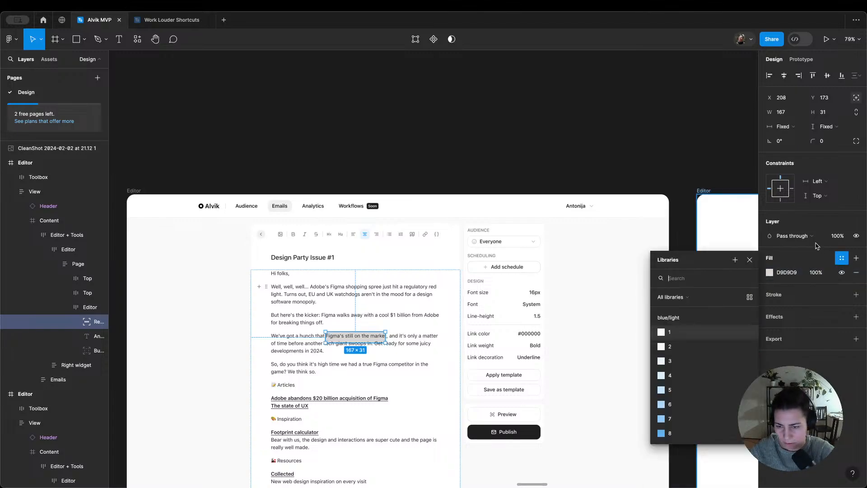
pyautogui.click(691, 347)
pyautogui.click(841, 258)
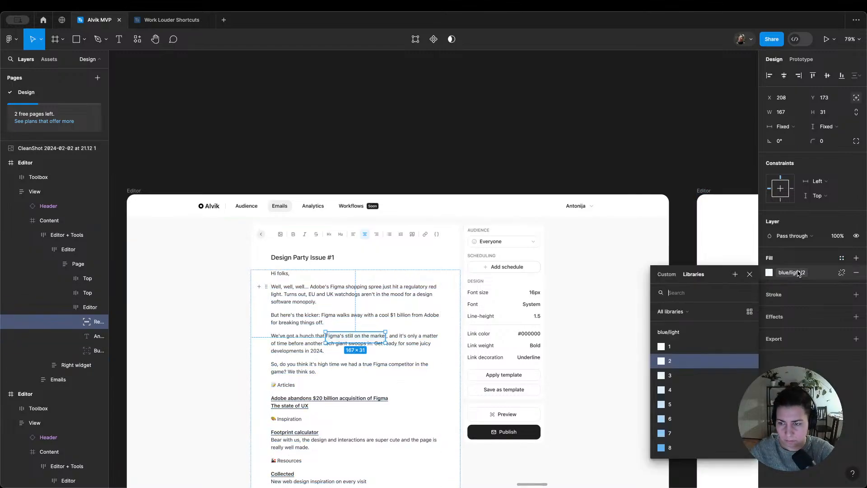
pyautogui.click(691, 375)
# Step: Resize the highlight rectangle to 122 × 16 so it fits exactly behind the words "Figma's still on the"
pyautogui.scroll(5, 326, 366)
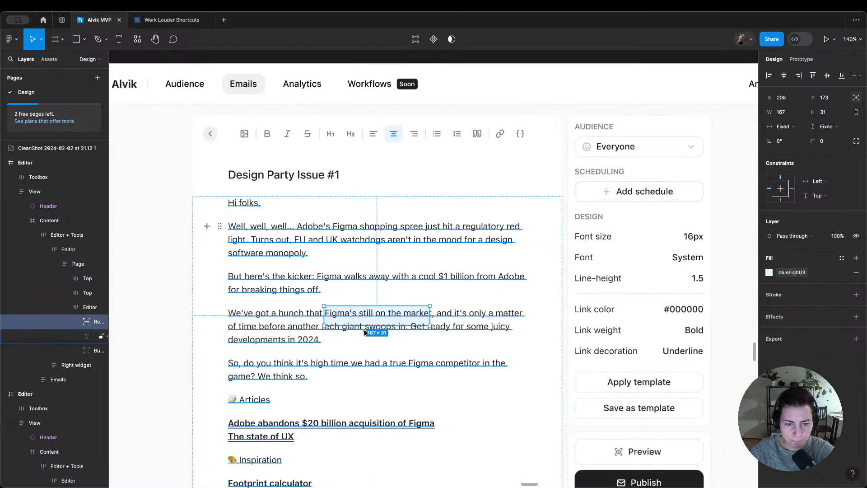
pyautogui.moveTo(366, 325); pyautogui.dragTo(361, 309)
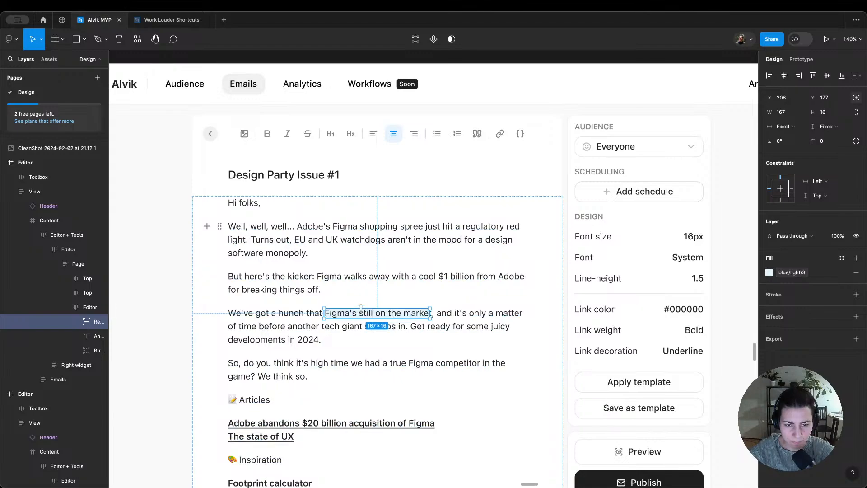
pyautogui.scroll(5, 406, 317)
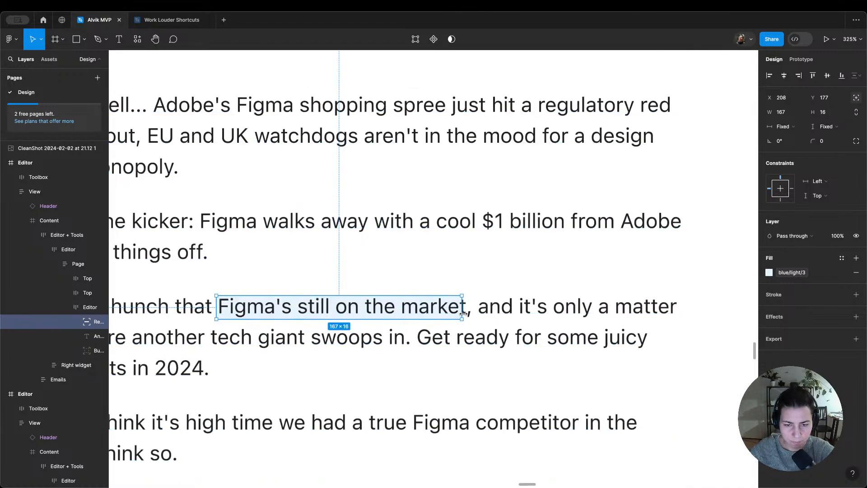
pyautogui.moveTo(461, 310); pyautogui.dragTo(395, 318)
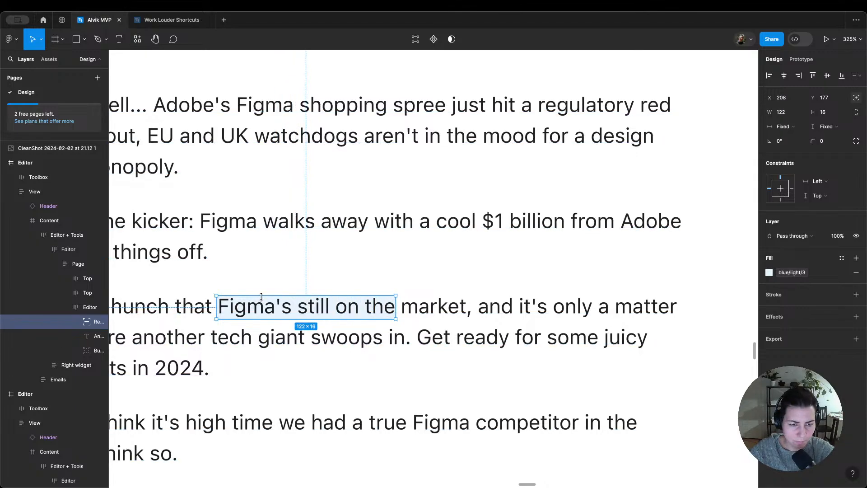
# Step: Change the highlight rectangle's fill to the blue/light/5 color style and deselect it to check the look
pyautogui.click(320, 277)
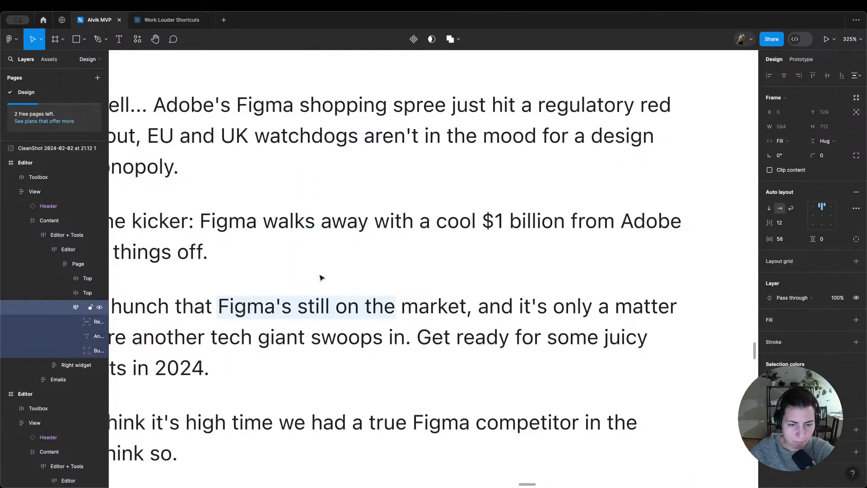
pyautogui.scroll(-3, 287, 307)
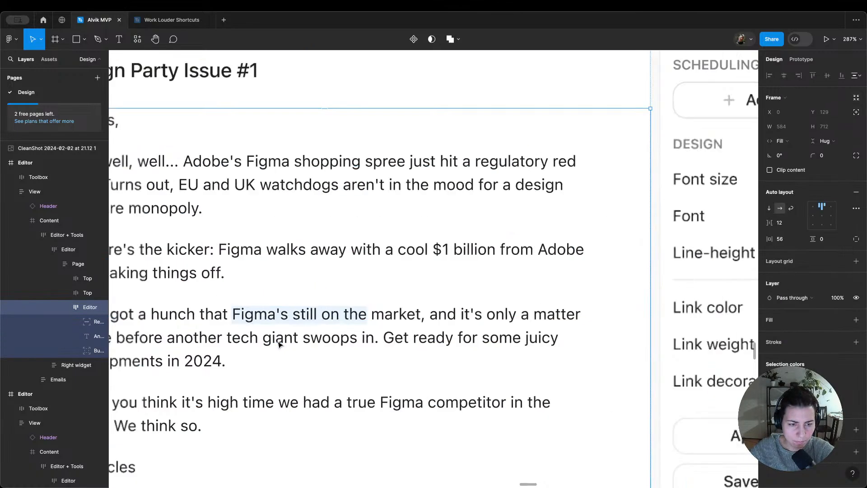
pyautogui.click(301, 324)
pyautogui.click(88, 351)
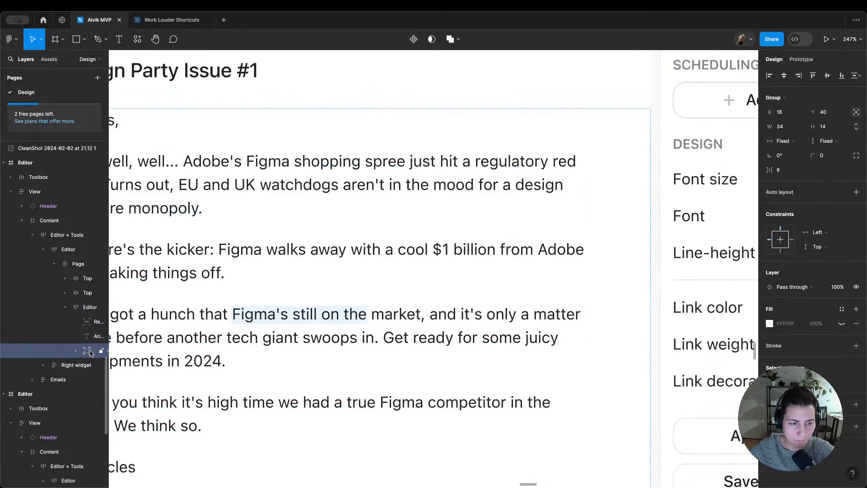
pyautogui.click(88, 321)
pyautogui.click(792, 272)
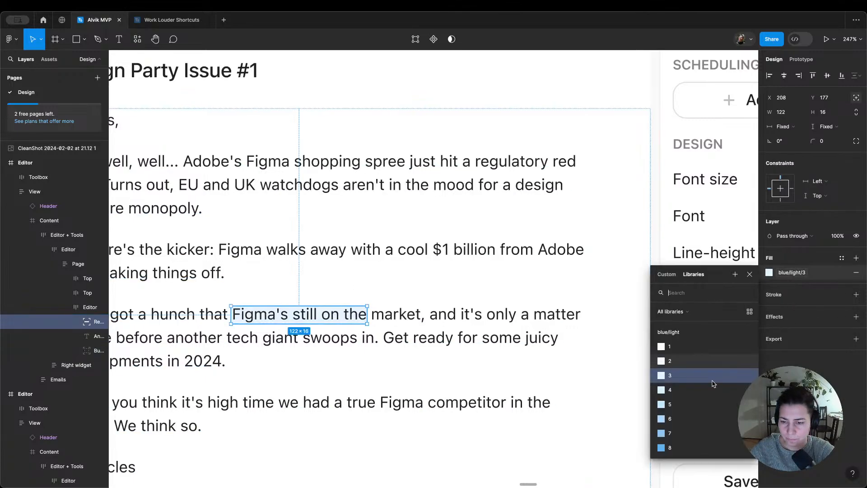
pyautogui.click(699, 404)
pyautogui.click(528, 325)
pyautogui.scroll(-5, 529, 325)
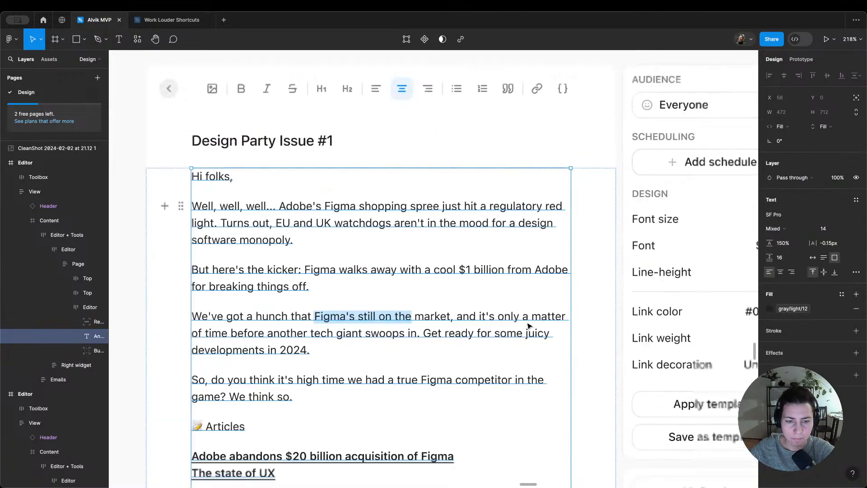
pyautogui.click(527, 87)
pyautogui.scroll(-1, 529, 90)
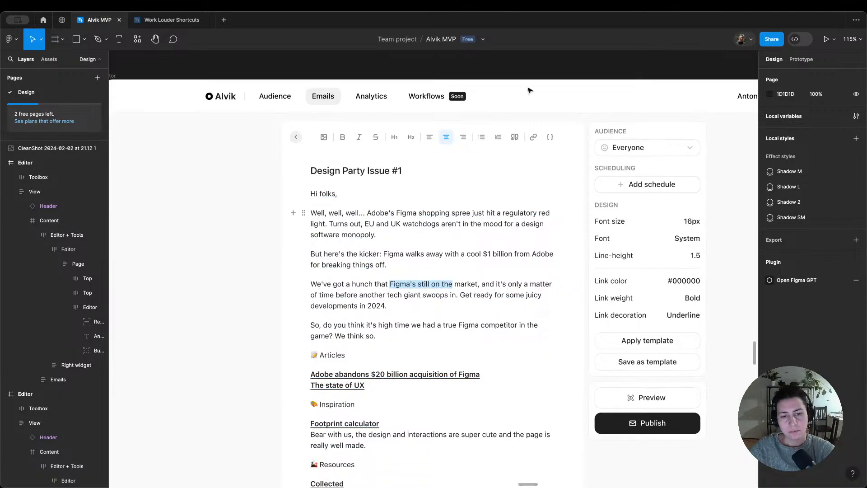
# Step: Extend the highlight rectangle behind "Figma's still on the" upward to a height of 17
pyautogui.doubleClick(86, 322)
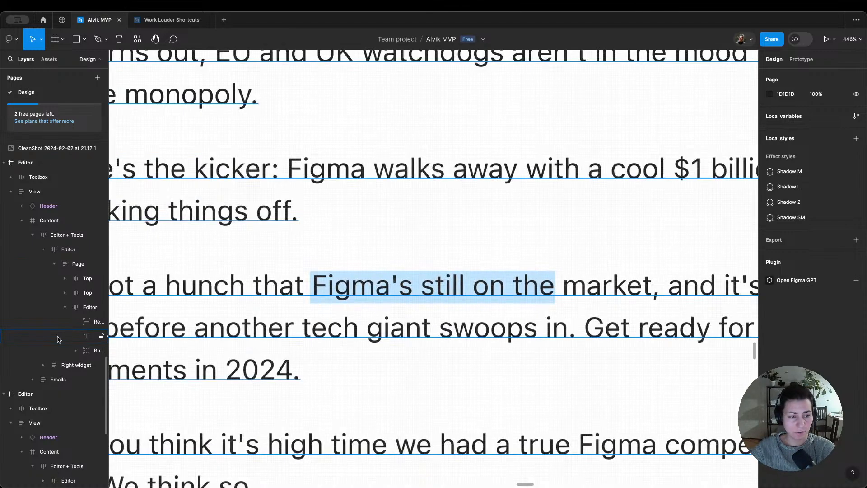
pyautogui.click(86, 323)
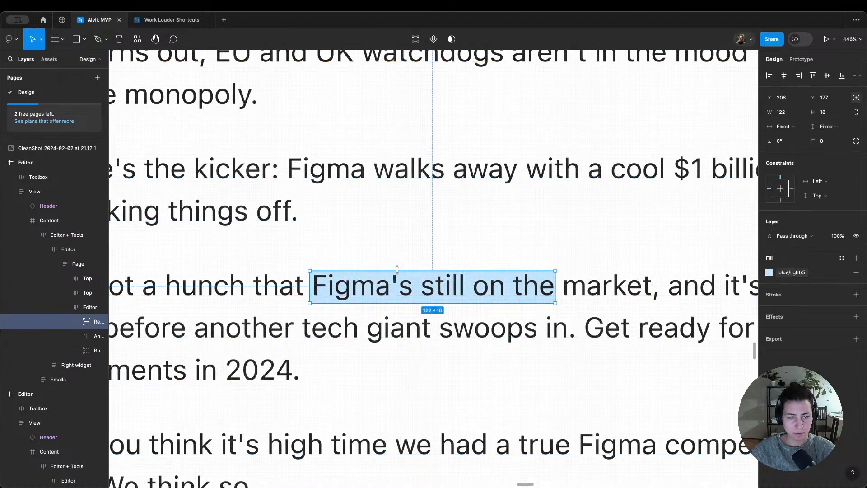
pyautogui.moveTo(397, 267); pyautogui.dragTo(396, 266)
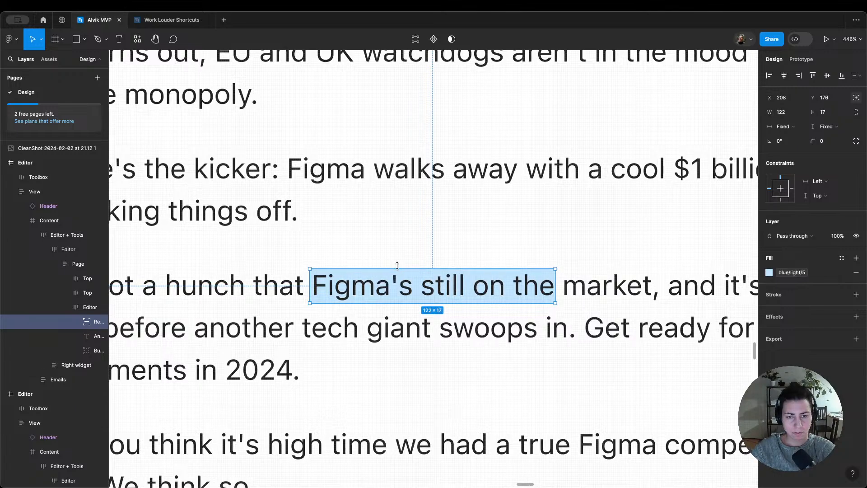
pyautogui.press('Escape')
pyautogui.hotkey('shift', '2')
pyautogui.scroll(-4, 401, 262)
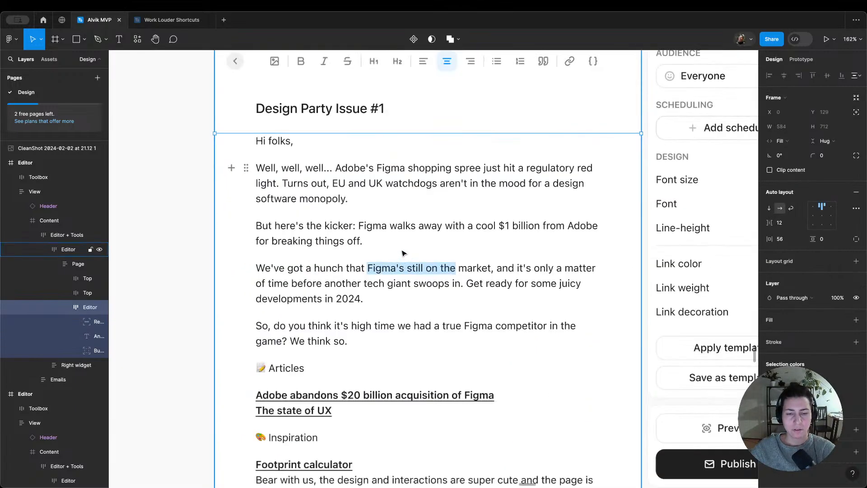
pyautogui.click(215, 275)
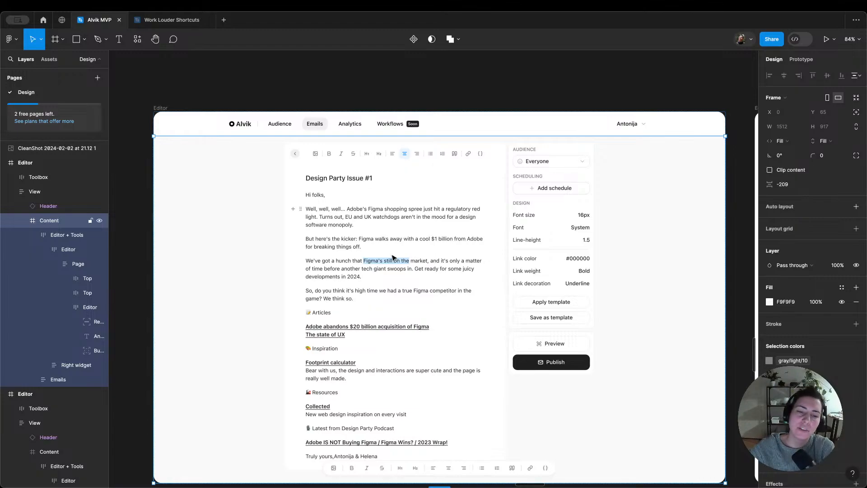
# Step: Add the text note "Think about hovering toolbar" above the highlighted Editor frame, aligned with the frame's left edge
pyautogui.click(371, 78)
pyautogui.scroll(-4, 370, 80)
pyautogui.moveTo(370, 81); pyautogui.dragTo(463, 134)
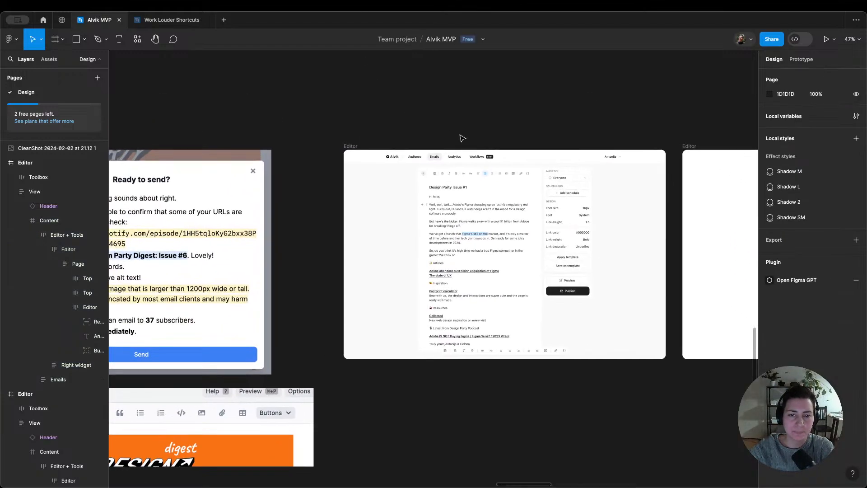
pyautogui.scroll(2, 398, 120)
pyautogui.press('t')
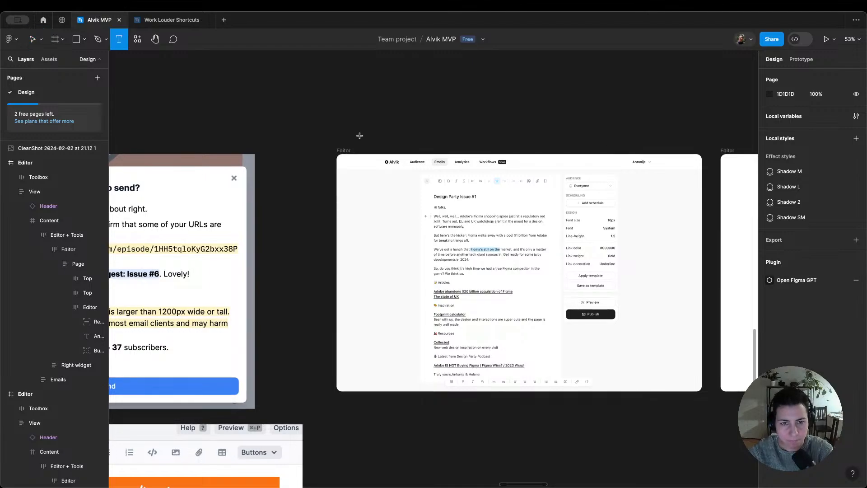
pyautogui.click(360, 135)
pyautogui.write('T')
pyautogui.press('Escape')
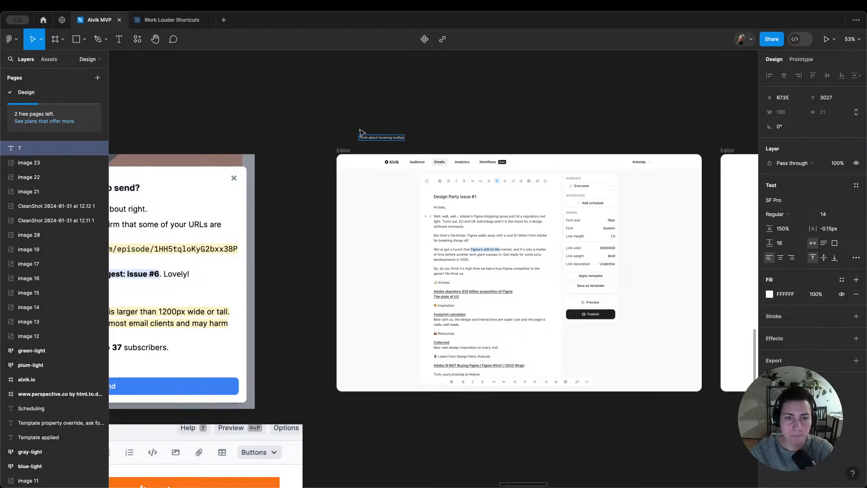
pyautogui.moveTo(364, 138); pyautogui.dragTo(341, 135)
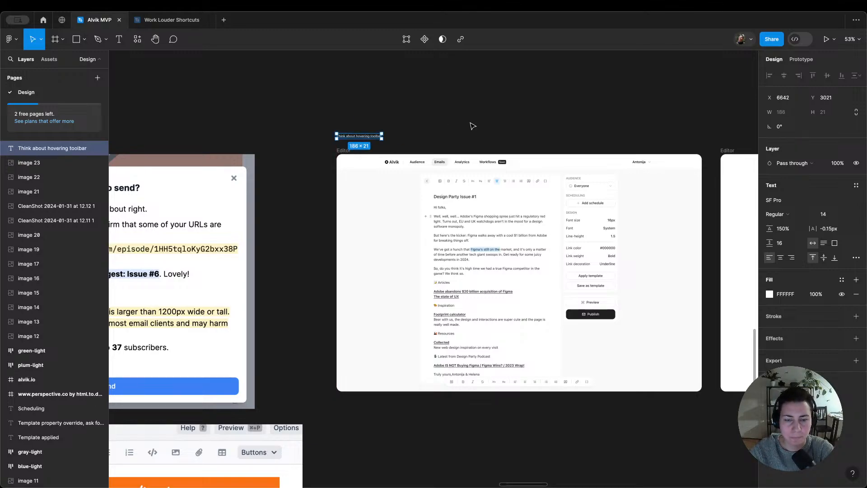
pyautogui.click(472, 126)
# Step: Delete the formatting toolbar at the bottom of both the highlighted Editor frame and the Editor frame beside it
pyautogui.scroll(-5, 496, 130)
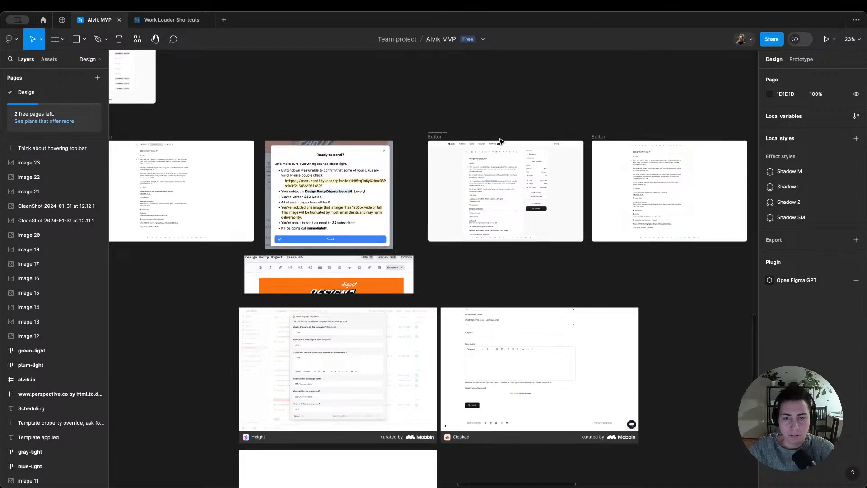
pyautogui.hscroll(-10, 364, 189)
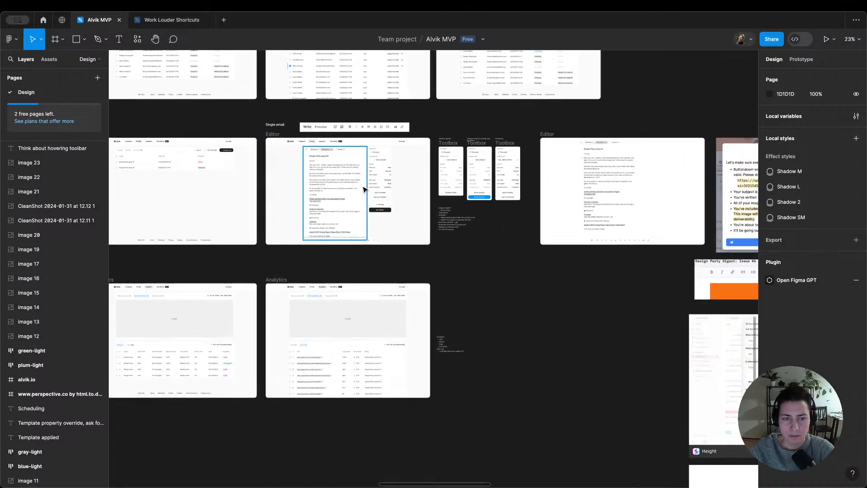
pyautogui.scroll(3, 352, 180)
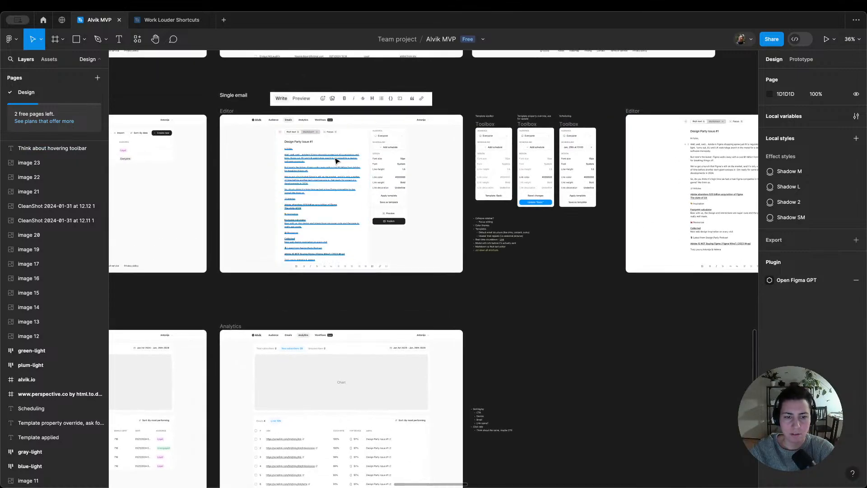
pyautogui.scroll(-5, 334, 159)
pyautogui.hscroll(8, 335, 160)
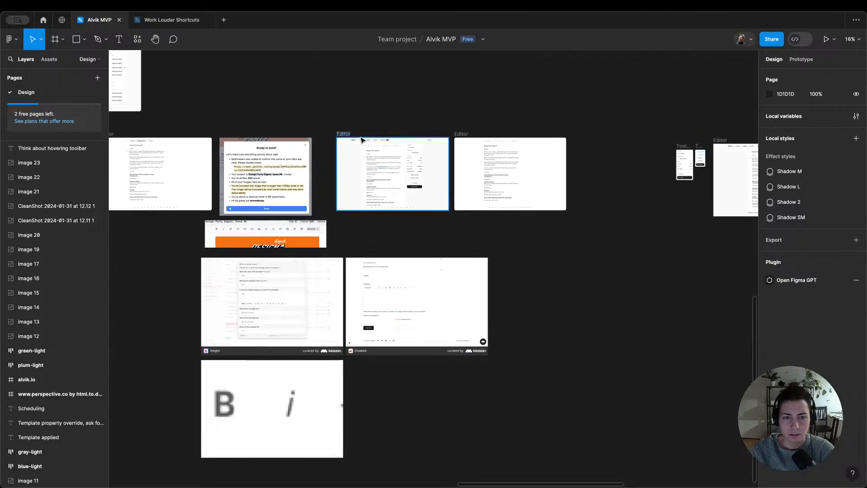
pyautogui.scroll(7, 400, 147)
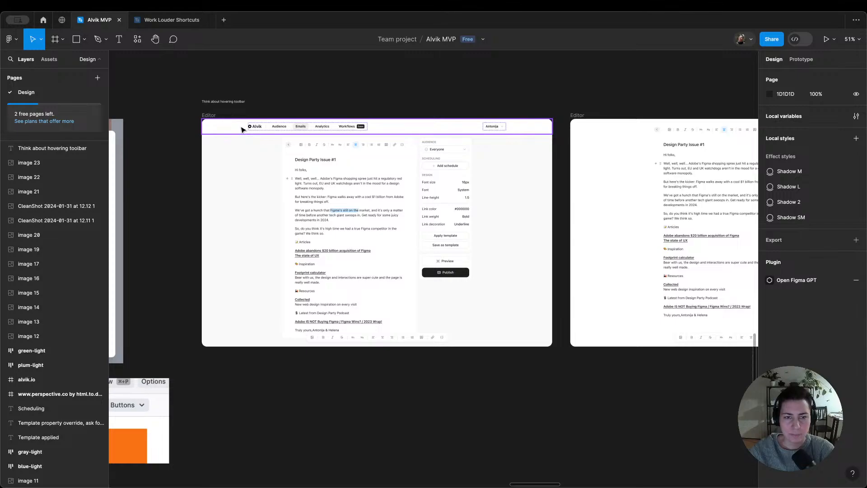
pyautogui.click(400, 338)
pyautogui.click(401, 343)
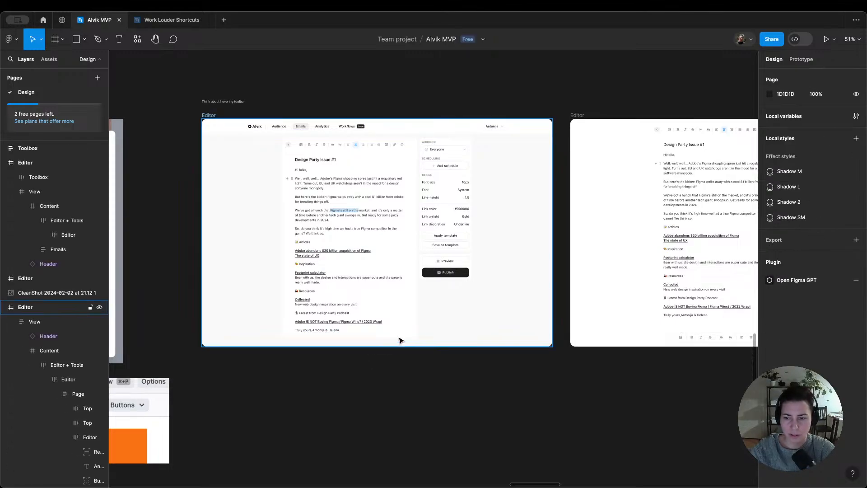
pyautogui.click(714, 339)
pyautogui.press('Escape')
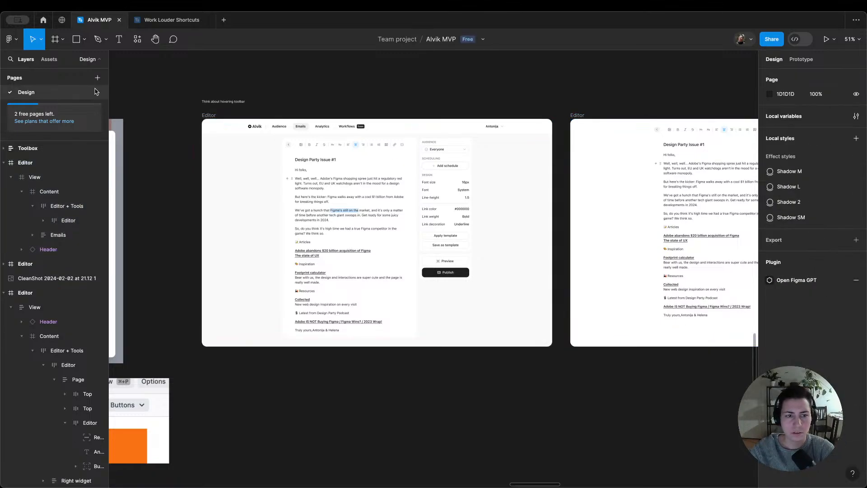
# Step: Preview the Editor prototype, switching to the sidebar-free view and back, and close the preview
pyautogui.click(207, 115)
pyautogui.hotkey('shift', 'space')
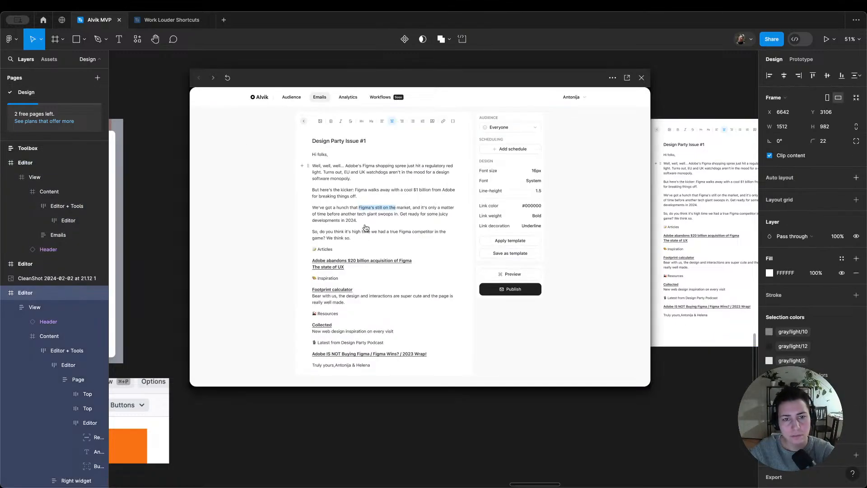
pyautogui.click(441, 272)
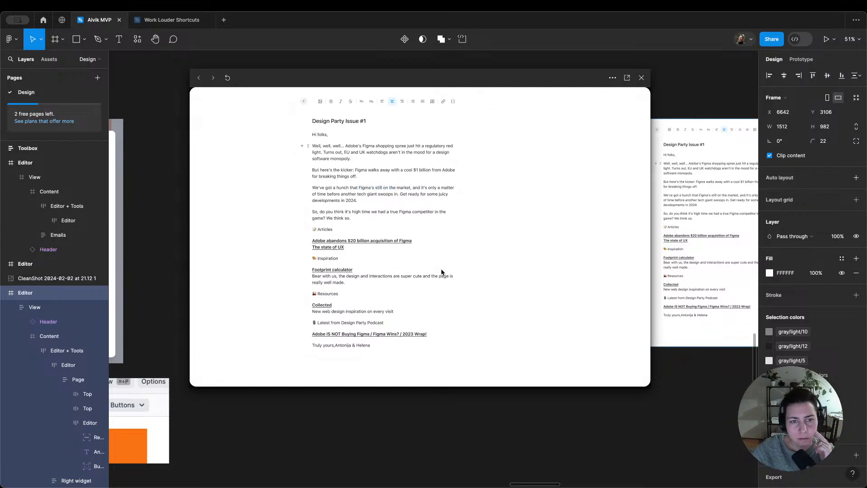
pyautogui.click(305, 102)
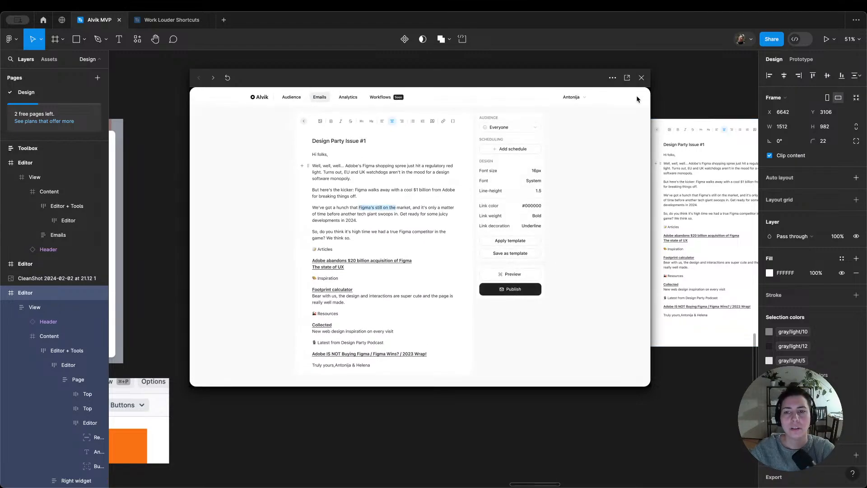
pyautogui.click(641, 78)
# Step: Move the group of reference screenshots further down the canvas, clearing the space below the row of Editor frames
pyautogui.click(212, 117)
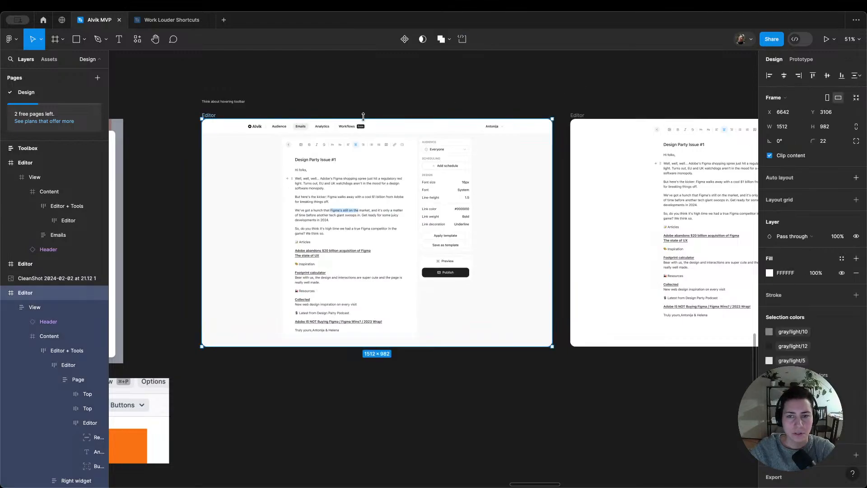
pyautogui.keyDown('shift'); pyautogui.click(578, 121); pyautogui.keyUp('shift')
pyautogui.scroll(-5, 578, 121)
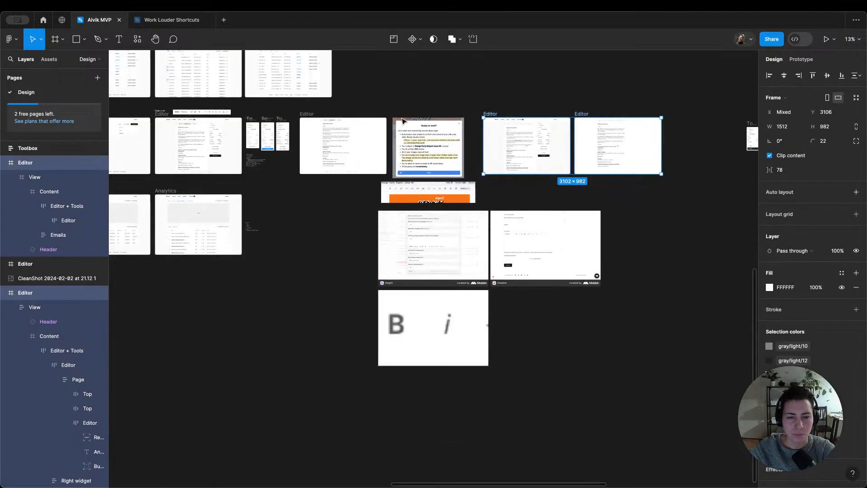
pyautogui.moveTo(390, 146); pyautogui.dragTo(429, 372)
pyautogui.moveTo(426, 321); pyautogui.dragTo(426, 465)
pyautogui.click(315, 227)
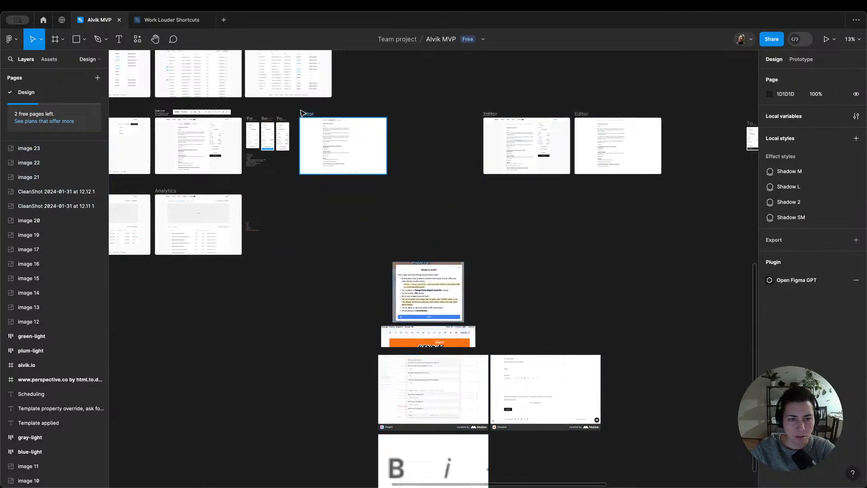
# Step: Rename the old sidebar-free Editor frame as Focused and move it below the two new Editor frames
pyautogui.click(305, 115)
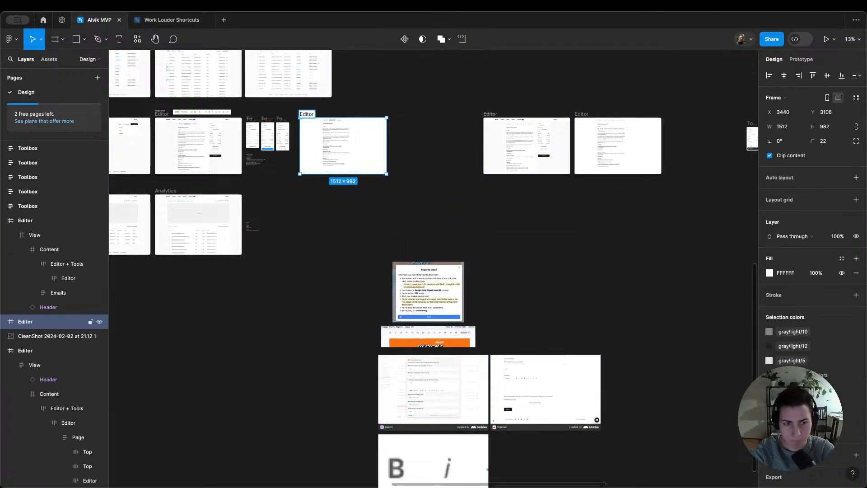
pyautogui.write('Focused')
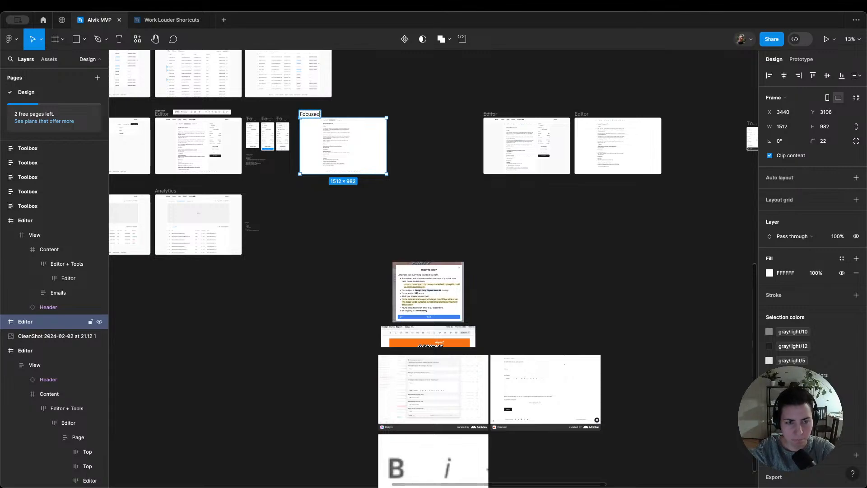
pyautogui.press('Return')
pyautogui.moveTo(307, 116); pyautogui.dragTo(546, 222)
# Step: Move the old Editor frame out of the Single email spot and delete the toolbar reference image above it
pyautogui.hscroll(-3, 298, 129)
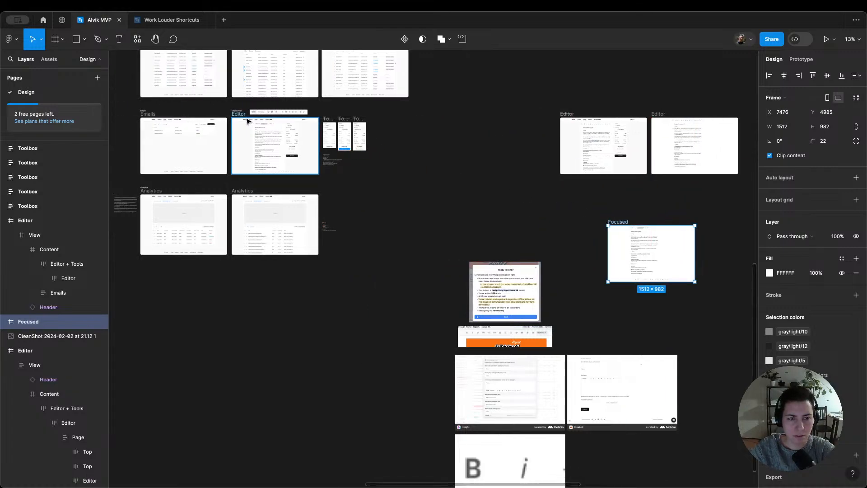
pyautogui.moveTo(238, 117); pyautogui.dragTo(414, 114)
pyautogui.click(282, 110)
pyautogui.press('Delete')
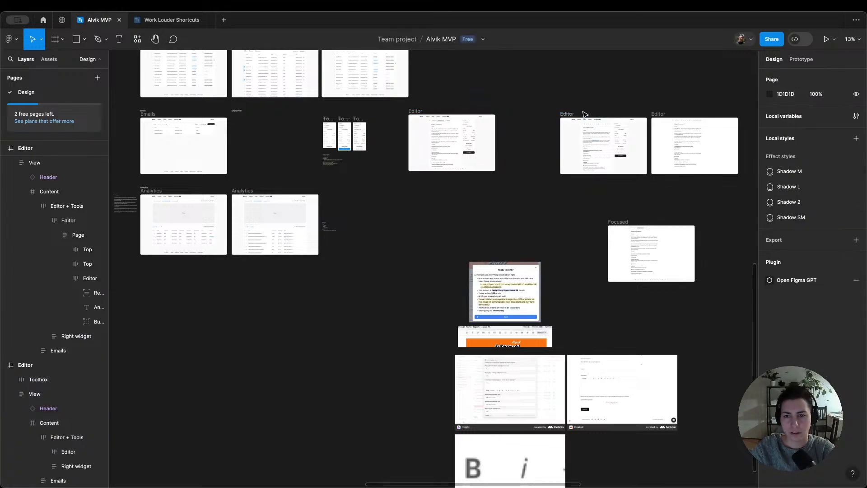
# Step: Move the hovering toolbar note above the Toolbox frames and place the highlighted Editor frame under the Single email label
pyautogui.scroll(3, 580, 116)
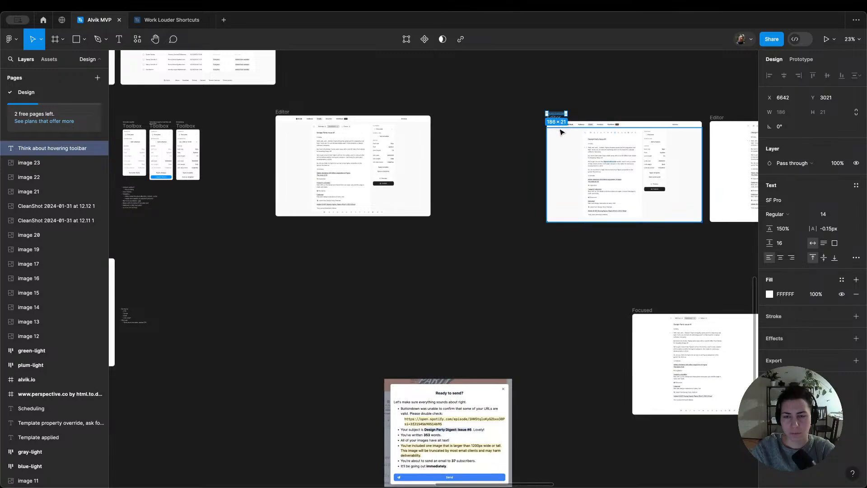
pyautogui.moveTo(554, 117); pyautogui.dragTo(190, 104)
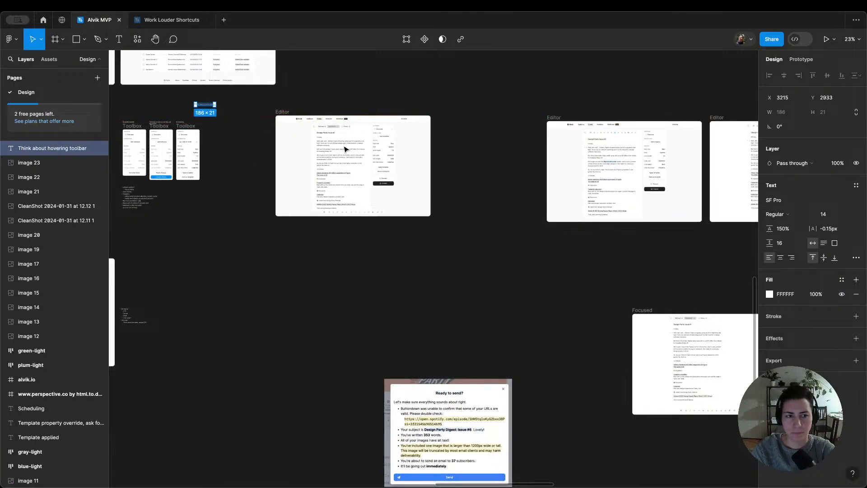
pyautogui.scroll(-5, 555, 121)
pyautogui.moveTo(561, 119); pyautogui.dragTo(264, 118)
pyautogui.scroll(4, 273, 133)
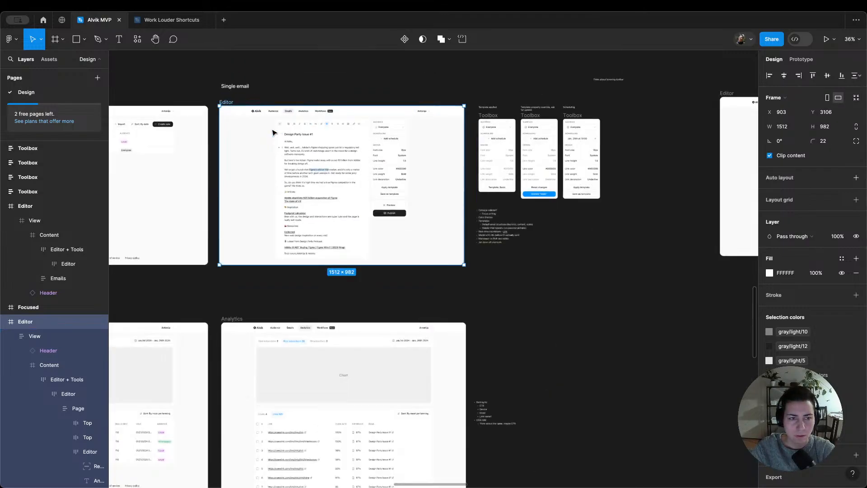
# Step: Move the Editor frame with the Rich text and Markdown switch away from the Toolbox frames, to about X 5368, Y 3679
pyautogui.scroll(-2, 272, 133)
pyautogui.scroll(5, 442, 137)
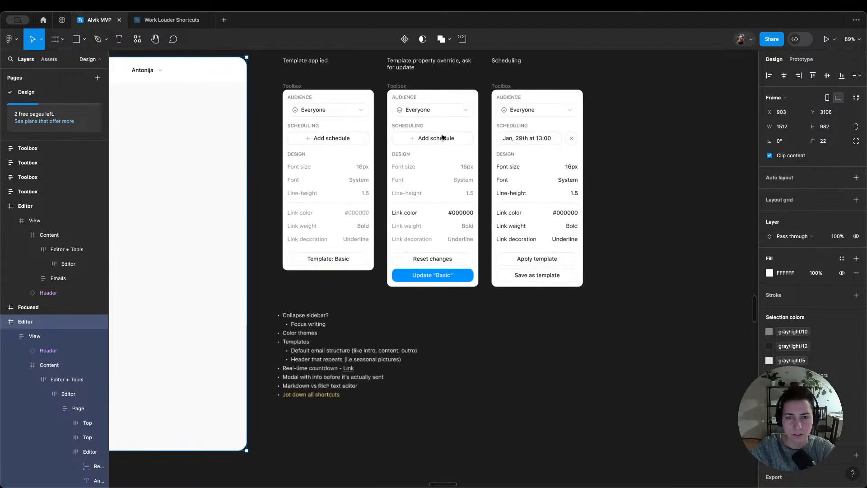
pyautogui.scroll(-4, 474, 234)
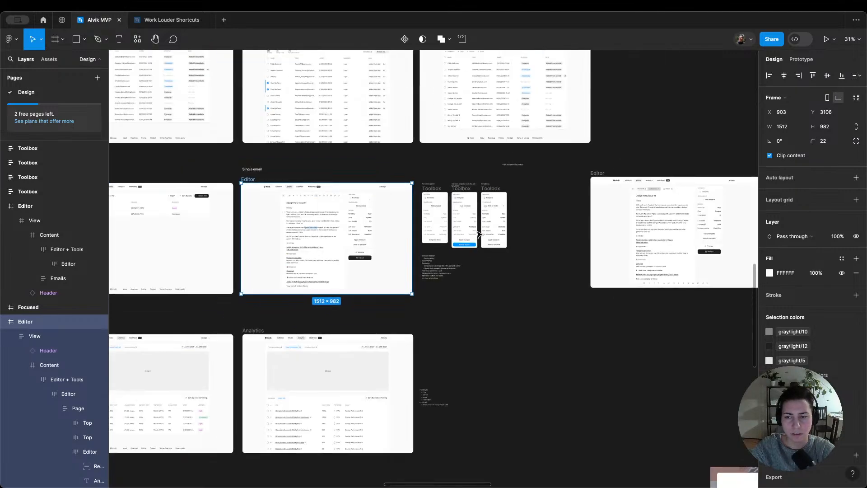
pyautogui.scroll(-4, 477, 233)
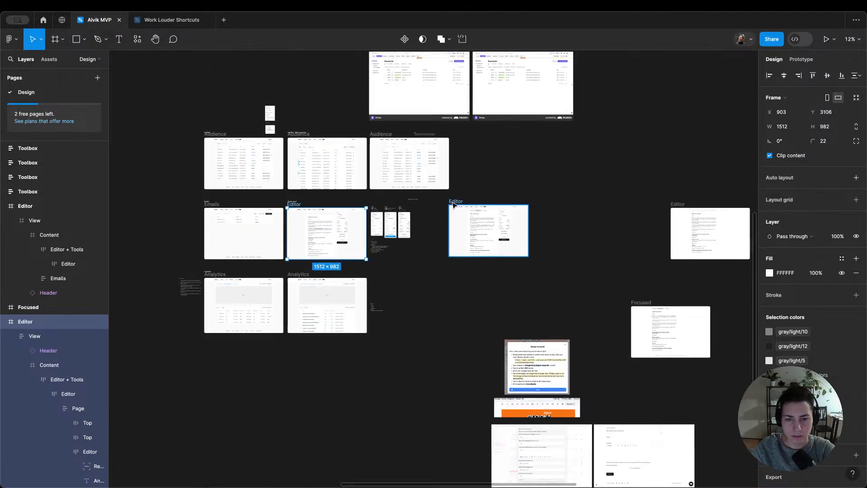
pyautogui.click(453, 204)
pyautogui.scroll(4, 511, 236)
pyautogui.scroll(-3, 514, 239)
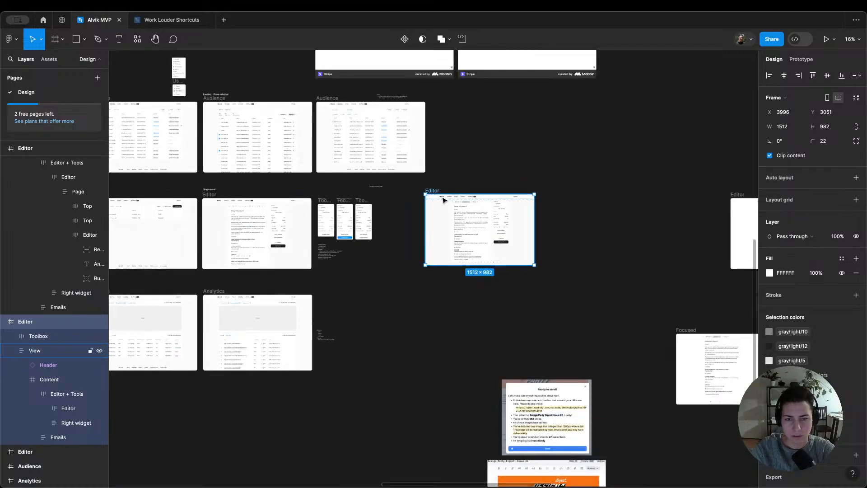
pyautogui.moveTo(443, 200); pyautogui.dragTo(542, 245)
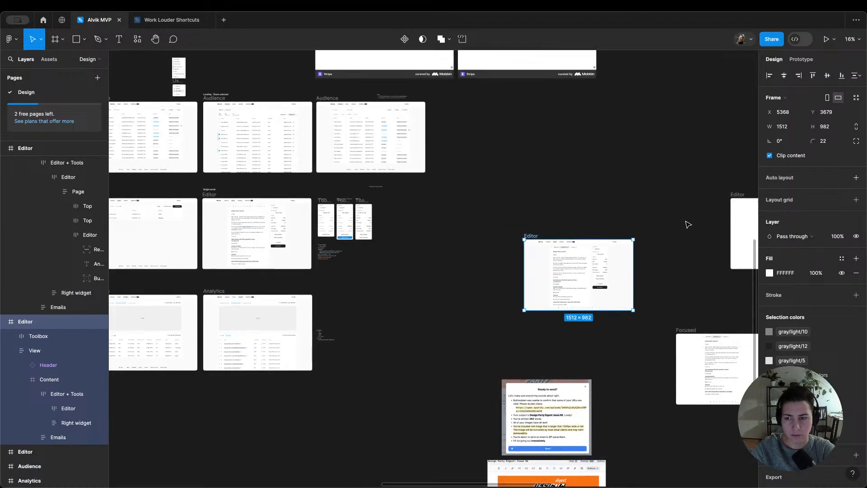
pyautogui.moveTo(742, 356); pyautogui.dragTo(576, 307)
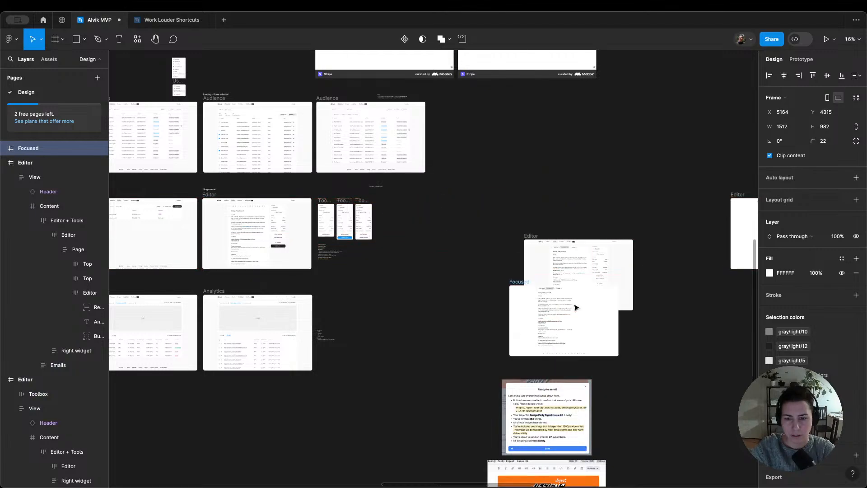
pyautogui.hotkey('ctrl', 'z')
# Step: Move the sidebar-free Editor frame beside the Toolbox frames, rename it Focused and align it with the Single email row
pyautogui.moveTo(741, 195); pyautogui.dragTo(413, 206)
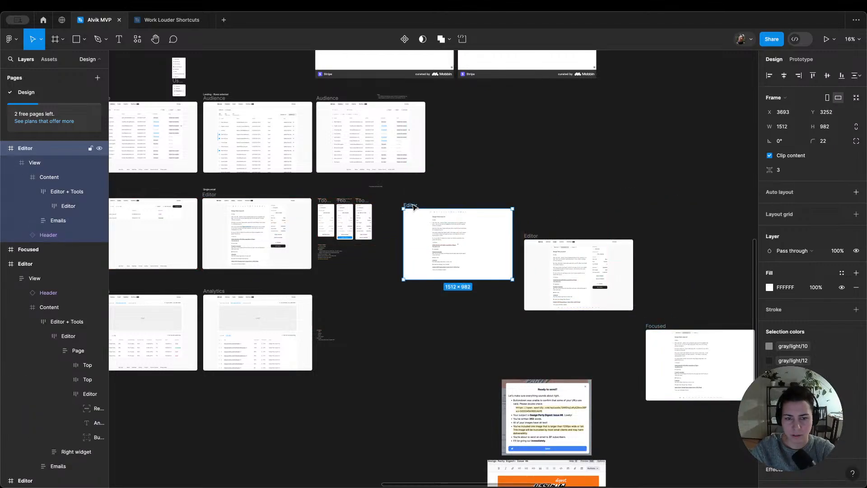
pyautogui.doubleClick(414, 207)
pyautogui.write('Focused')
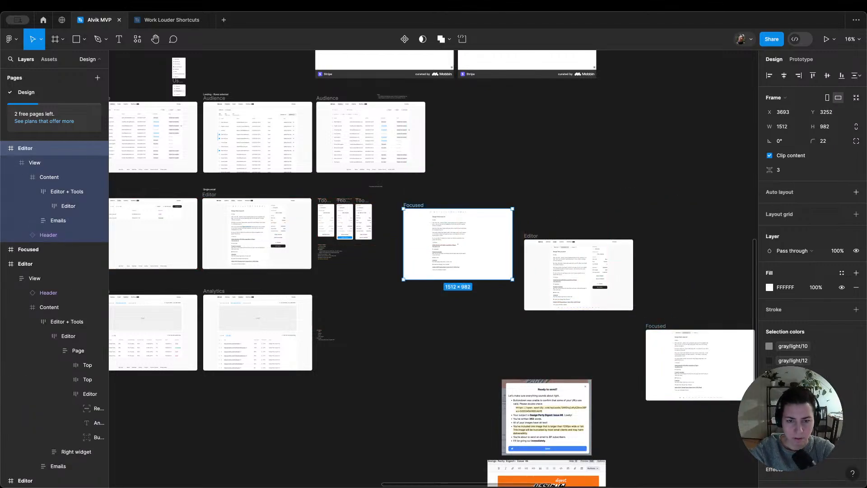
pyautogui.press('Return')
pyautogui.moveTo(414, 206); pyautogui.dragTo(391, 196)
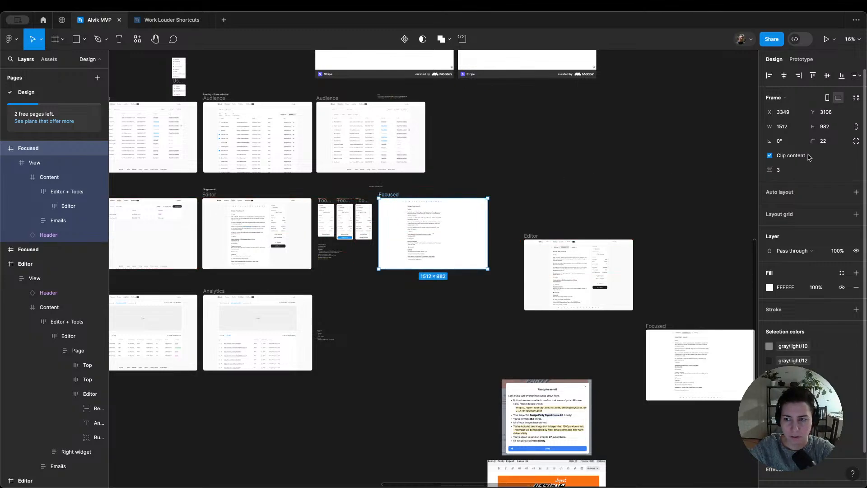
# Step: Line up the alternative Editor frame and its Focused frame side by side at the far end of the Single email row
pyautogui.click(516, 193)
pyautogui.moveTo(530, 237); pyautogui.dragTo(531, 195)
pyautogui.moveTo(655, 326); pyautogui.dragTo(645, 194)
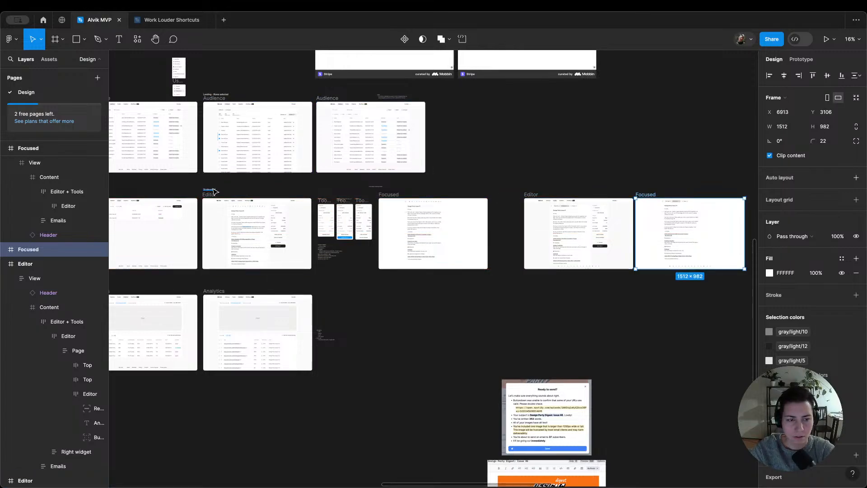
# Step: Duplicate the Single email label above the alternative Editor frame and change its text to "Alternative editor"
pyautogui.moveTo(212, 190); pyautogui.dragTo(532, 189)
pyautogui.write('Alternate editor')
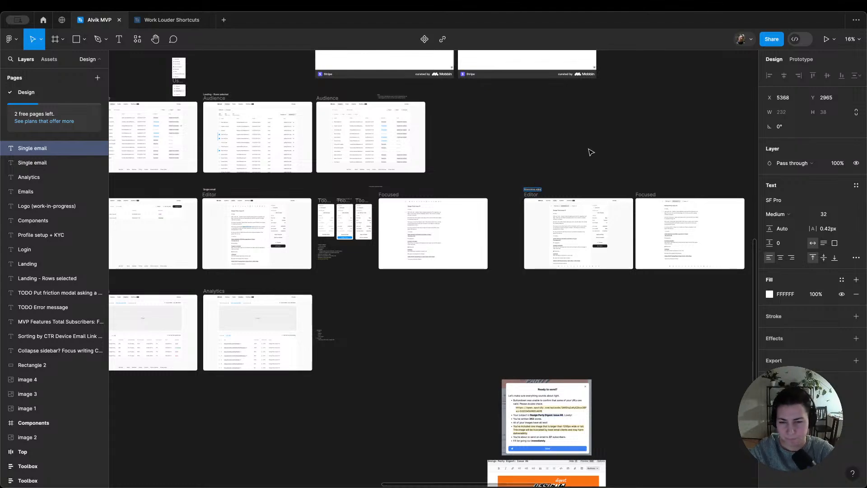
pyautogui.scroll(5, 533, 199)
pyautogui.press('BackSpace')
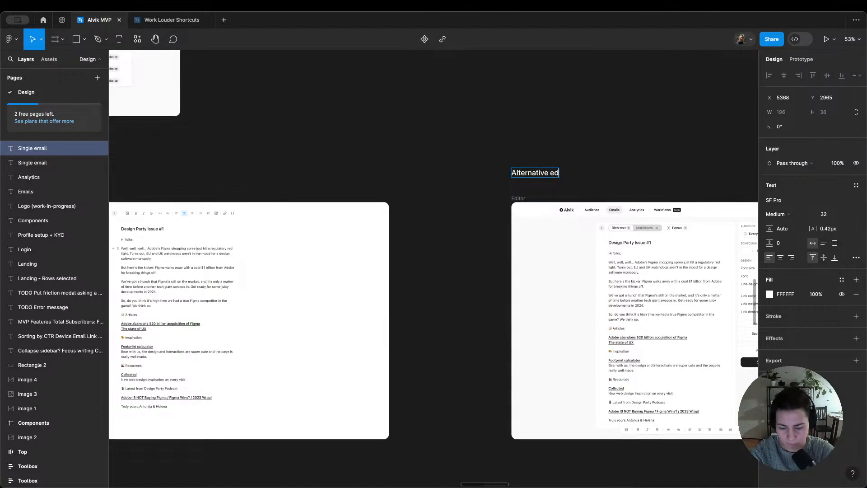
pyautogui.write('tor')
pyautogui.press('Escape')
pyautogui.click(539, 132)
pyautogui.scroll(-5, 538, 132)
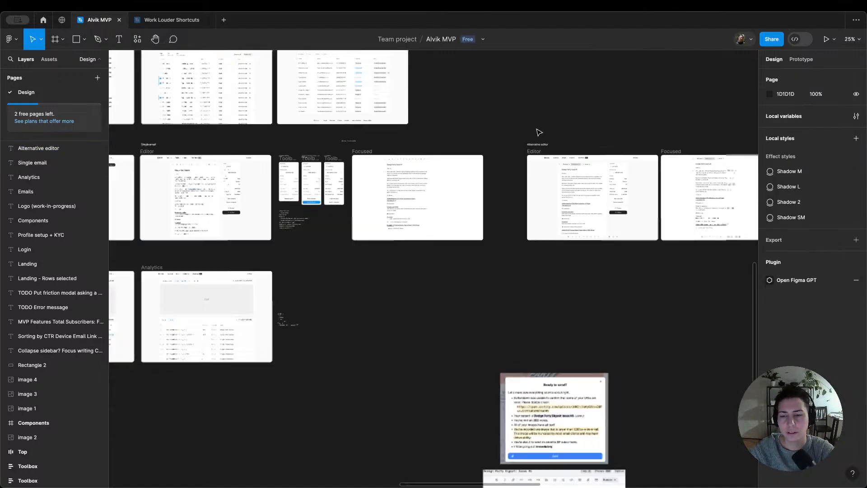
# Step: Move the "Think about hovering toolbar" note directly above the formatting toolbar of the Single email Editor frame
pyautogui.hscroll(2, 538, 132)
pyautogui.scroll(5, 556, 154)
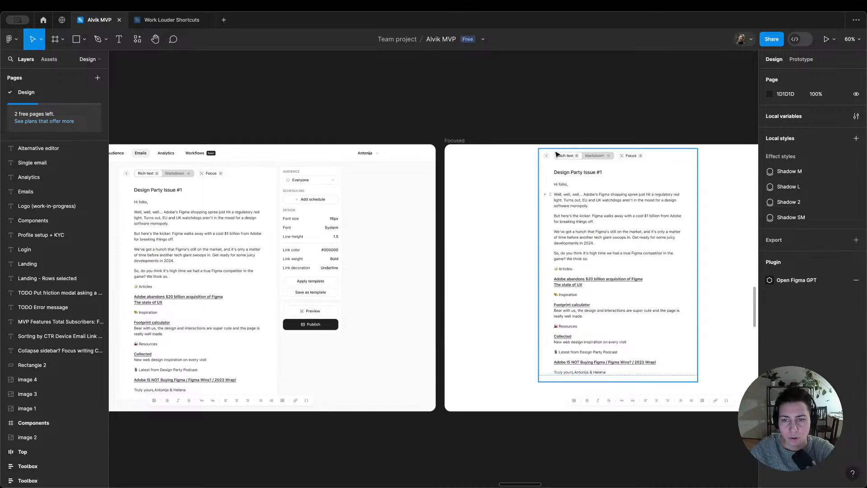
pyautogui.scroll(-5, 556, 153)
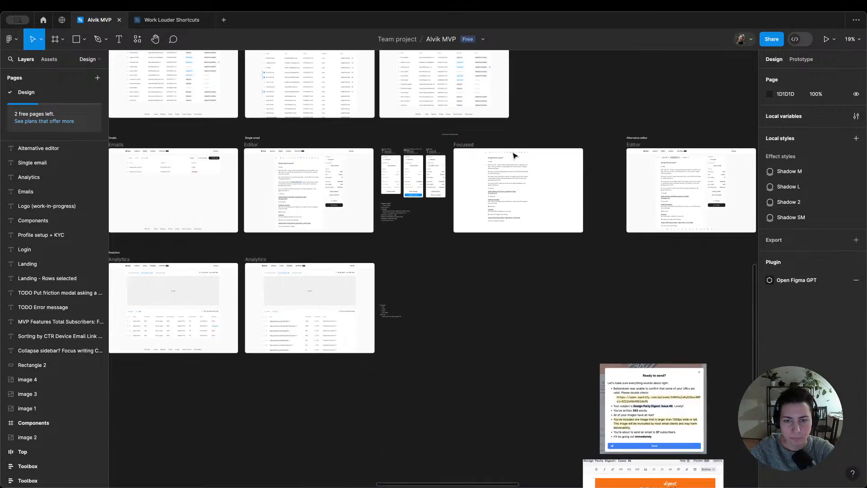
pyautogui.scroll(3, 512, 154)
pyautogui.hscroll(-3, 512, 155)
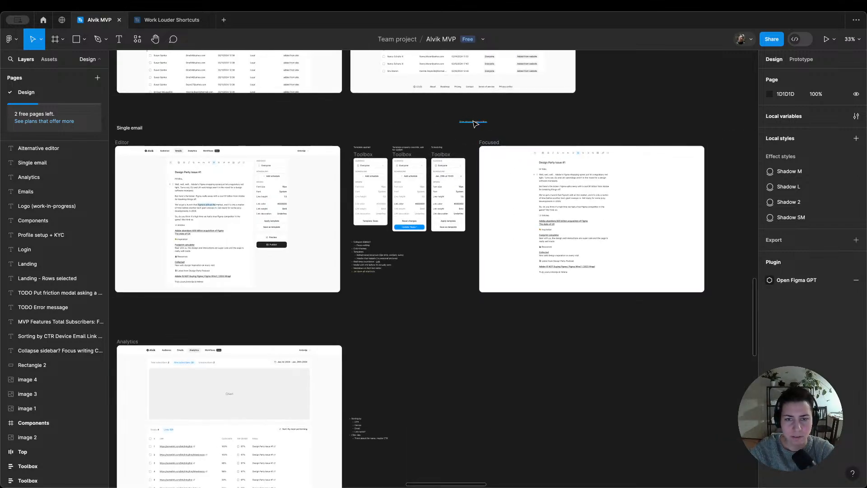
pyautogui.moveTo(472, 121); pyautogui.dragTo(312, 138)
pyautogui.click(374, 129)
pyautogui.scroll(1, 288, 175)
pyautogui.scroll(2, 289, 176)
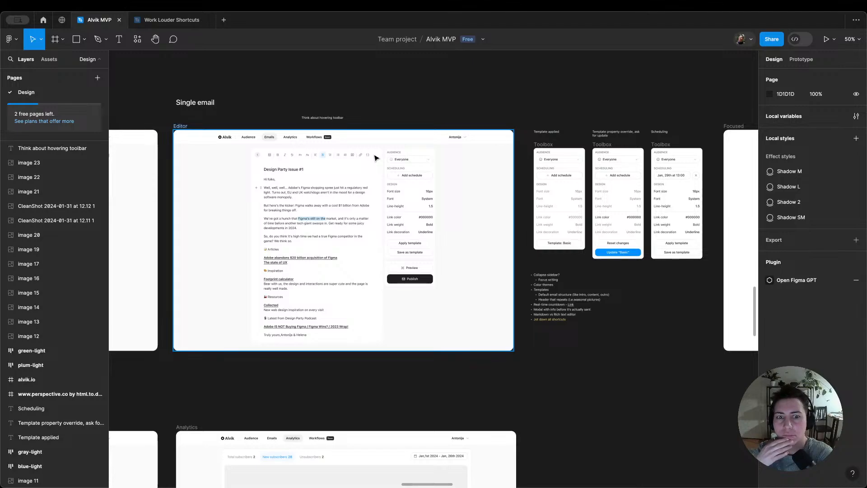
# Step: Examine the Single email Editor frame's layout, toolbar and sidebar up close
pyautogui.click(398, 169)
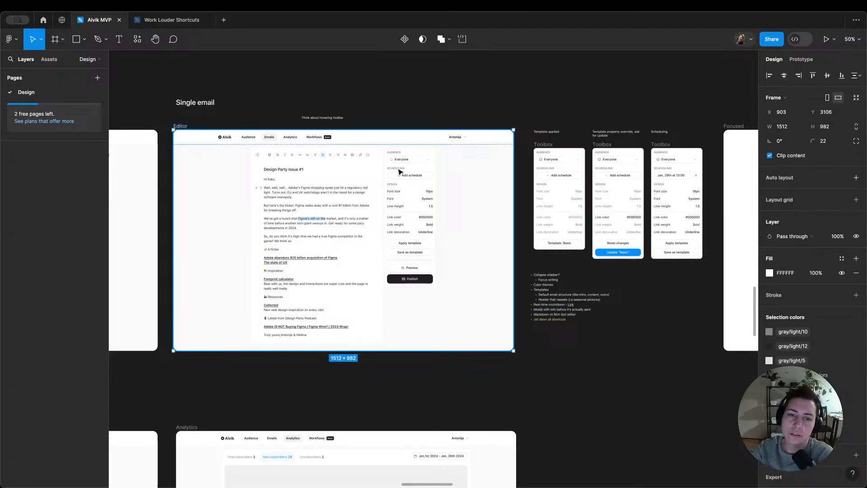
pyautogui.doubleClick(398, 169)
pyautogui.doubleClick(398, 168)
pyautogui.doubleClick(398, 169)
pyautogui.click(392, 119)
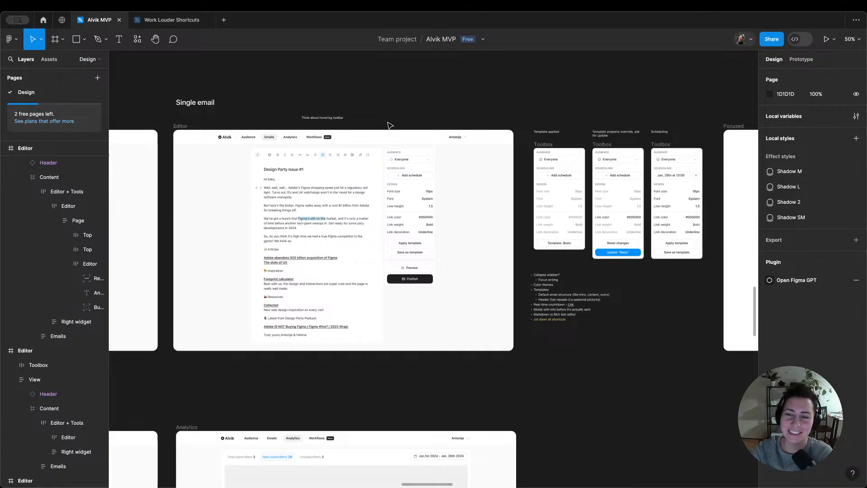
pyautogui.click(213, 218)
pyautogui.hotkey('shift', '2')
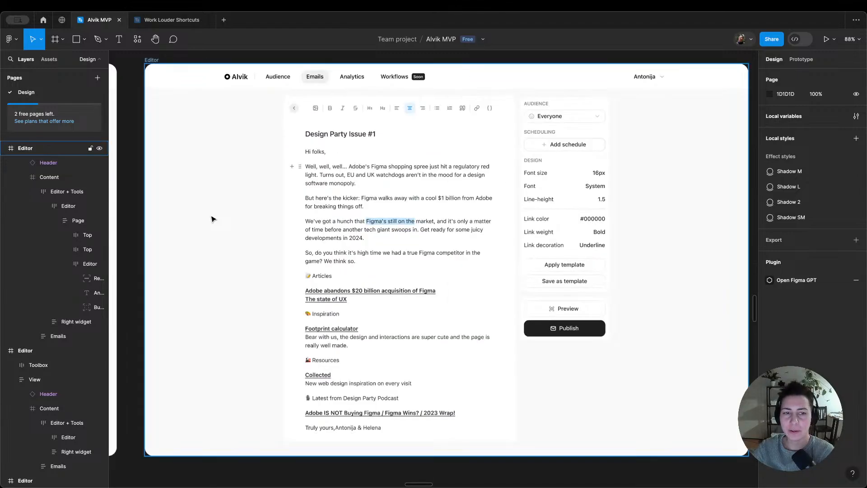
pyautogui.scroll(-2, 211, 219)
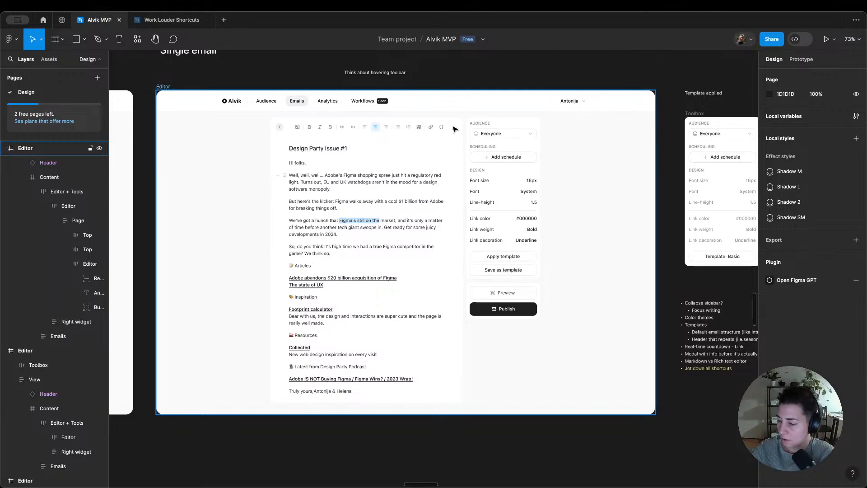
pyautogui.scroll(-4, 455, 129)
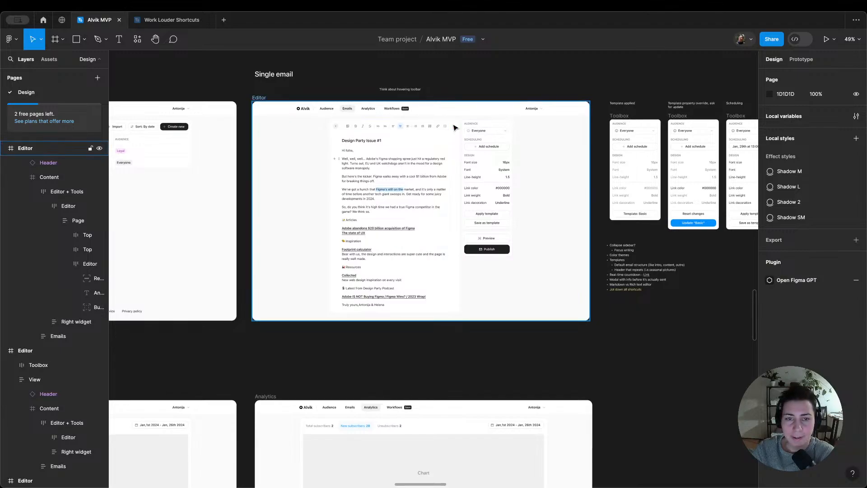
# Step: Review the two Analytics screens and their notes, and return to the Single email Editor frame
pyautogui.scroll(2, 452, 126)
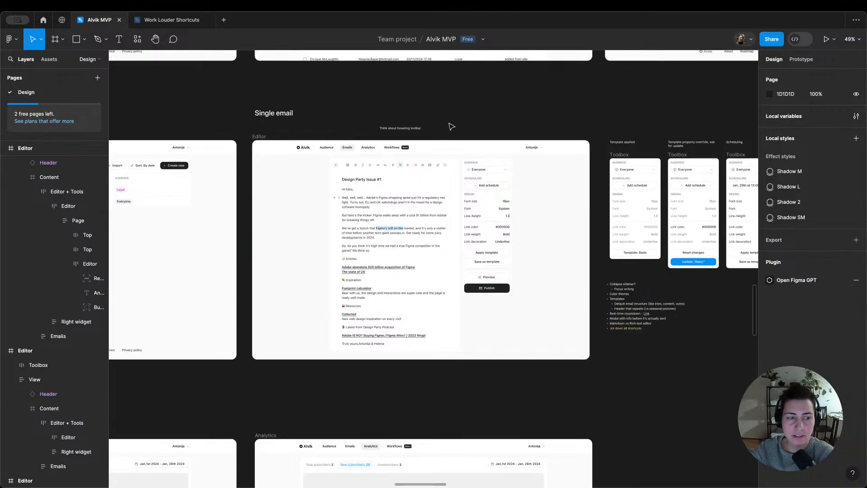
pyautogui.scroll(-10, 452, 127)
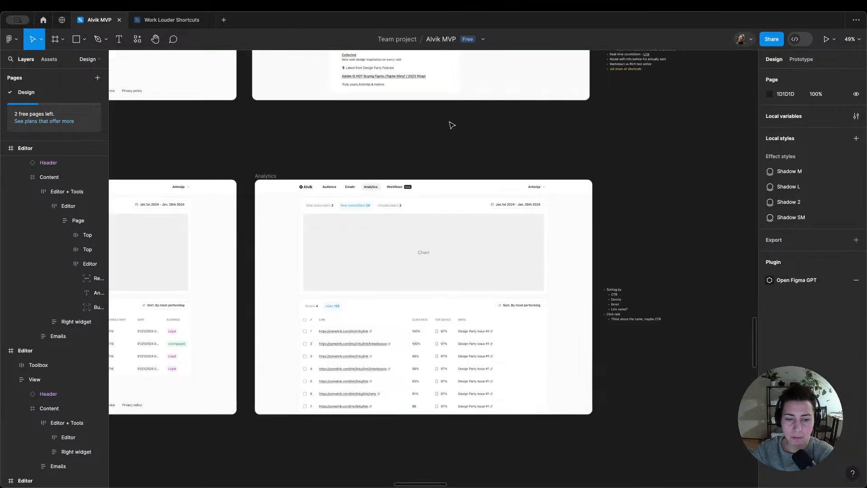
pyautogui.hscroll(-3, 452, 126)
pyautogui.scroll(1, 523, 141)
pyautogui.scroll(2, 523, 141)
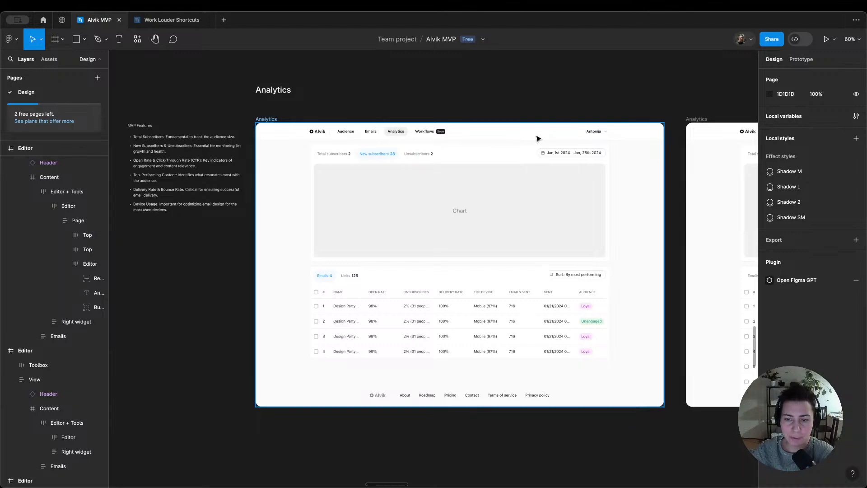
pyautogui.hscroll(10, 537, 137)
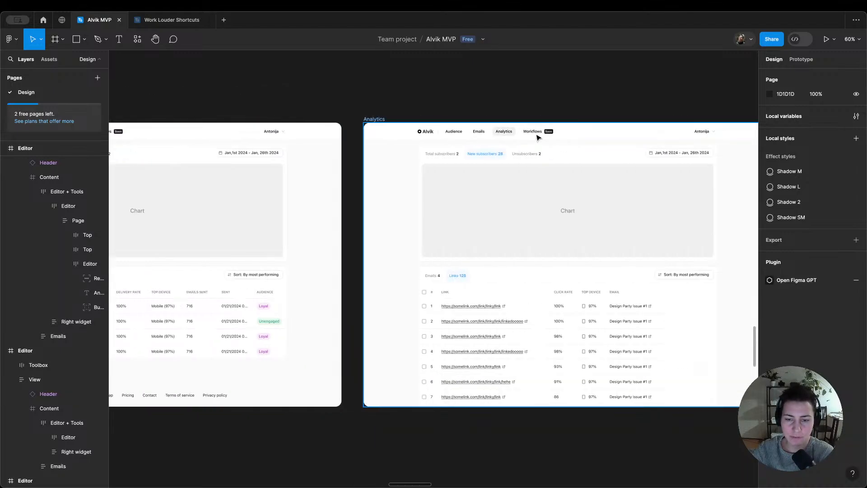
pyautogui.hscroll(4, 537, 138)
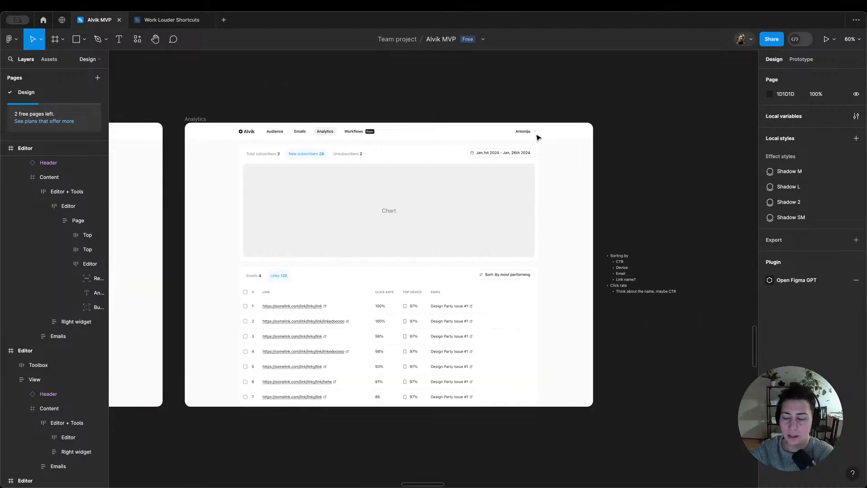
pyautogui.moveTo(530, 92); pyautogui.dragTo(557, 212)
pyautogui.scroll(5, 557, 212)
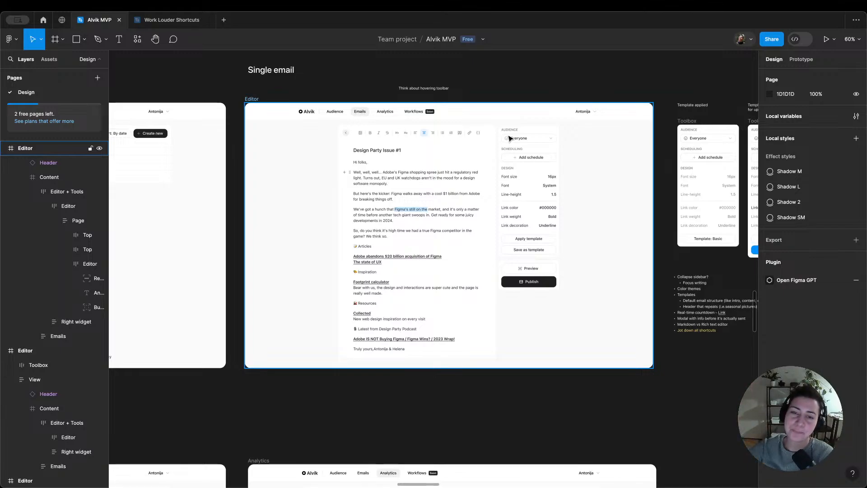
# Step: Inspect the nested design settings group in the Single email Editor frame's sidebar
pyautogui.scroll(-5, 534, 91)
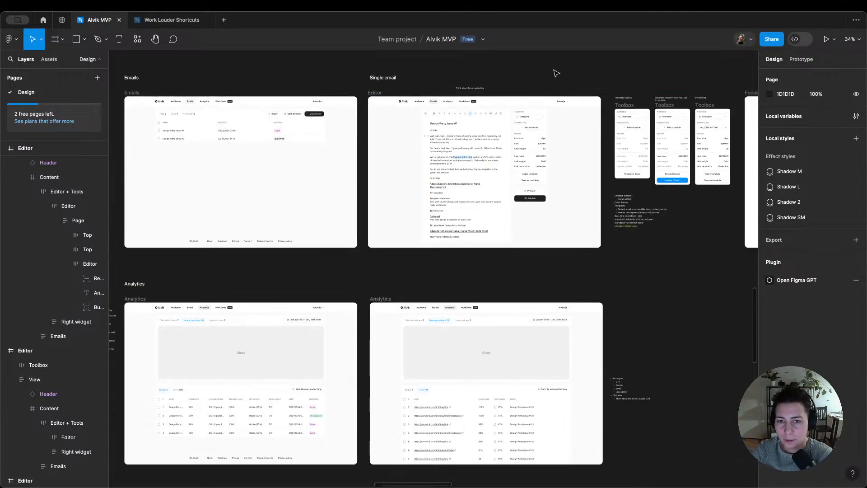
pyautogui.scroll(3, 536, 114)
pyautogui.doubleClick(545, 157)
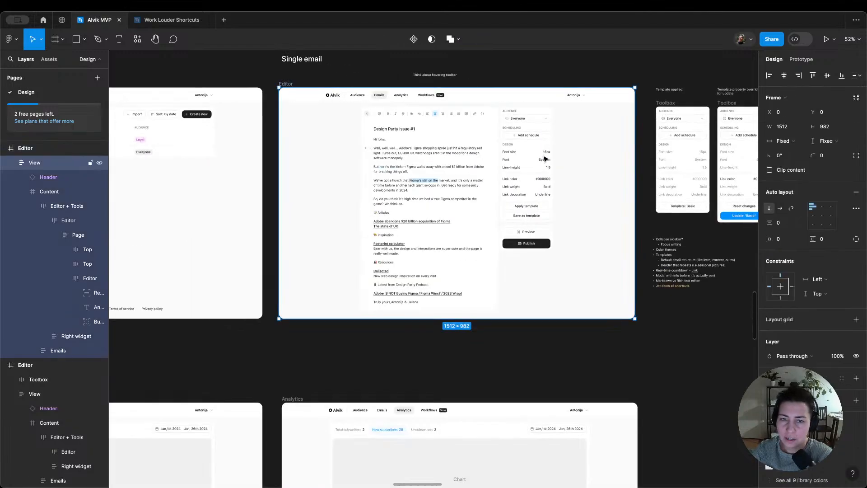
pyautogui.doubleClick(545, 156)
pyautogui.doubleClick(532, 161)
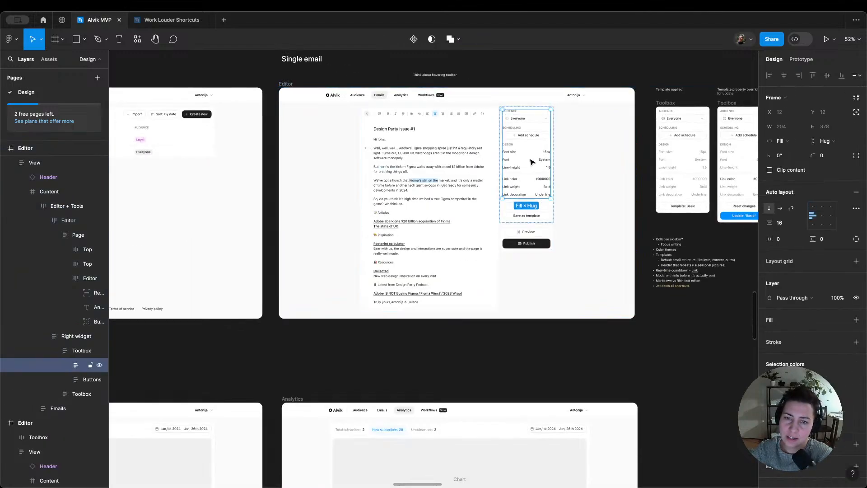
pyautogui.doubleClick(531, 162)
pyautogui.doubleClick(532, 162)
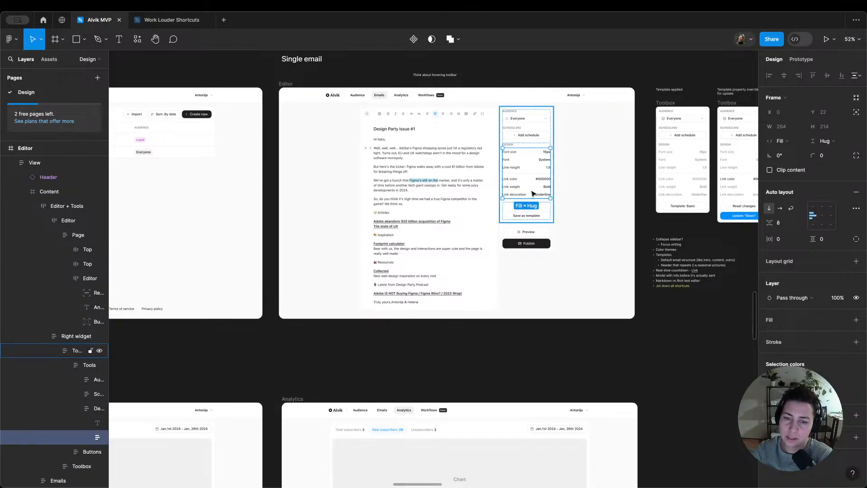
# Step: Duplicate the "Think about hovering toolbar" note above the editor's sidebar and reword the copy as "Maybe find a different place for design stuff"
pyautogui.scroll(4, 531, 191)
pyautogui.scroll(2, 504, 150)
pyautogui.click(498, 152)
pyautogui.moveTo(403, 163); pyautogui.dragTo(537, 166)
pyautogui.press('Return')
pyautogui.write('May')
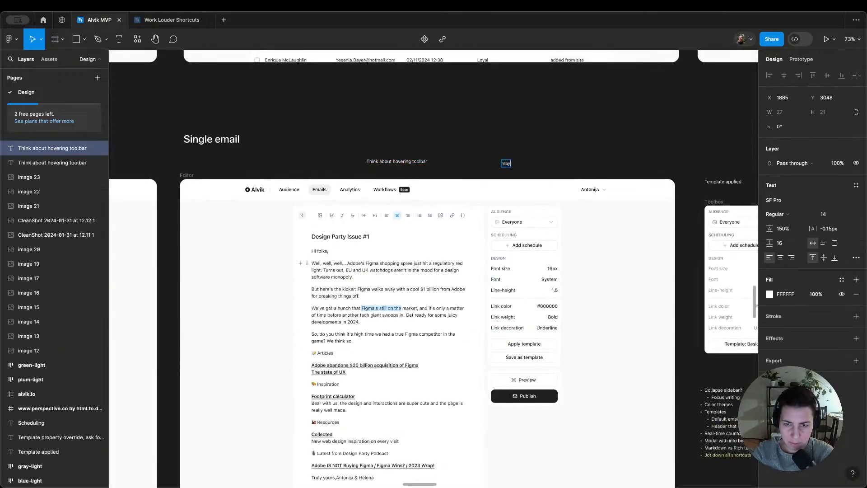
pyautogui.write('be f')
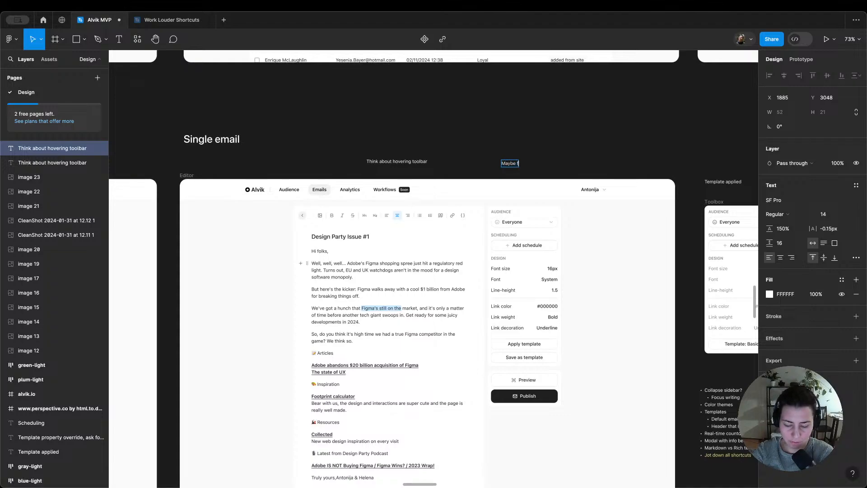
pyautogui.write('ind a differen')
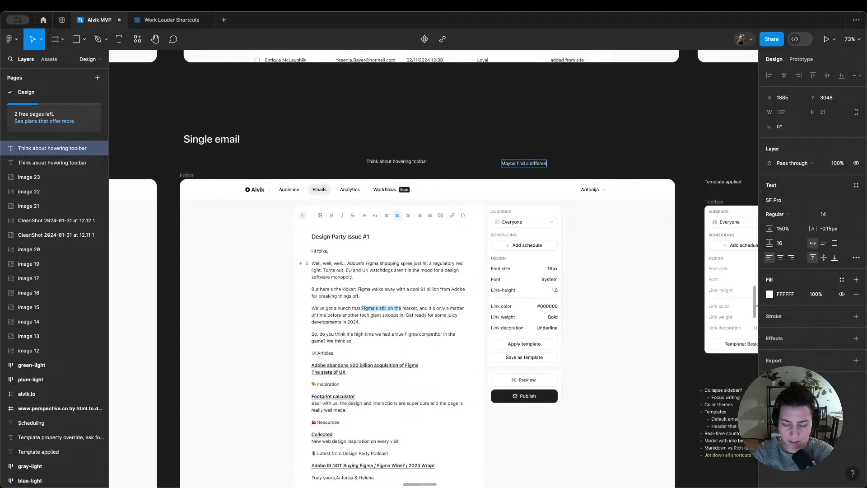
pyautogui.write('t place')
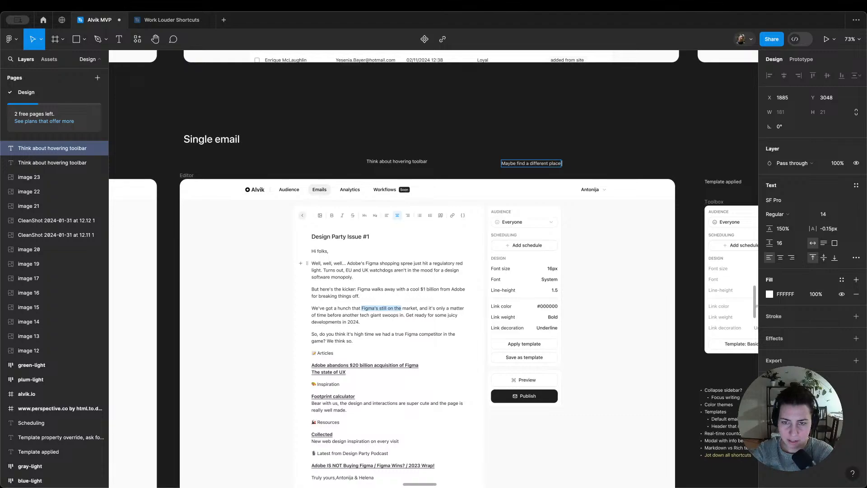
pyautogui.write(' for design')
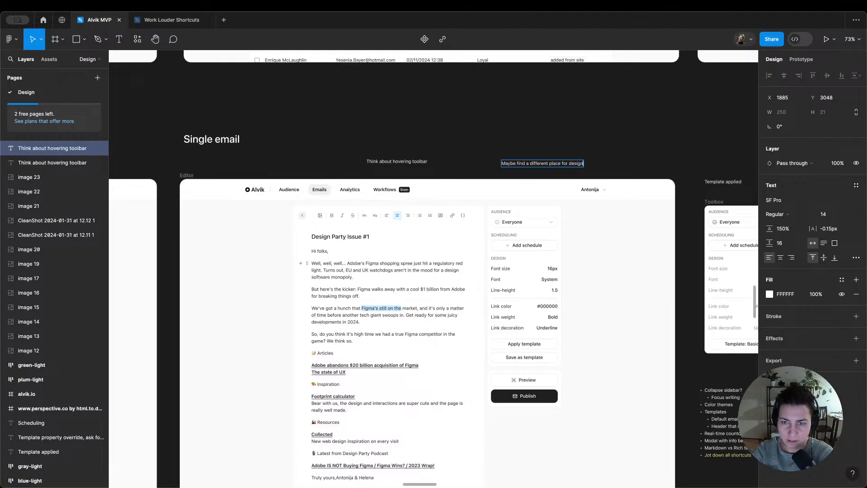
pyautogui.write(' stuff')
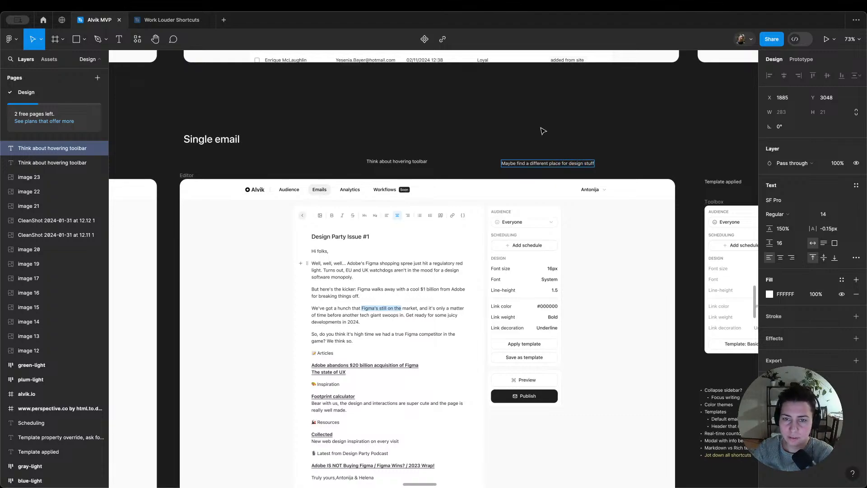
pyautogui.press('Escape')
pyautogui.moveTo(555, 166); pyautogui.dragTo(515, 161)
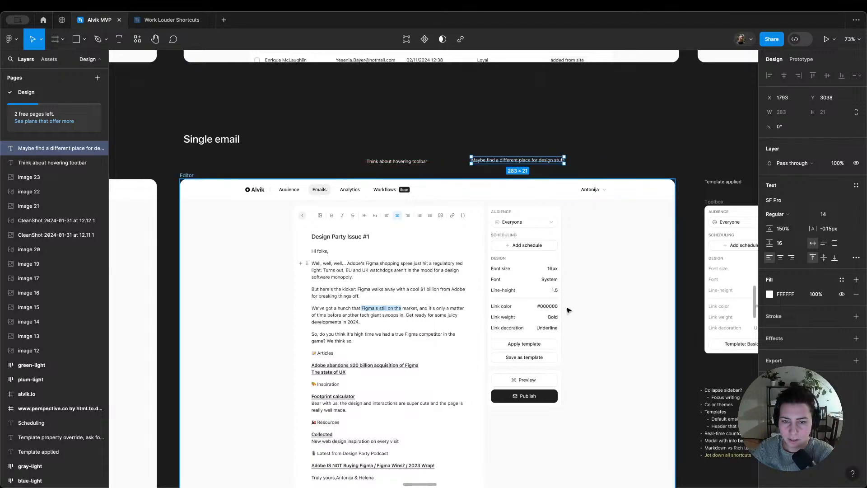
# Step: Try removing the Design settings group from the Single email Editor frame's sidebar, and undo the deletion
pyautogui.click(516, 304)
pyautogui.doubleClick(516, 304)
pyautogui.doubleClick(517, 306)
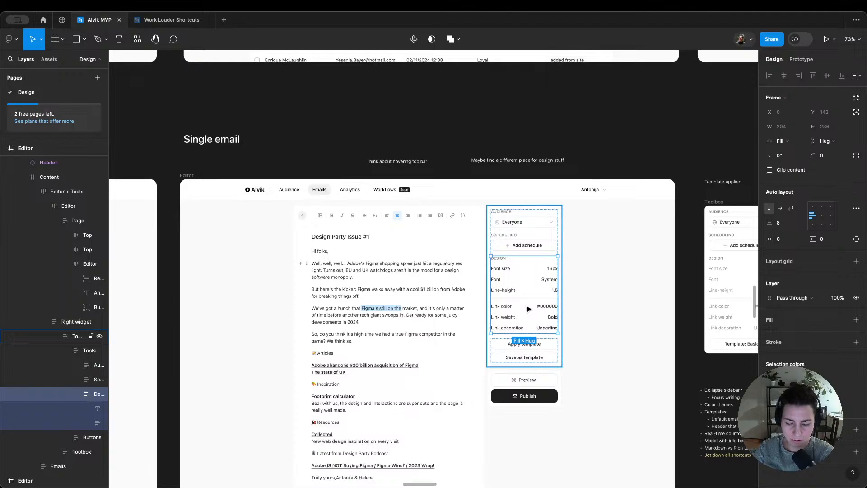
pyautogui.press('Delete')
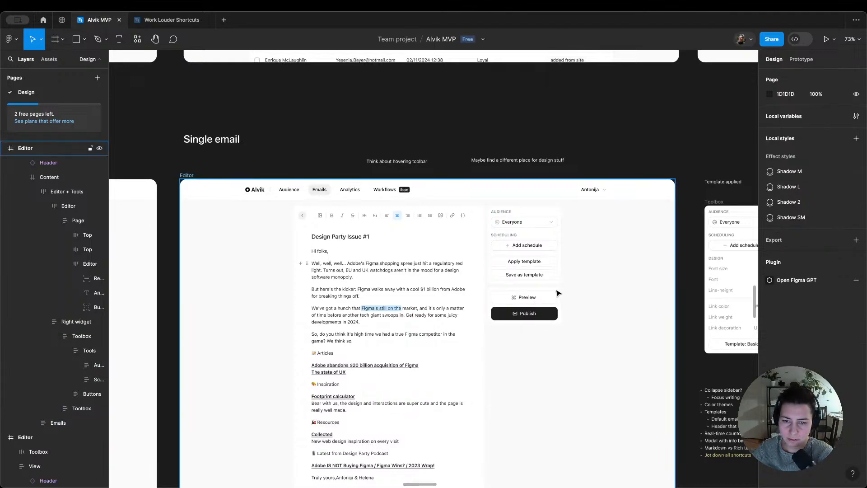
pyautogui.hotkey('ctrl', 'z')
# Step: Inspect the template buttons and Design settings groups in the Single email Editor frame's sidebar
pyautogui.click(524, 351)
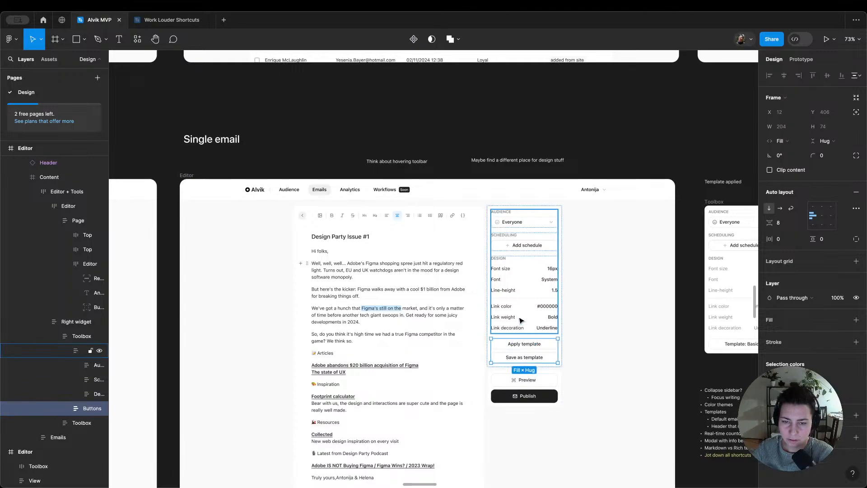
pyautogui.click(589, 320)
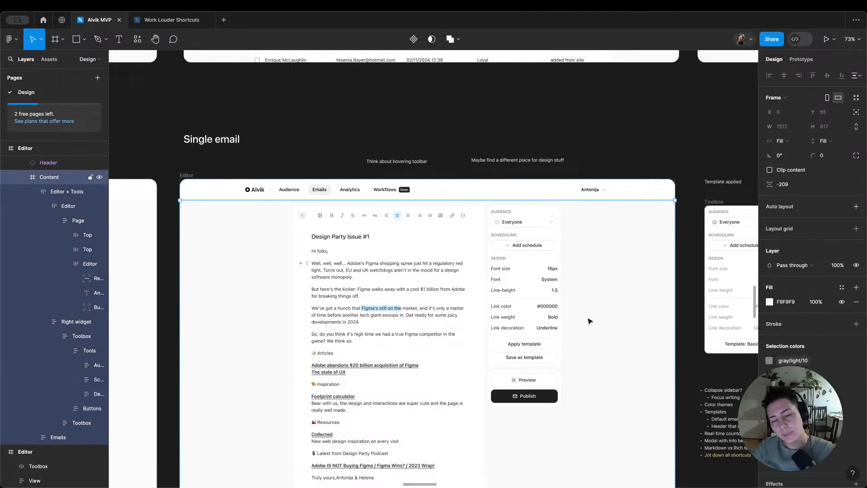
pyautogui.scroll(-2, 590, 321)
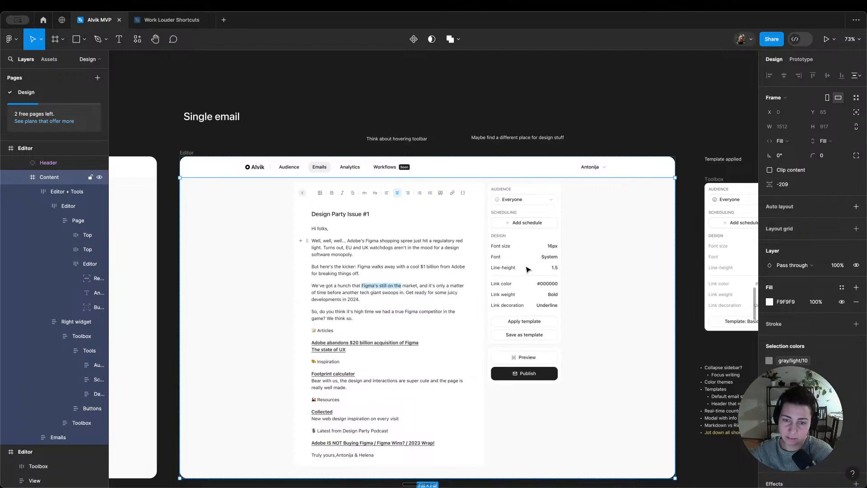
pyautogui.scroll(-2, 528, 269)
pyautogui.hscroll(-2, 527, 270)
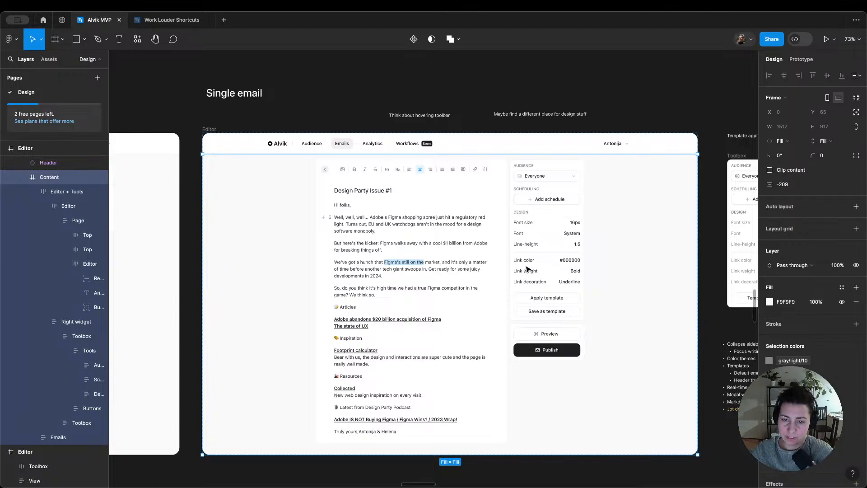
pyautogui.click(560, 314)
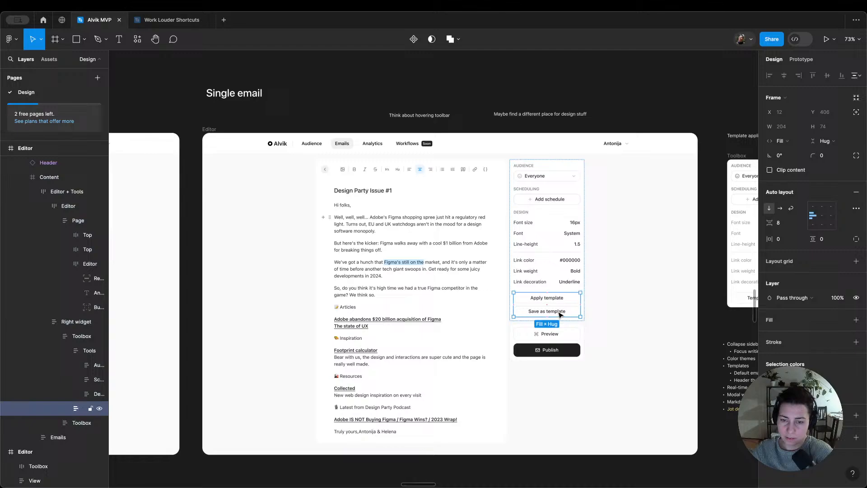
pyautogui.keyDown('shift'); pyautogui.click(552, 274); pyautogui.keyUp('shift')
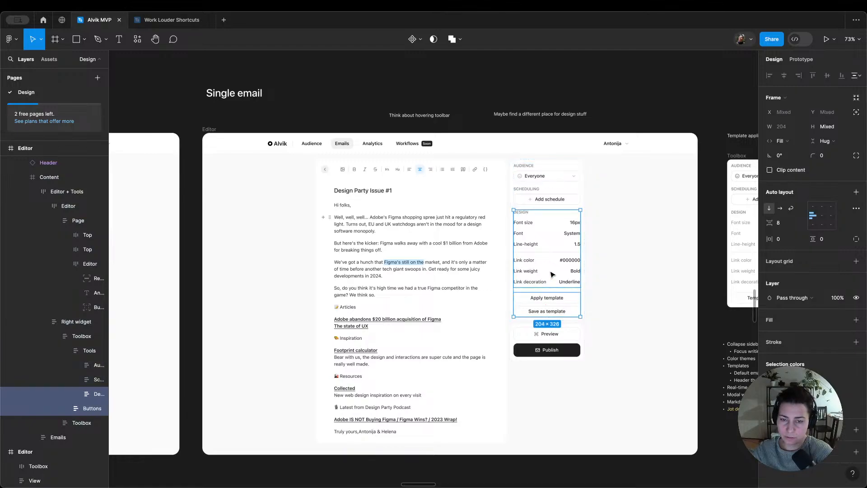
pyautogui.click(616, 281)
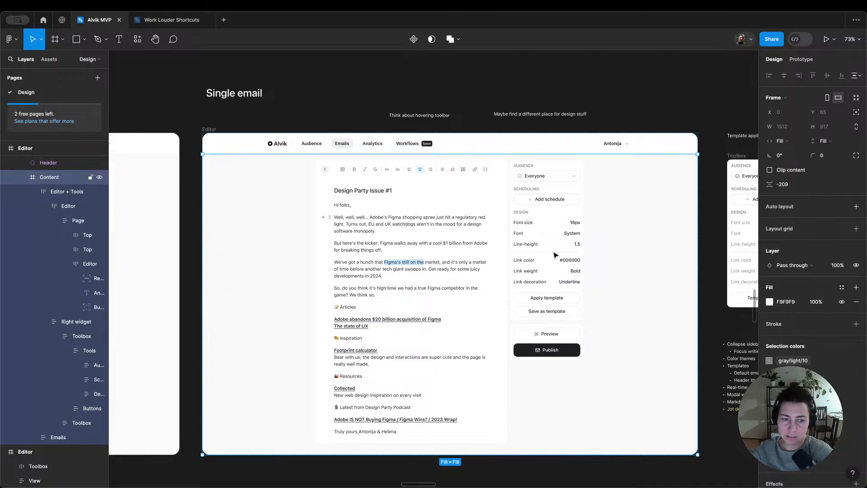
# Step: Align the "Maybe find a different place for design stuff" note on the same line as the hovering toolbar note
pyautogui.scroll(-3, 554, 255)
pyautogui.click(575, 155)
pyautogui.click(615, 158)
pyautogui.scroll(1, 570, 200)
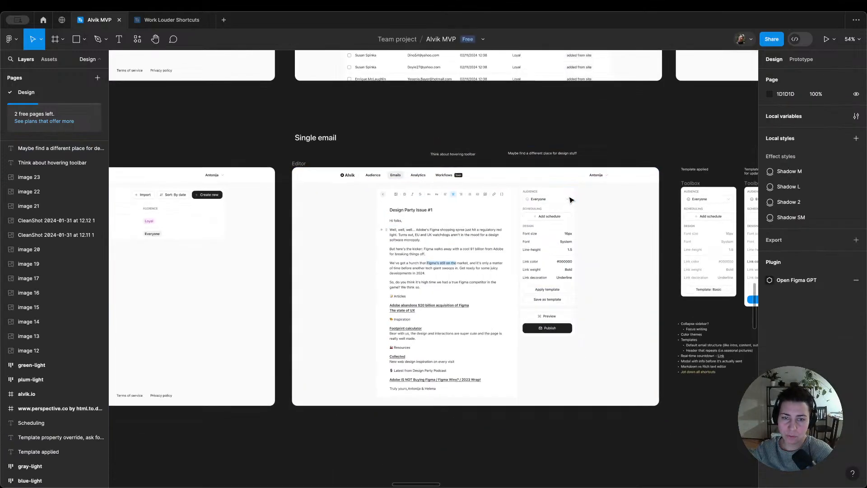
pyautogui.scroll(5, 496, 203)
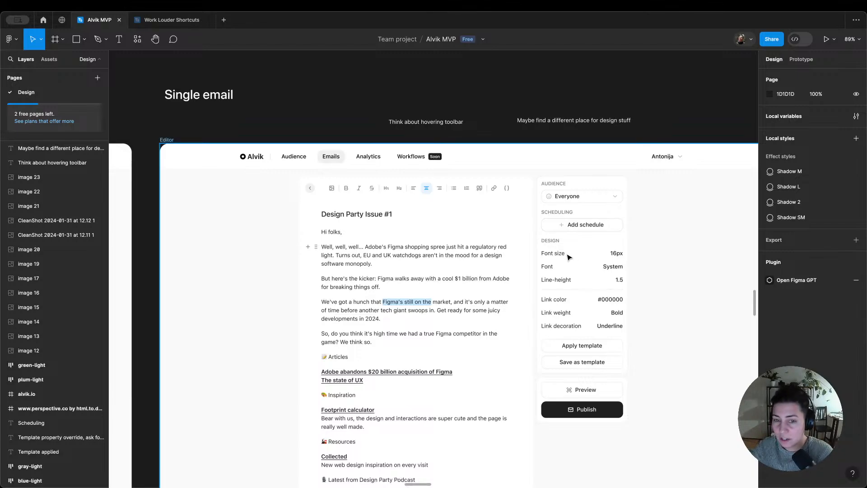
pyautogui.click(551, 122)
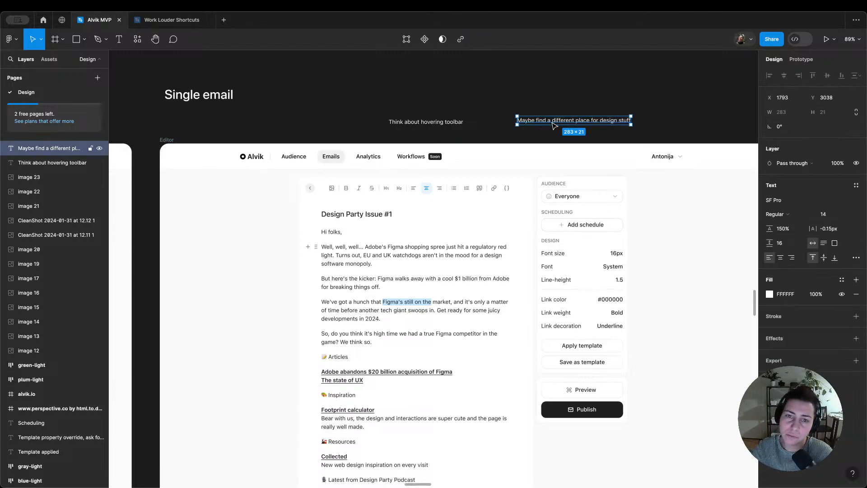
pyautogui.moveTo(552, 121); pyautogui.dragTo(554, 124)
pyautogui.click(541, 111)
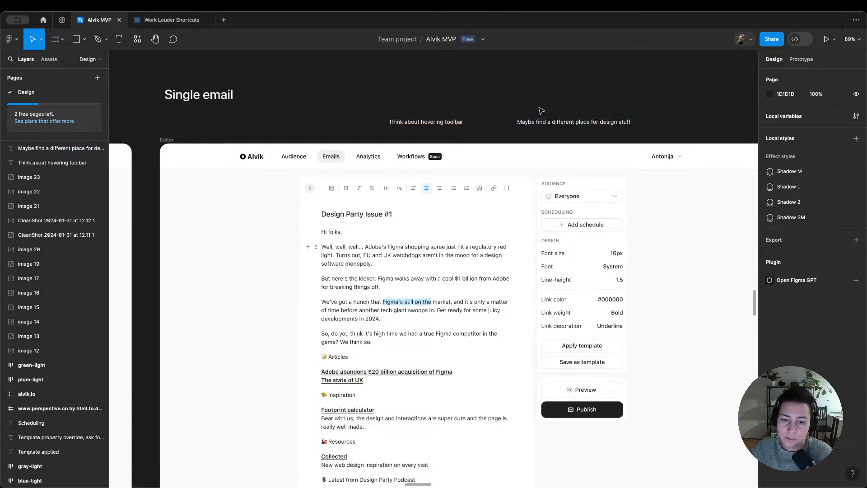
pyautogui.scroll(-3, 541, 110)
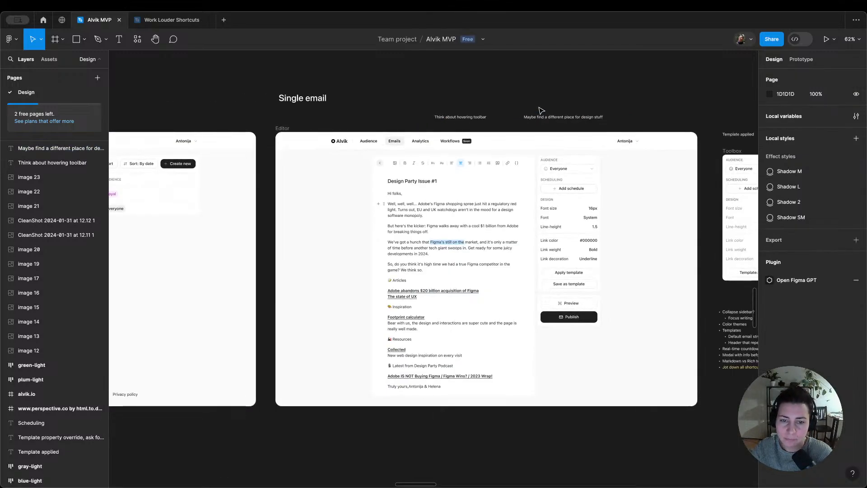
pyautogui.hscroll(-5, 536, 106)
pyautogui.hscroll(7, 536, 107)
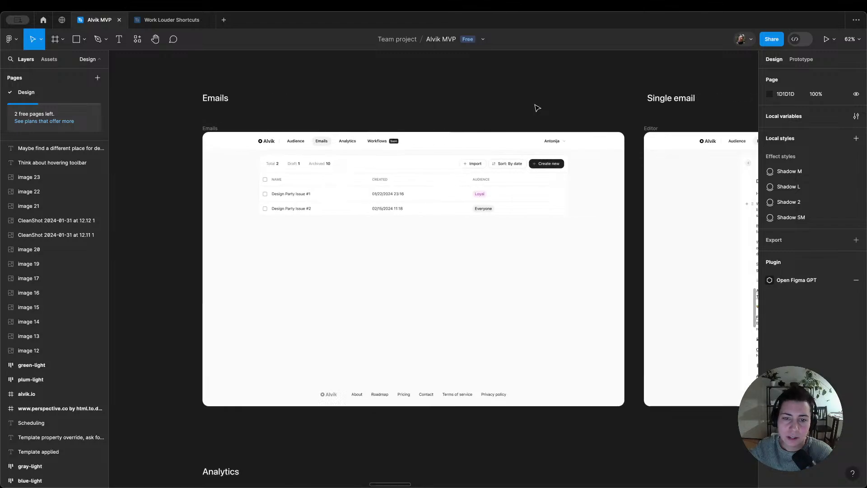
pyautogui.hscroll(-3, 538, 107)
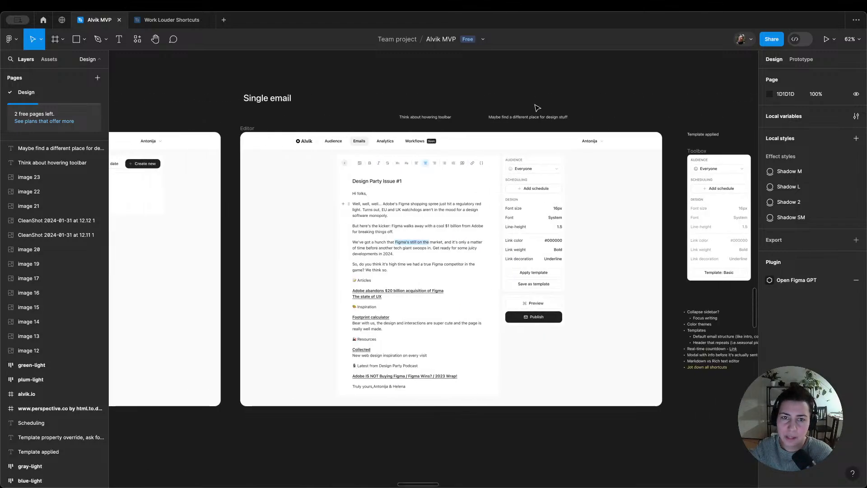